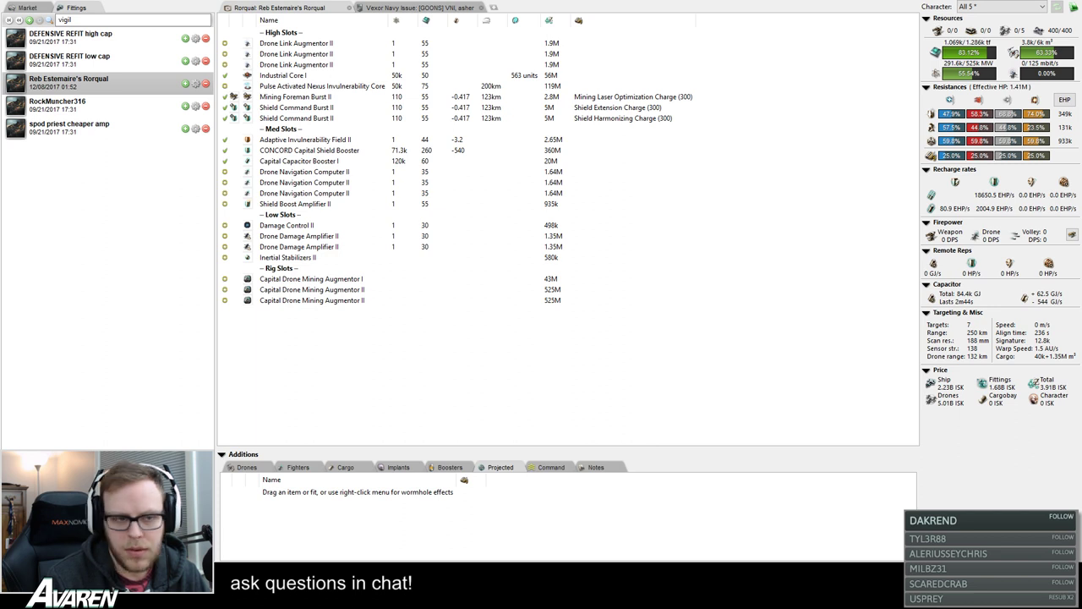
# - Close both open fits and search the fittings for maulus
pyautogui.hotkey('ctrl', 'w')
pyautogui.hotkey('ctrl', 'w')
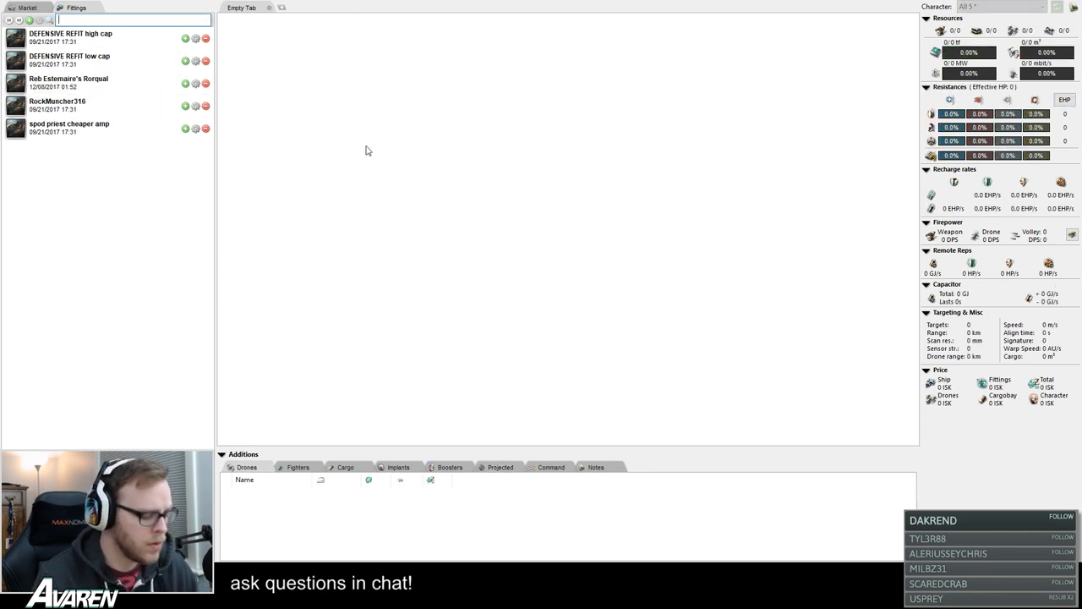
pyautogui.write('maulus')
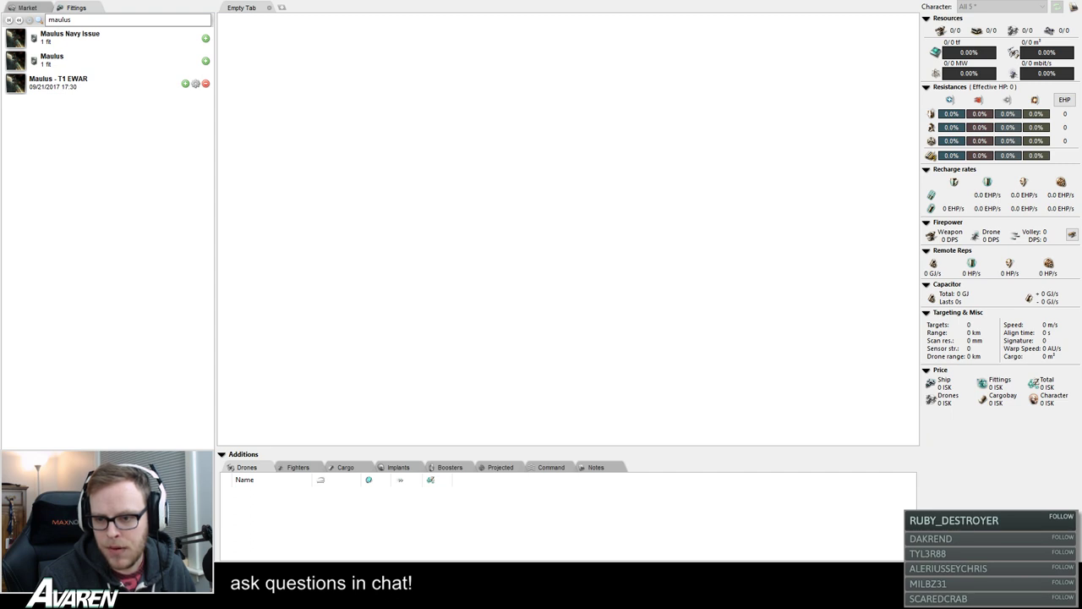
# - Switch to EVE Online and show the current fleet's wing and squad hierarchy
pyautogui.hotkey('alt', 'Tab')
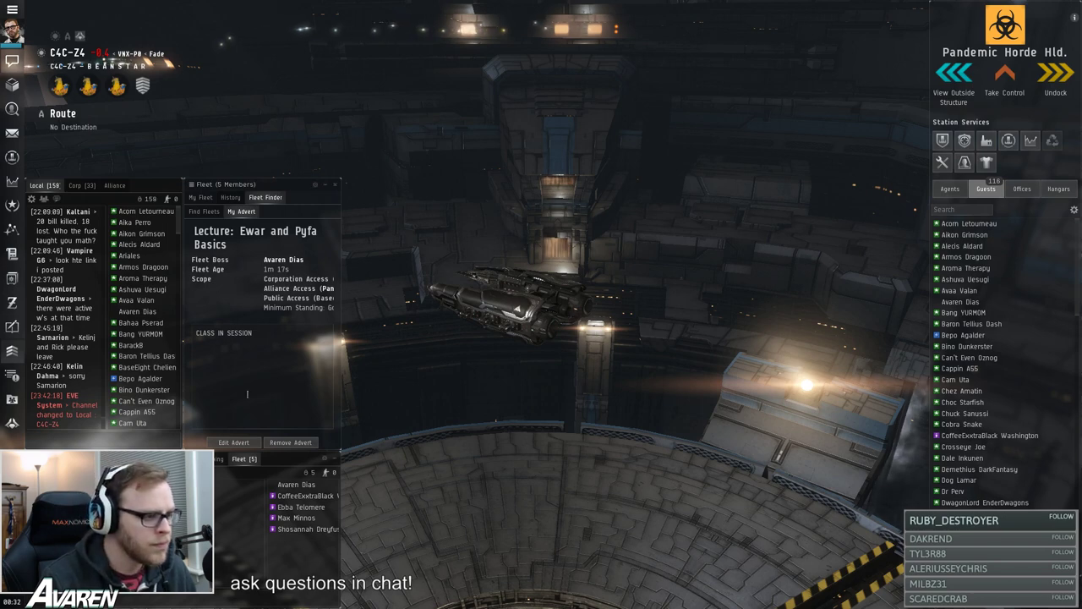
pyautogui.click(201, 198)
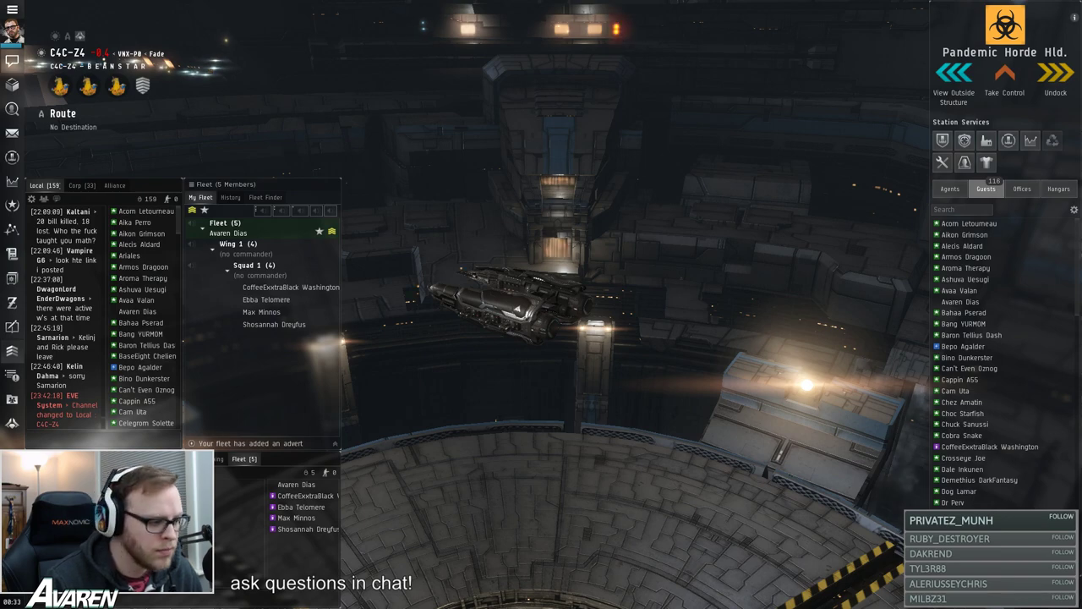
pyautogui.moveTo(519, 559); pyautogui.dragTo(603, 470)
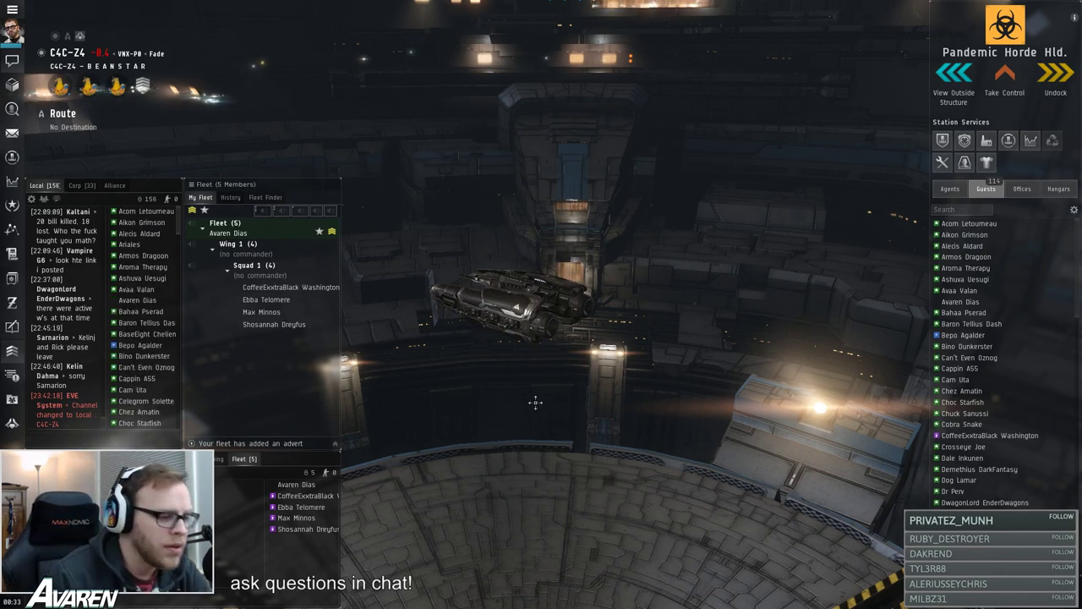
pyautogui.moveTo(563, 423); pyautogui.dragTo(596, 424)
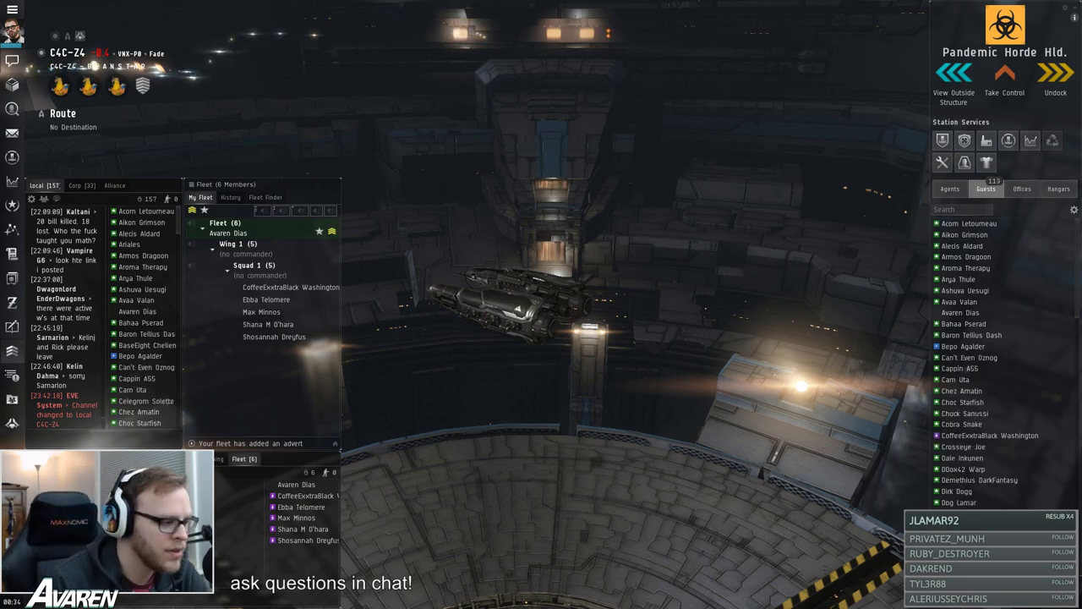
pyautogui.moveTo(508, 398); pyautogui.dragTo(543, 438)
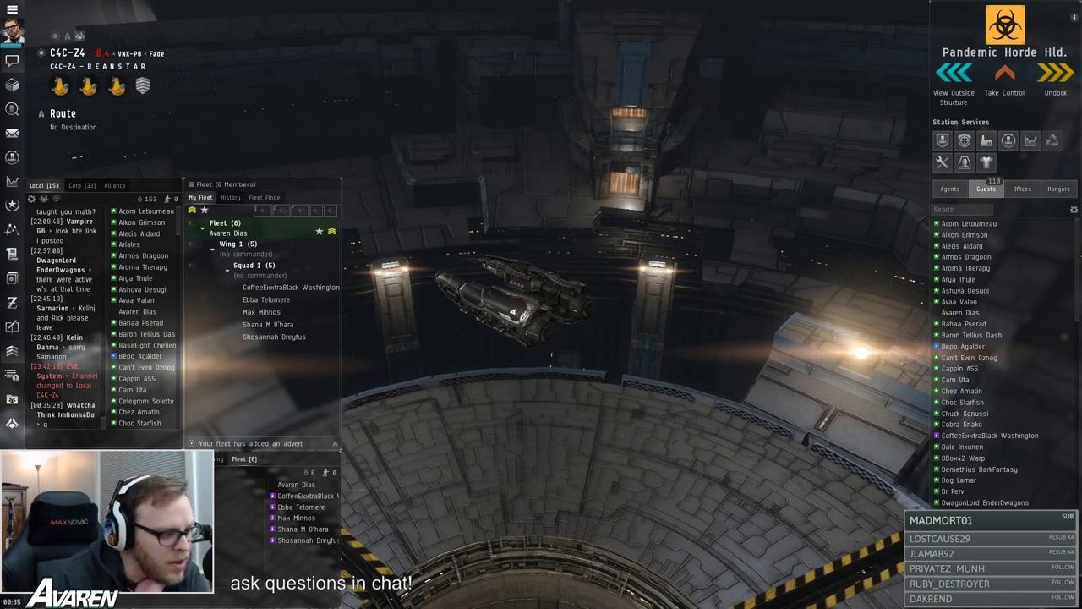
pyautogui.moveTo(564, 435); pyautogui.dragTo(575, 418)
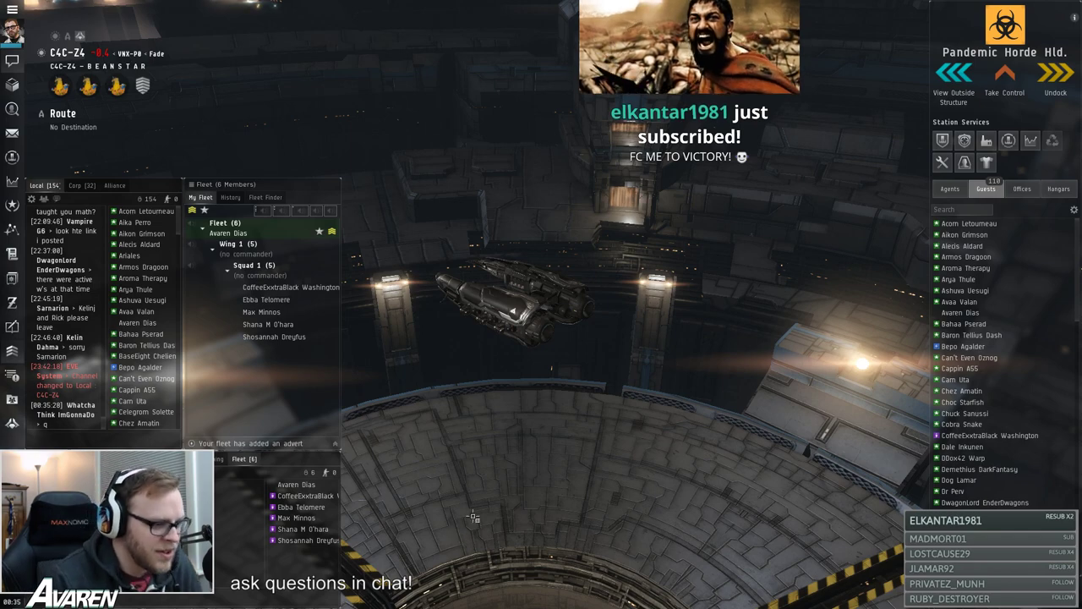
pyautogui.moveTo(571, 504); pyautogui.dragTo(643, 419)
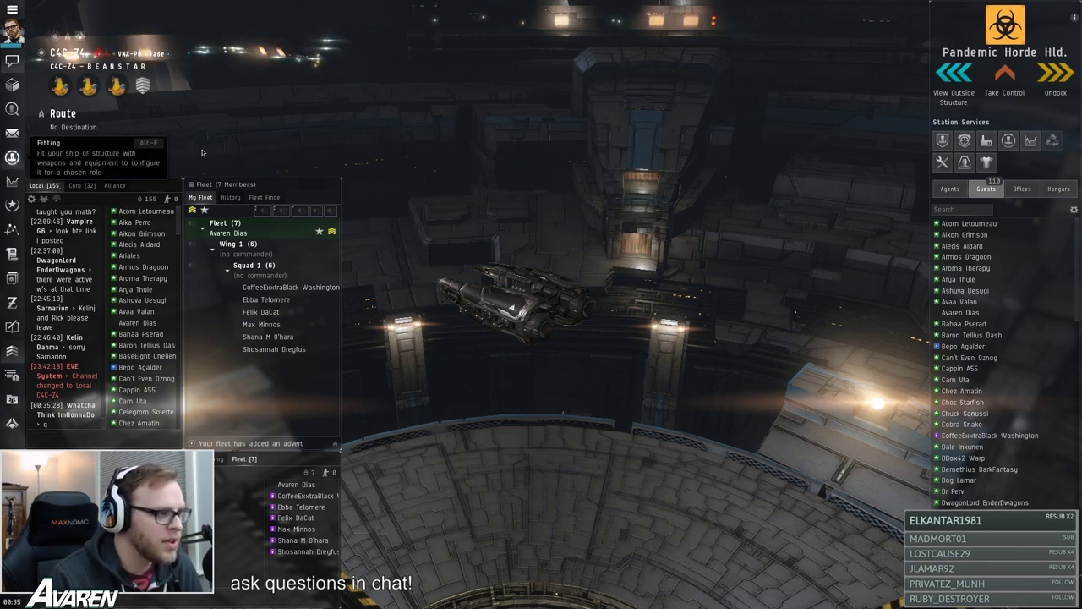
# - Open the hull and fit browser for ship fitting, clear the nighthawk search, and collapse the Battleship and Command Ship groups
pyautogui.click(12, 158)
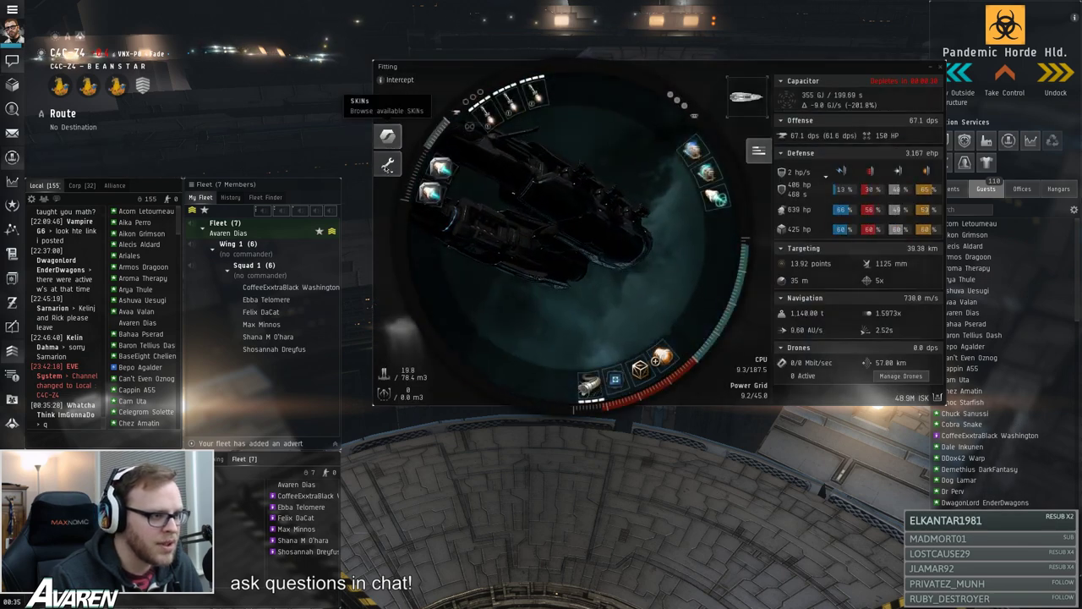
pyautogui.click(388, 137)
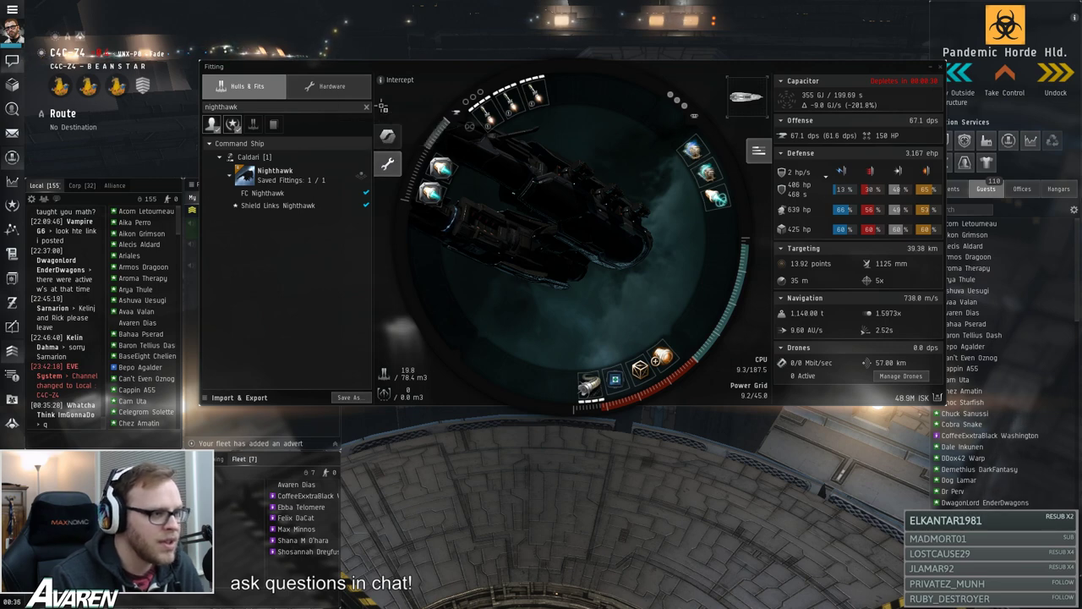
pyautogui.click(366, 107)
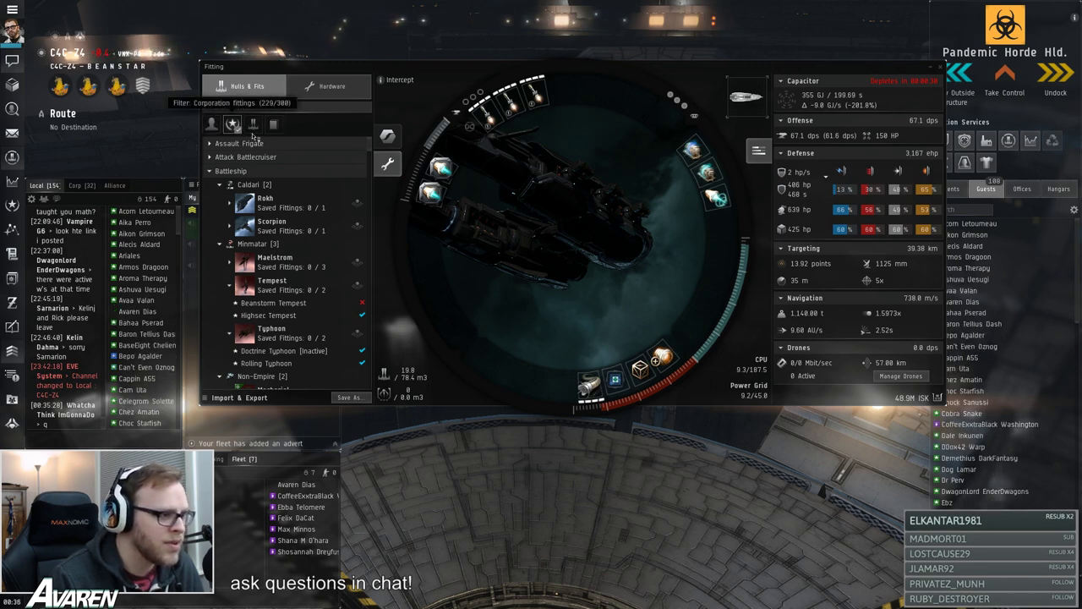
pyautogui.click(230, 170)
pyautogui.click(245, 253)
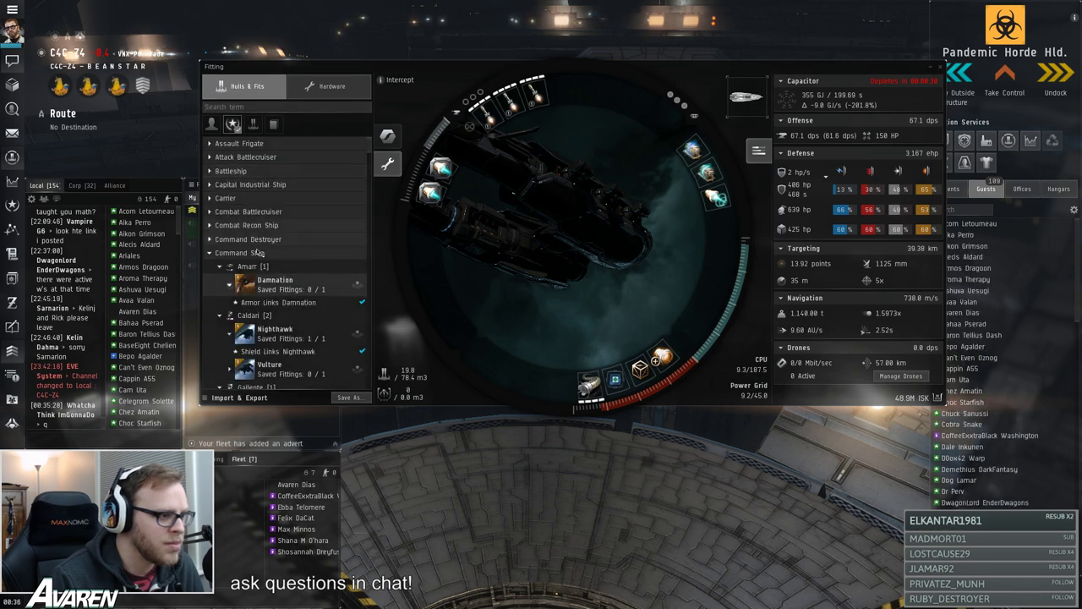
pyautogui.click(254, 253)
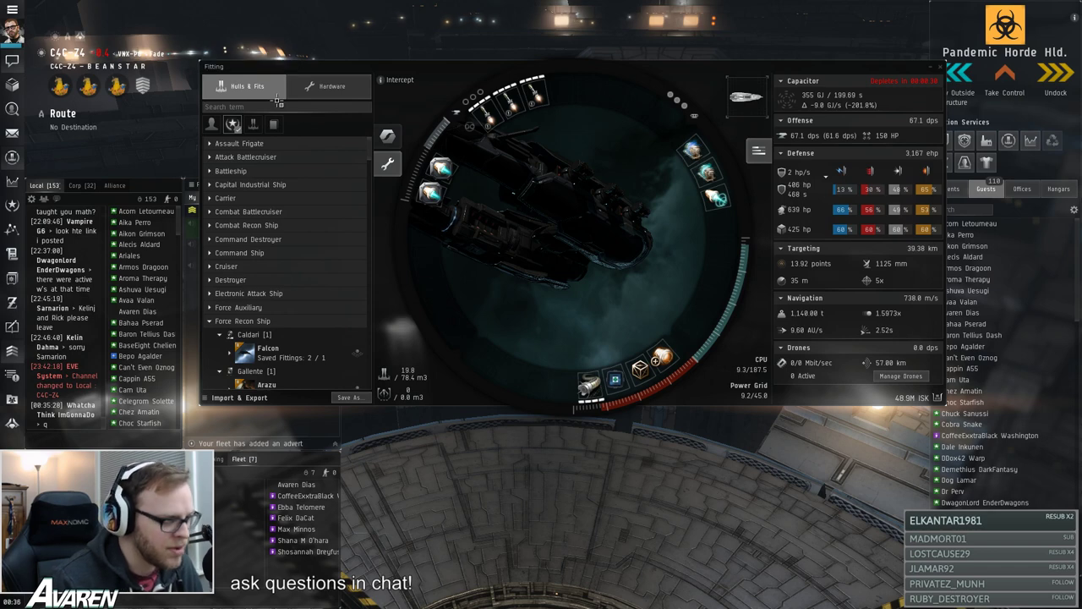
# - Search the corporation fits for maulus, open the NBI EWAR Maulus fit, and import its copy into pyfa
pyautogui.write('maul')
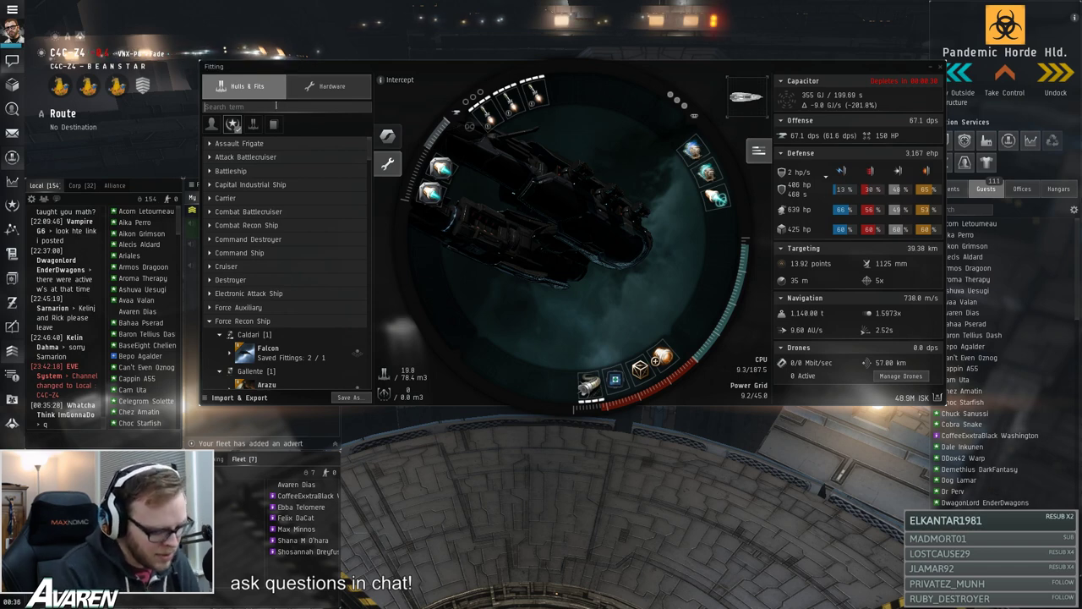
pyautogui.write('us')
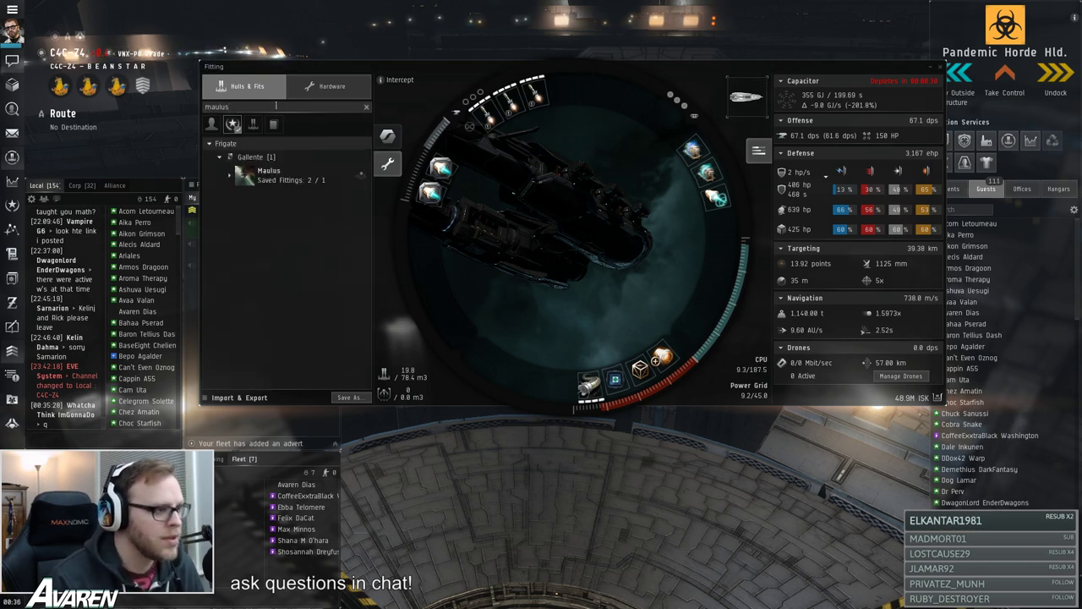
pyautogui.click(288, 173)
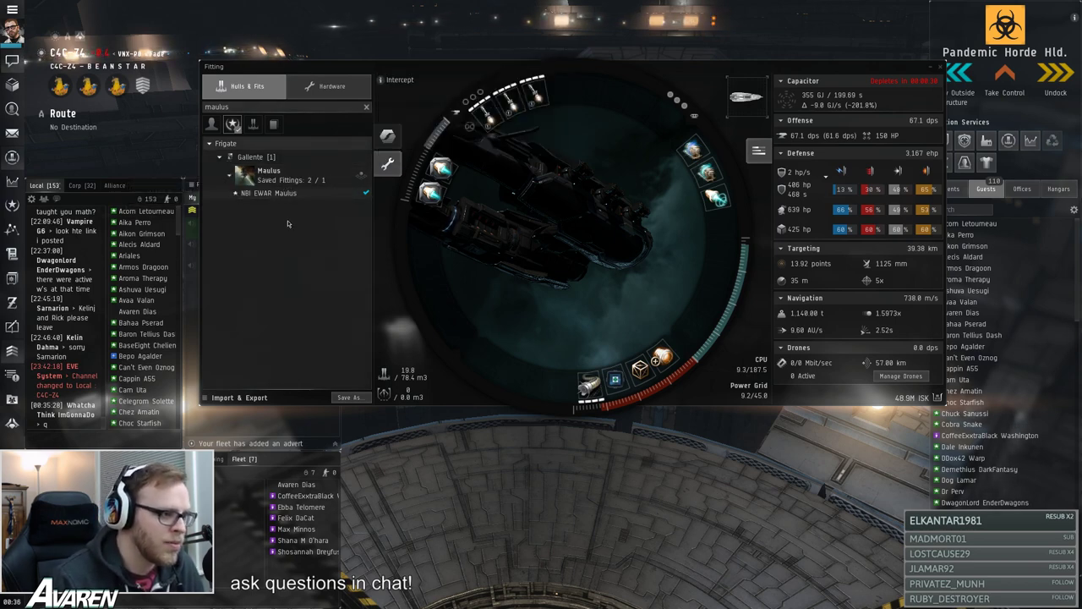
pyautogui.click(269, 193)
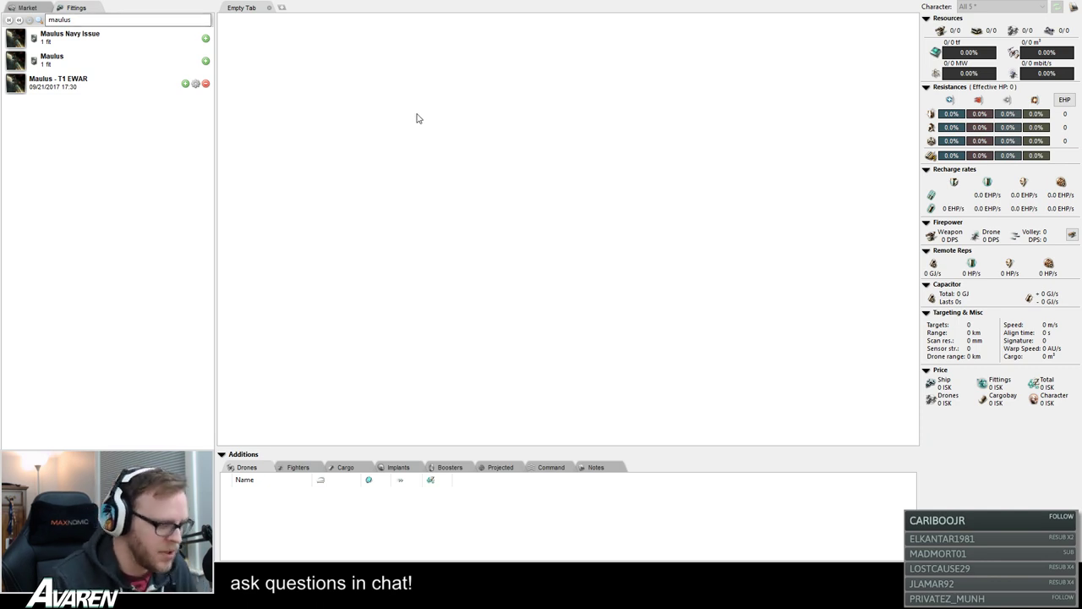
pyautogui.hotkey('ctrl', 'v')
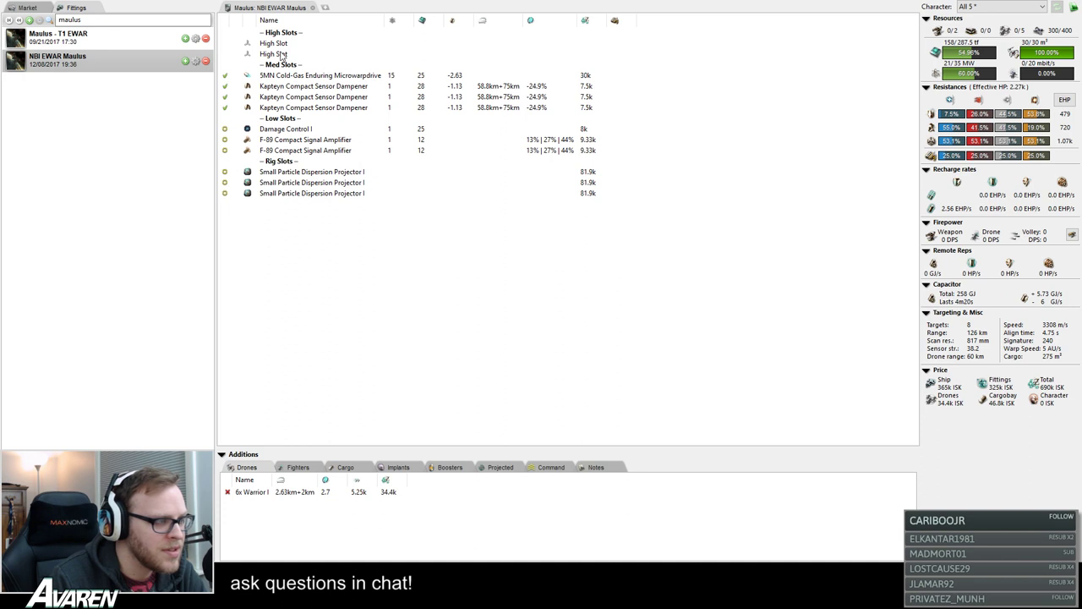
pyautogui.click(288, 78)
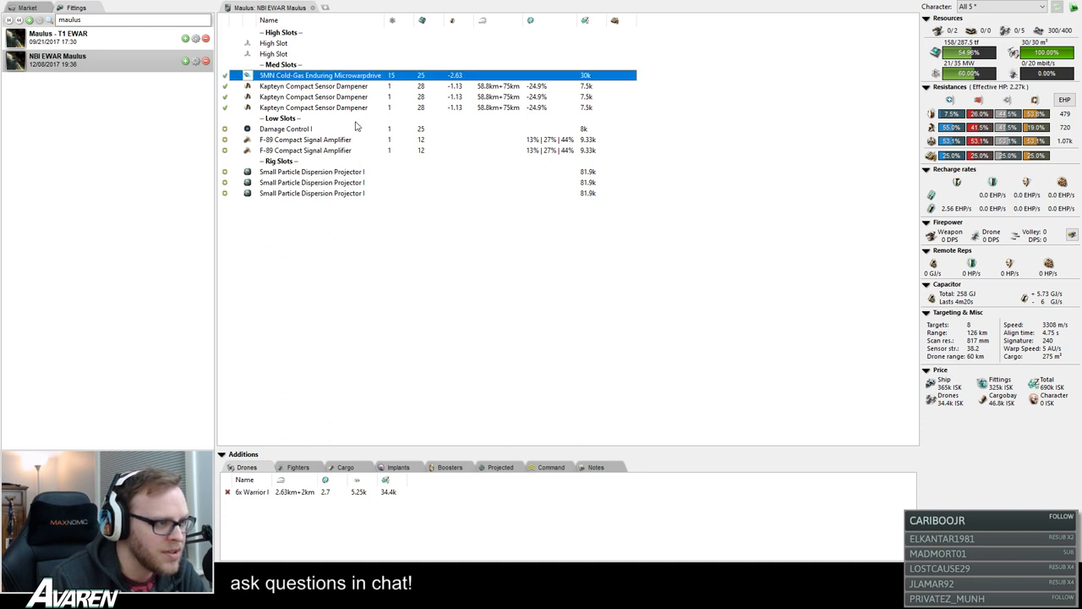
pyautogui.click(394, 273)
pyautogui.click(323, 98)
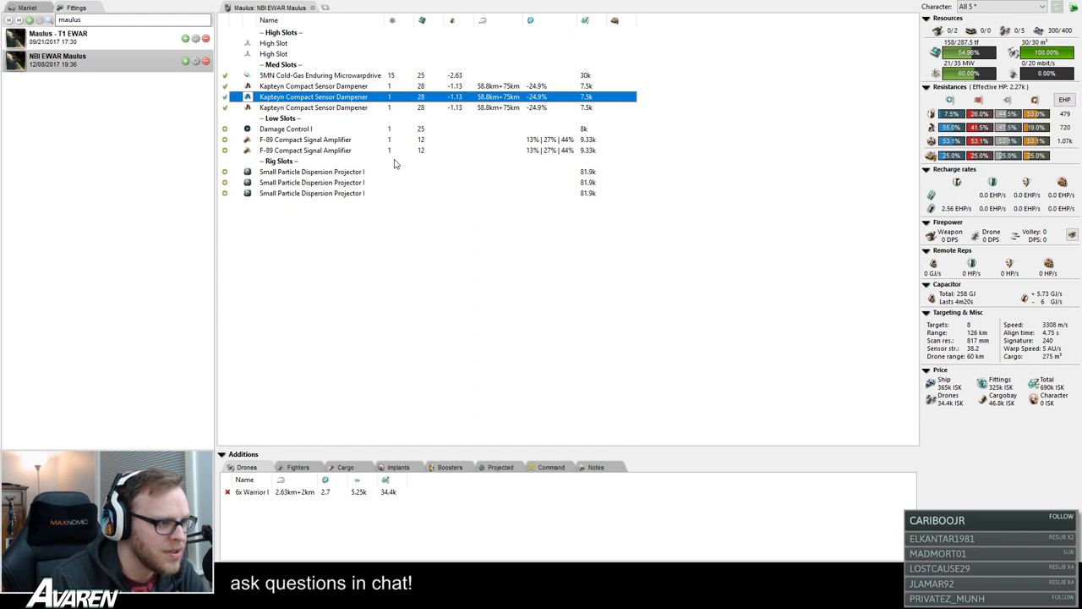
pyautogui.click(571, 316)
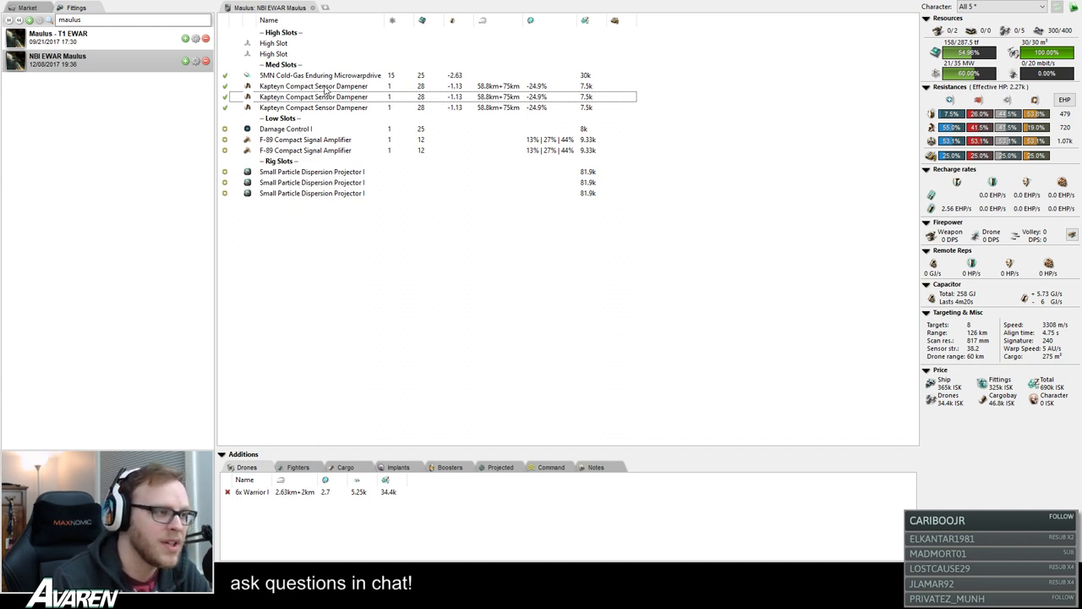
# - Load a Targeting Range Dampening Script into all three Kapteyn Compact Sensor Dampeners
pyautogui.click(325, 88)
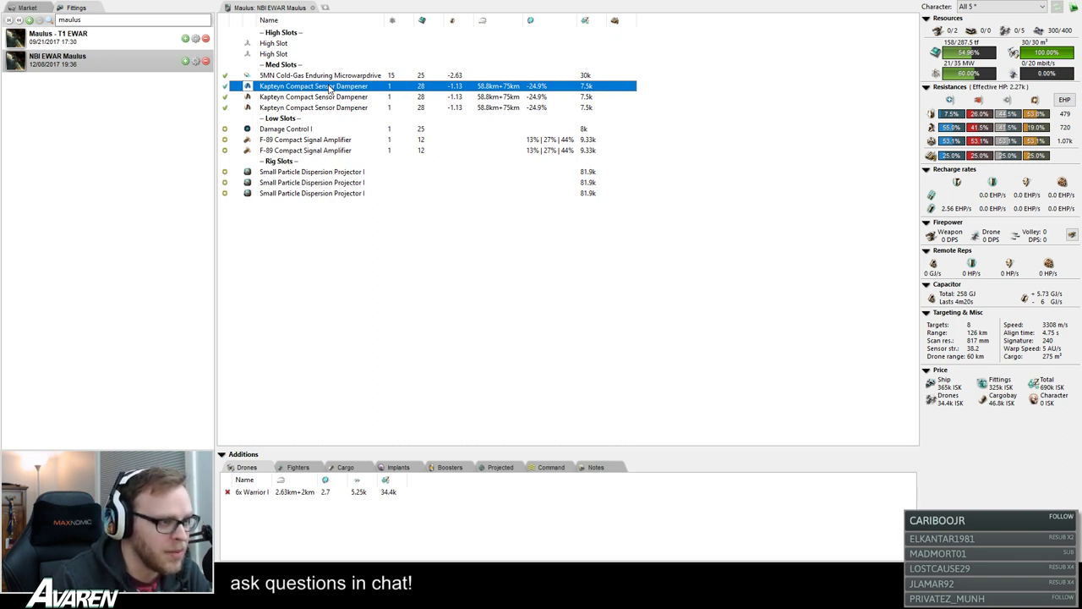
pyautogui.click(334, 77)
pyautogui.click(328, 87)
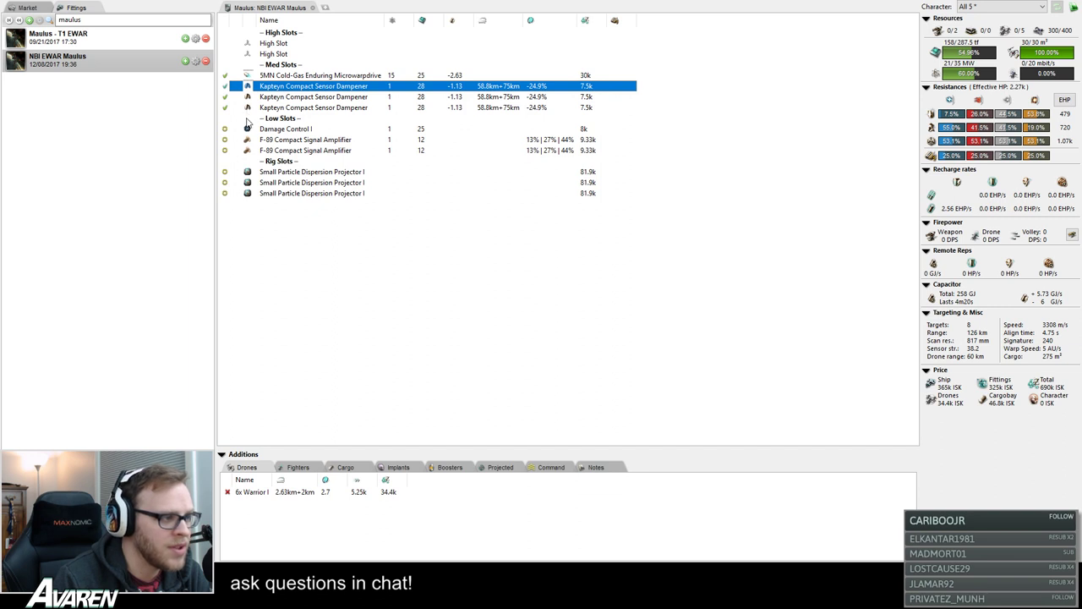
pyautogui.click(512, 297)
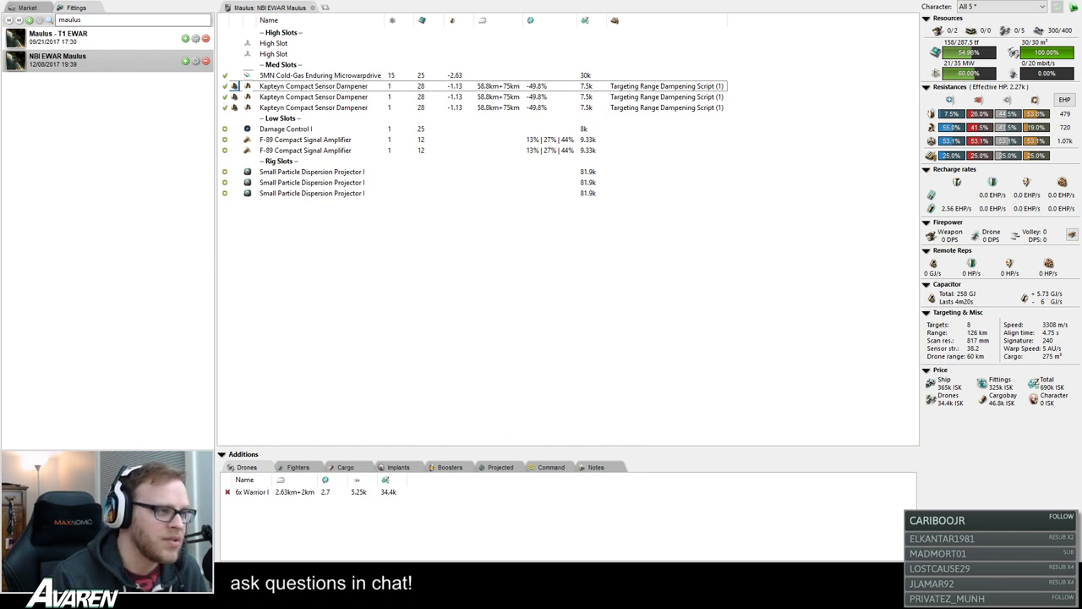
# - Search the fittings for ferox and open the Ferox fit T2 alongside the Maulus fit
pyautogui.doubleClick(66, 19)
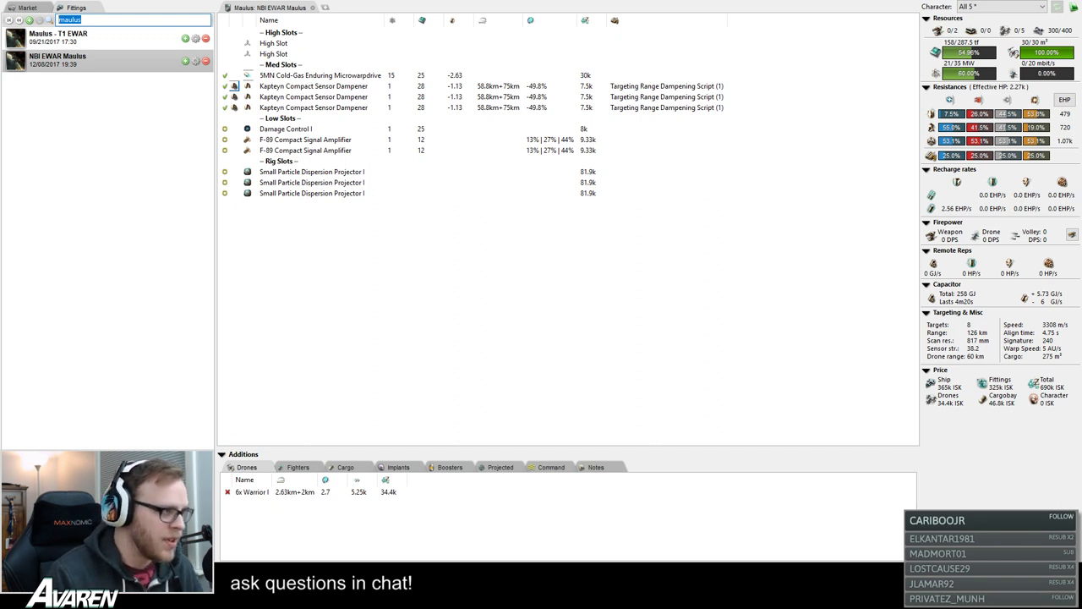
pyautogui.write('ferox')
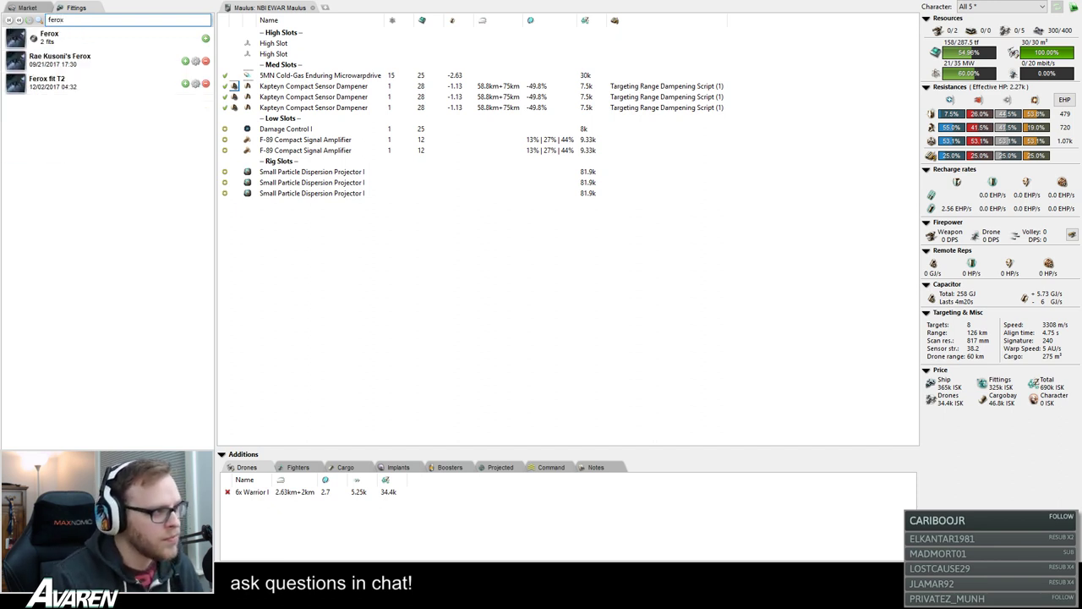
pyautogui.click(119, 88)
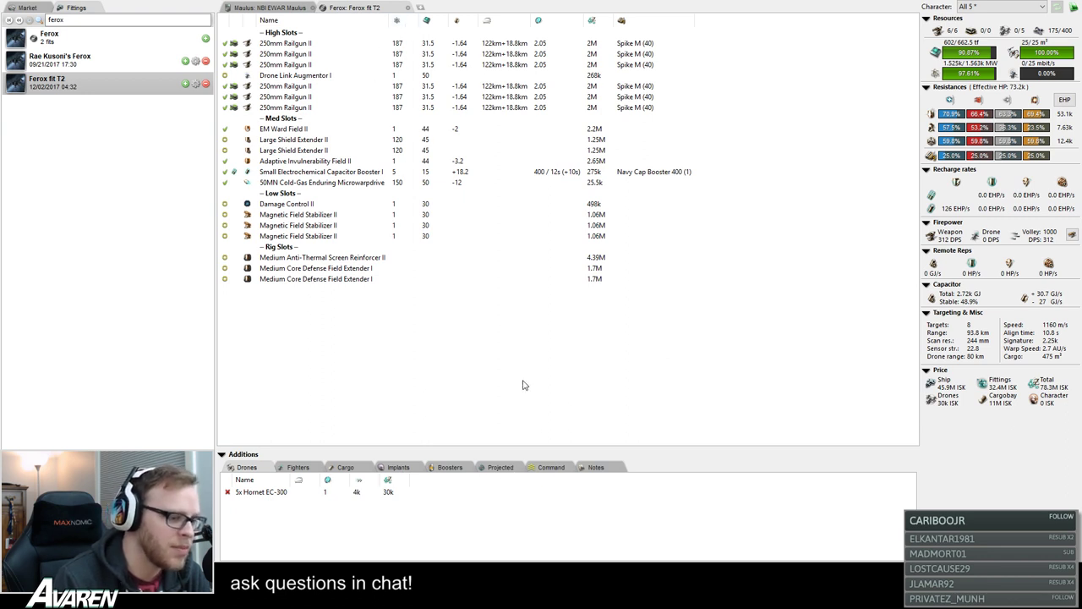
# - Find the NBI EWAR Maulus fit by searching for maulus and add it to the Ferox's projected effects
pyautogui.click(501, 467)
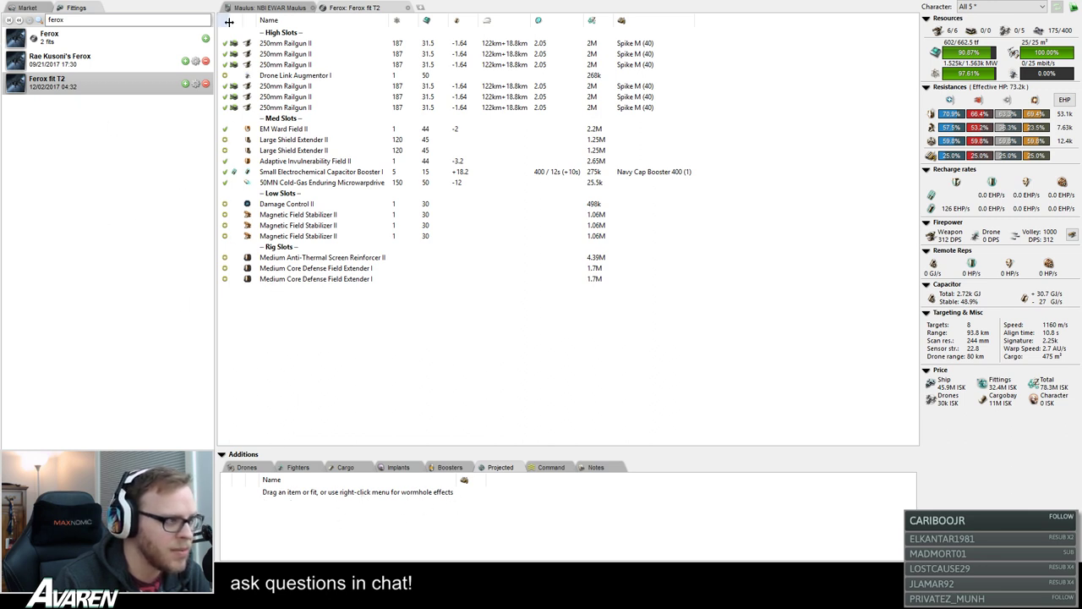
pyautogui.click(131, 18)
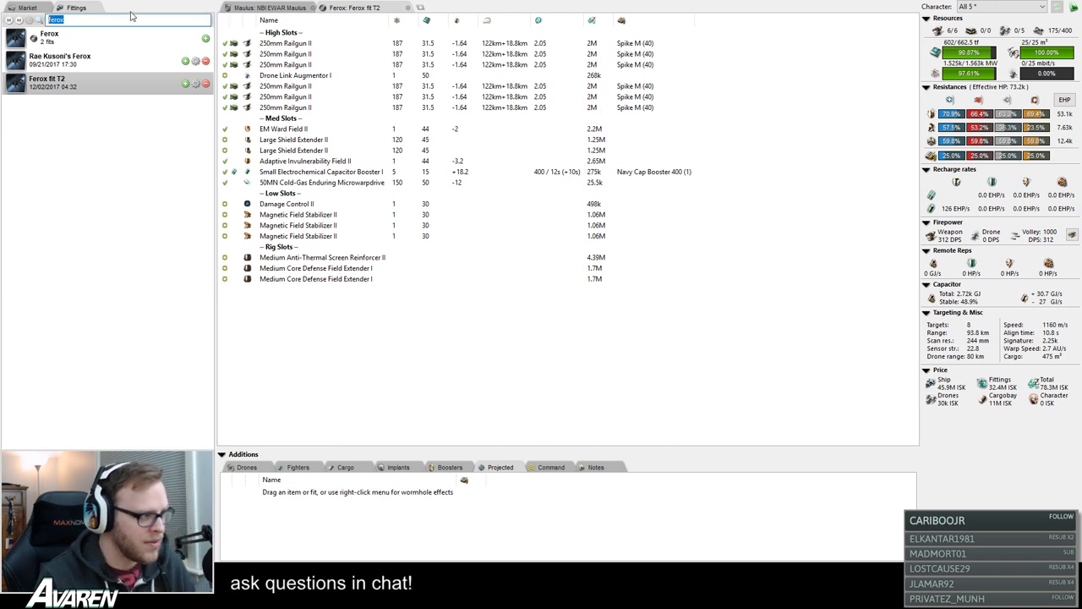
pyautogui.write('mauluis')
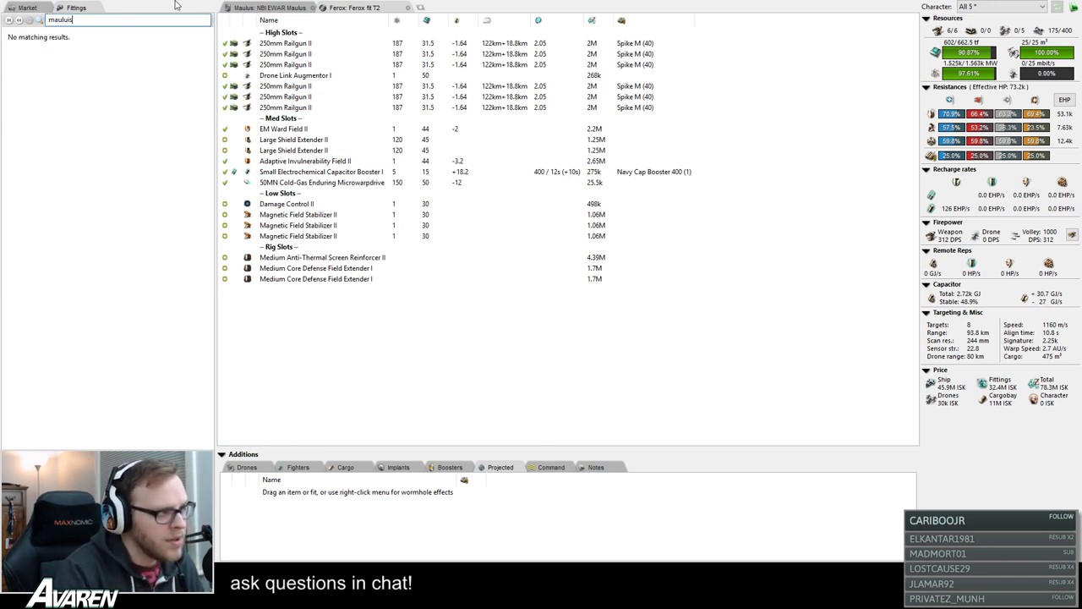
pyautogui.press('BackSpace')
pyautogui.press('BackSpace')
pyautogui.write('s')
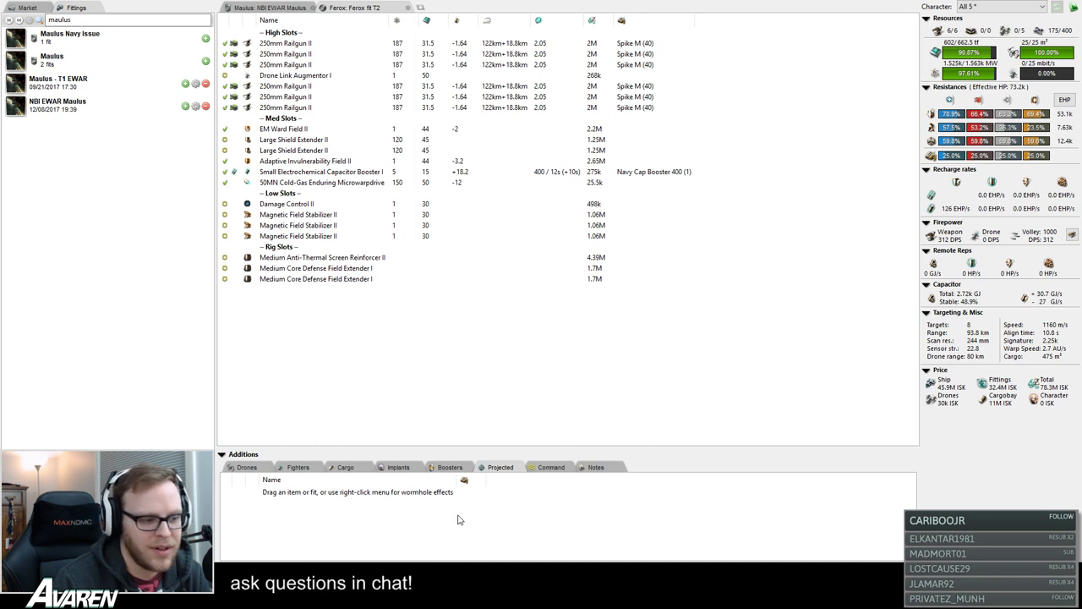
pyautogui.moveTo(455, 524); pyautogui.dragTo(455, 524)
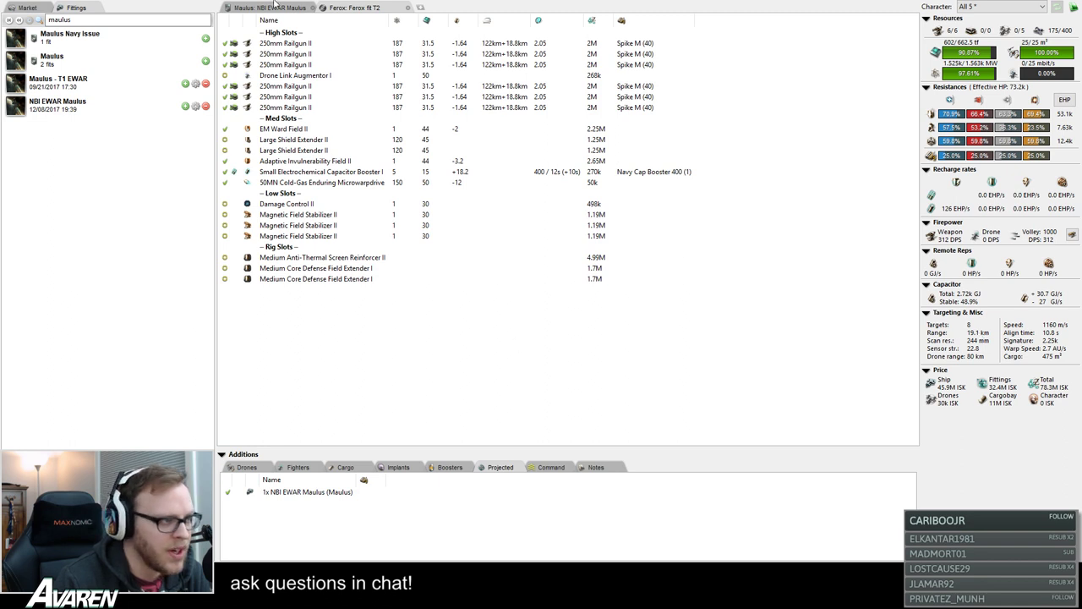
# - Return to the NBI EWAR Maulus fit and load Scan Resolution Dampening Scripts into all three sensor dampeners
pyautogui.click(281, 8)
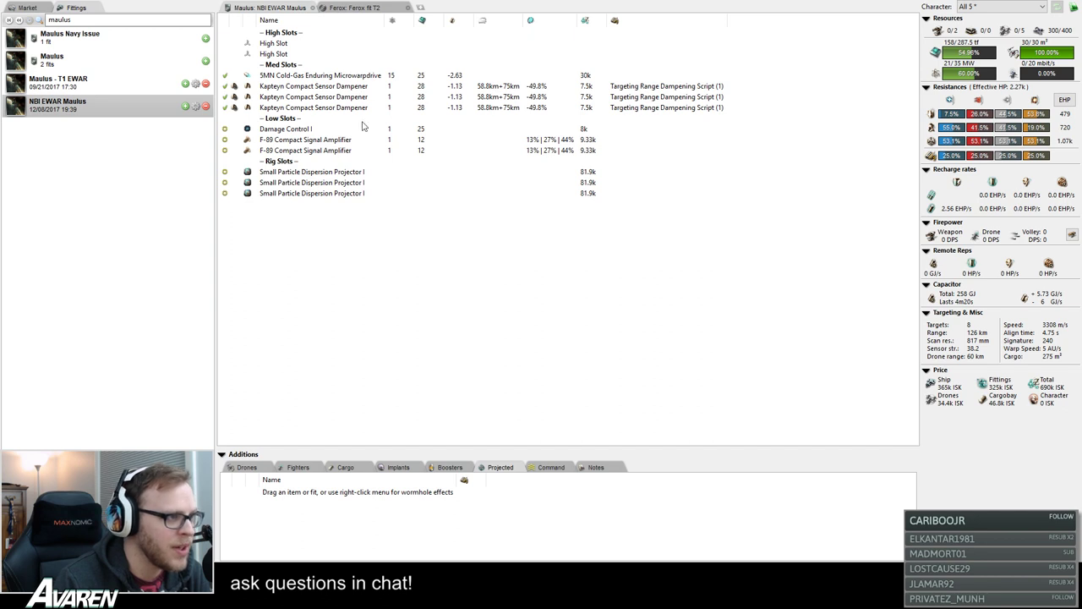
pyautogui.click(318, 88)
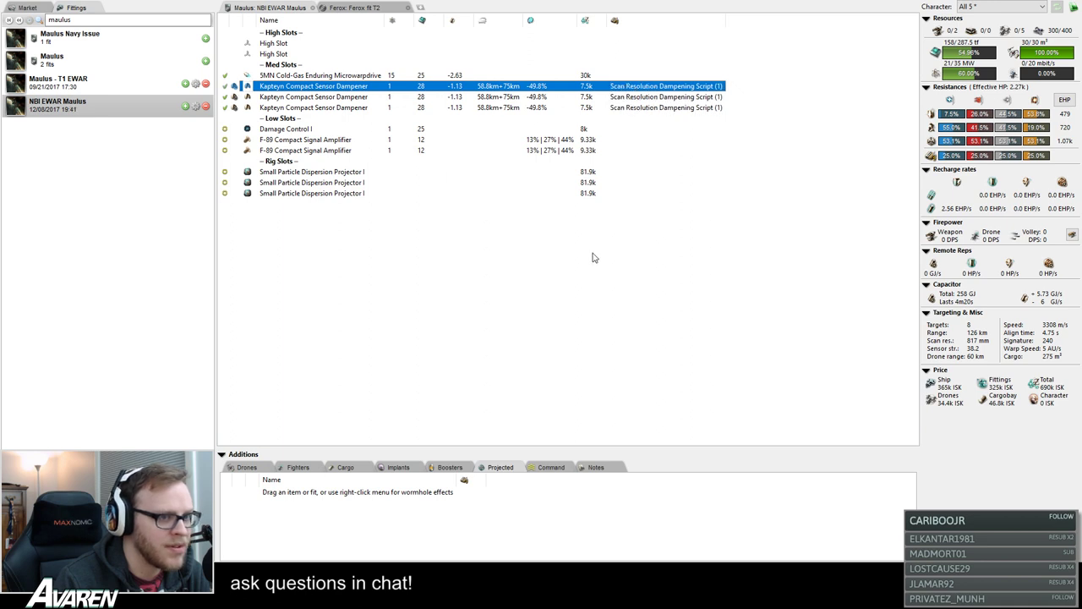
# - Load Targeting Range Dampening Scripts into all three sensor dampeners on the Maulus and check the effect on the Ferox's targeting stats
pyautogui.click(341, 7)
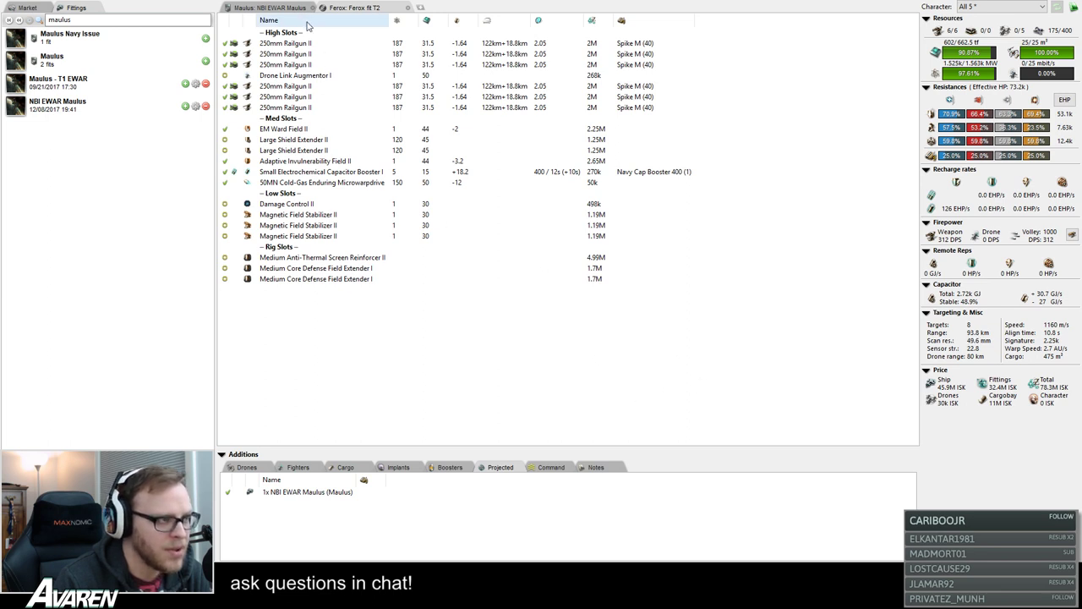
pyautogui.click(258, 7)
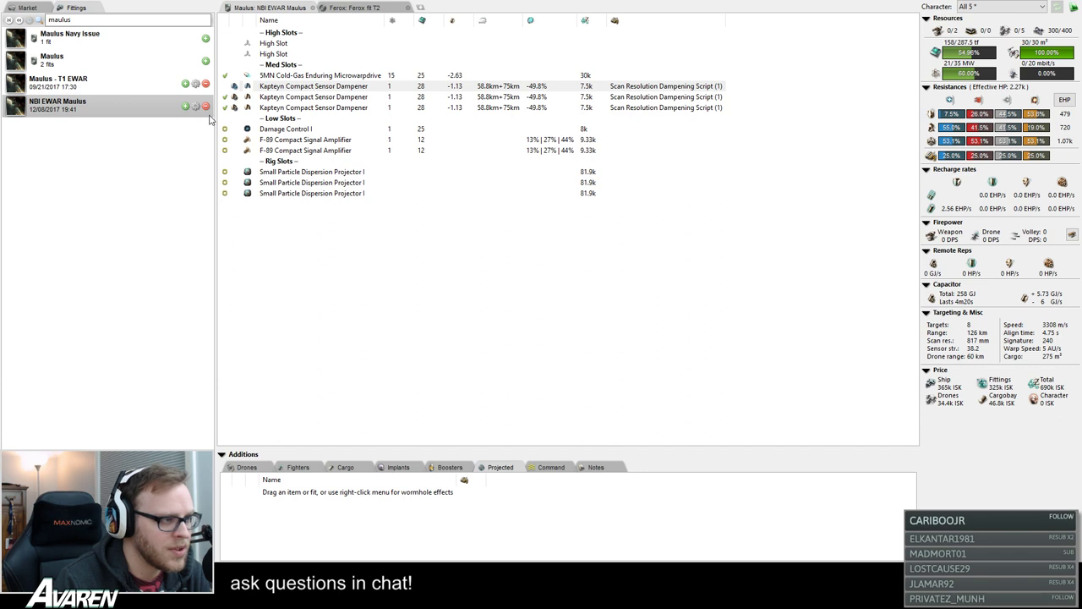
pyautogui.click(301, 87)
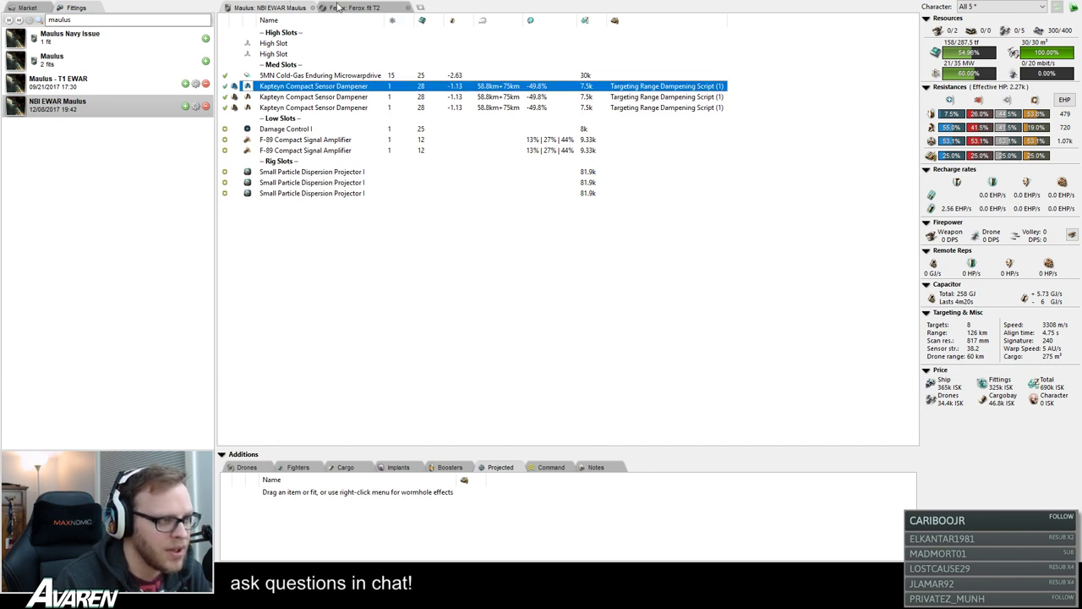
pyautogui.click(336, 7)
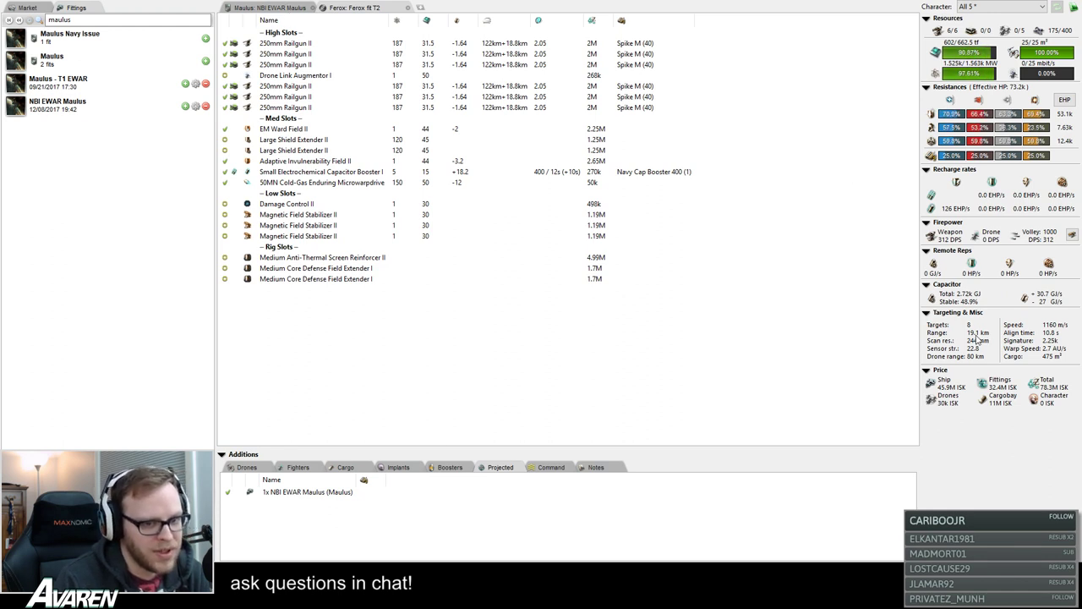
# - Deactivate the second and third sensor dampeners on the Maulus fit and compare it with the Ferox's targeting range
pyautogui.click(290, 6)
pyautogui.click(224, 97)
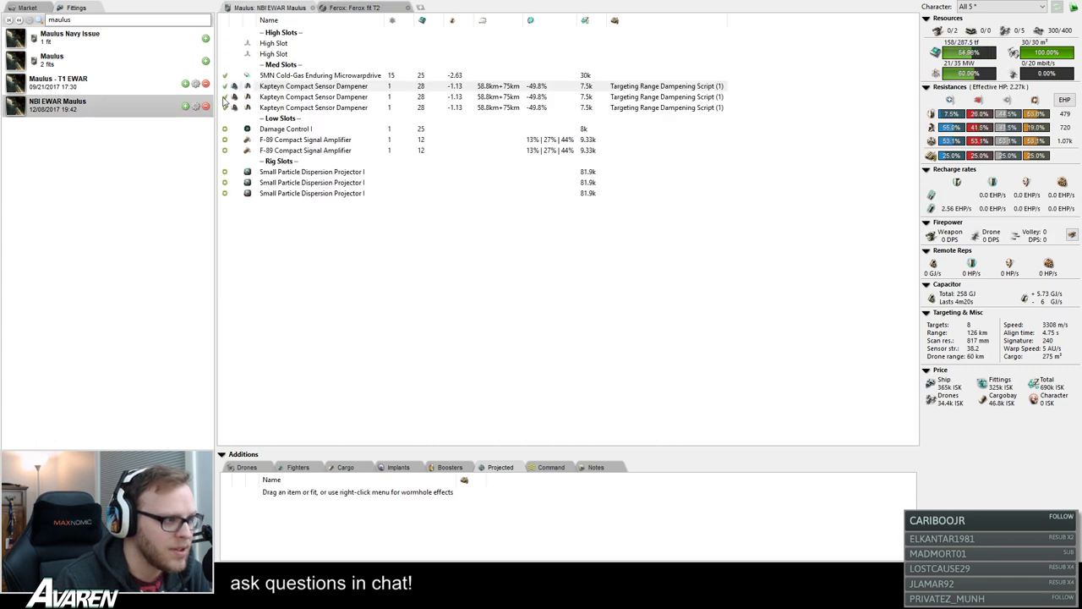
pyautogui.click(225, 98)
pyautogui.click(357, 7)
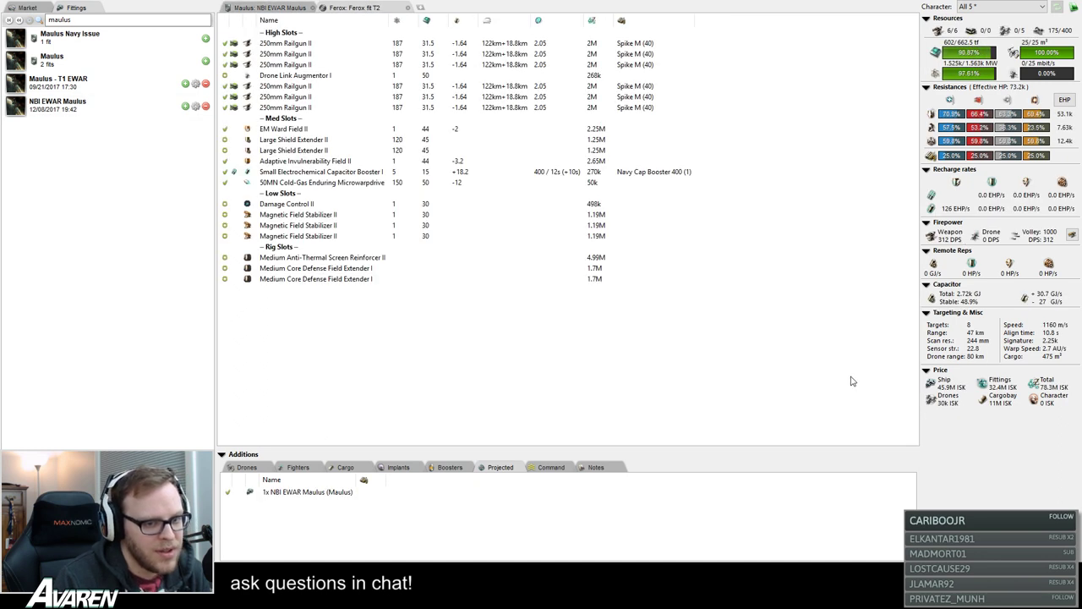
pyautogui.click(285, 7)
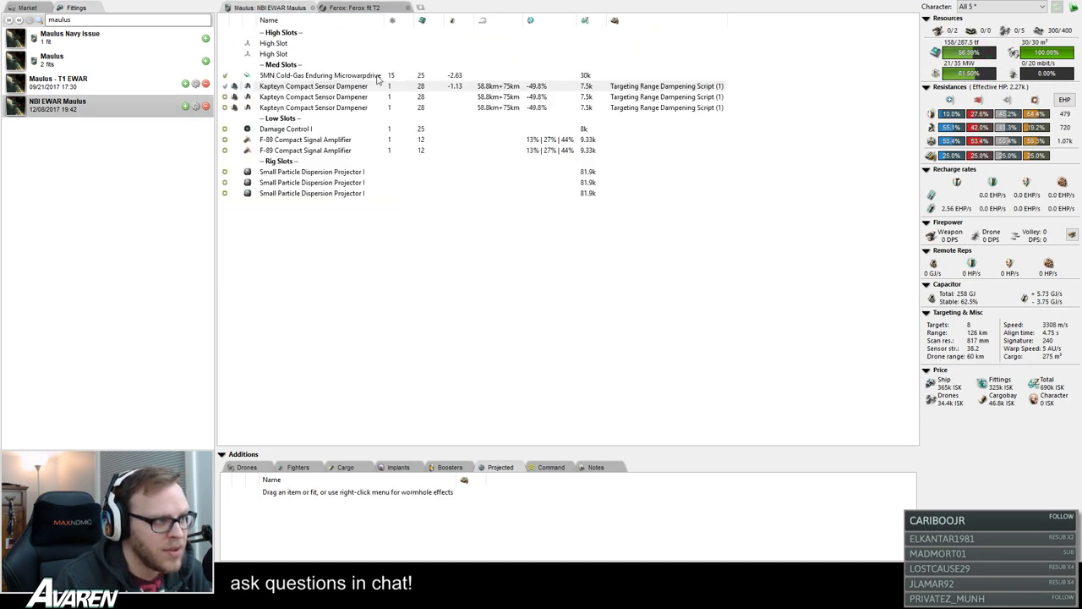
pyautogui.click(357, 8)
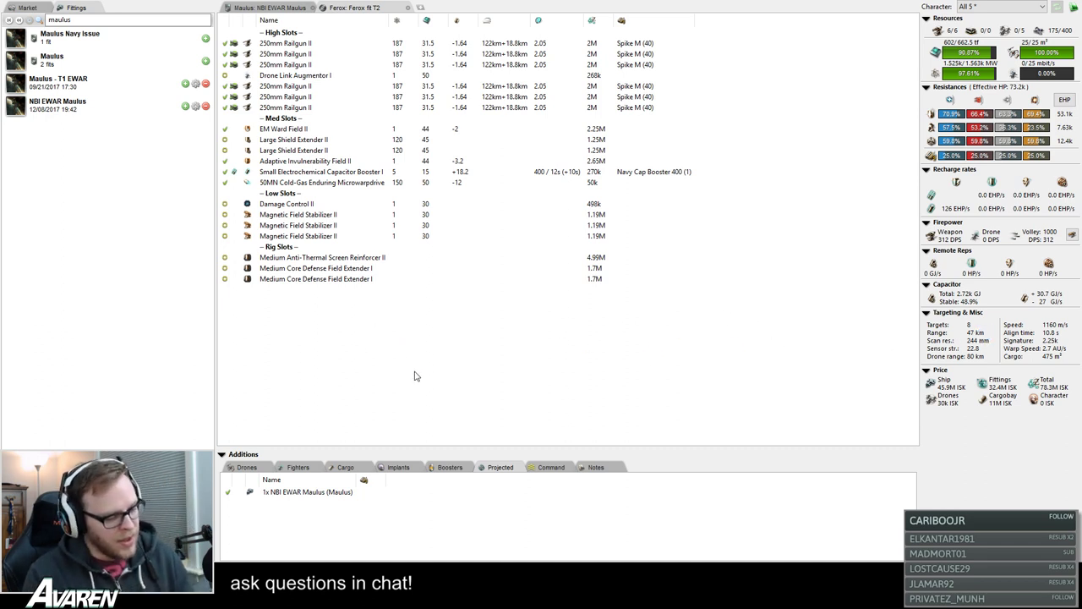
pyautogui.click(287, 8)
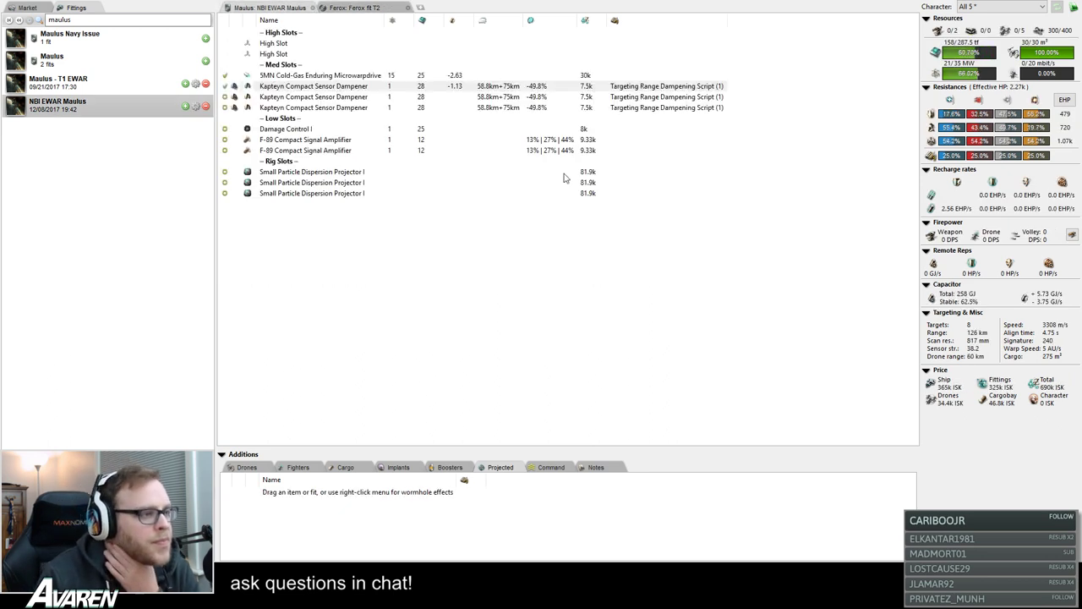
pyautogui.click(346, 9)
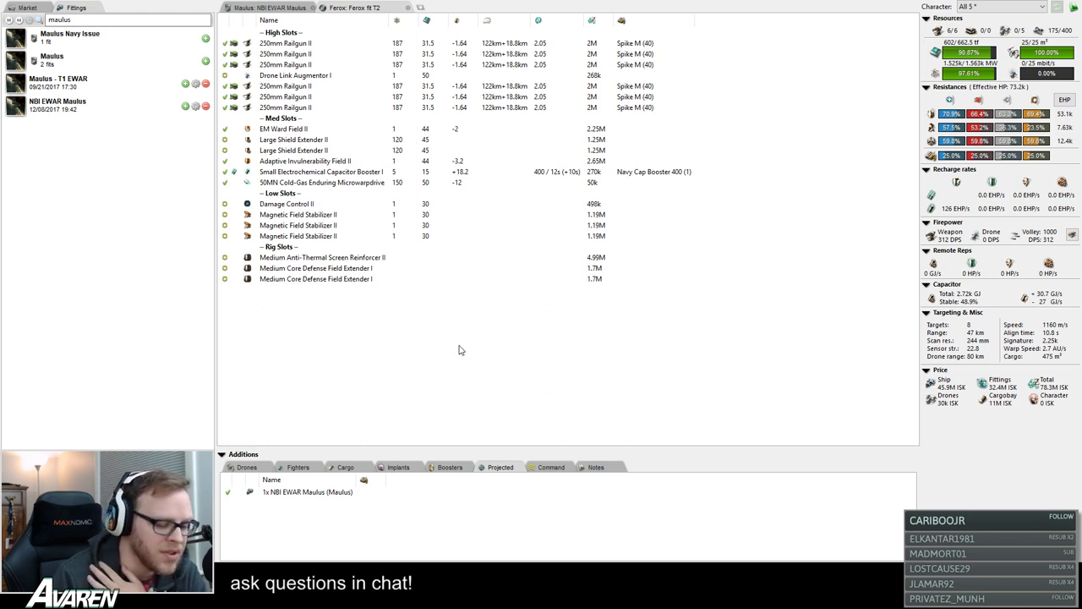
# - Set the Maulus fit's character to Gallente Alpha and check the Ferox's targeting range again
pyautogui.click(287, 7)
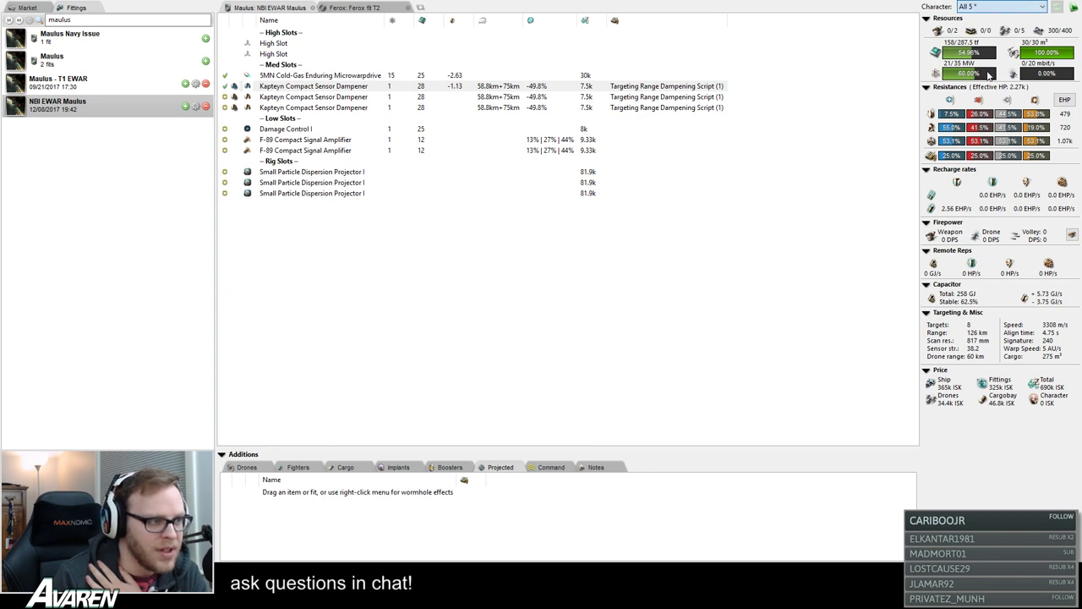
pyautogui.press('Down')
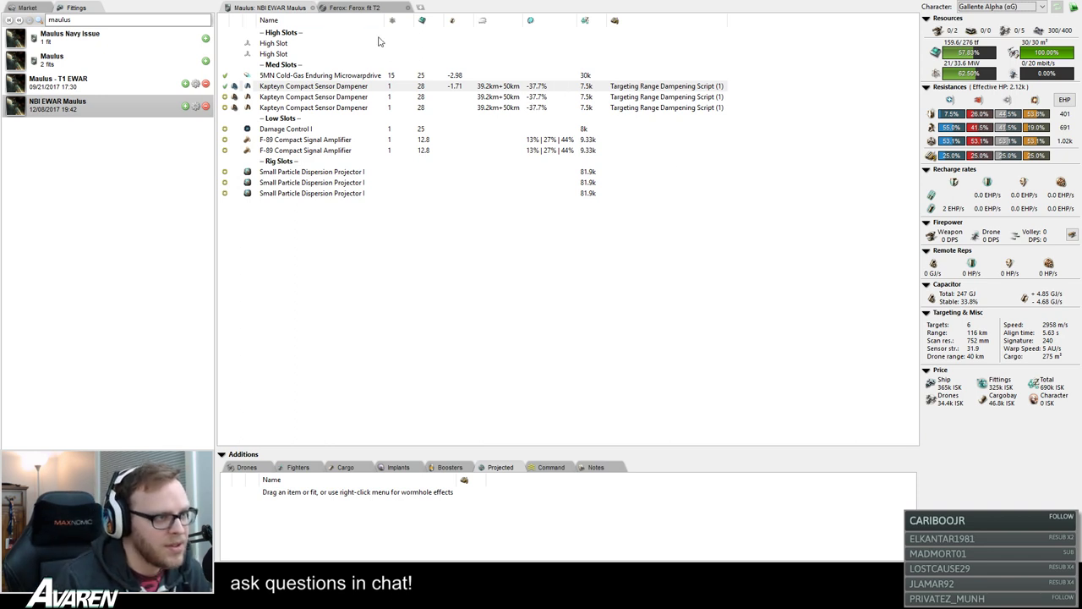
pyautogui.click(343, 7)
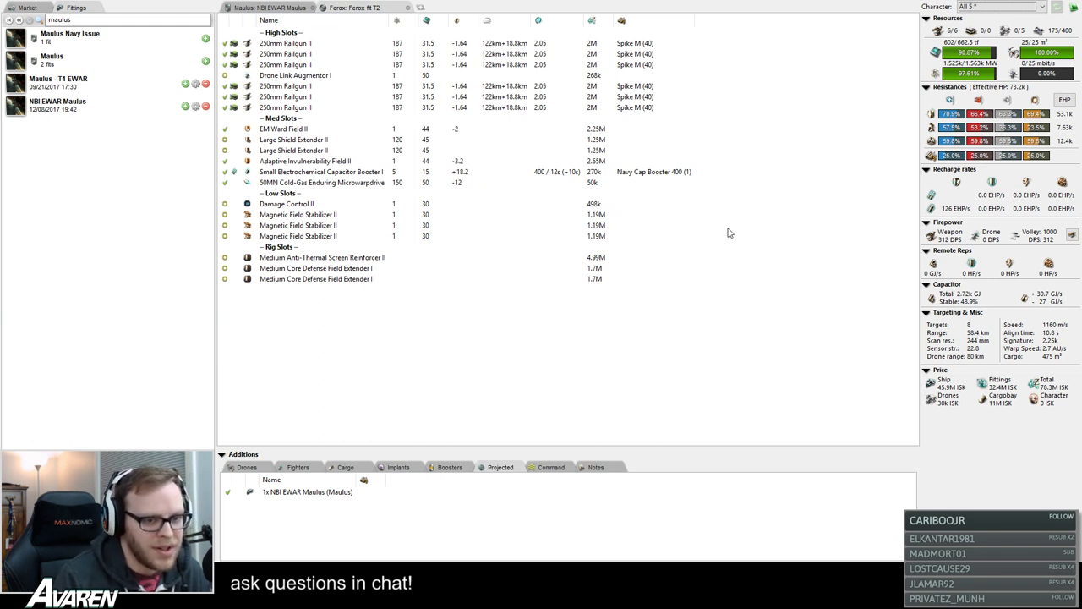
pyautogui.click(274, 6)
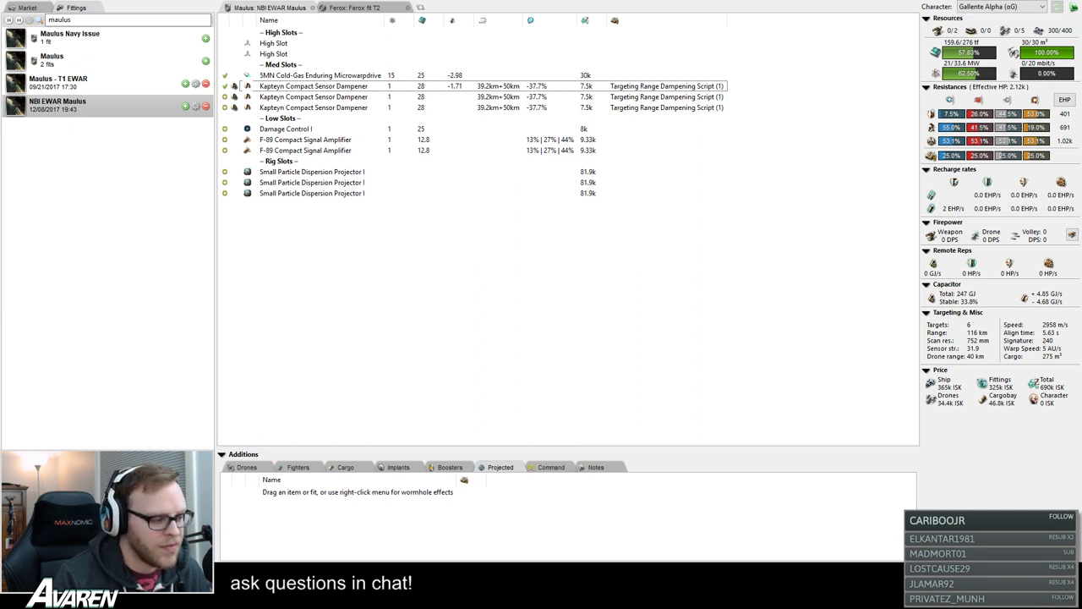
pyautogui.click(225, 85)
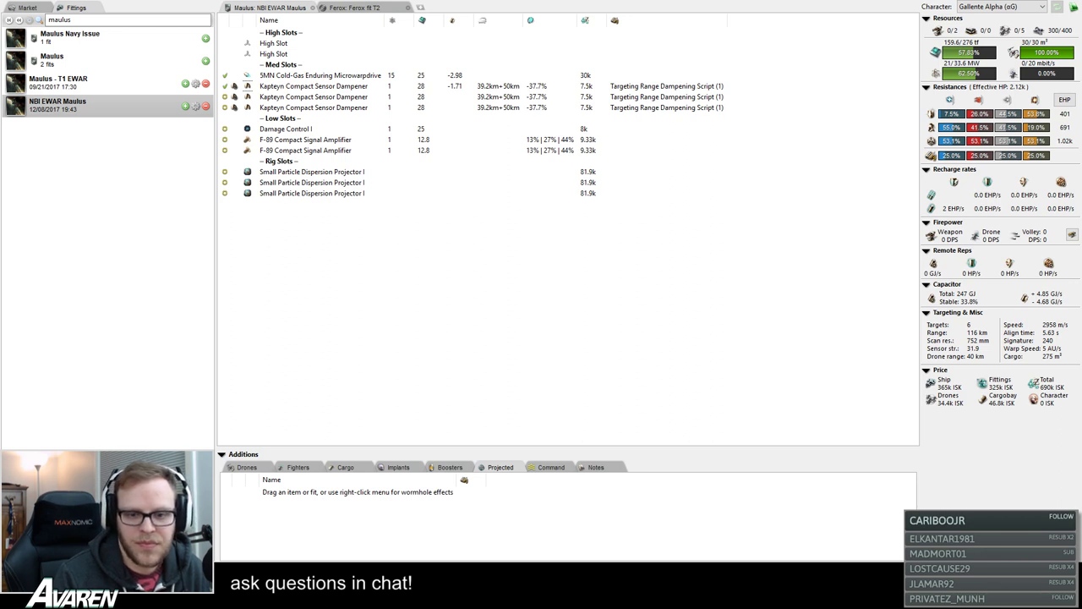
pyautogui.click(558, 315)
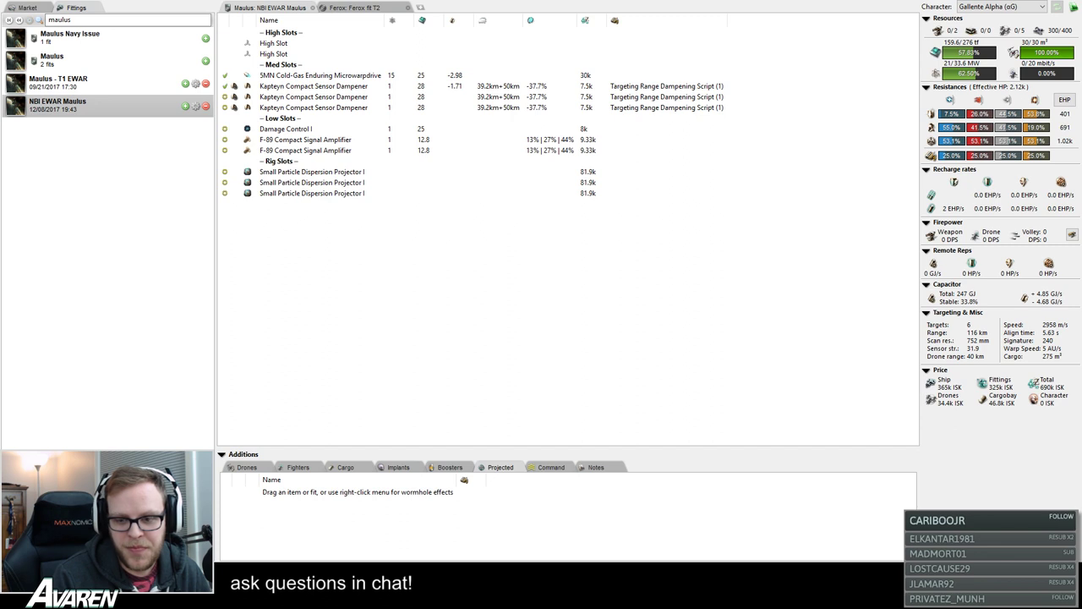
pyautogui.click(386, 295)
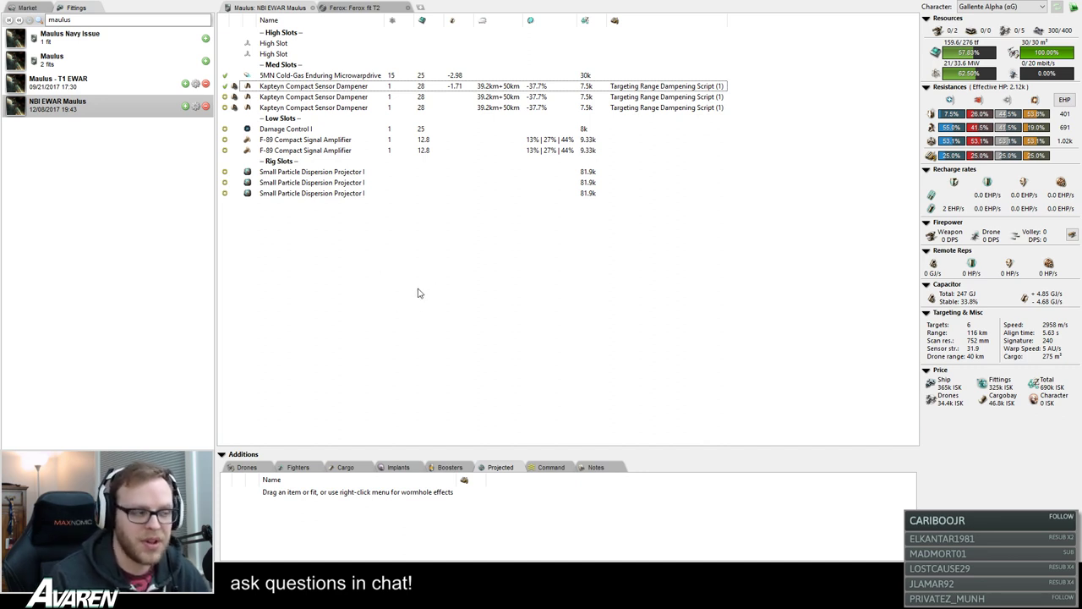
pyautogui.click(291, 87)
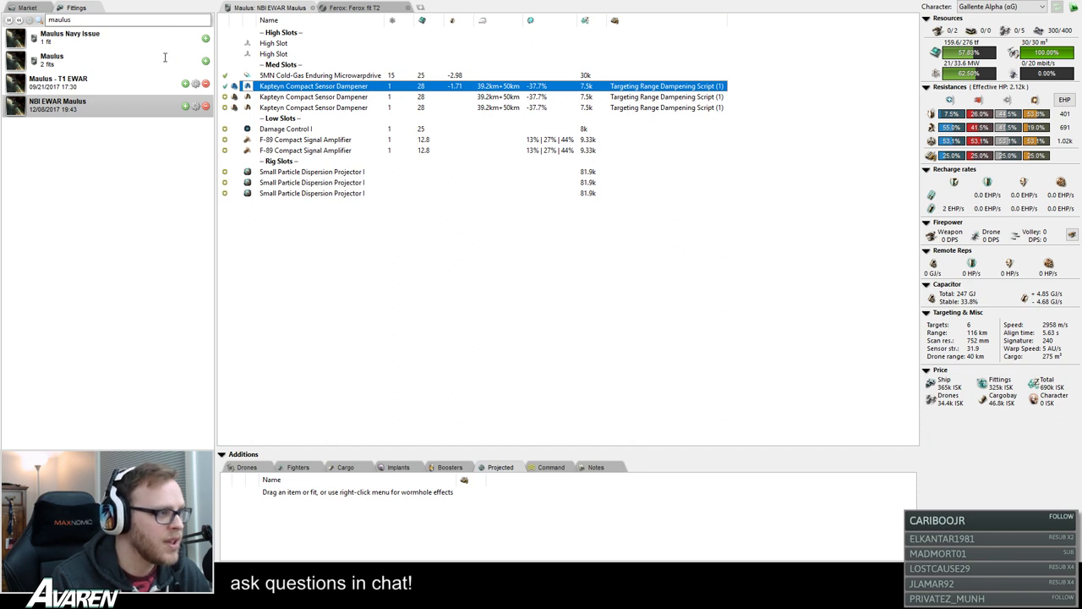
pyautogui.click(69, 20)
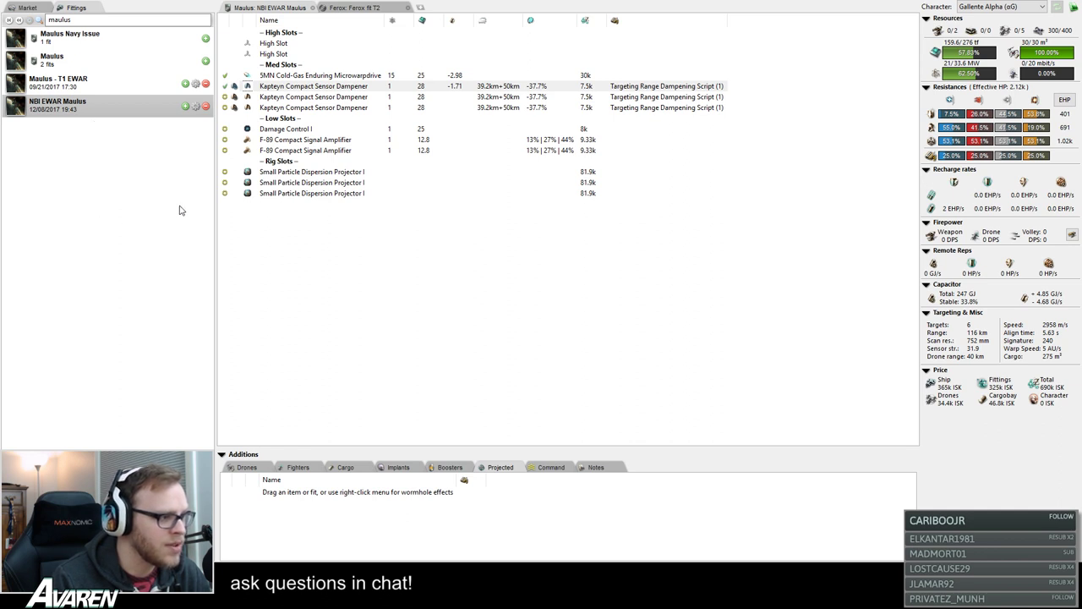
pyautogui.click(311, 5)
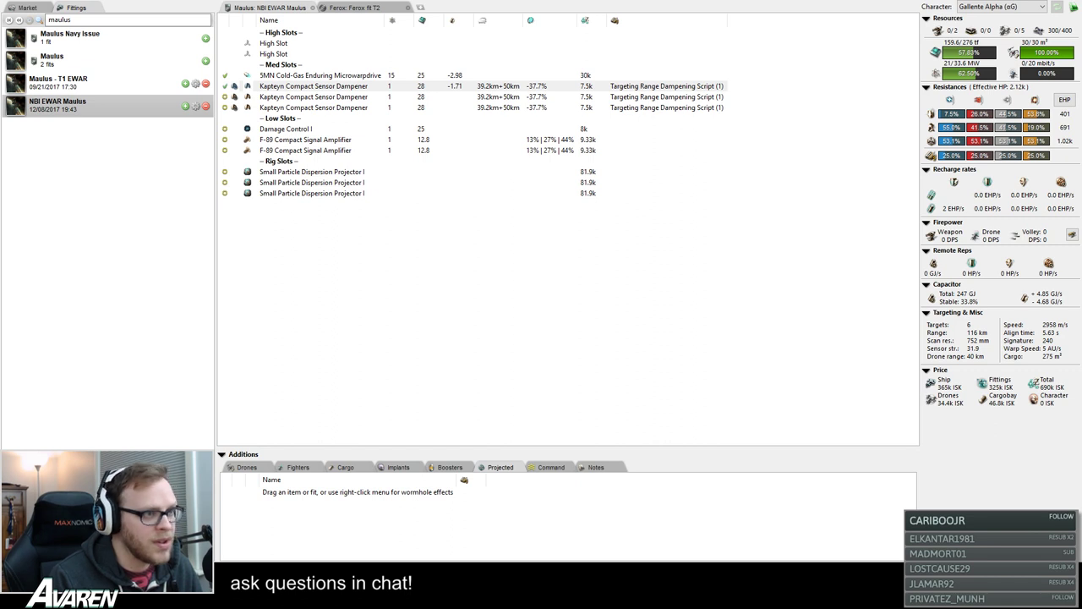
pyautogui.click(313, 85)
# - Search the fittings for caracal, open the Caracal fit Horde MWD Caracal T2 and close the leftover empty tab
pyautogui.click(420, 7)
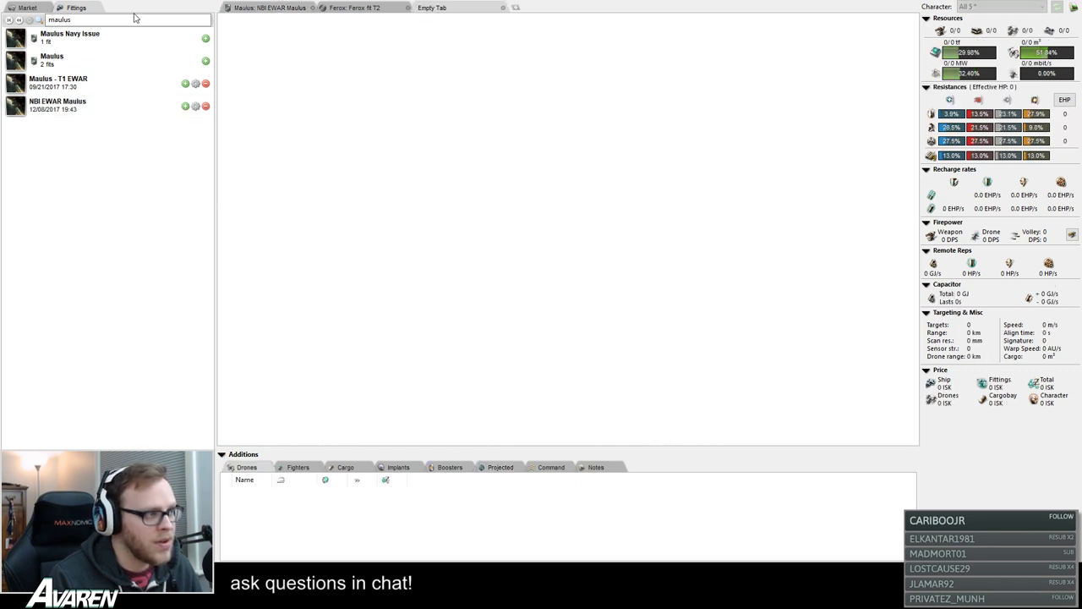
pyautogui.doubleClick(133, 17)
pyautogui.write('caraca')
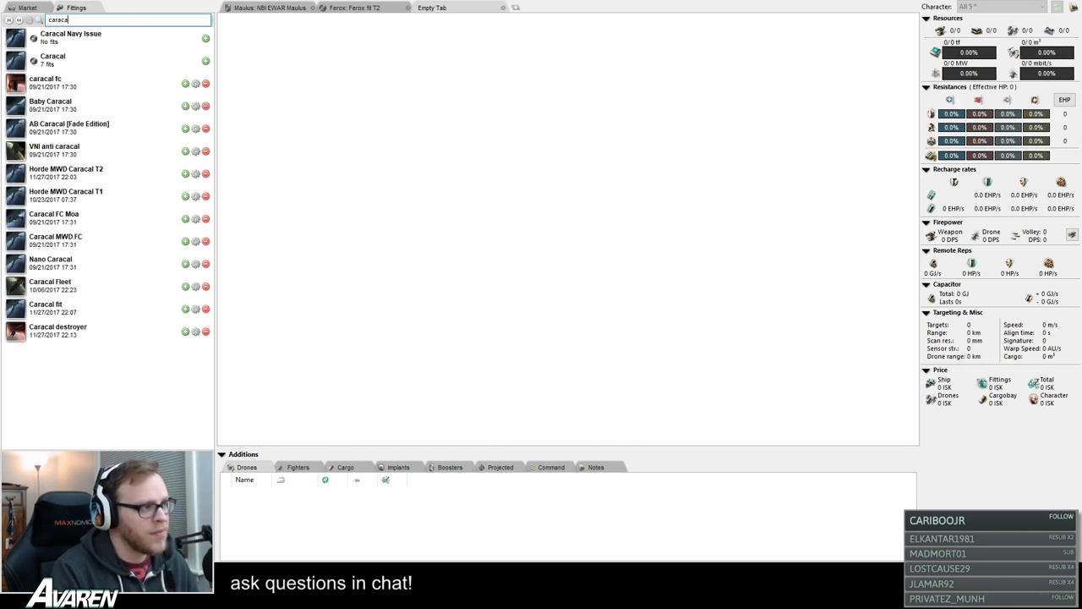
pyautogui.write('l')
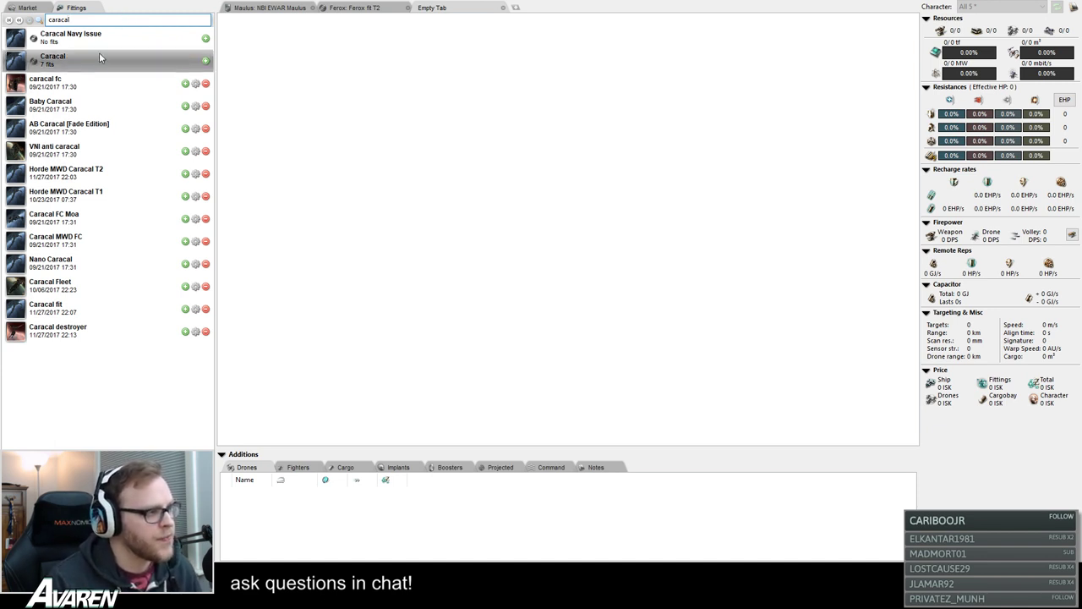
pyautogui.click(100, 58)
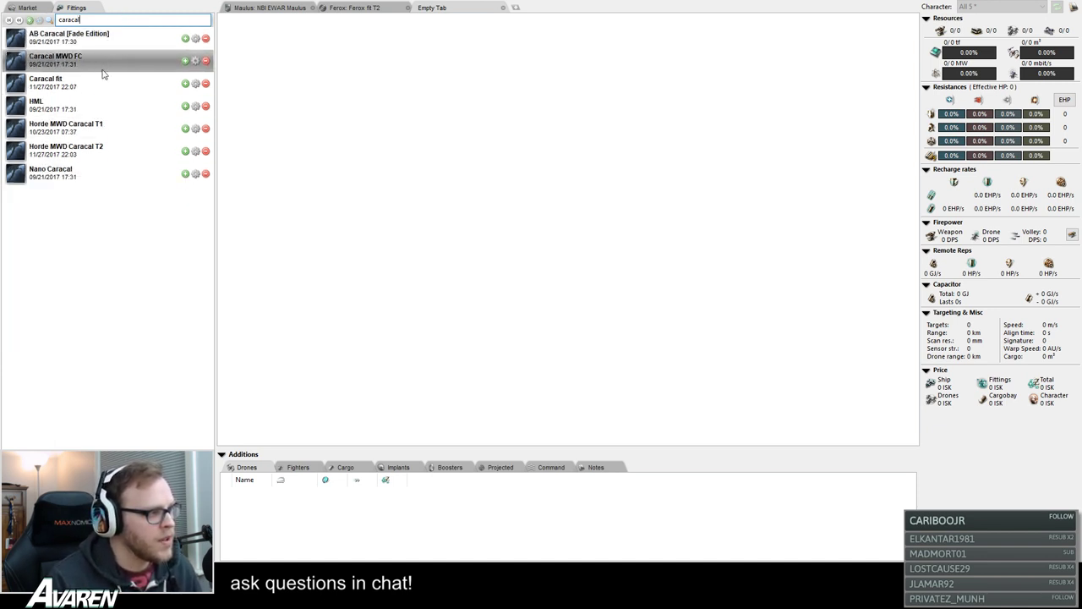
pyautogui.click(96, 147)
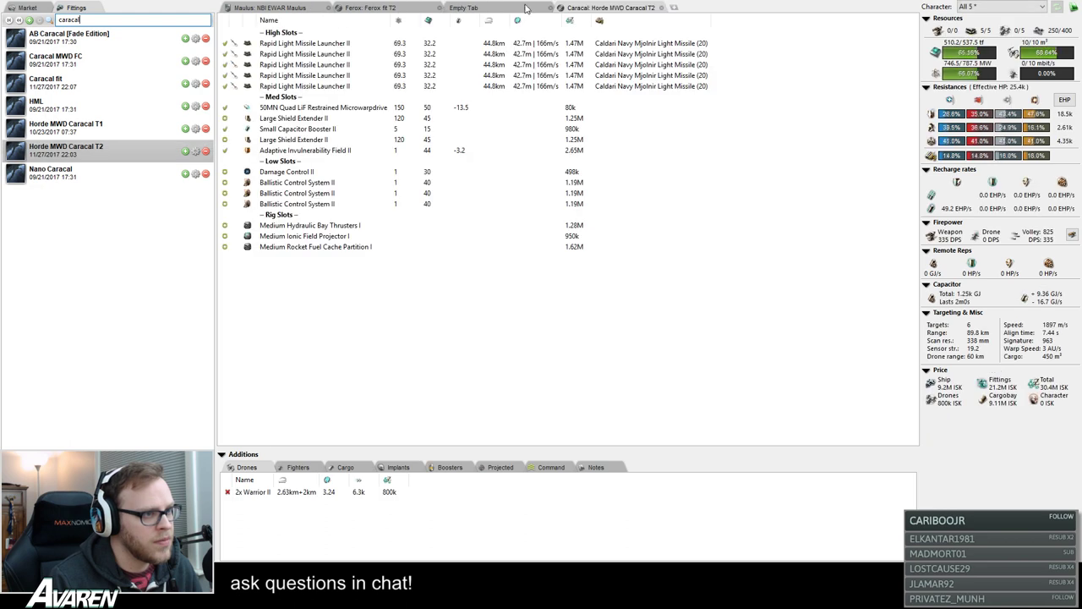
pyautogui.click(550, 8)
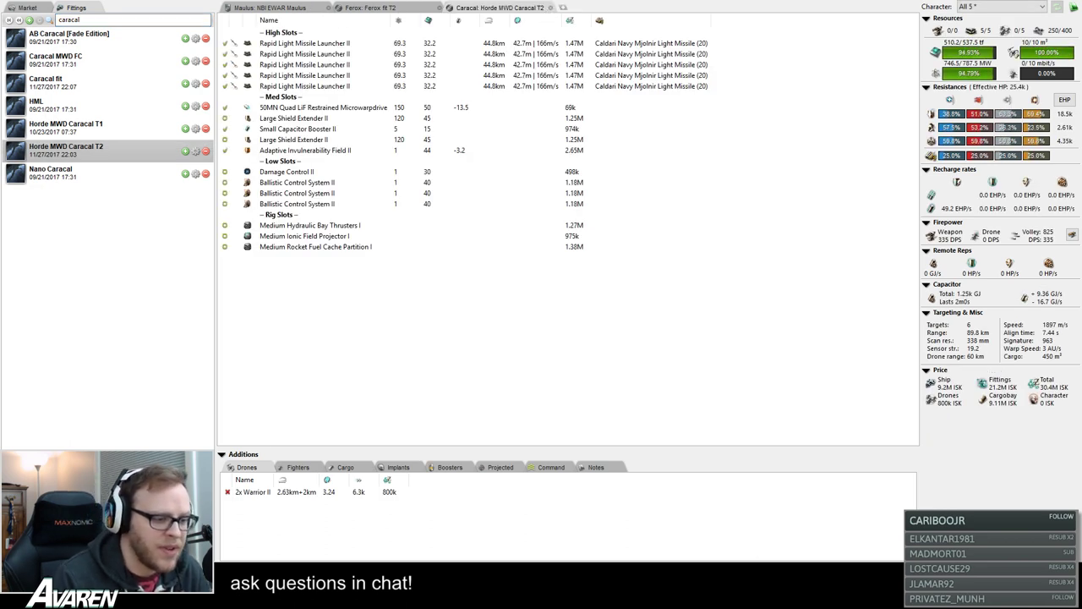
# - Show the Caracal's projected effects and remove the Armor Arbitrator from them
pyautogui.click(500, 467)
pyautogui.click(550, 467)
pyautogui.click(500, 467)
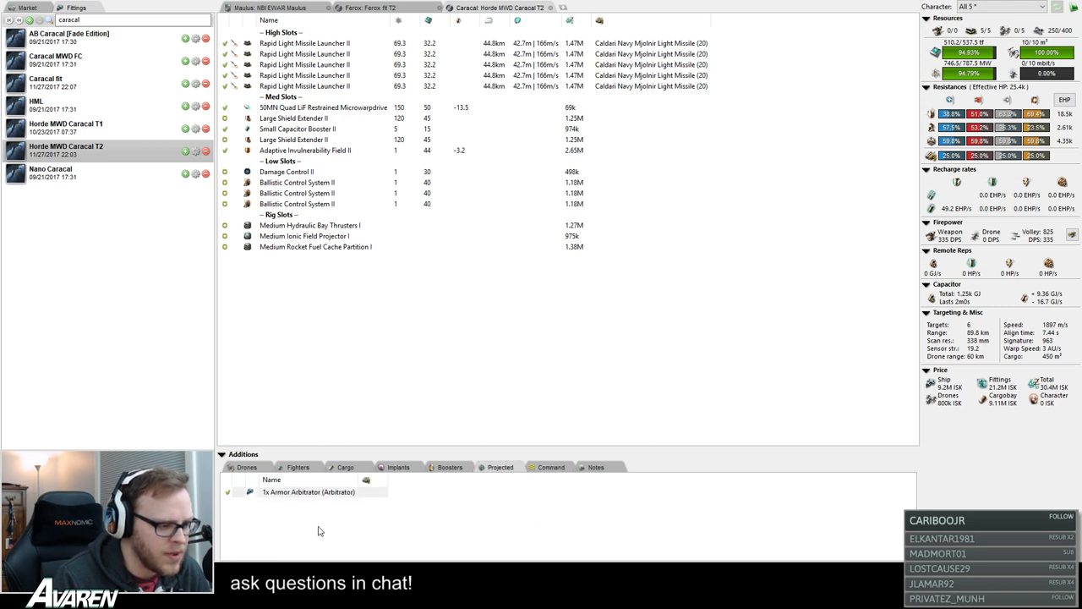
pyautogui.doubleClick(339, 497)
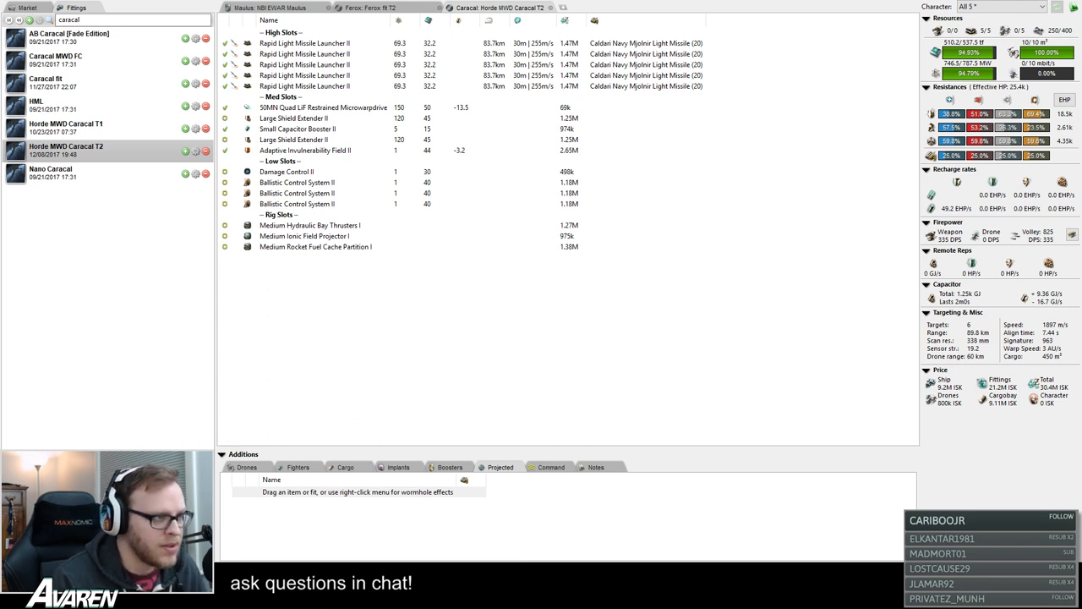
# - Search the fittings for maulus and add the NBI EWAR Maulus fit to the Caracal's projected effects
pyautogui.hotkey('ctrl', 'a')
pyautogui.write('maulus')
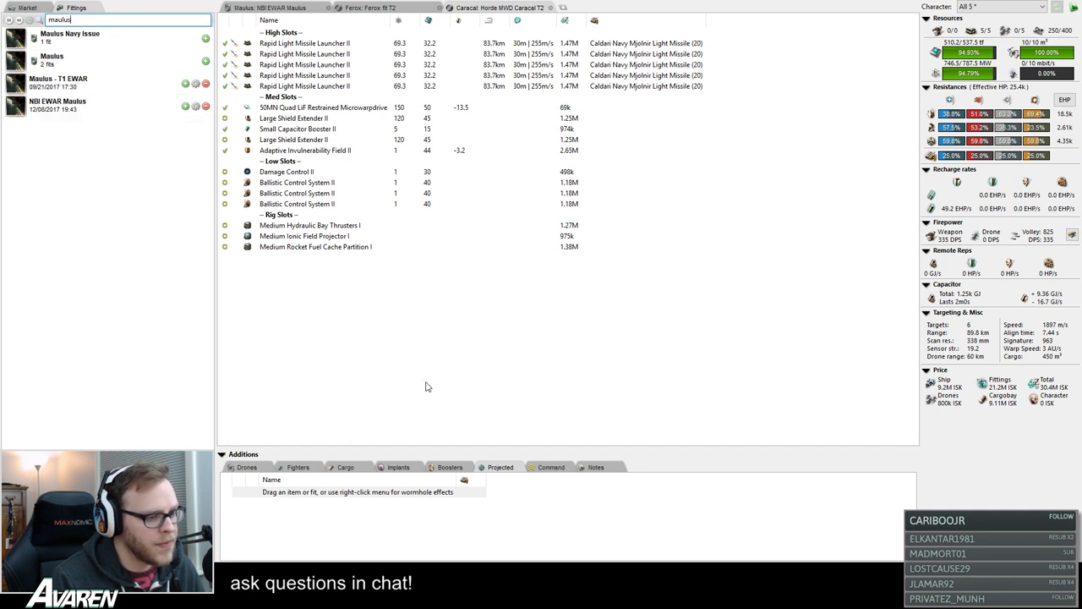
pyautogui.moveTo(36, 120); pyautogui.dragTo(417, 527)
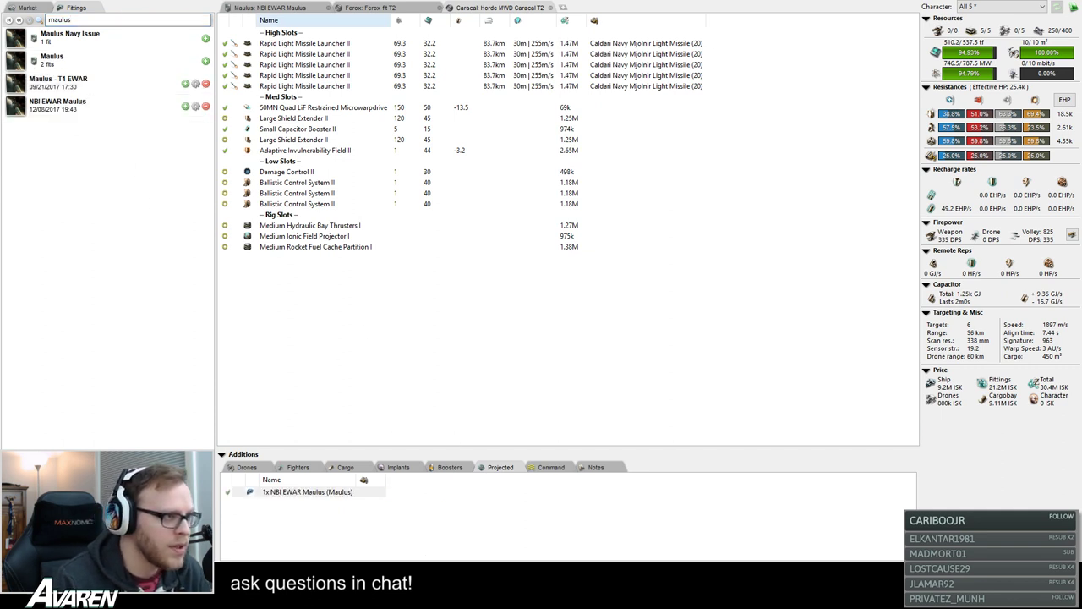
# - Compare the sensor dampener range and strength on the Maulus fit with the Caracal's targeting and missile range
pyautogui.click(271, 8)
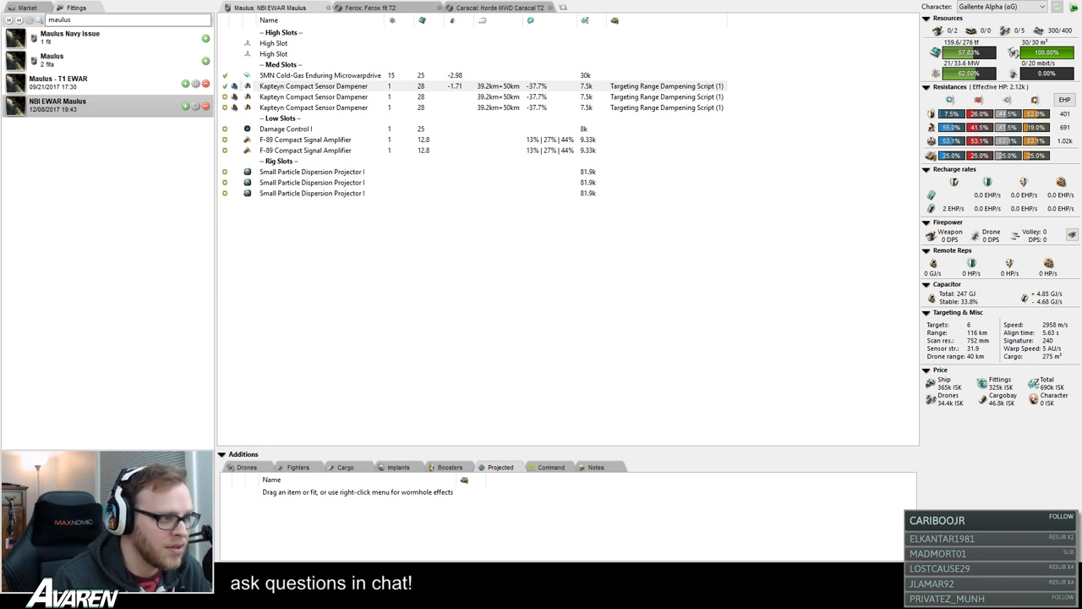
pyautogui.moveTo(58, 105); pyautogui.dragTo(355, 499)
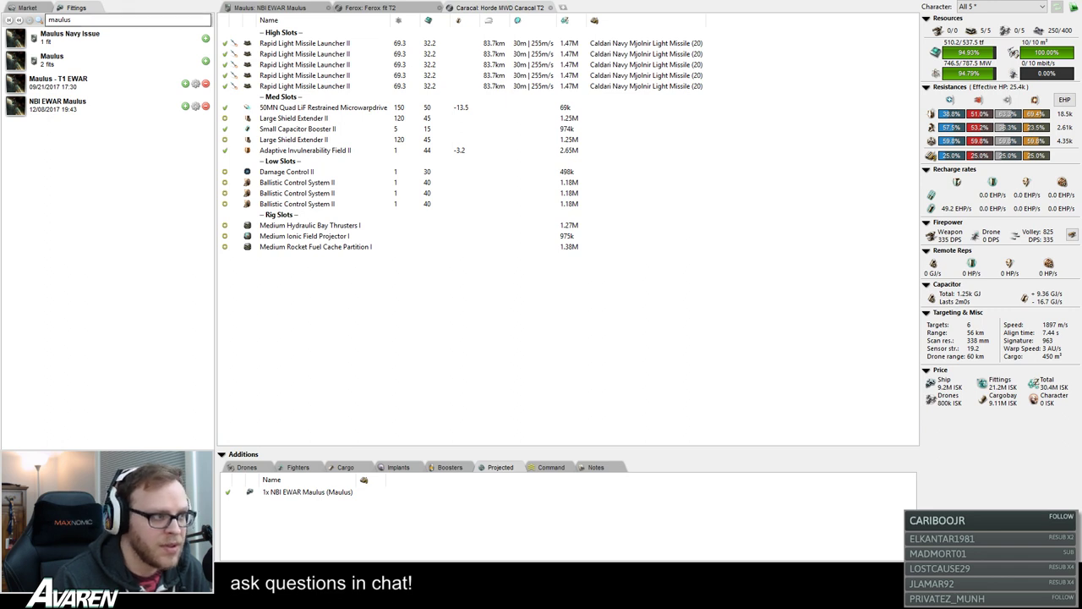
pyautogui.click(266, 7)
pyautogui.scroll(-1, 984, 7)
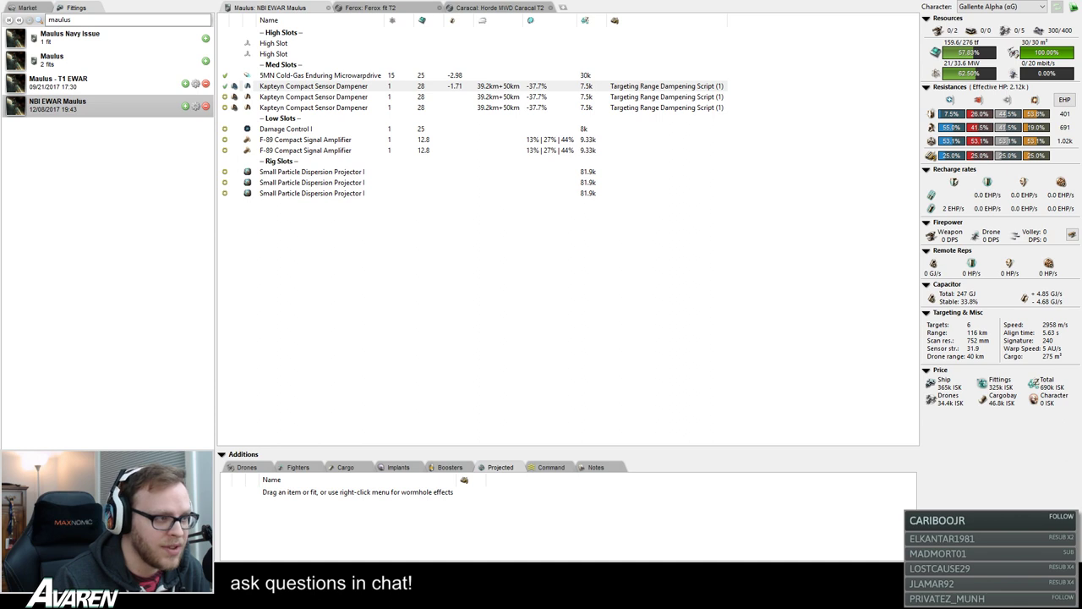
pyautogui.click(499, 7)
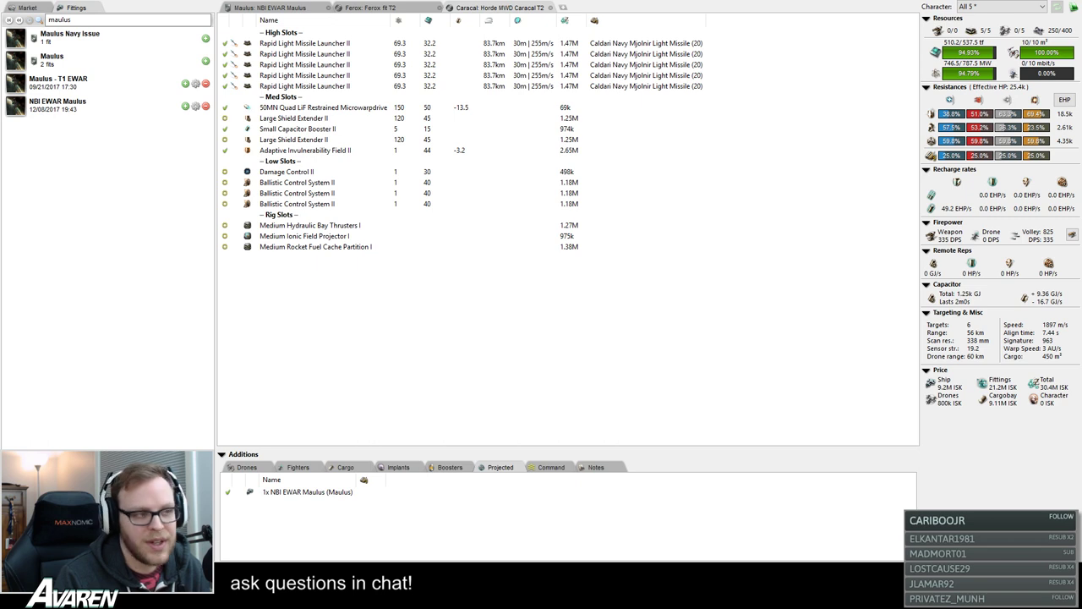
pyautogui.click(57, 105)
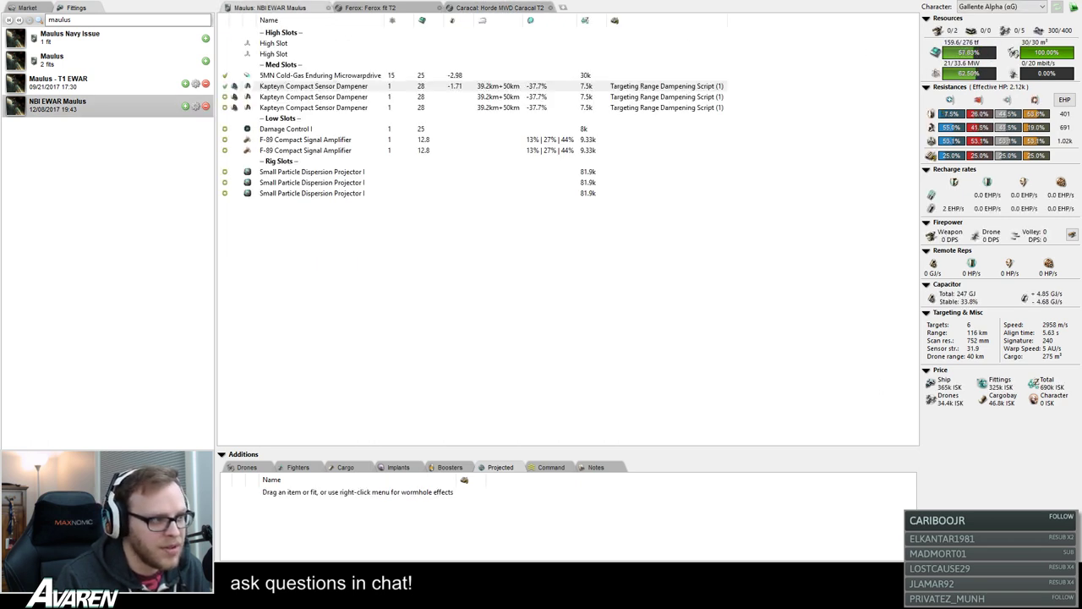
# - Activate all three sensor dampeners on the Maulus fit and set its character to All 5, checking the effect on the Caracal
pyautogui.click(501, 7)
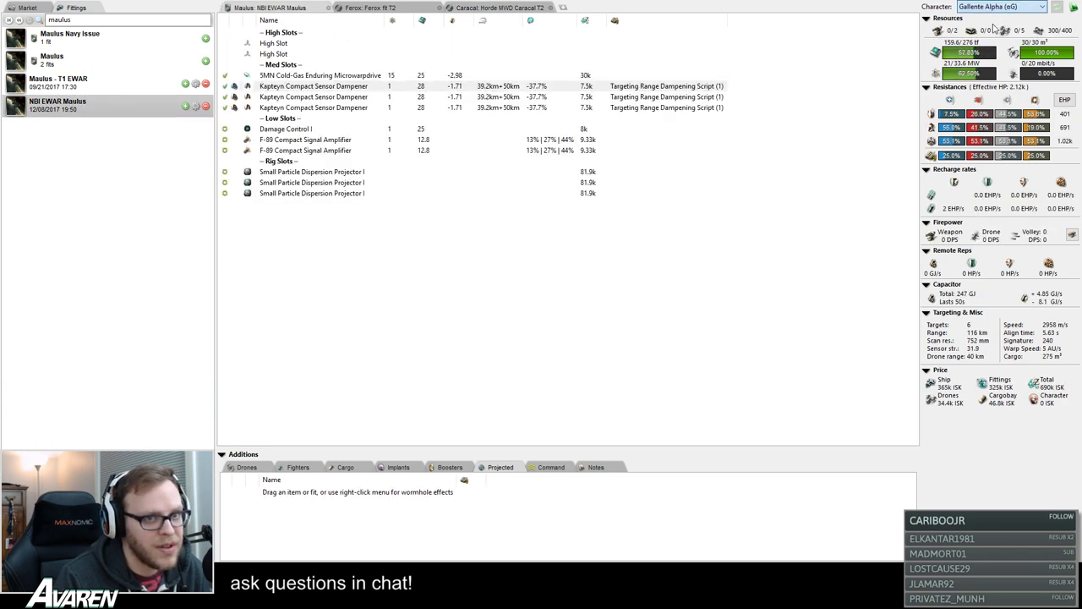
pyautogui.click(512, 7)
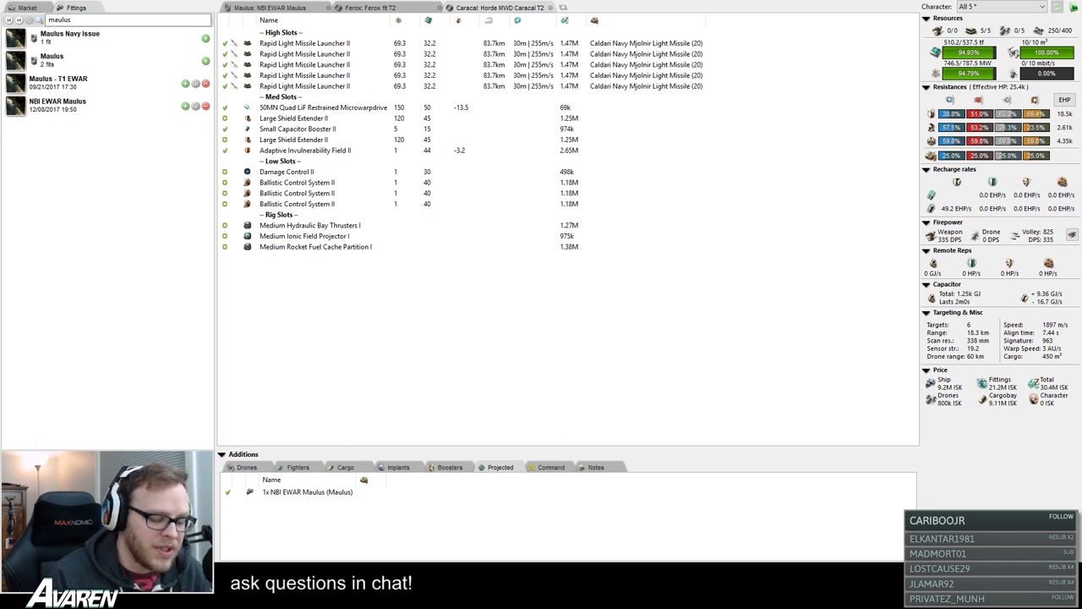
pyautogui.click(57, 101)
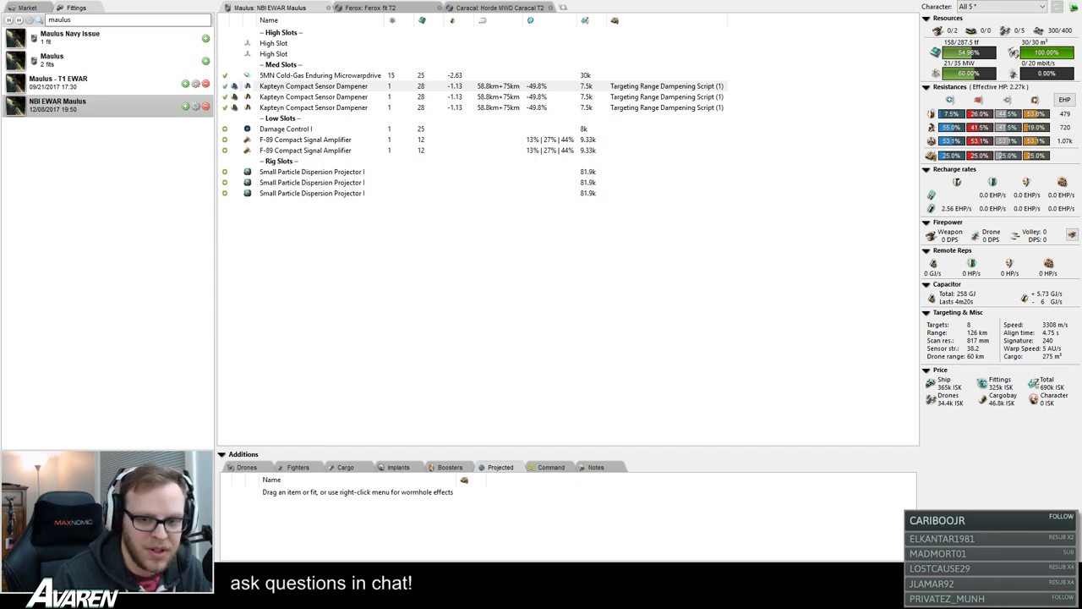
# - Compare the Caracal's targeting range and missile range with the Maulus's dampener values at All 5 skills
pyautogui.click(499, 8)
pyautogui.moveTo(58, 103); pyautogui.dragTo(567, 503)
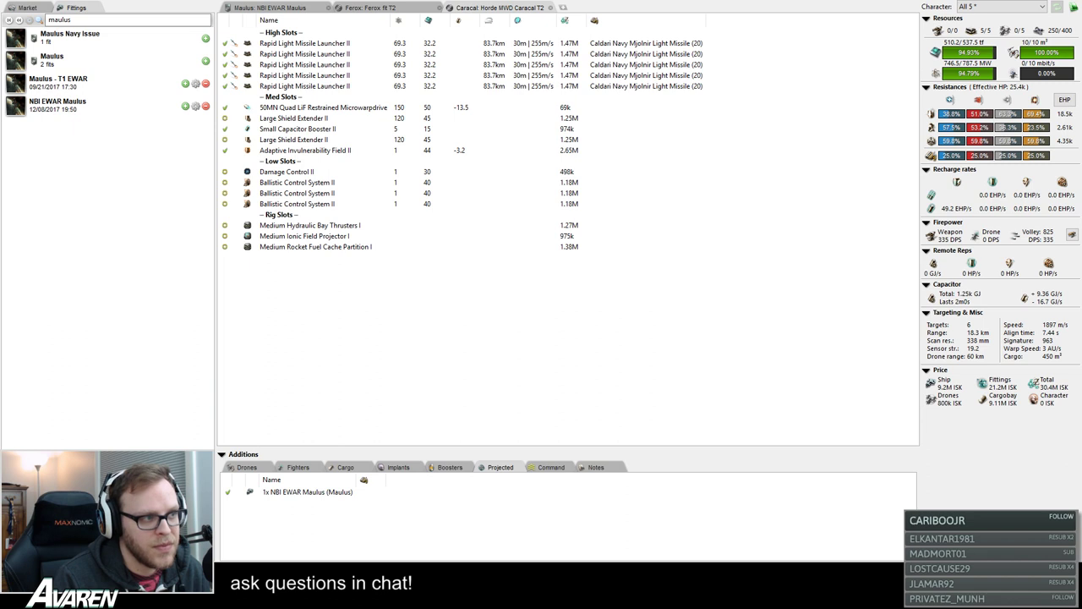
pyautogui.click(57, 101)
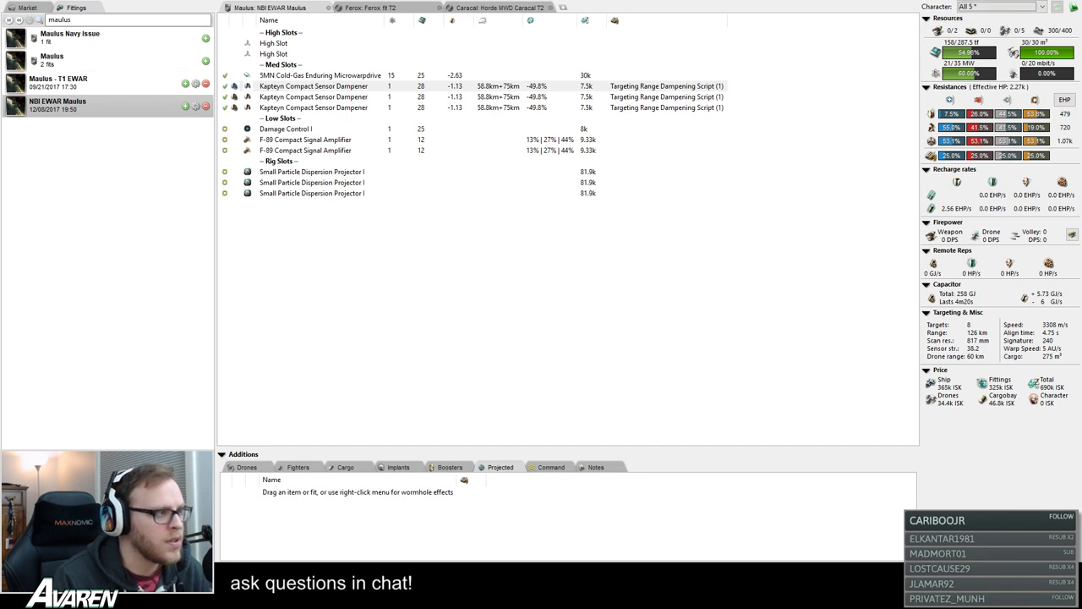
# - Search the fittings for cruci, list the Crucifier's fits and open NBI amr Ewar in a new tab
pyautogui.doubleClick(87, 23)
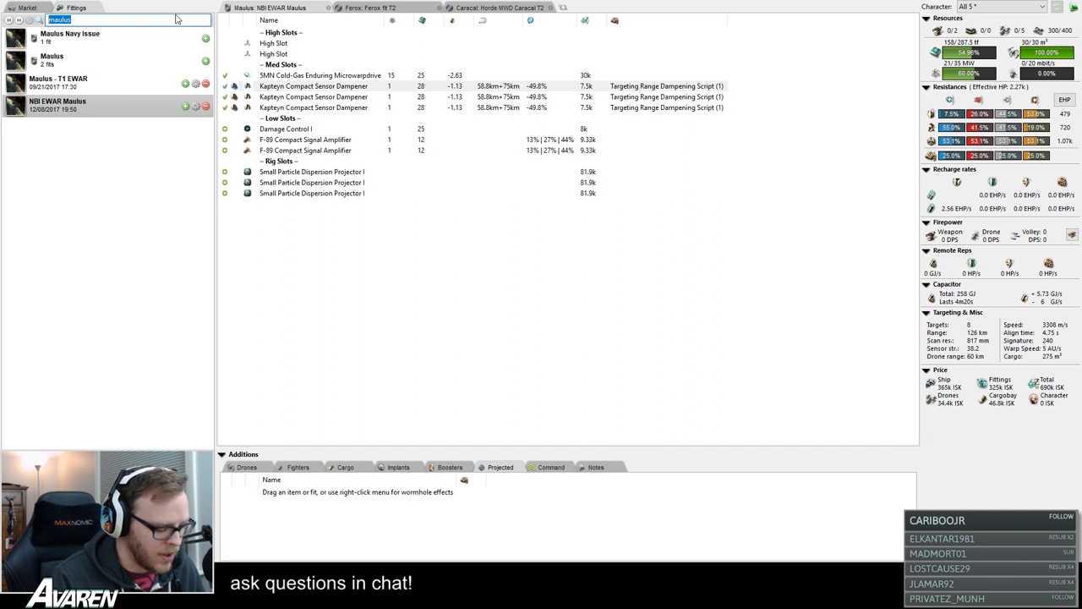
pyautogui.write('cruci')
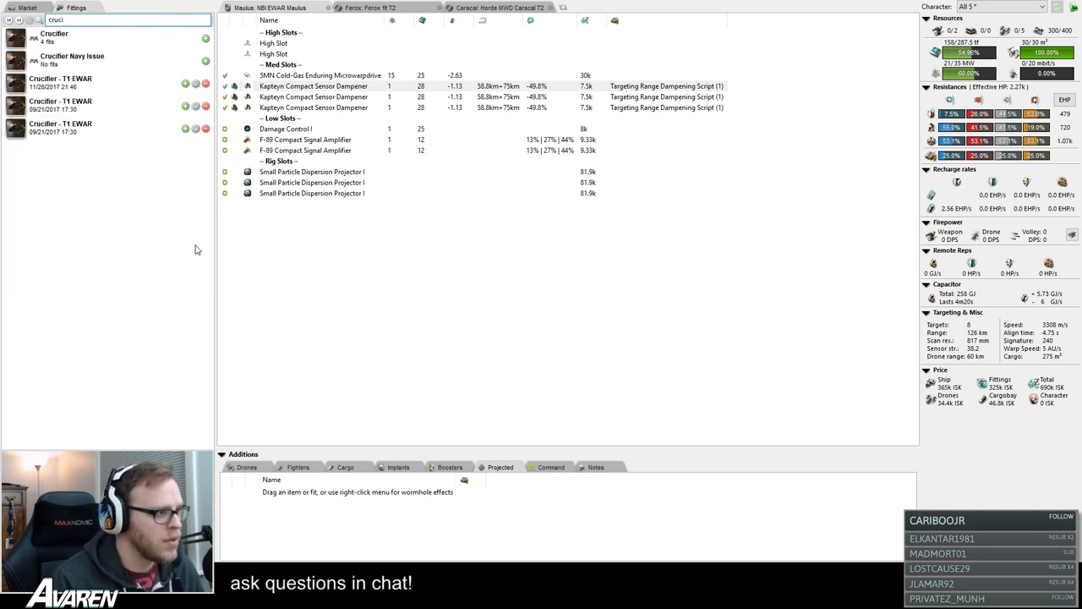
pyautogui.press('Down')
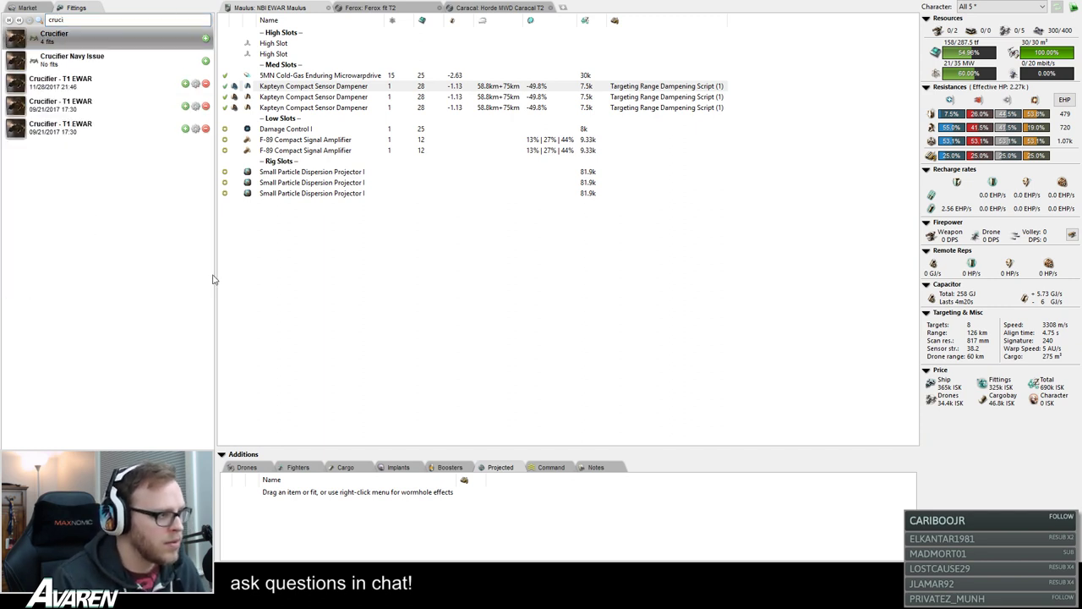
pyautogui.click(90, 32)
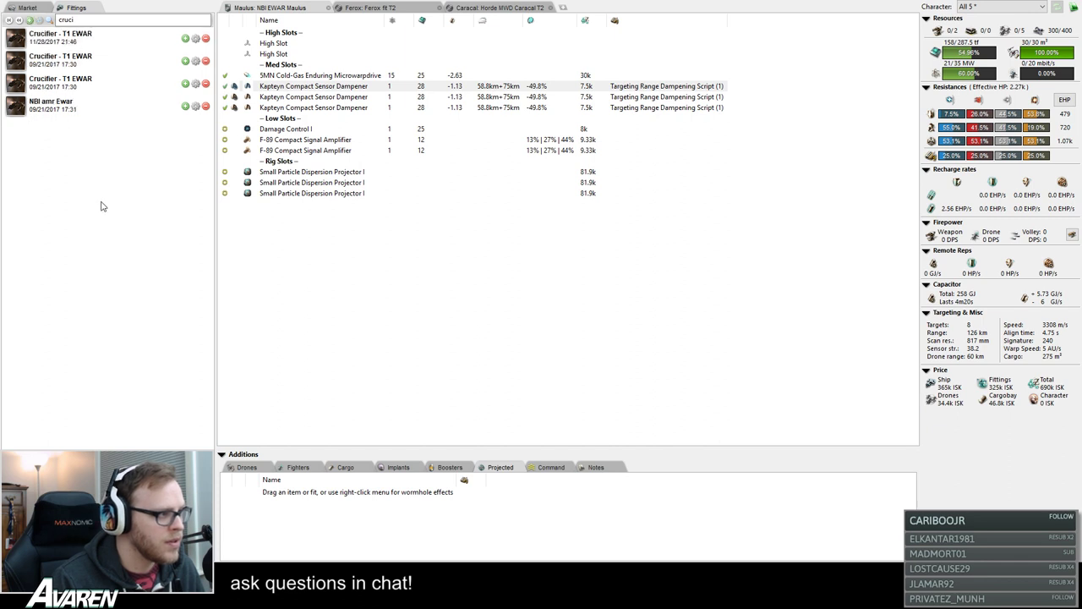
pyautogui.click(78, 112)
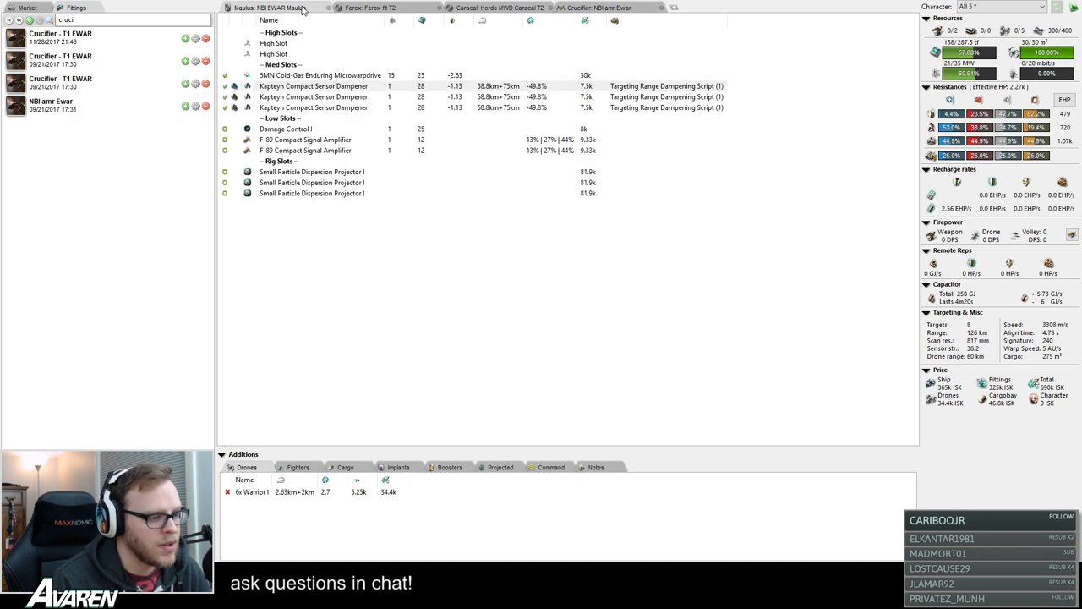
# - Close the Maulus fit and remove NBI EWAR Maulus from the Ferox's projected effects
pyautogui.click(329, 7)
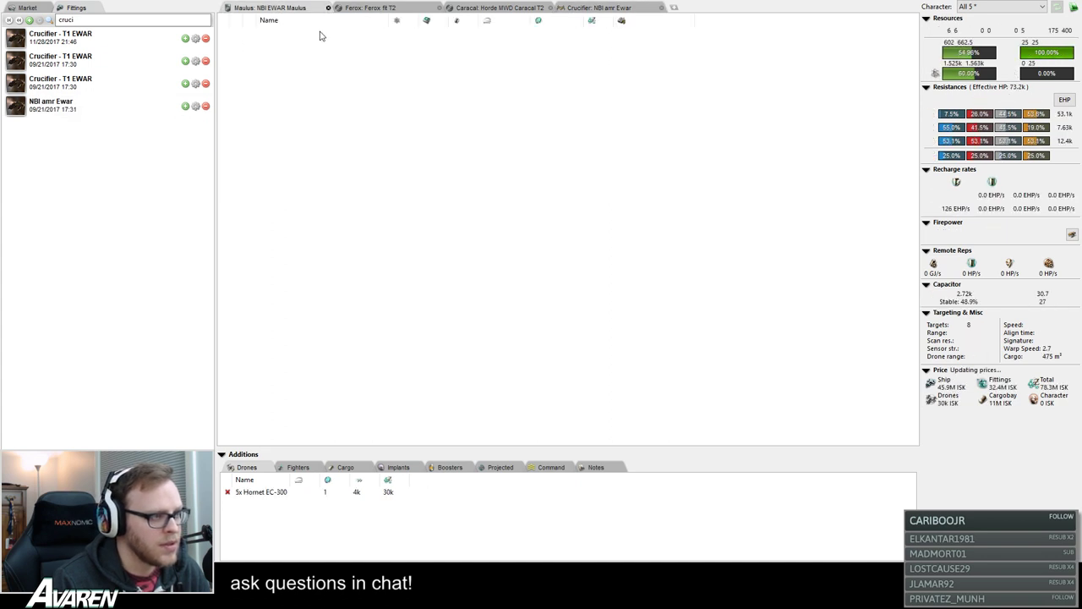
pyautogui.click(498, 469)
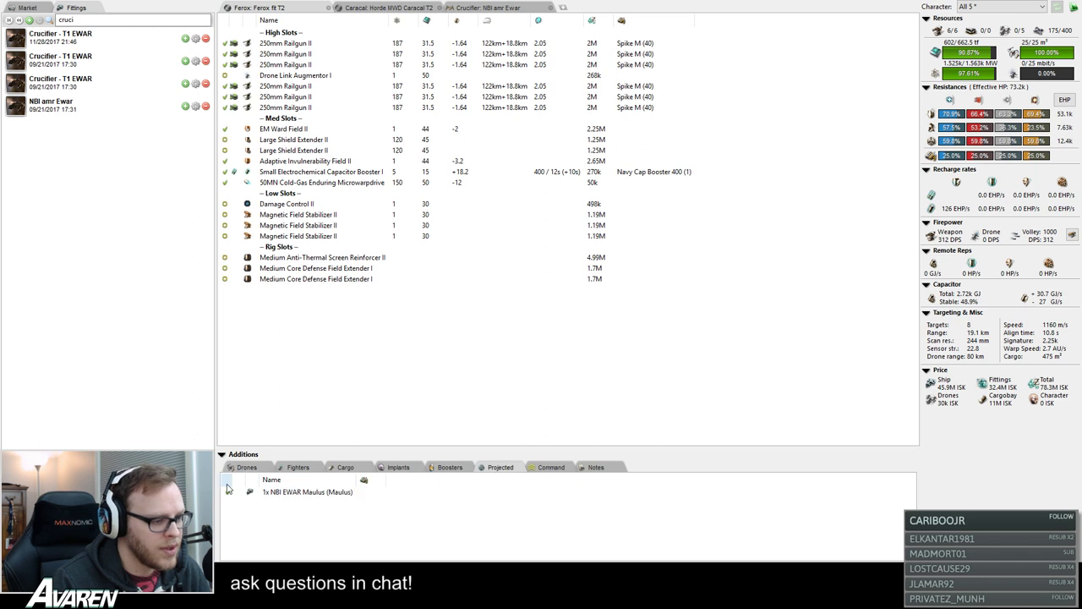
pyautogui.click(298, 494)
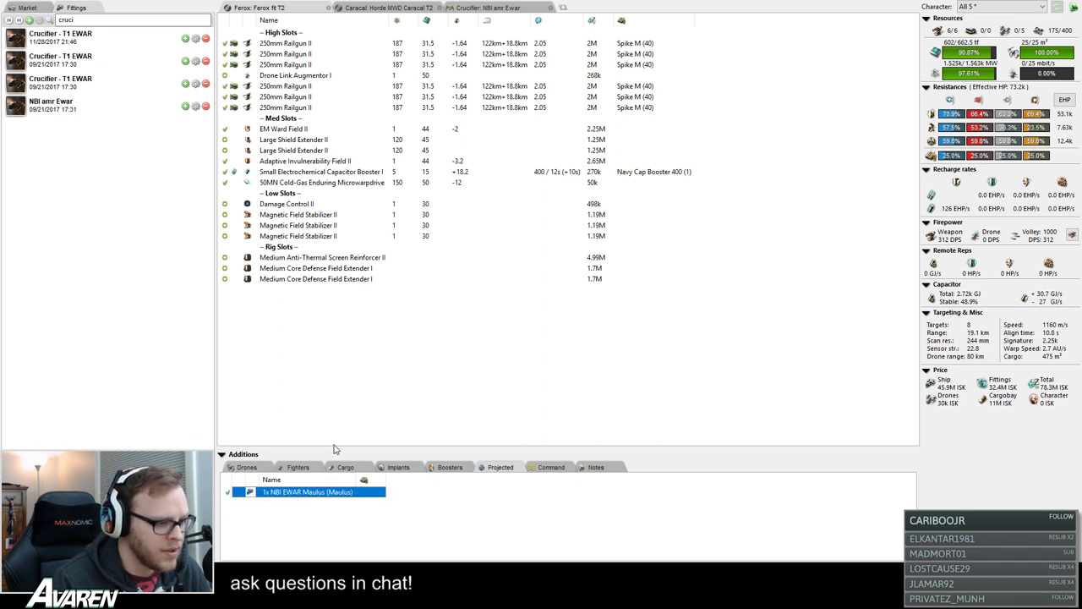
pyautogui.press('Delete')
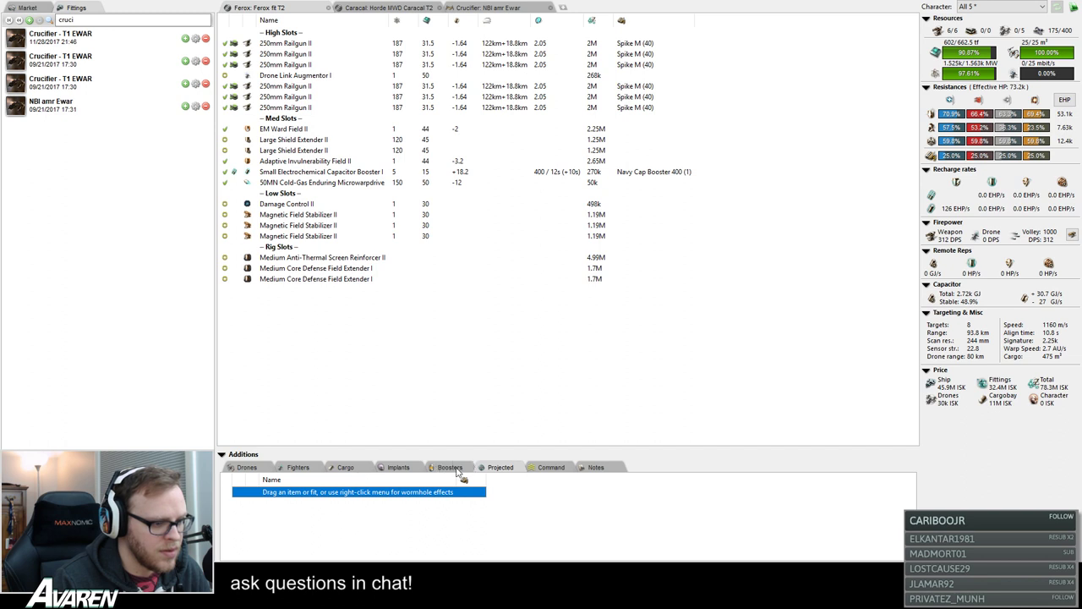
pyautogui.click(532, 471)
pyautogui.click(498, 470)
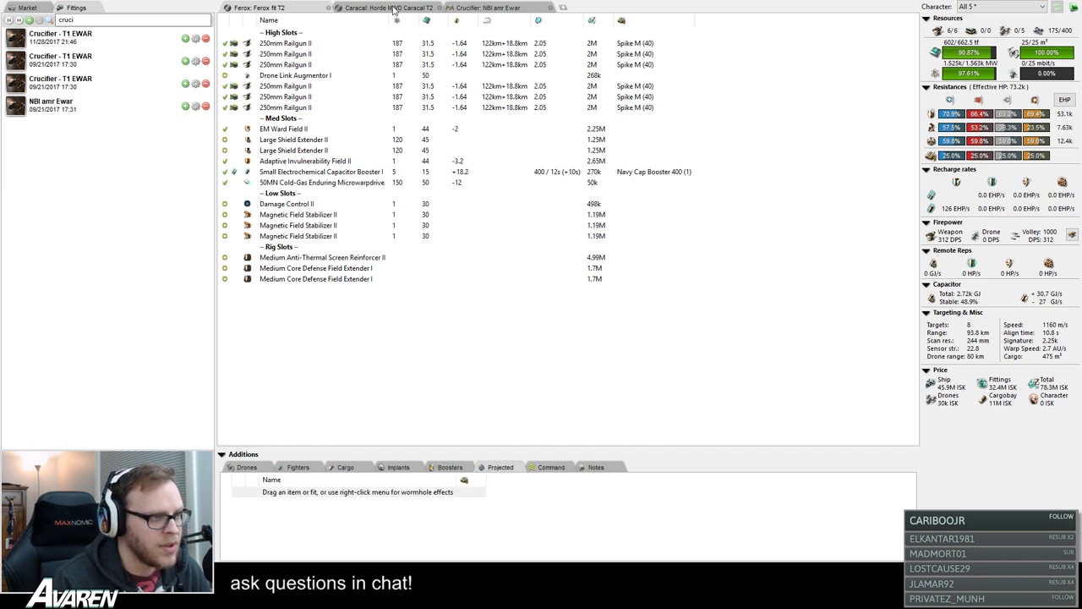
# - Remove NBI EWAR Maulus from the Caracal's projected effects
pyautogui.click(383, 6)
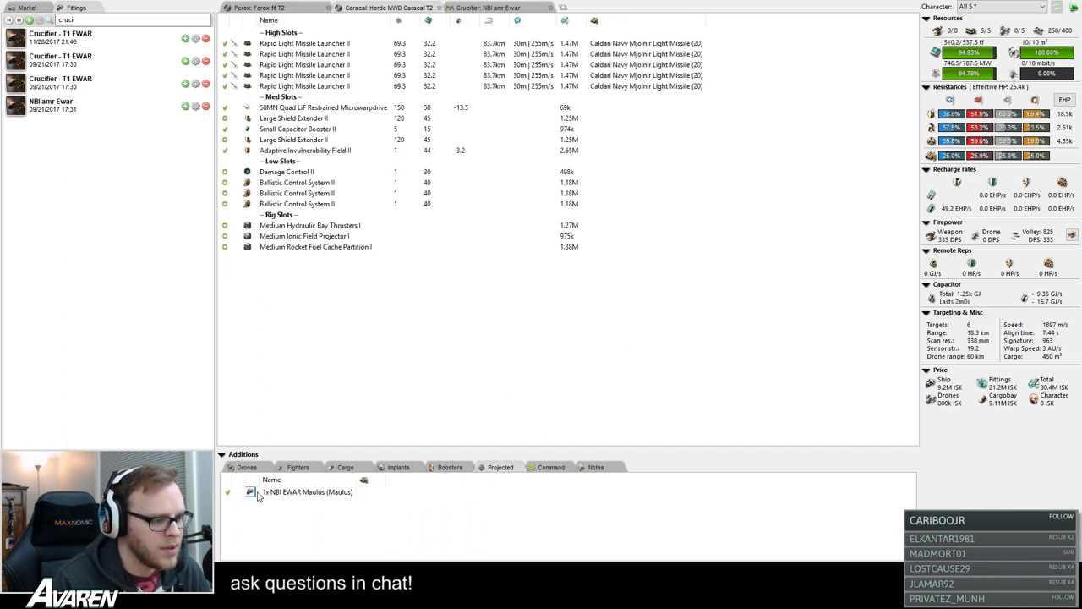
pyautogui.click(306, 493)
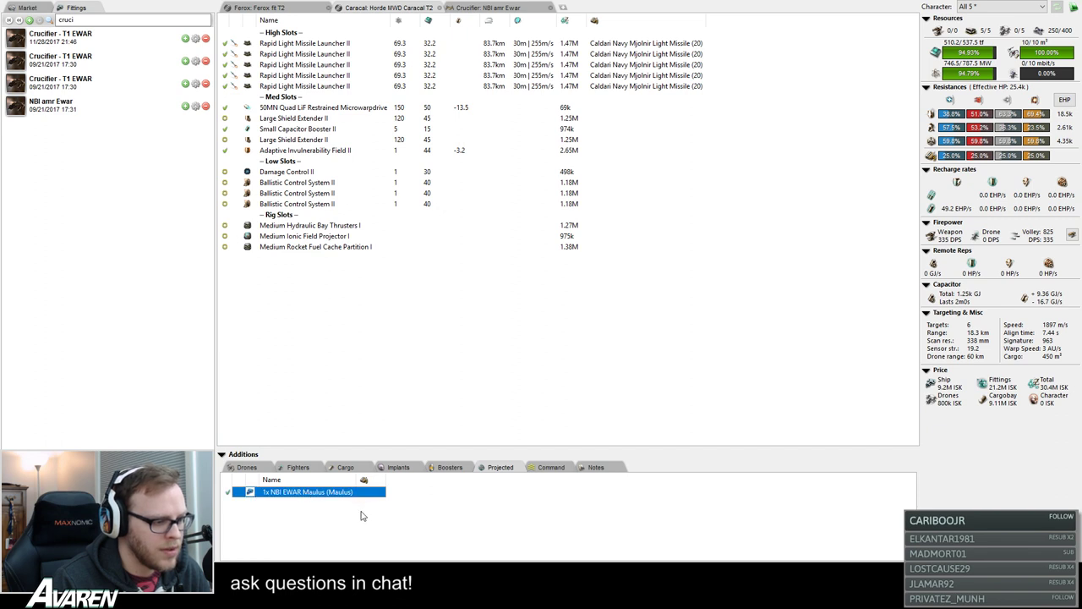
pyautogui.press('Delete')
# - Review the modules, empty rig slots and projected effects of the NBI amr Ewar Crucifier fit
pyautogui.click(488, 7)
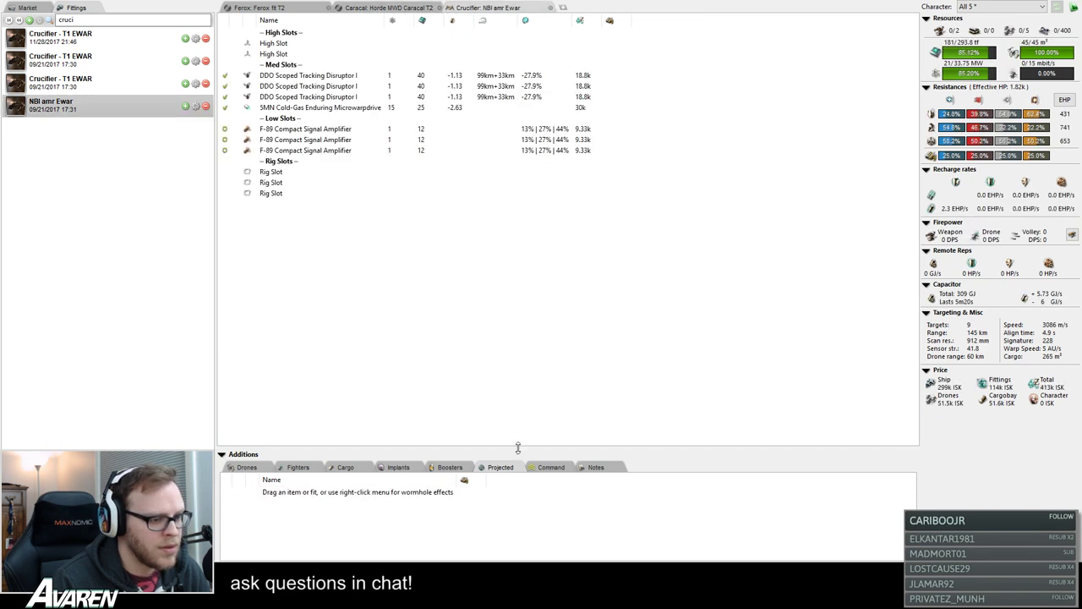
pyautogui.click(544, 472)
pyautogui.click(506, 468)
pyautogui.click(410, 12)
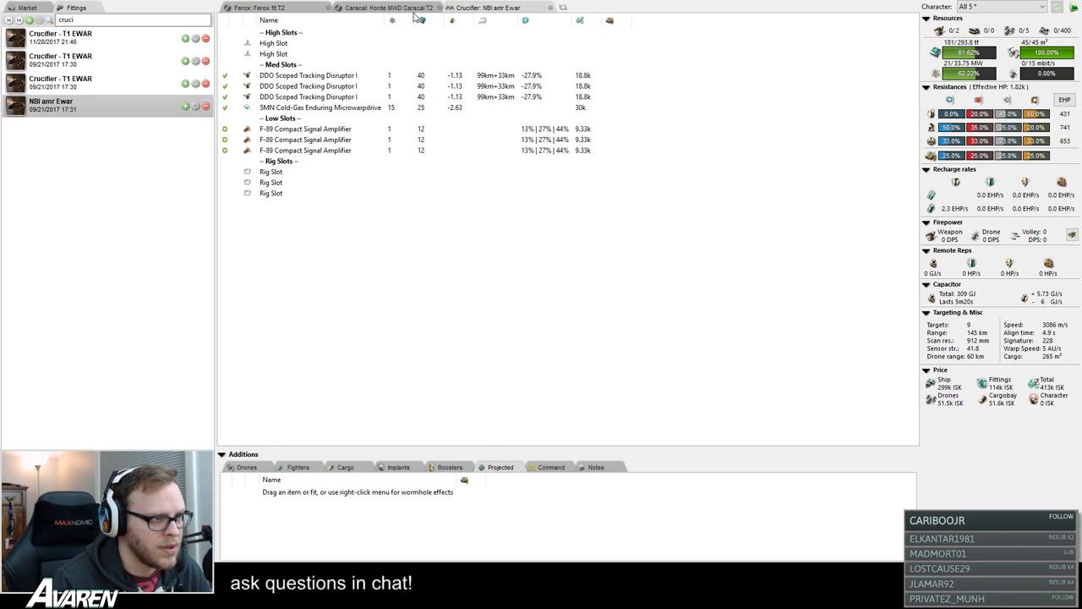
pyautogui.click(483, 9)
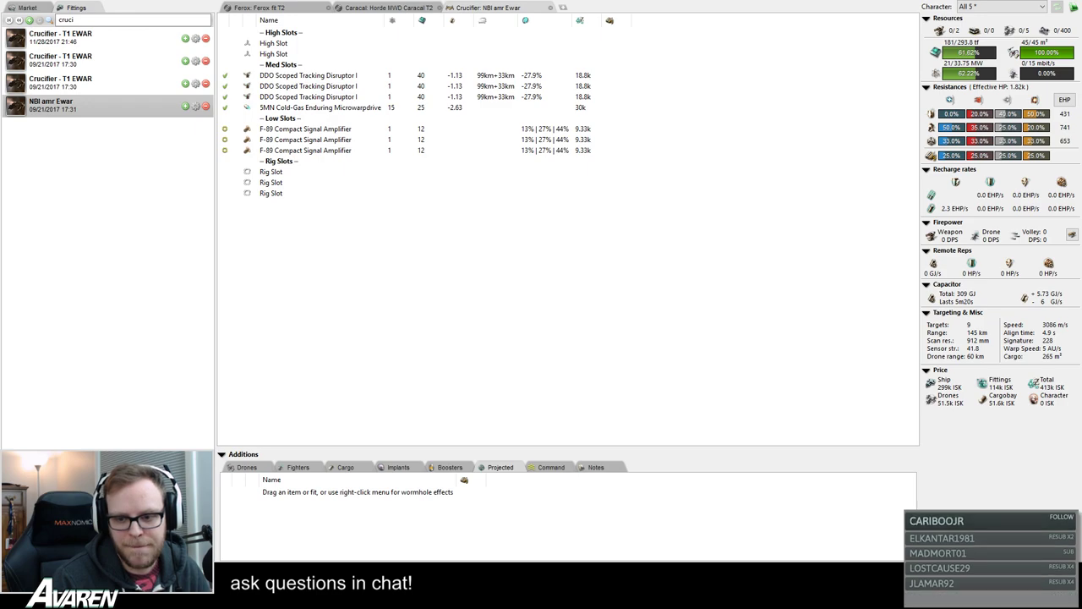
# - Switch to EVE Online, search the saved fittings for crucif and simulate the NBI EWAR Crucifier fit
pyautogui.hotkey('alt', 'Tab')
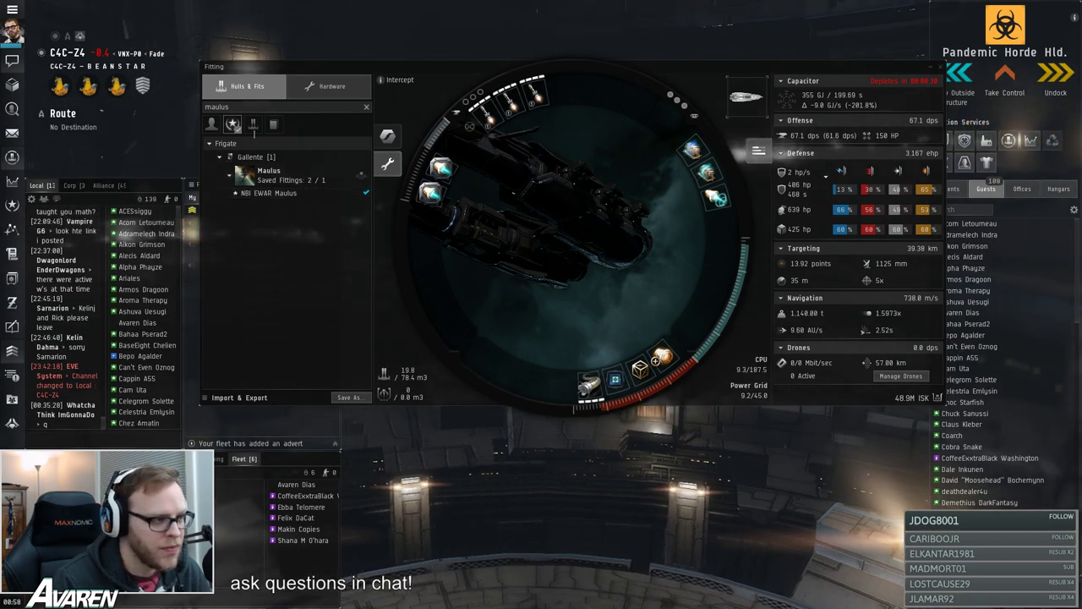
pyautogui.click(366, 107)
pyautogui.write('cos')
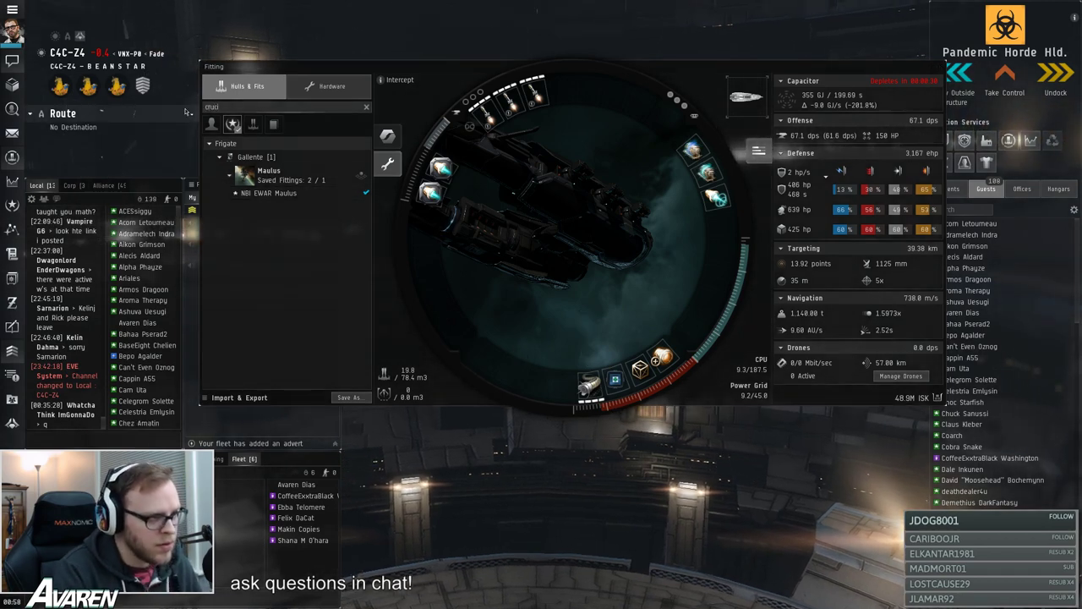
pyautogui.write('cif')
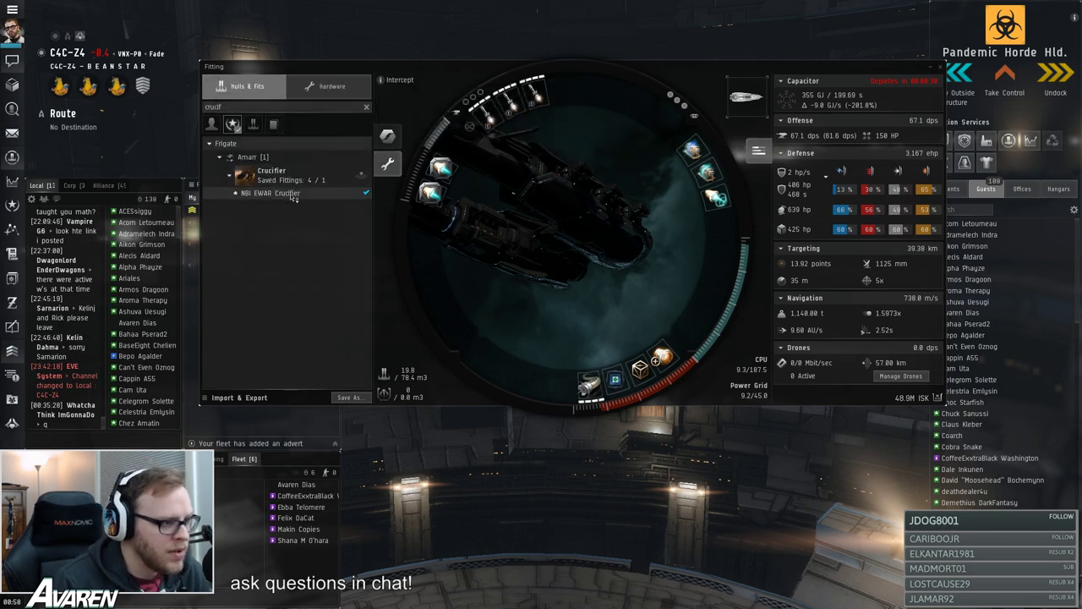
pyautogui.click(271, 193)
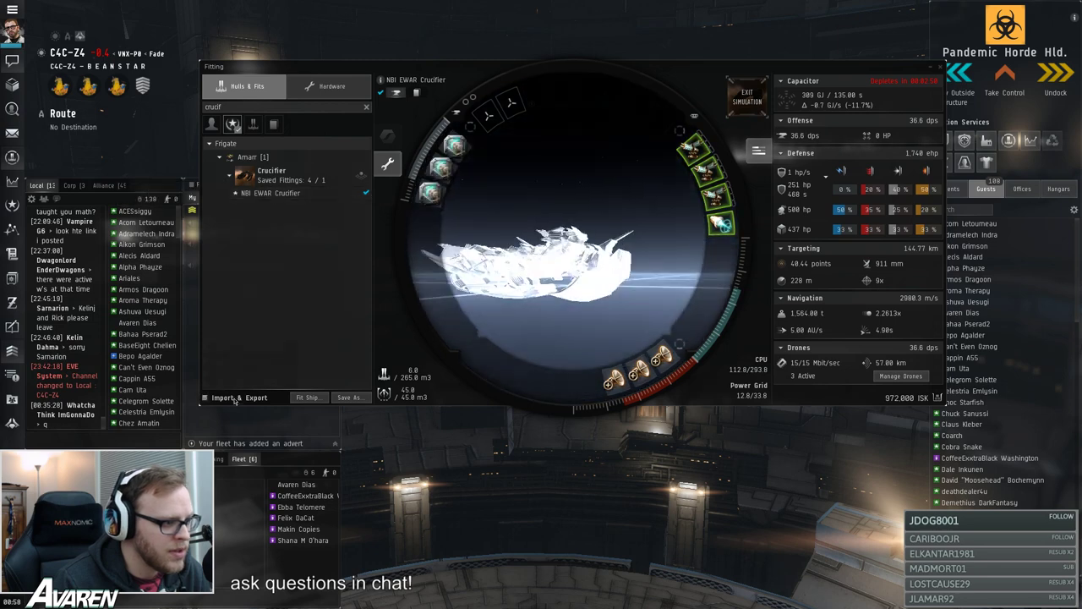
# - Copy the simulated NBI EWAR Crucifier fit to the clipboard, switch to pyfa and import it there
pyautogui.click(239, 397)
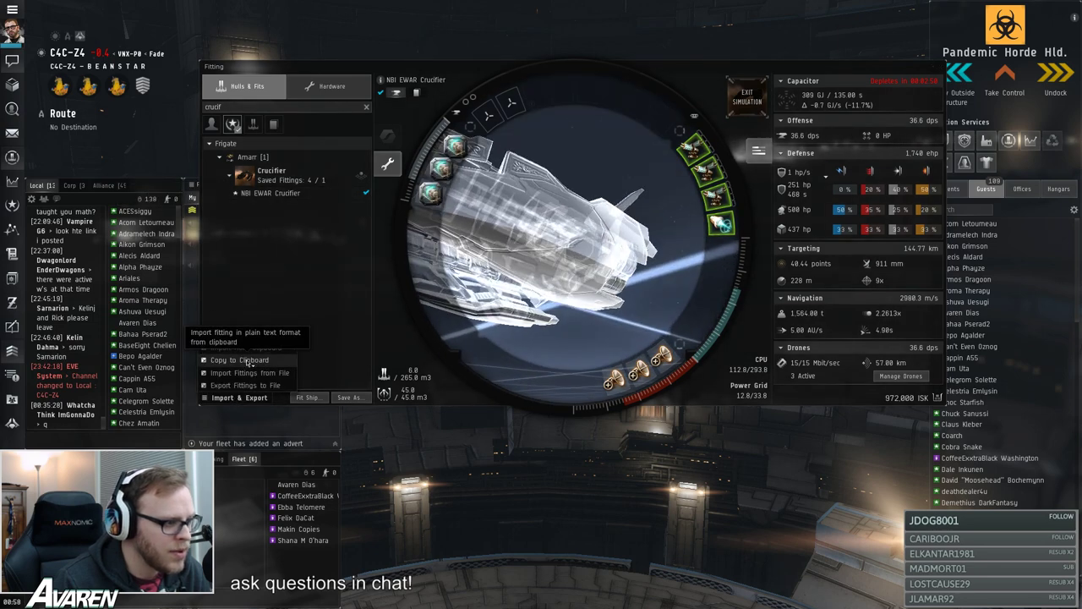
pyautogui.click(249, 360)
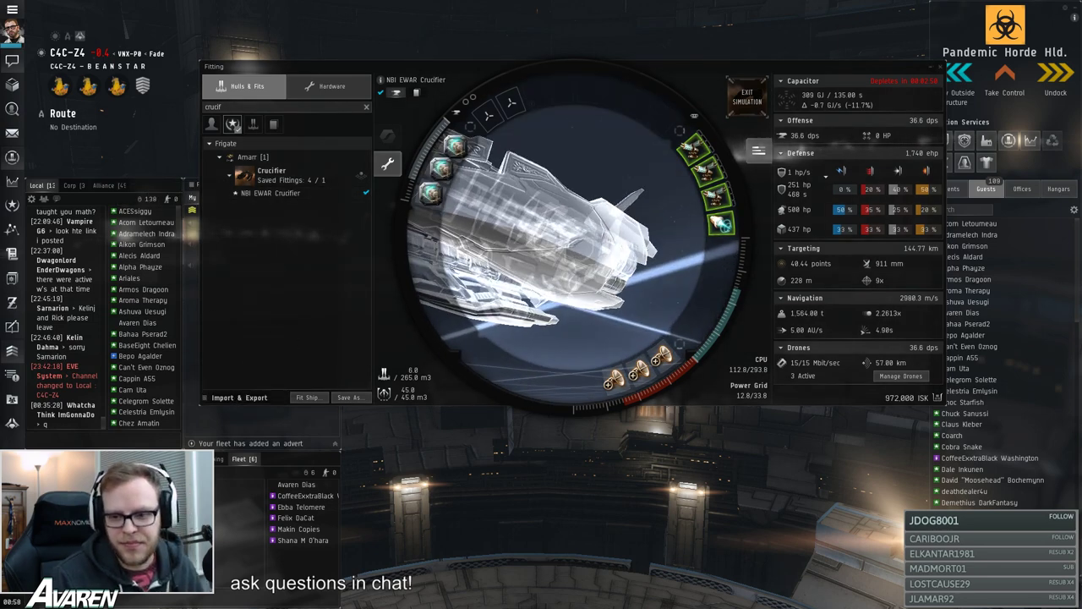
pyautogui.hotkey('alt', 'Tab')
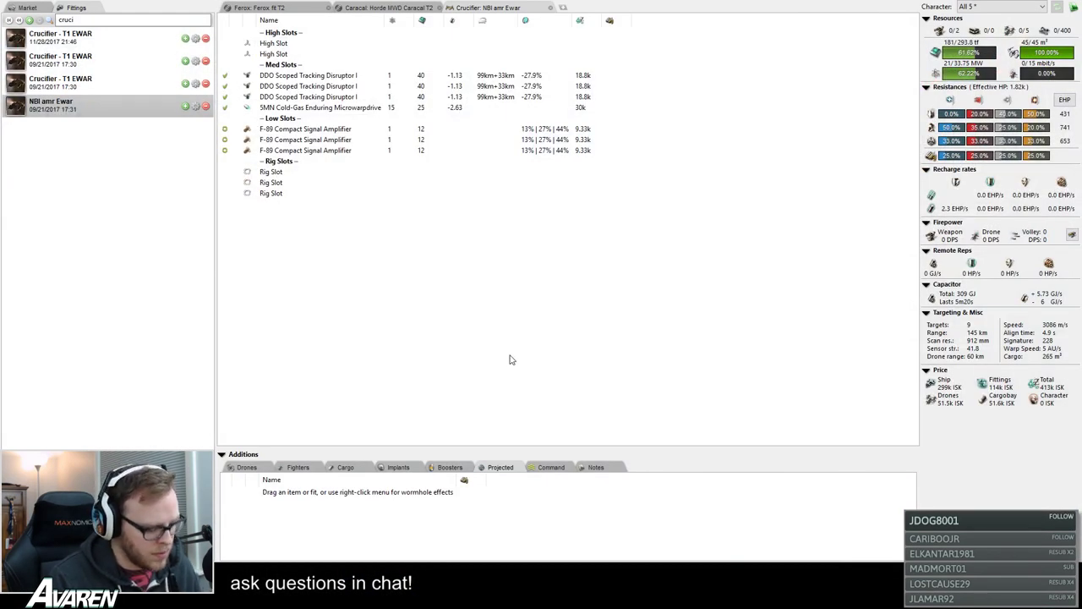
pyautogui.hotkey('ctrl', 'v')
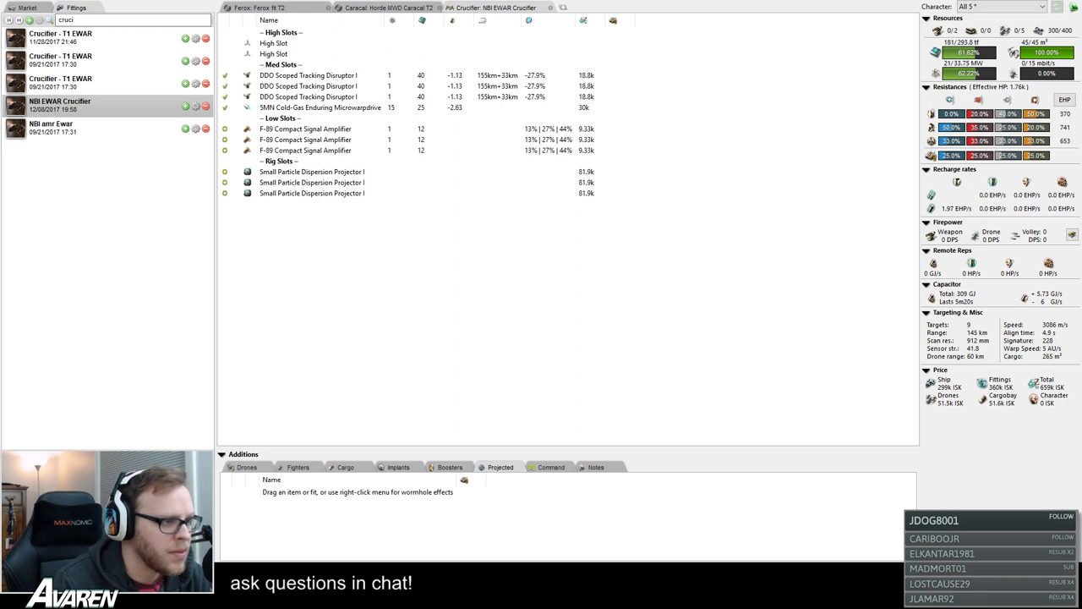
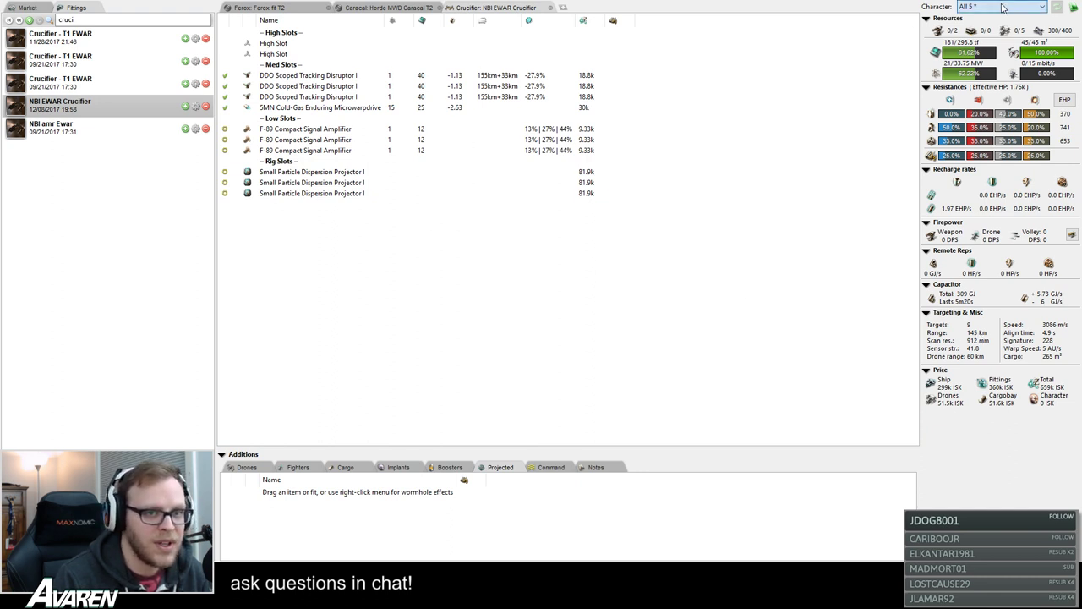
# - Compare the Crucifier's tracking disruptor stats under the Amarr Alpha character, then return the character to All 5
pyautogui.press('Down')
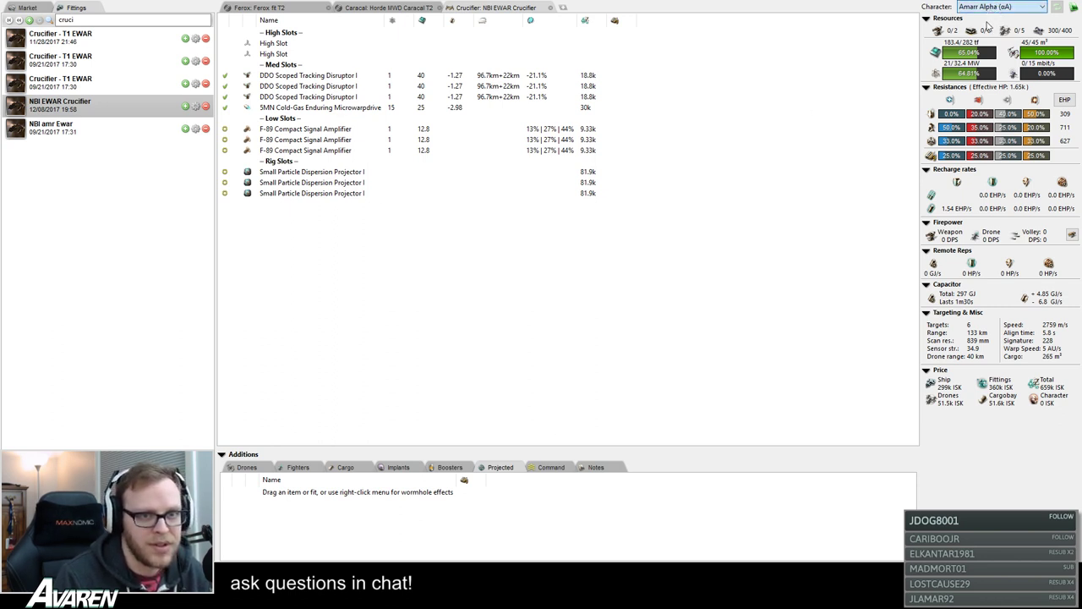
pyautogui.scroll(2, 998, 7)
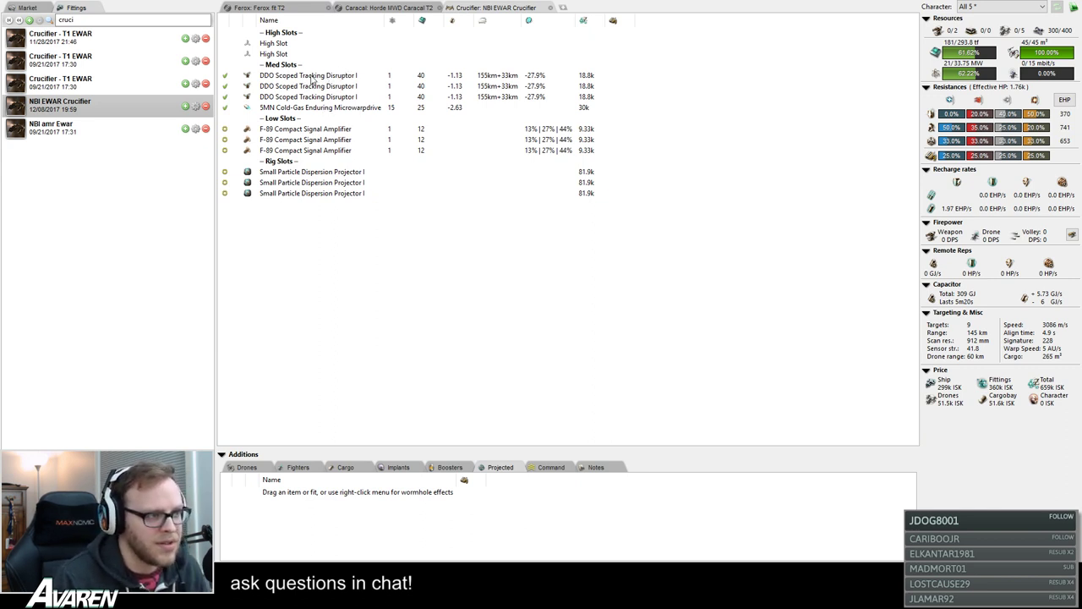
# - Load an Optimal Range Disruption Script into all three DDO Scoped Tracking Disruptor I modules on the Crucifier
pyautogui.click(313, 78)
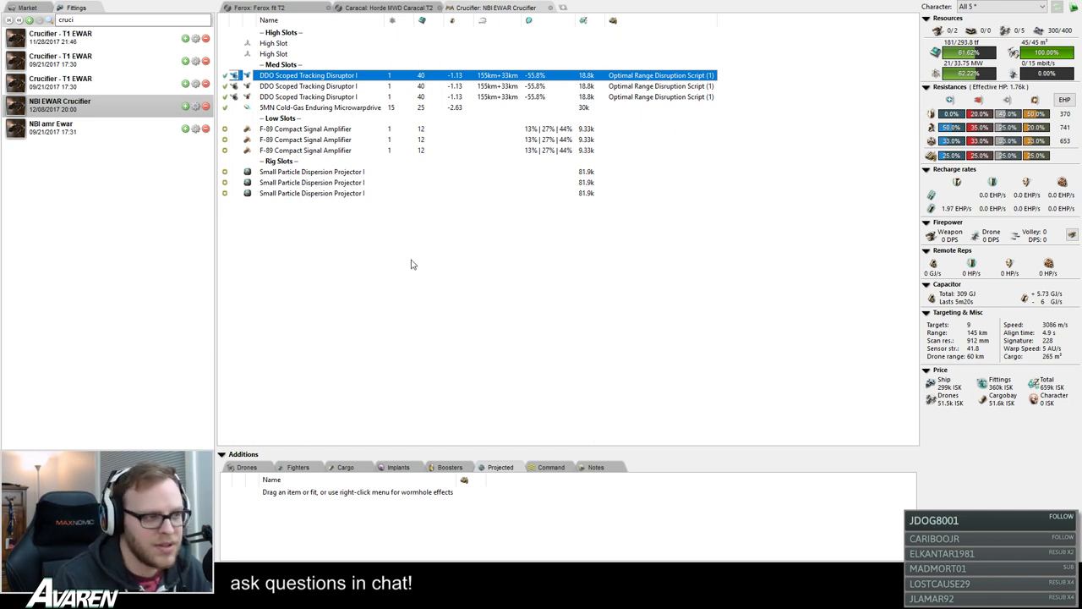
pyautogui.click(525, 285)
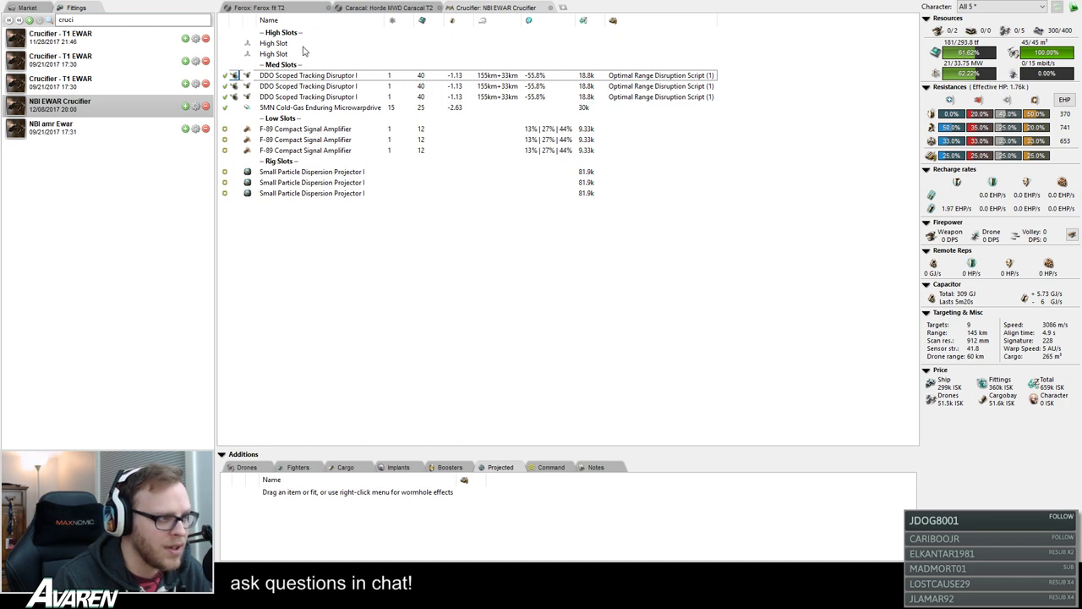
# - Add the NBI EWAR Crucifier fit to the Ferox's projected effects
pyautogui.click(284, 8)
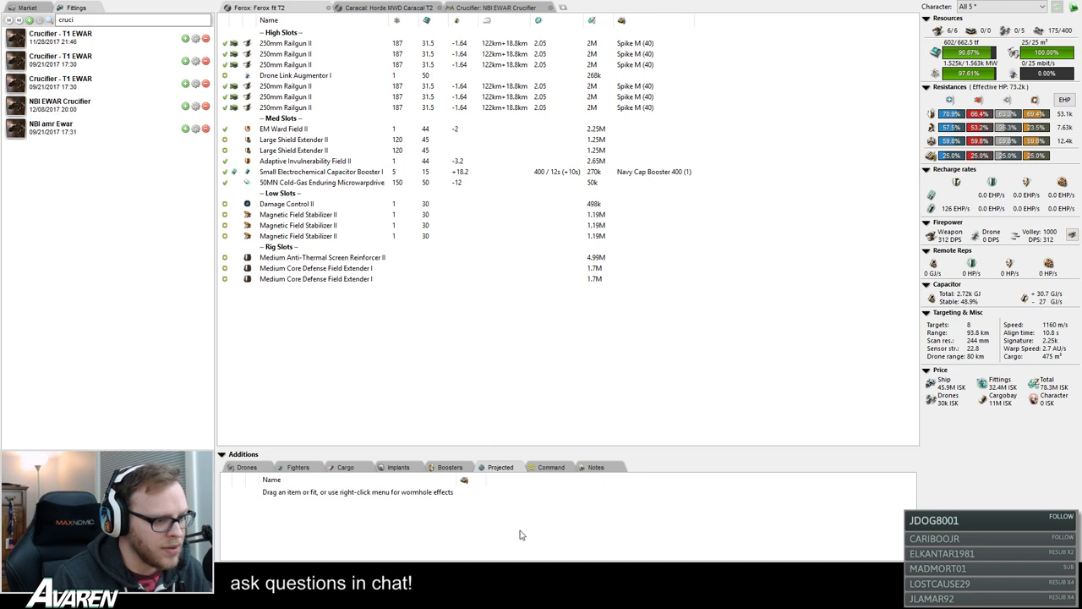
pyautogui.moveTo(508, 528); pyautogui.dragTo(507, 528)
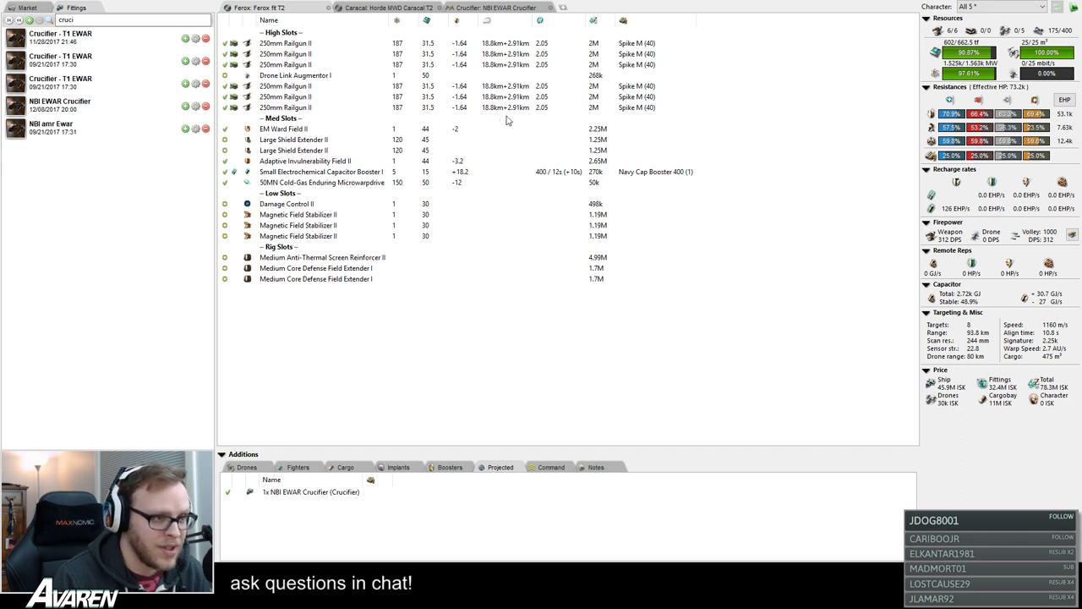
# - Glance at the Crucifier fit, return to the Ferox and load Caldari Navy Antimatter Charge M into all its 250mm Railgun II modules
pyautogui.click(510, 9)
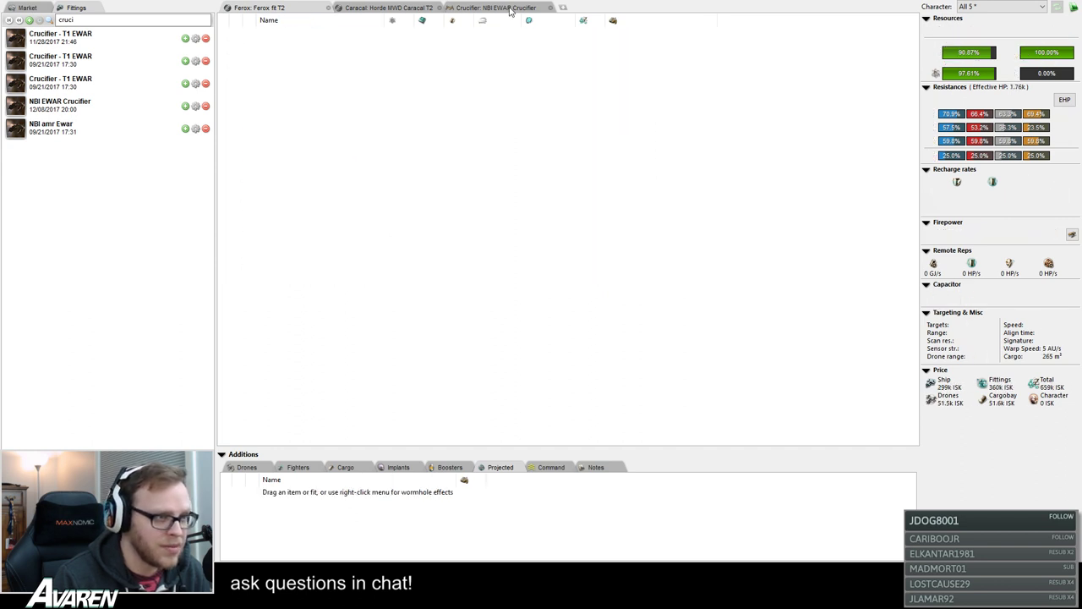
pyautogui.click(285, 8)
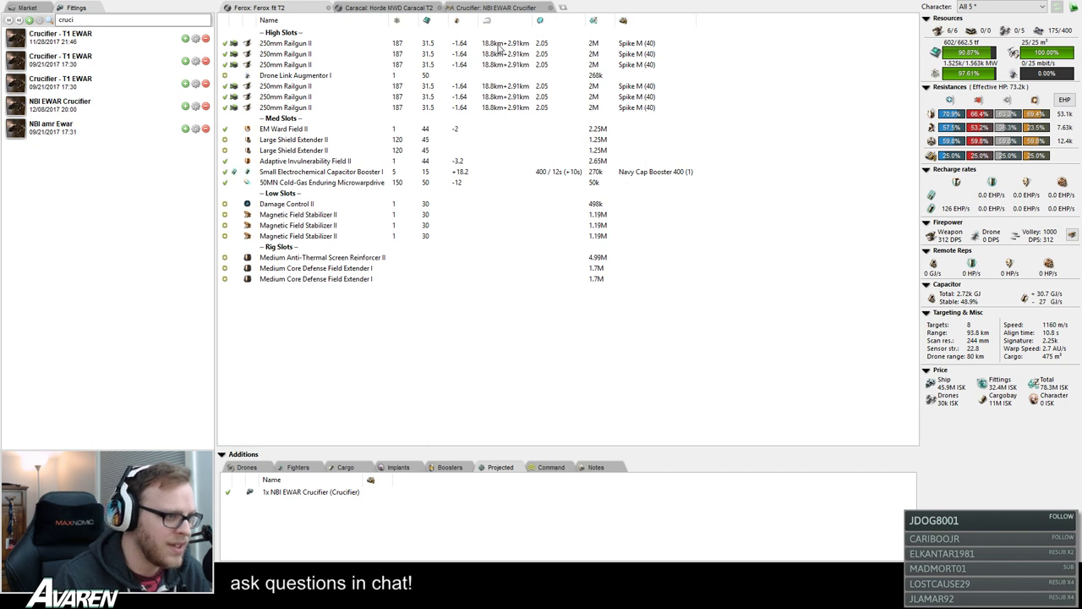
pyautogui.click(291, 45)
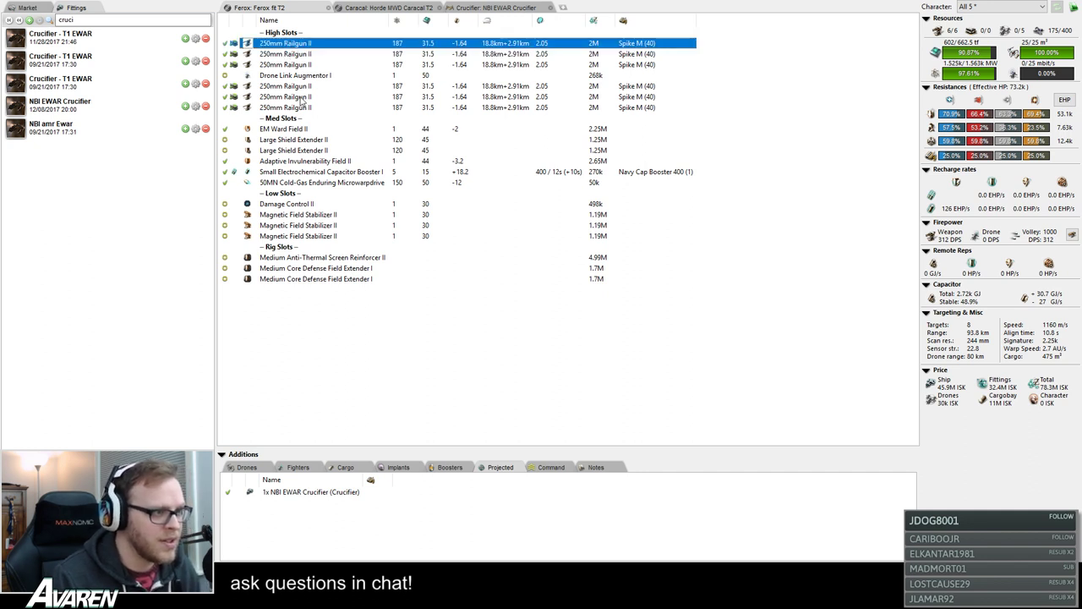
pyautogui.click(291, 109)
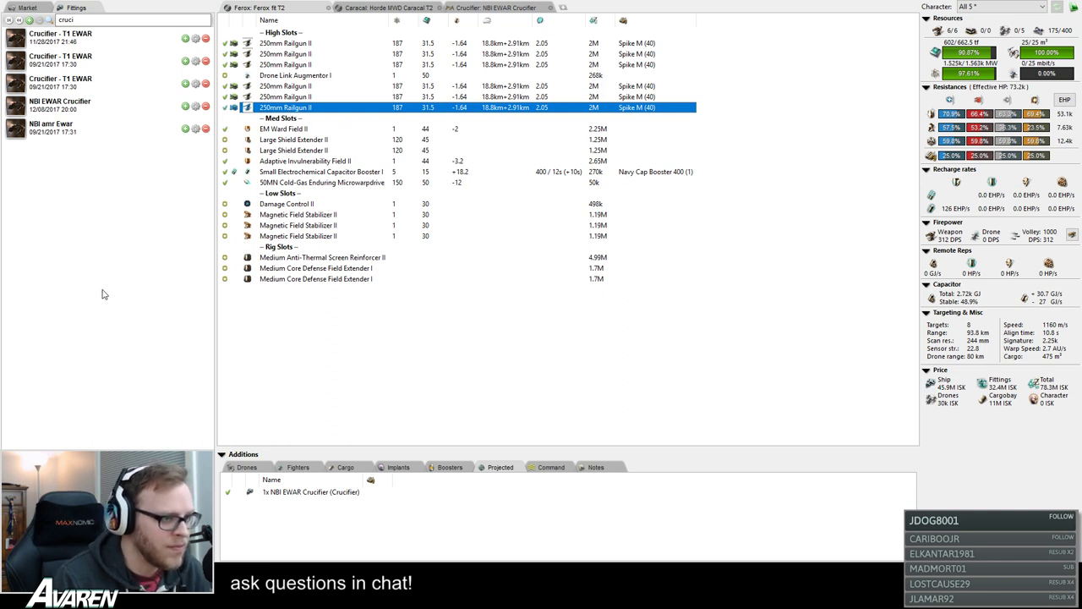
pyautogui.click(472, 347)
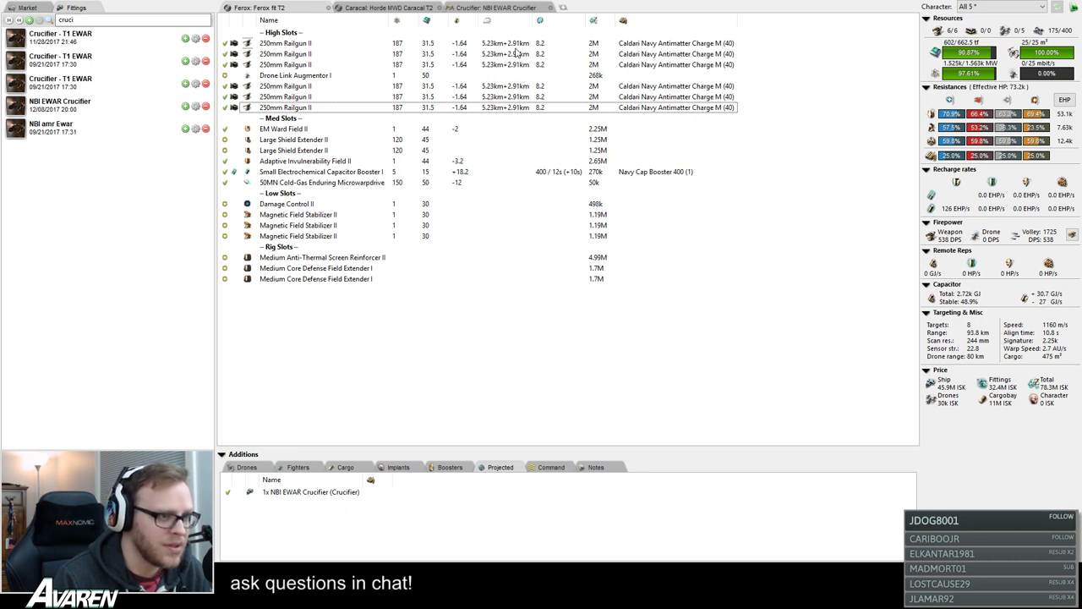
# - Set the Crucifier's character to Amarr Alpha and deactivate its second and third DDO Scoped Tracking Disruptor I modules
pyautogui.click(482, 8)
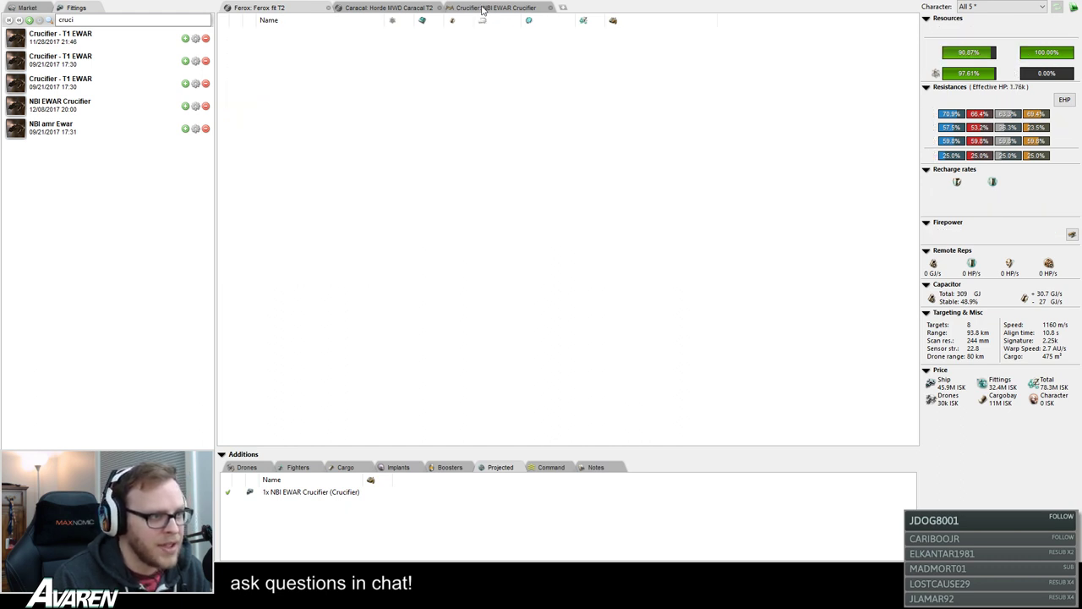
pyautogui.click(960, 7)
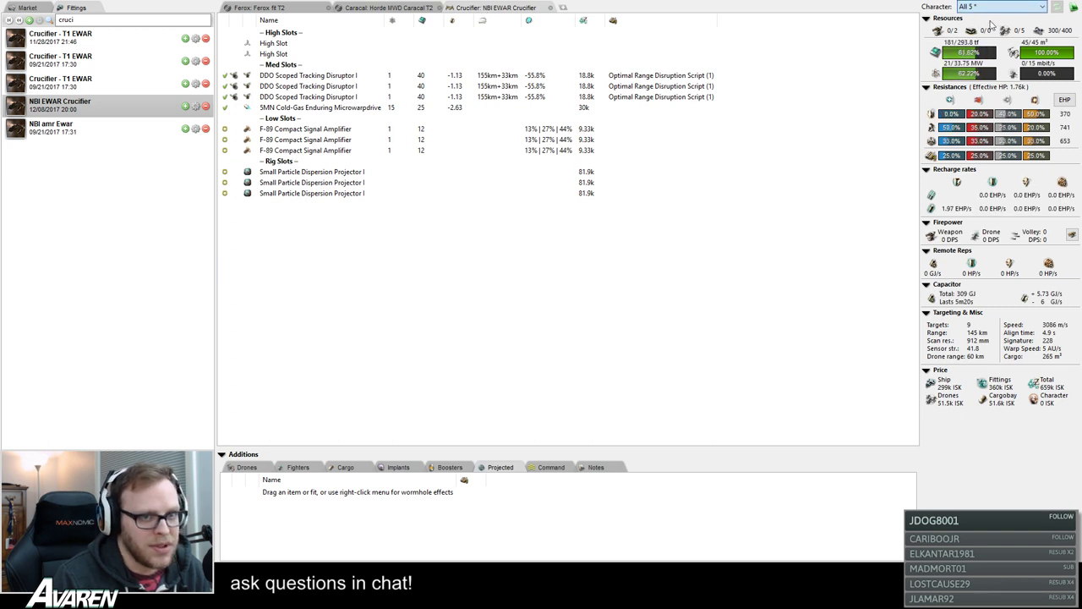
pyautogui.click(994, 40)
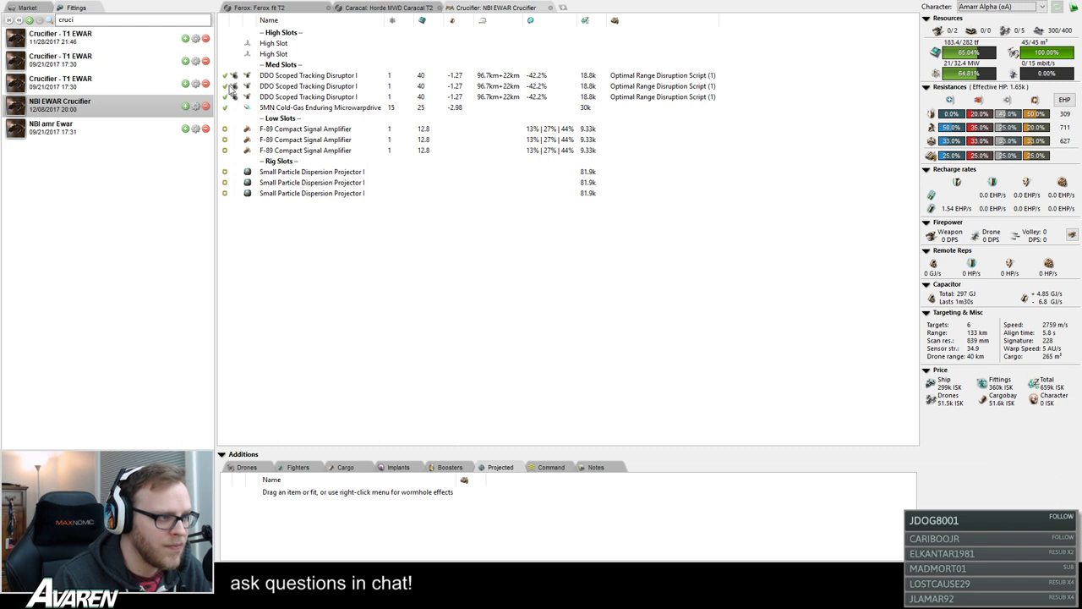
pyautogui.click(225, 86)
pyautogui.click(225, 96)
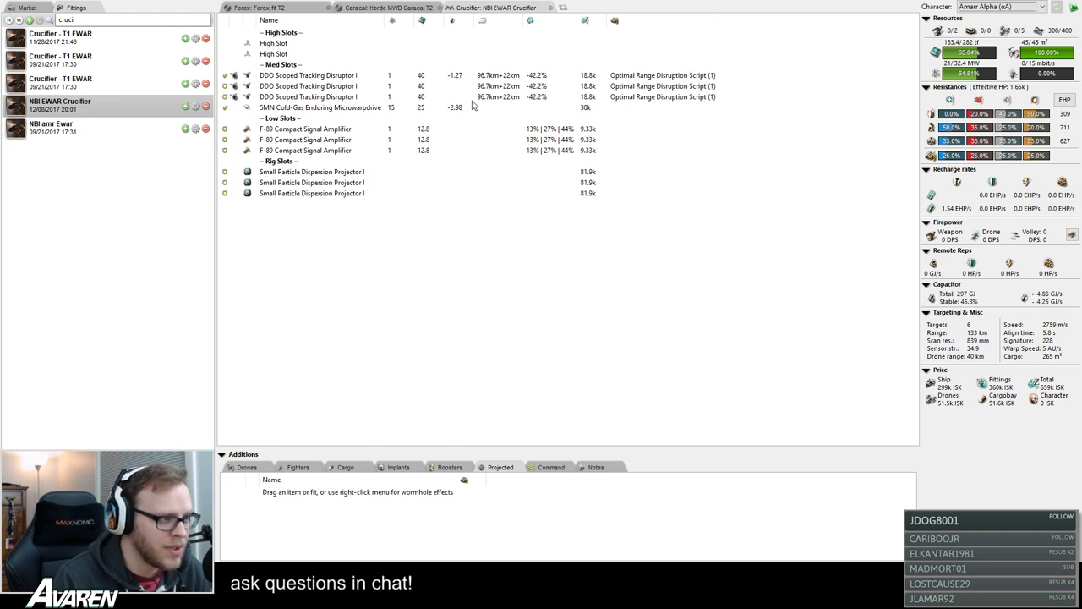
# - Load Spike M into the Ferox's 250mm railguns and compare their range with the Crucifier's tracking disruptor stats
pyautogui.click(288, 8)
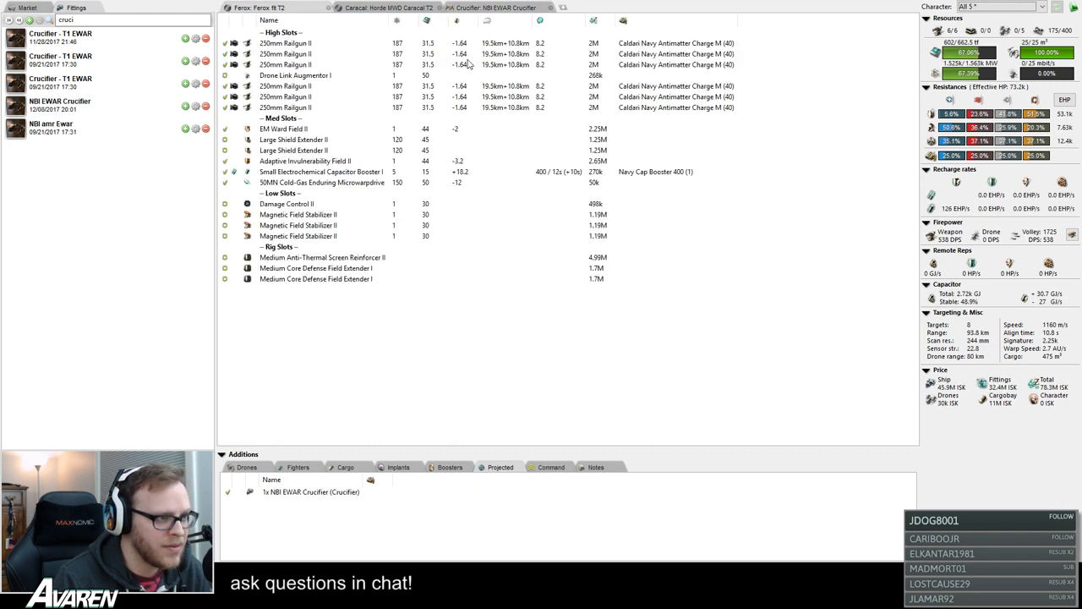
pyautogui.click(287, 45)
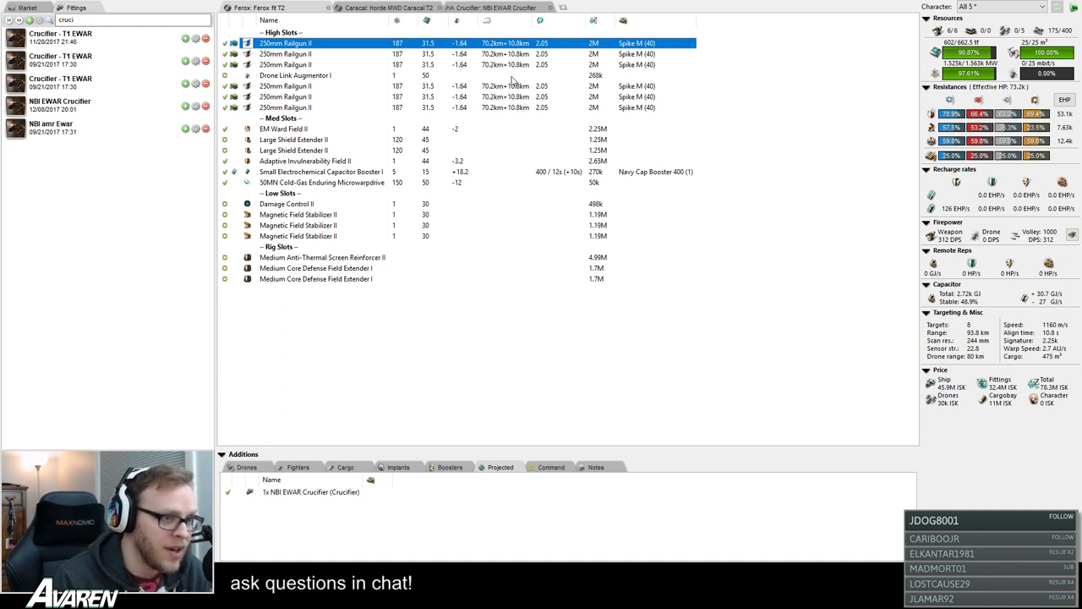
pyautogui.click(495, 8)
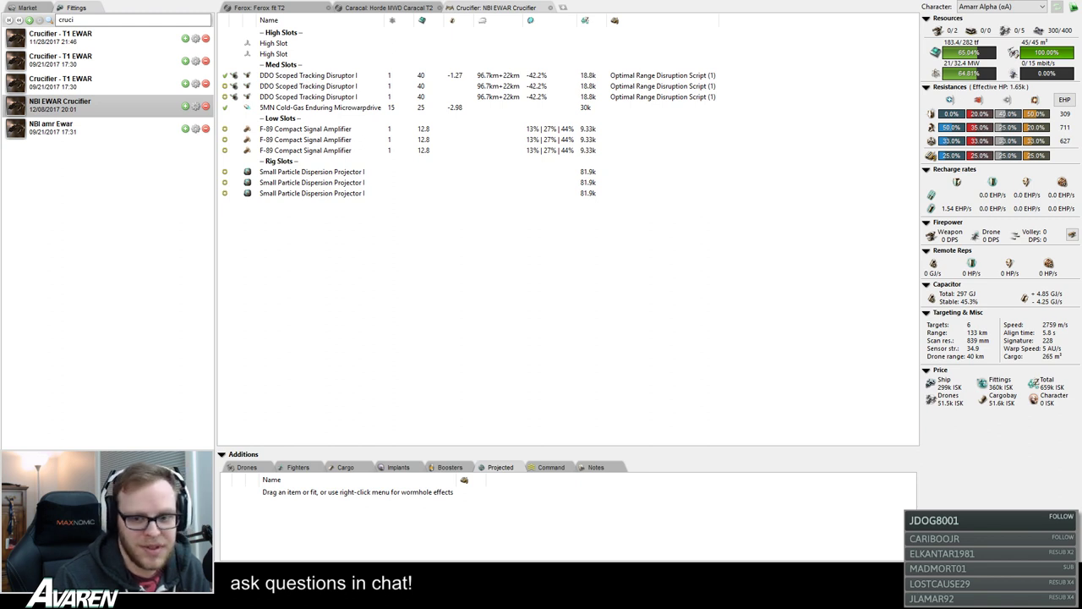
pyautogui.moveTo(279, 10); pyautogui.dragTo(423, 295)
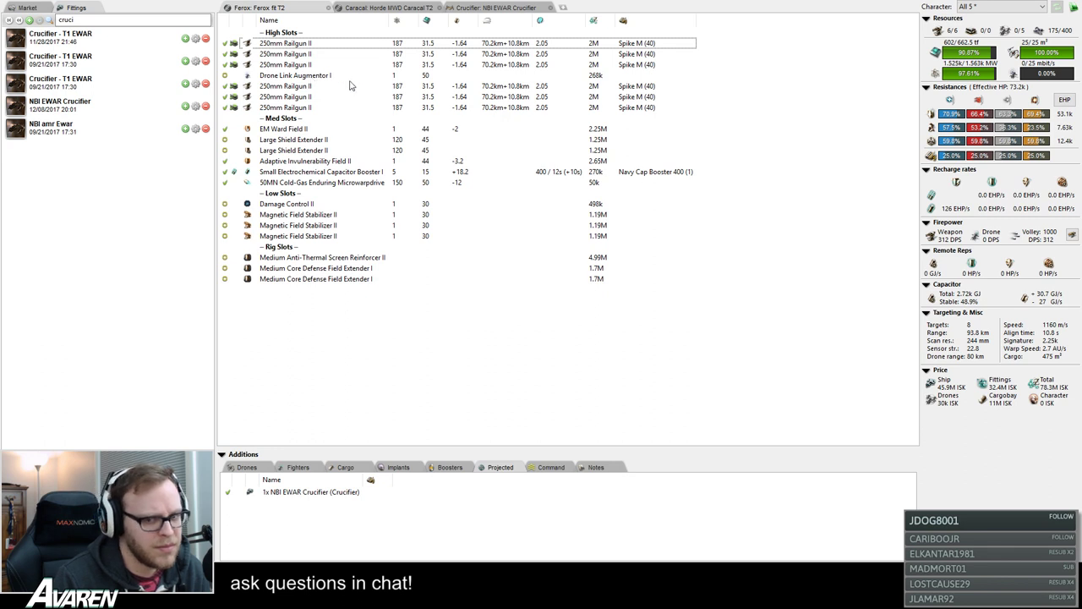
# - Load Federation Navy Iron Charge M into all of the Ferox's 250mm Railgun II modules
pyautogui.click(285, 44)
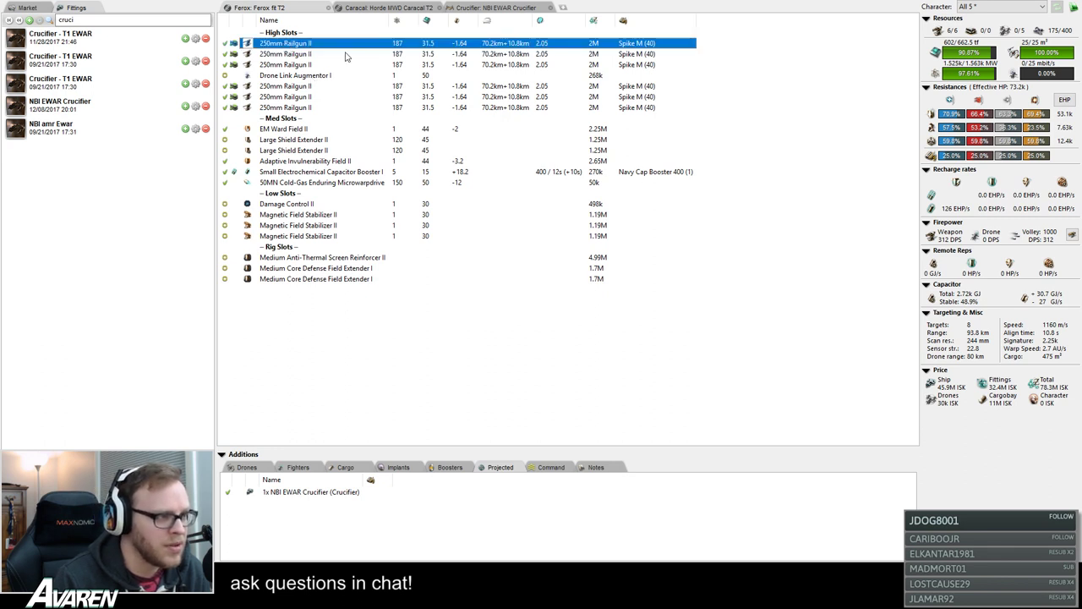
pyautogui.click(233, 98)
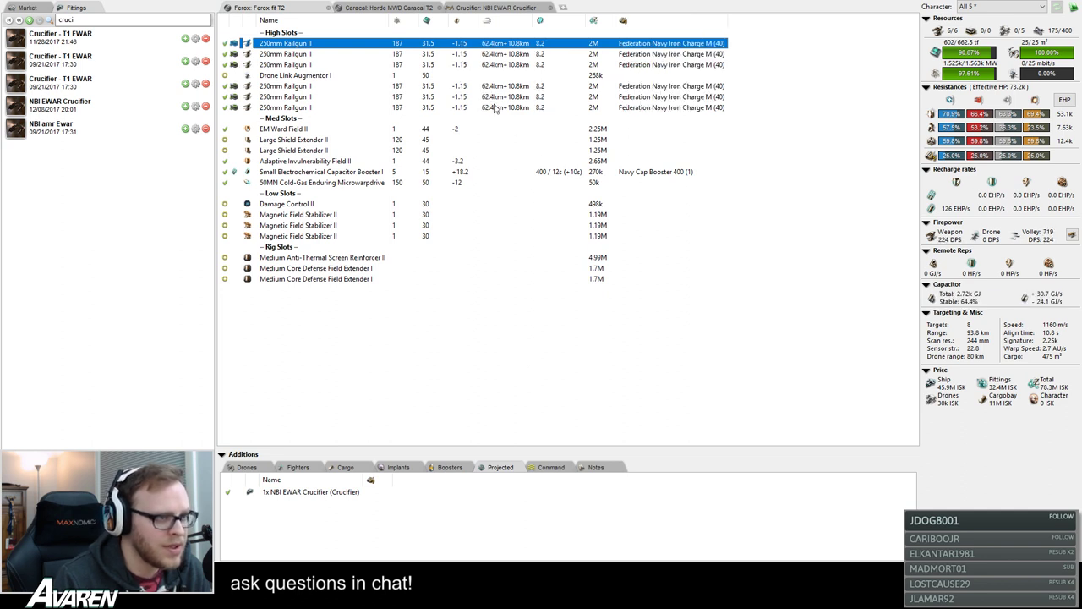
pyautogui.click(510, 377)
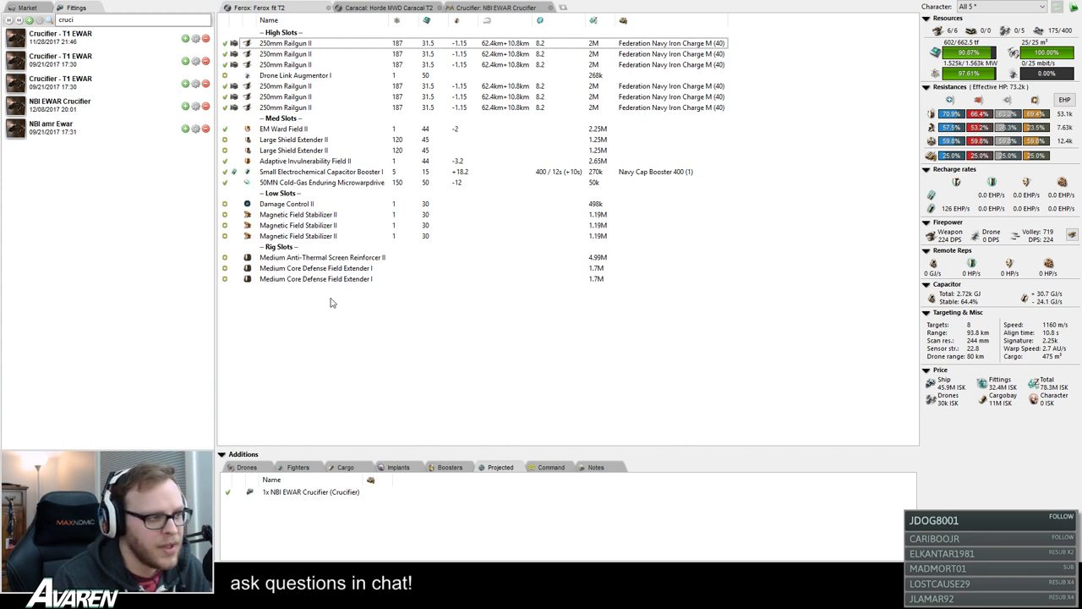
# - Load a Tracking Speed Disruption Script into all three DDO Scoped Tracking Disruptor I modules on the Crucifier
pyautogui.click(488, 7)
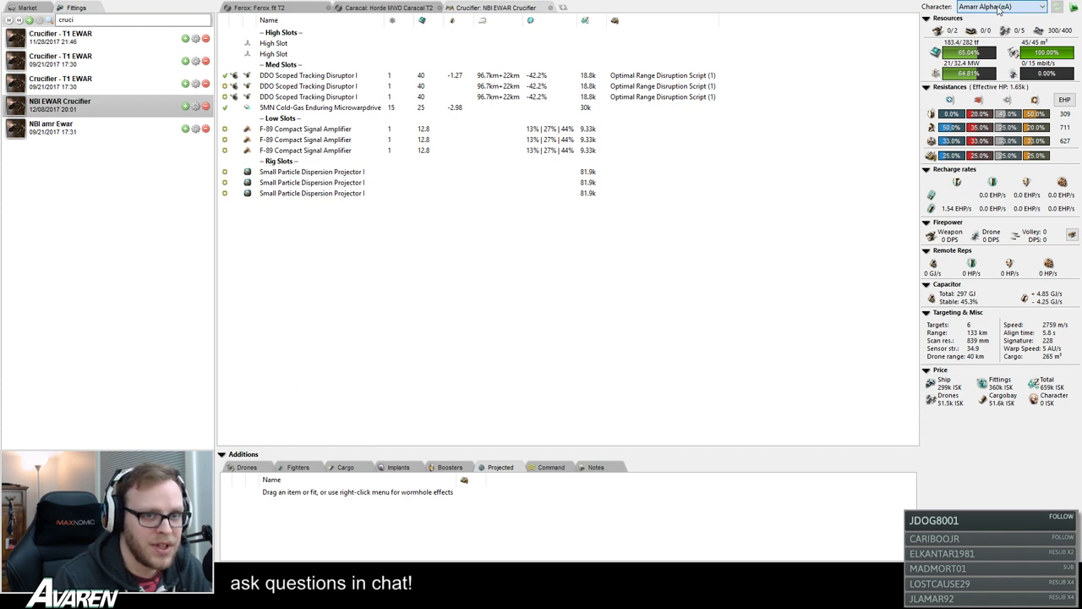
pyautogui.click(519, 246)
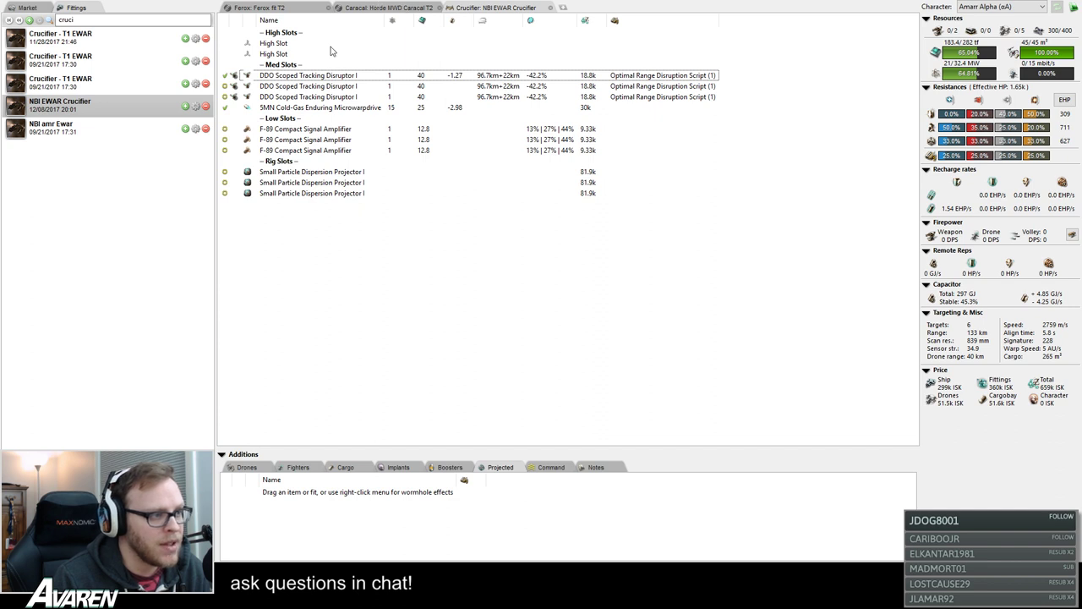
pyautogui.click(342, 77)
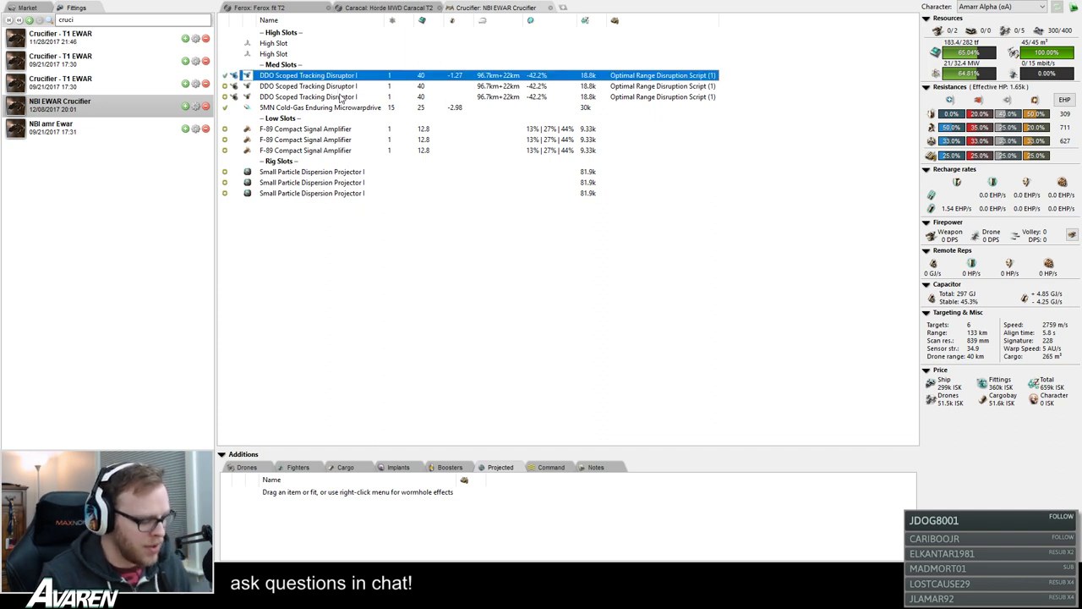
pyautogui.keyDown('shift'); pyautogui.click(340, 97); pyautogui.keyUp('shift')
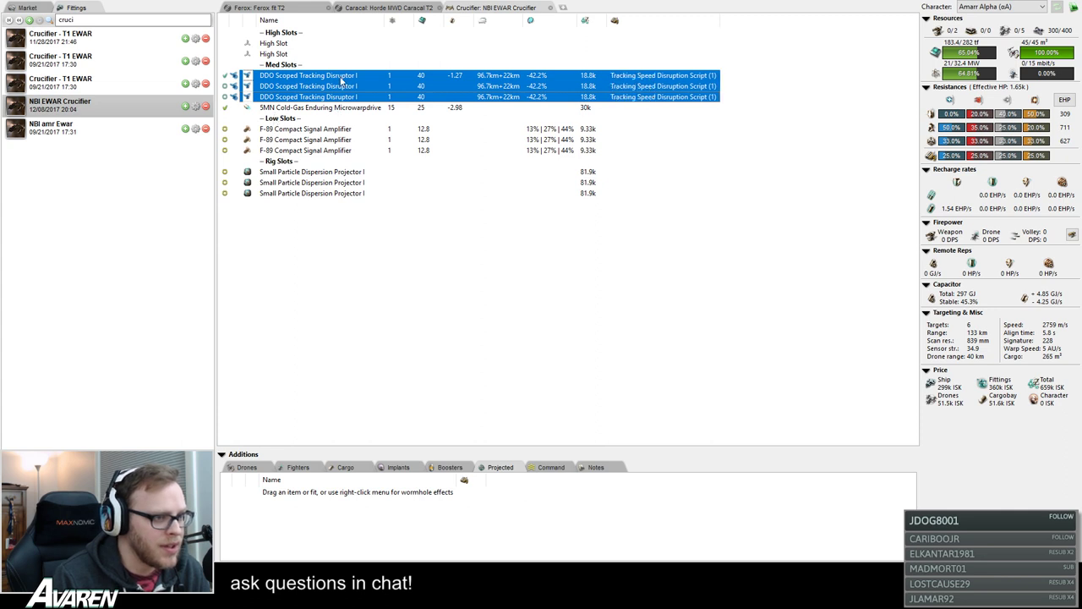
pyautogui.click(565, 297)
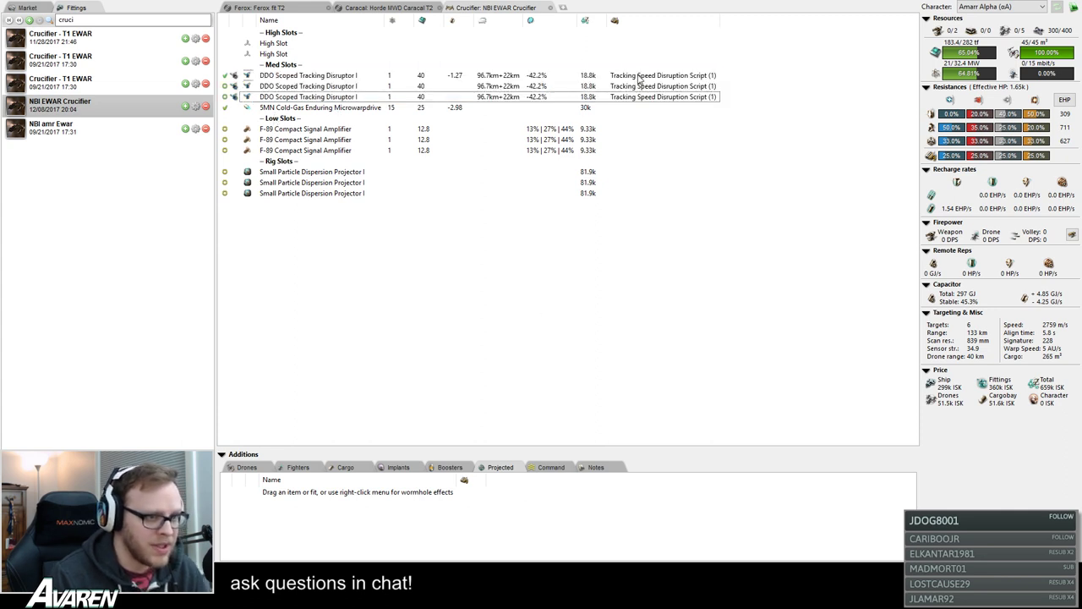
# - Set the Crucifier's character to All 5 and check the railgun tracking on the Ferox
pyautogui.click(992, 8)
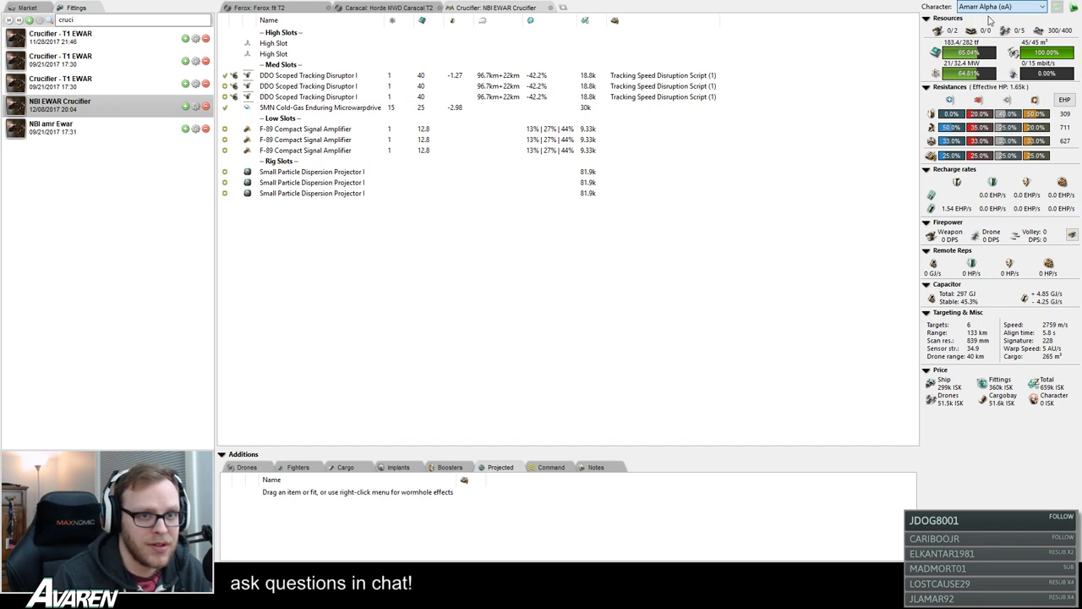
pyautogui.click(987, 31)
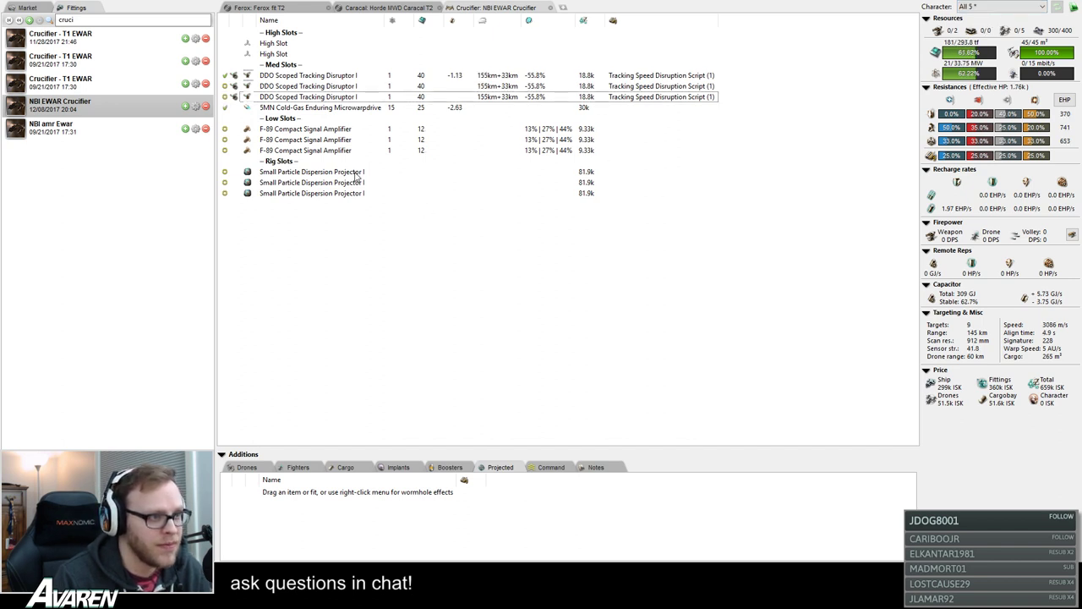
pyautogui.click(272, 7)
# - Search the fittings for "tempest" and open the Tempest fit named Beanstorm
pyautogui.doubleClick(100, 19)
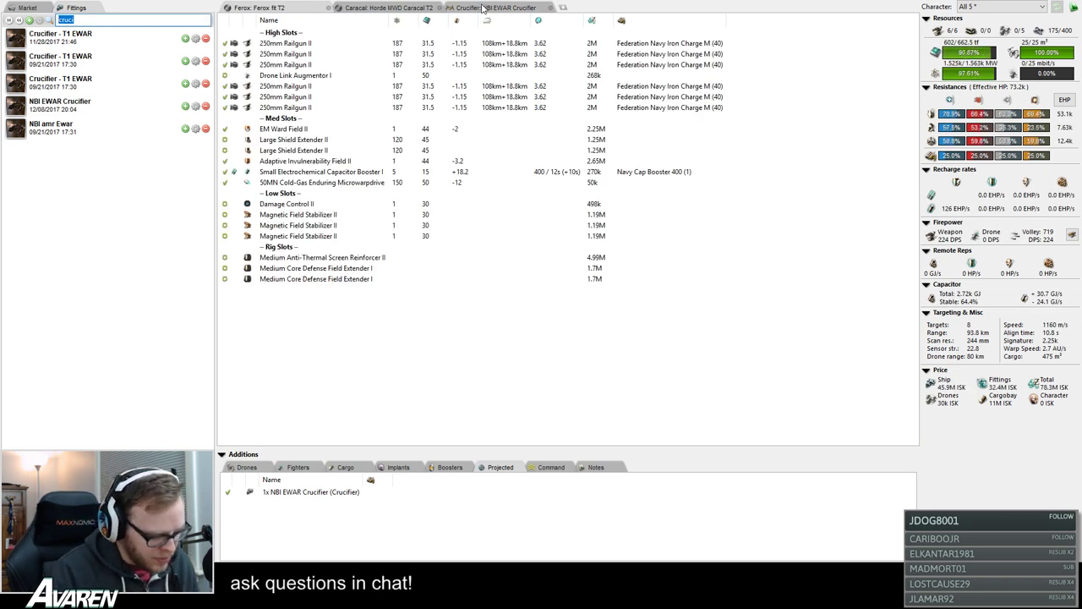
pyautogui.write('tempest')
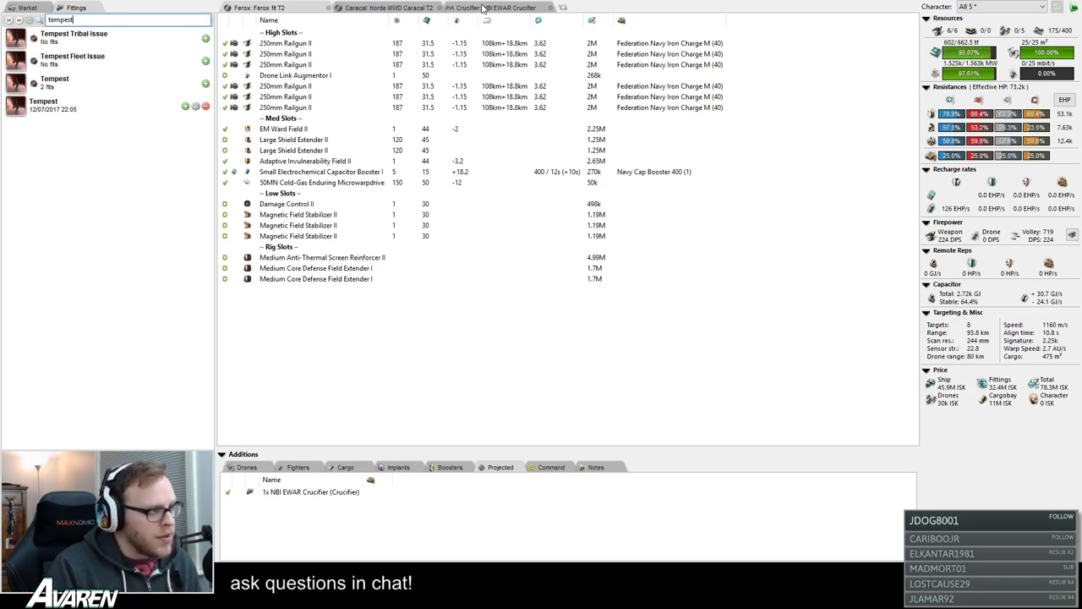
pyautogui.click(75, 91)
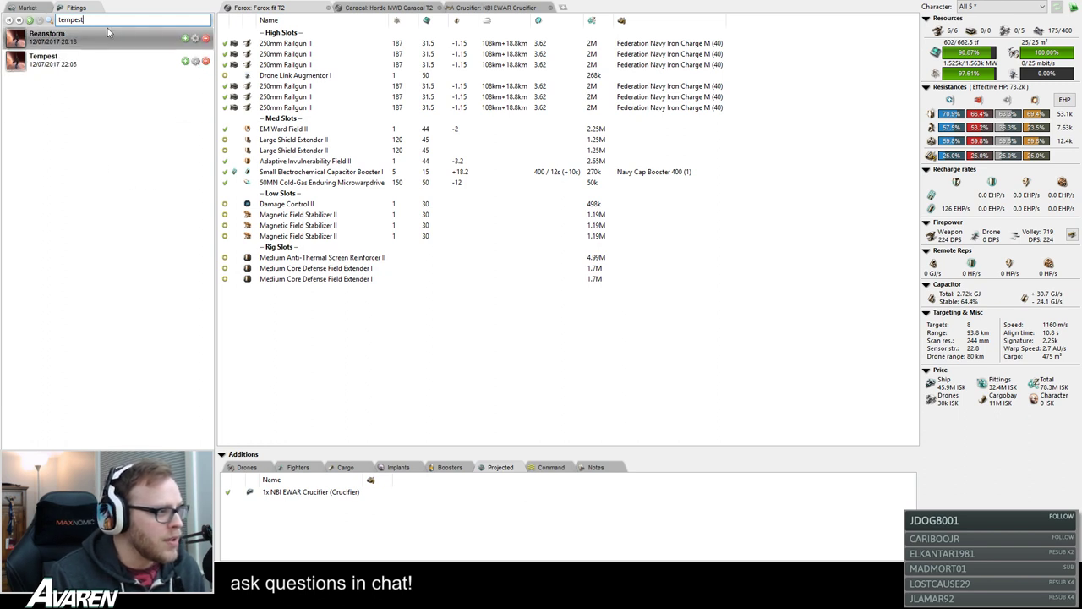
pyautogui.click(132, 34)
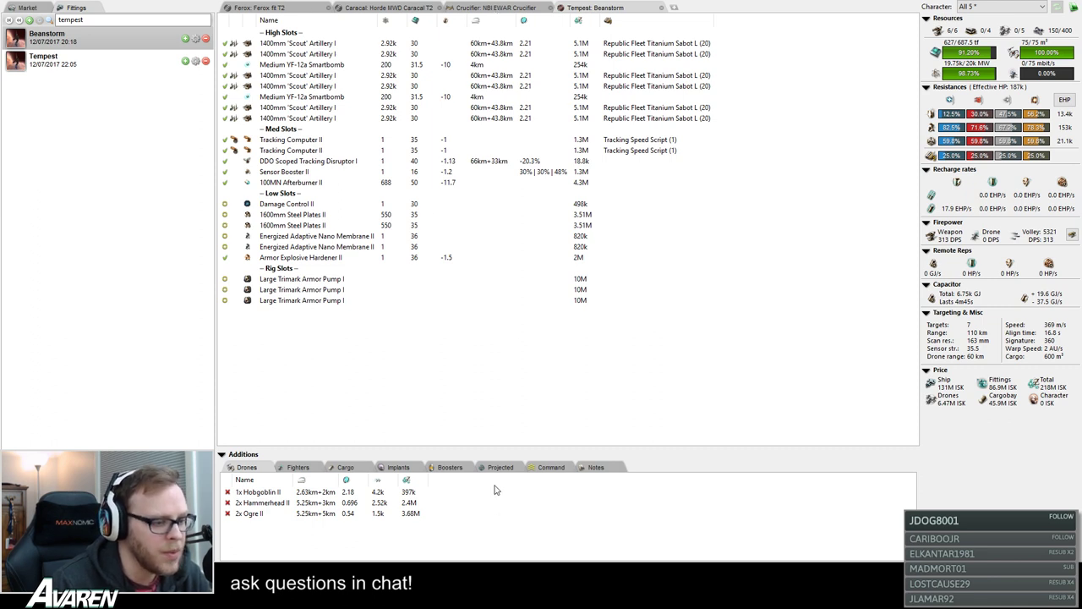
# - Remove the Armor Links (Damnation) command fit from the Tempest and load Republic Fleet EMP L into its 1400mm 'Scout' Artillery I guns
pyautogui.click(554, 468)
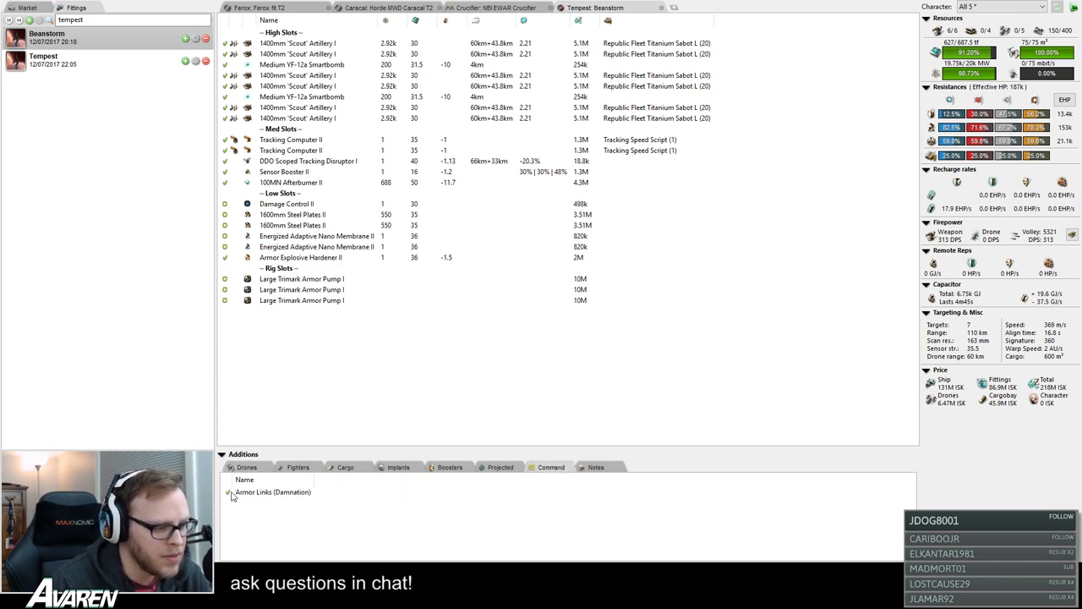
pyautogui.click(502, 467)
pyautogui.click(545, 470)
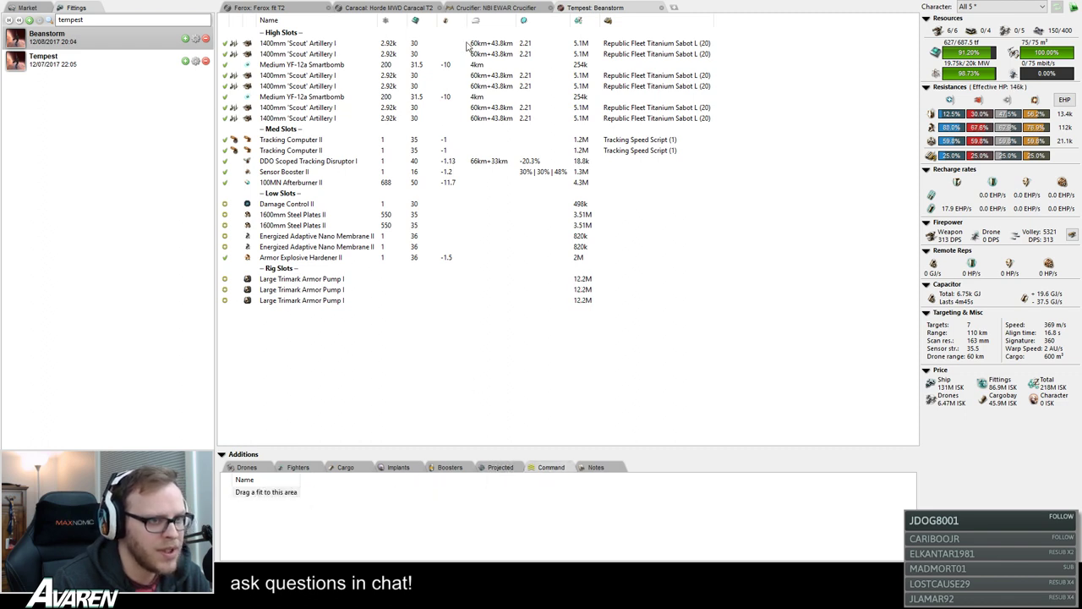
pyautogui.click(334, 44)
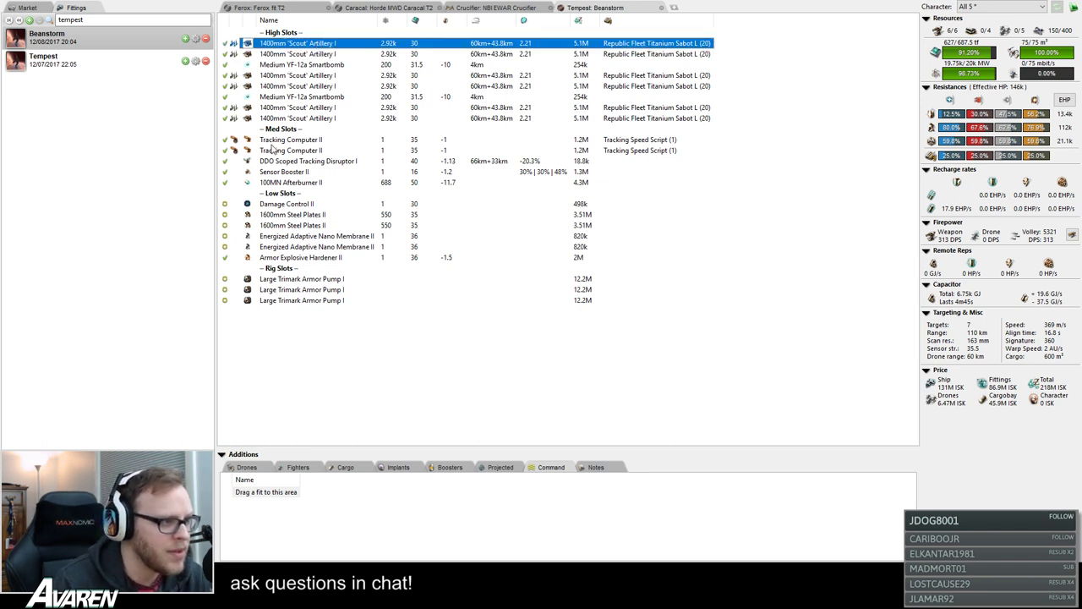
pyautogui.click(404, 364)
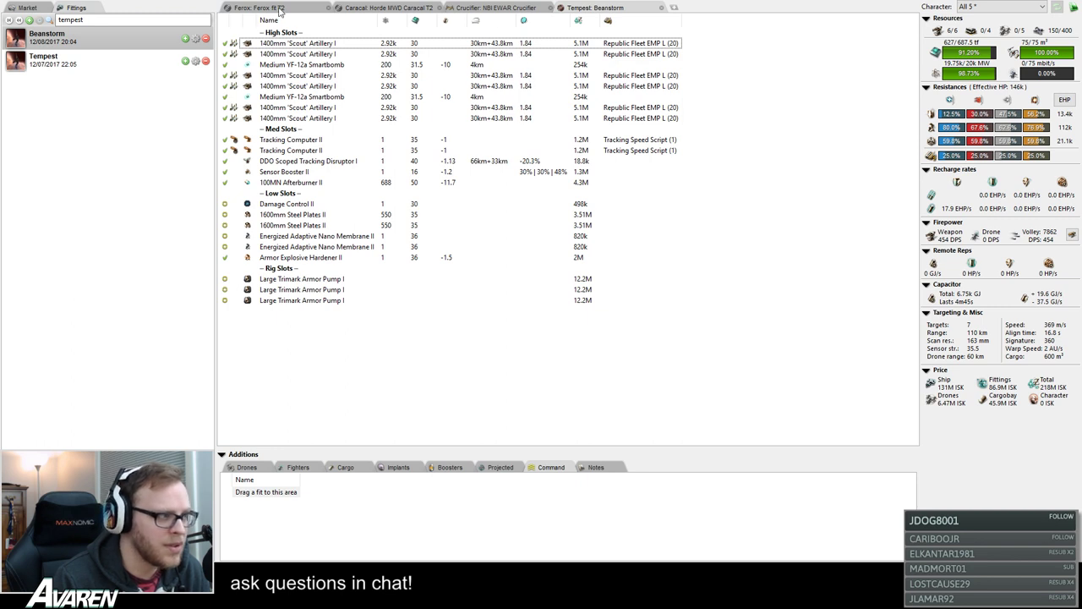
# - Search the fittings for "cruci" and project the NBI EWAR Crucifier fit onto the Tempest
pyautogui.doubleClick(109, 18)
pyautogui.write('c')
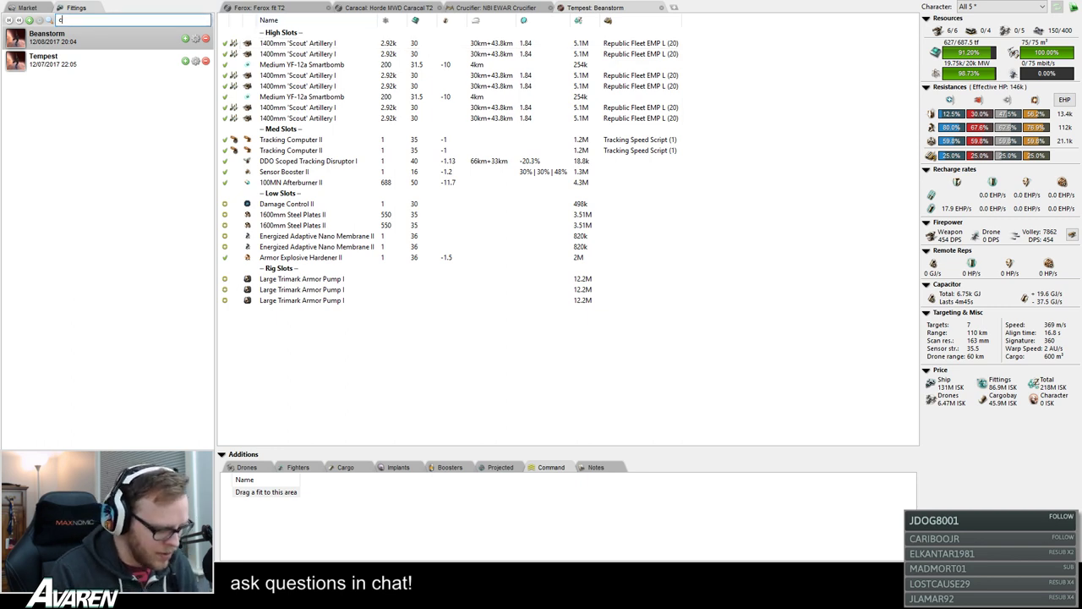
pyautogui.write('ruci')
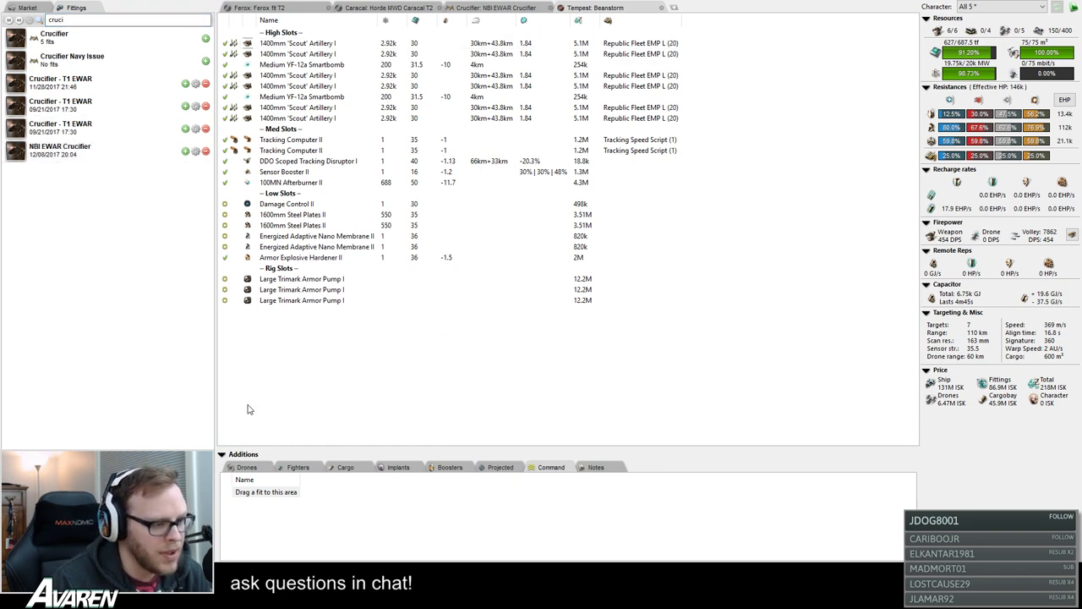
pyautogui.click(478, 467)
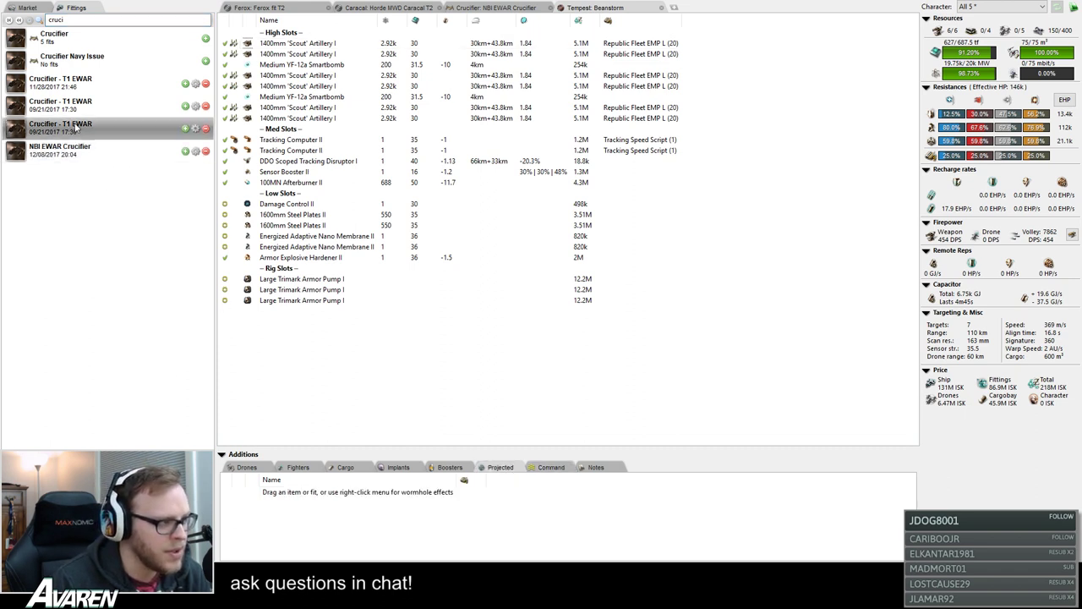
pyautogui.click(75, 160)
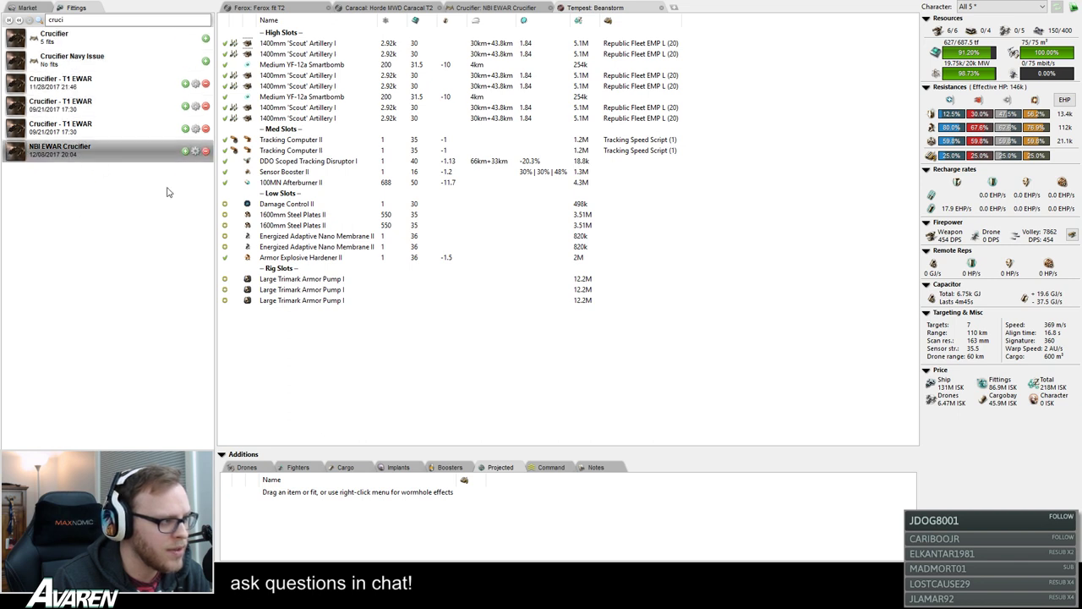
pyautogui.moveTo(167, 192); pyautogui.dragTo(440, 522)
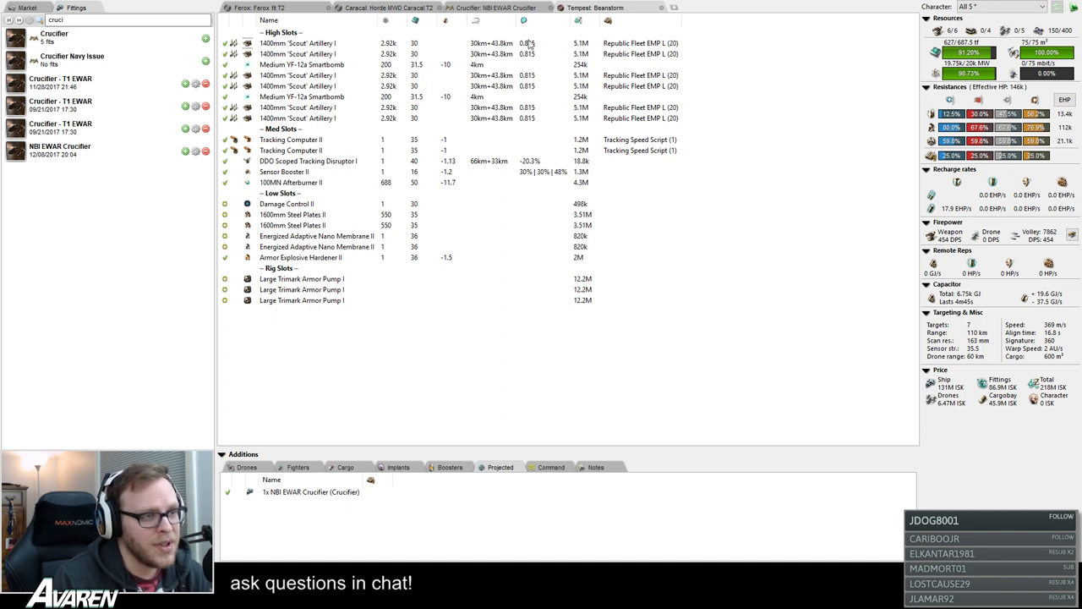
# - Review the Crucifier's scripted tracking disruptors, and turn off the projected NBI EWAR Crucifier on the Tempest
pyautogui.click(495, 7)
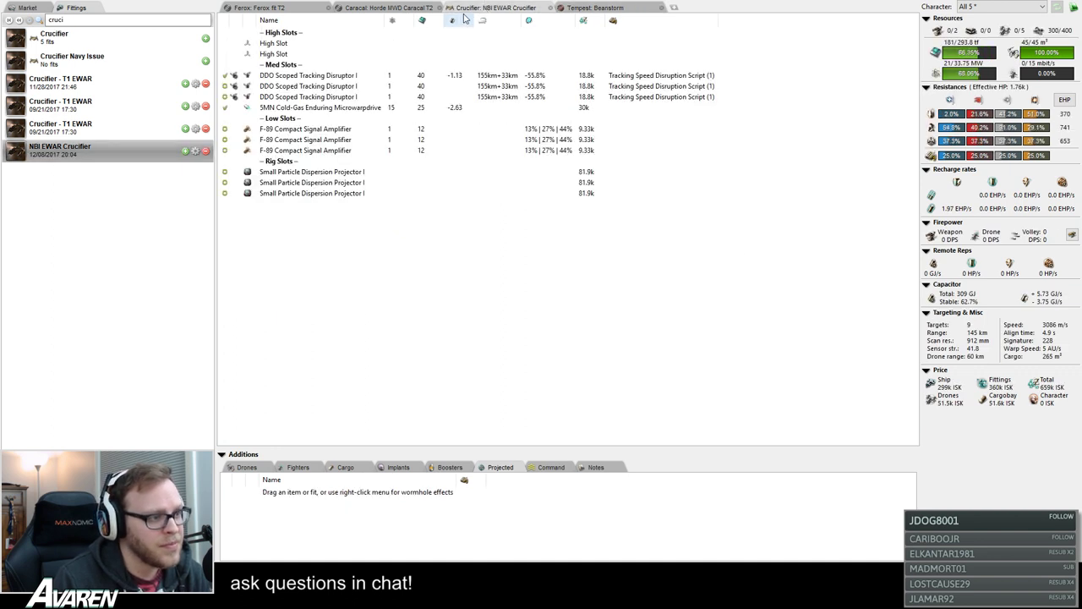
pyautogui.click(583, 10)
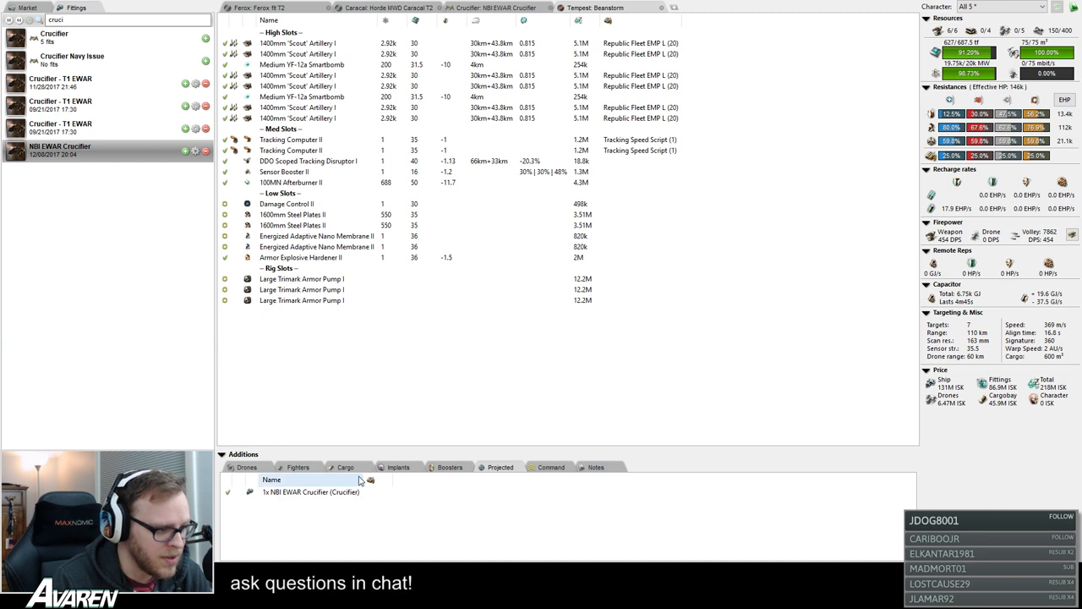
pyautogui.click(228, 494)
pyautogui.click(228, 494)
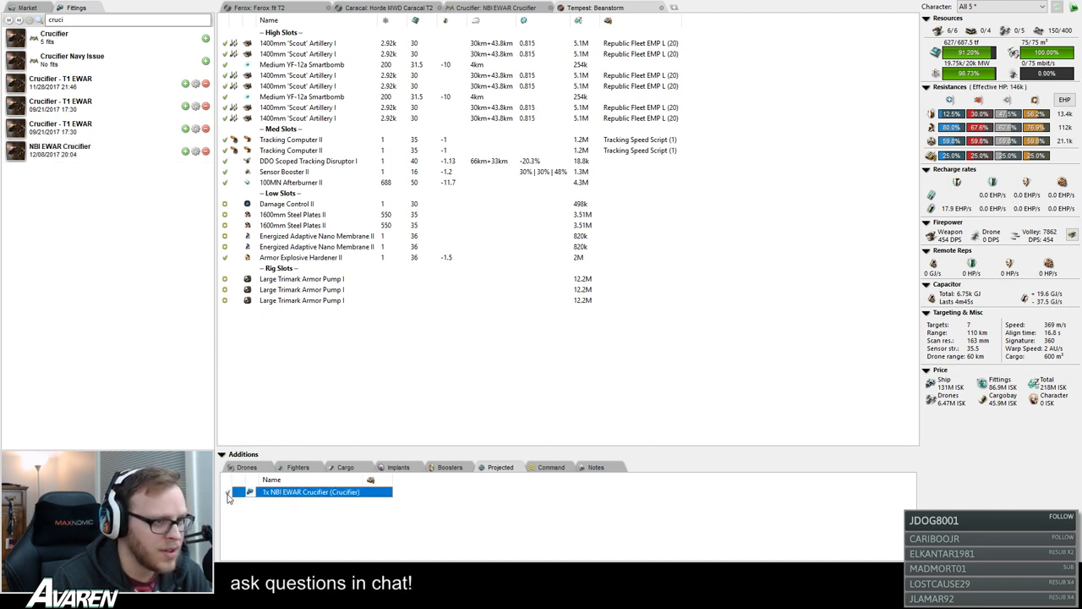
pyautogui.click(228, 494)
pyautogui.click(415, 515)
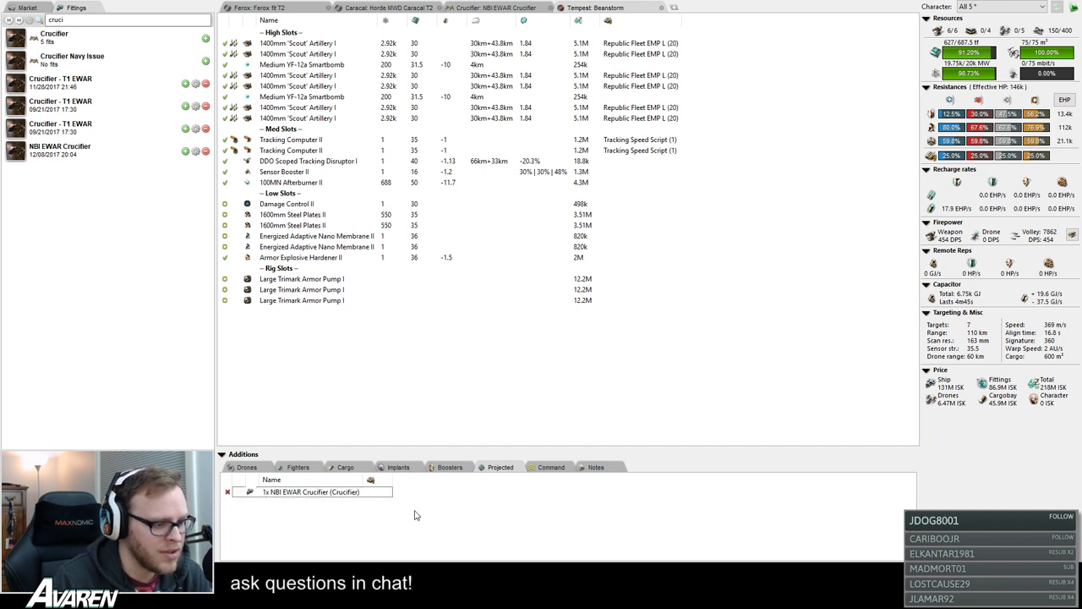
# - Open the DPS graph for the Tempest and set the distance to target to 0-200 km
pyautogui.click(421, 347)
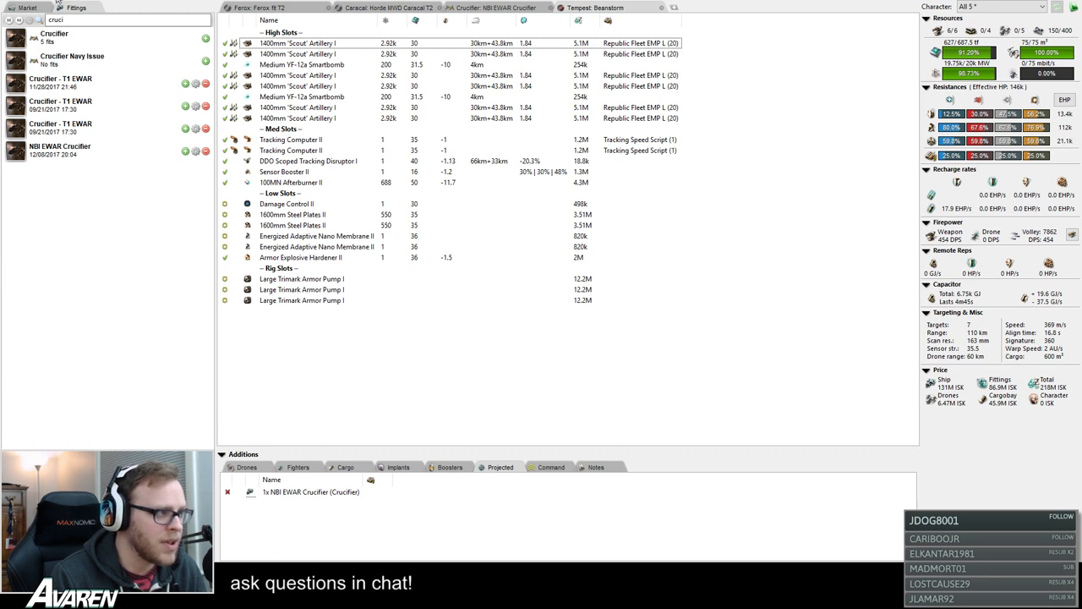
pyautogui.hotkey('ctrl', 'g')
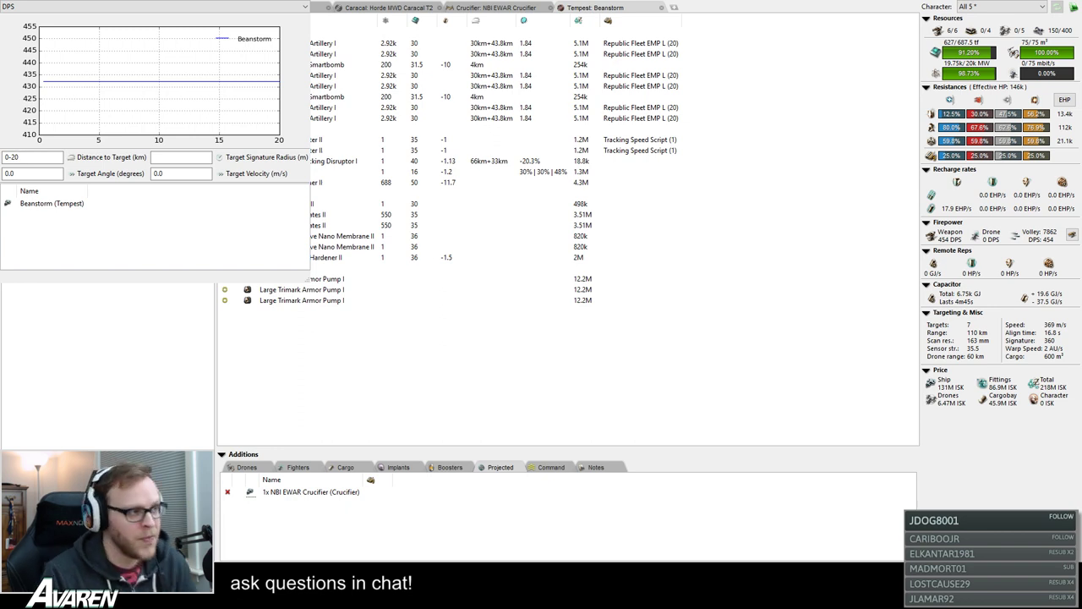
pyautogui.moveTo(152, 6); pyautogui.dragTo(169, 94)
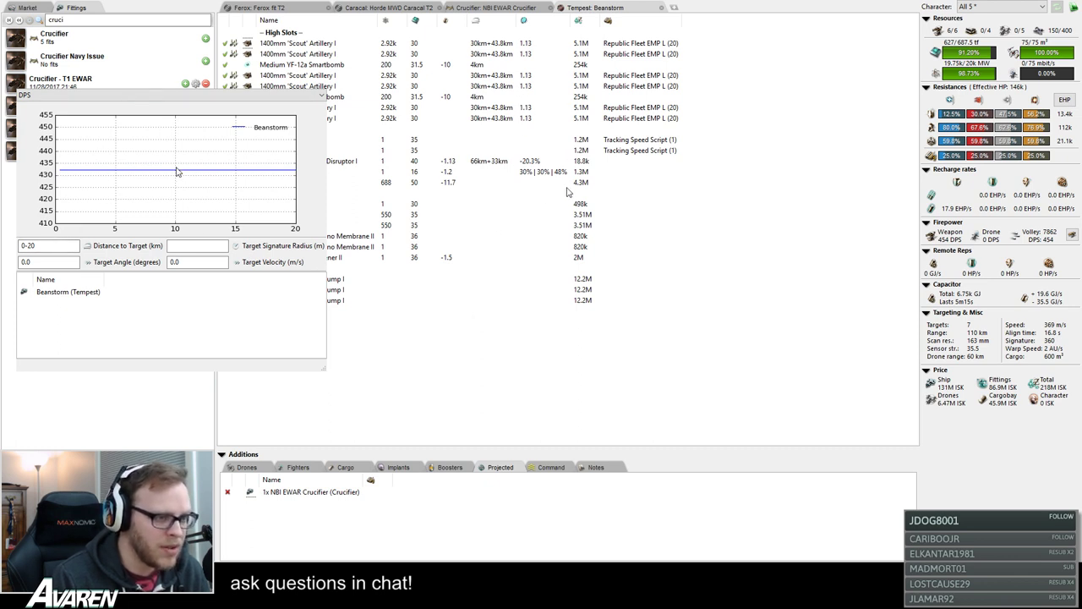
pyautogui.click(61, 262)
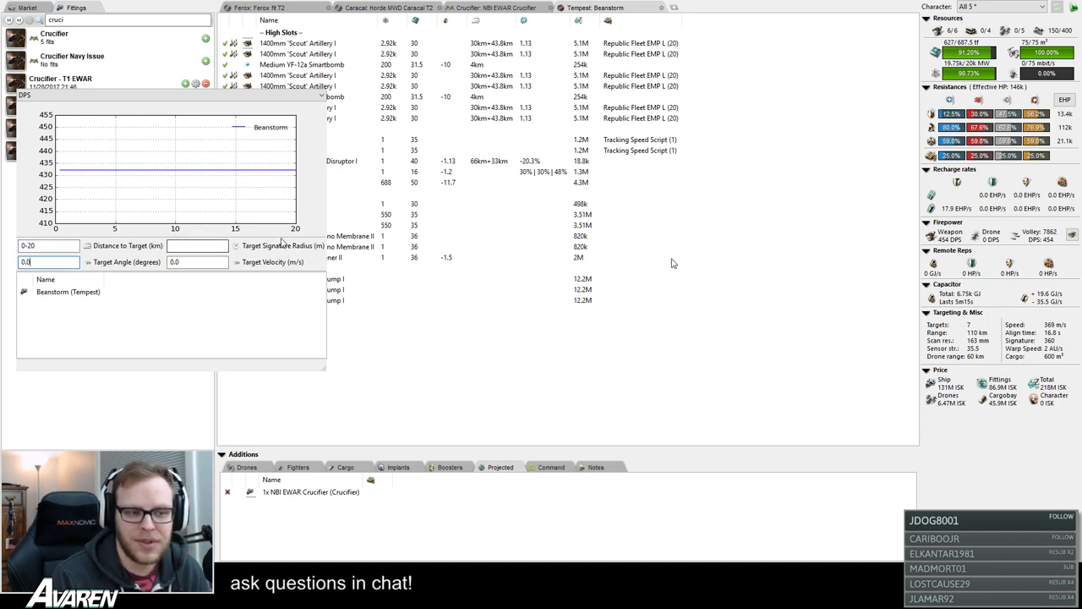
pyautogui.press('Tab')
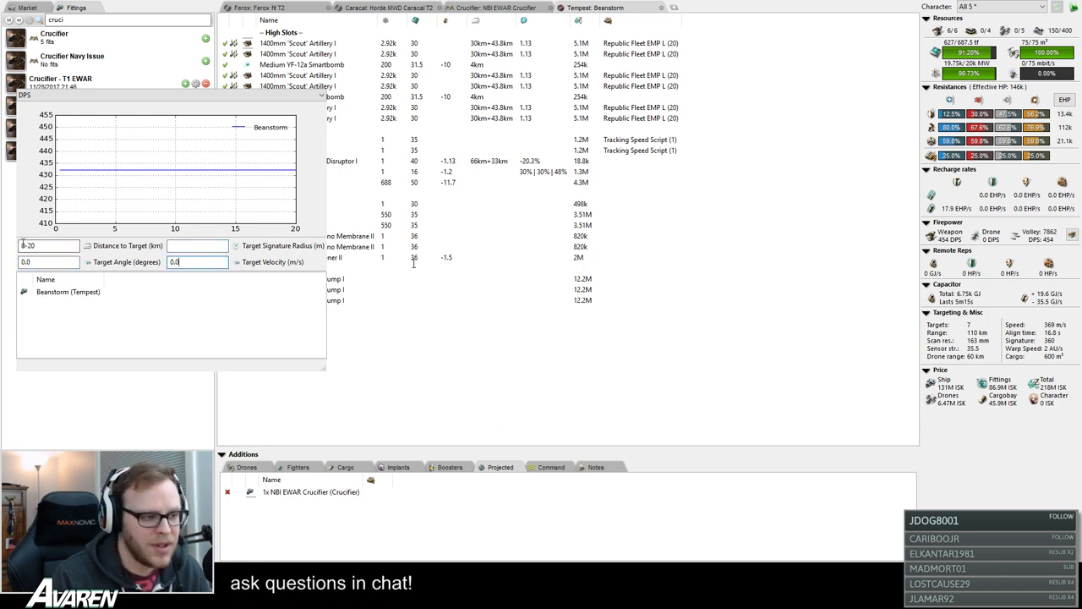
pyautogui.click(45, 246)
pyautogui.write('0')
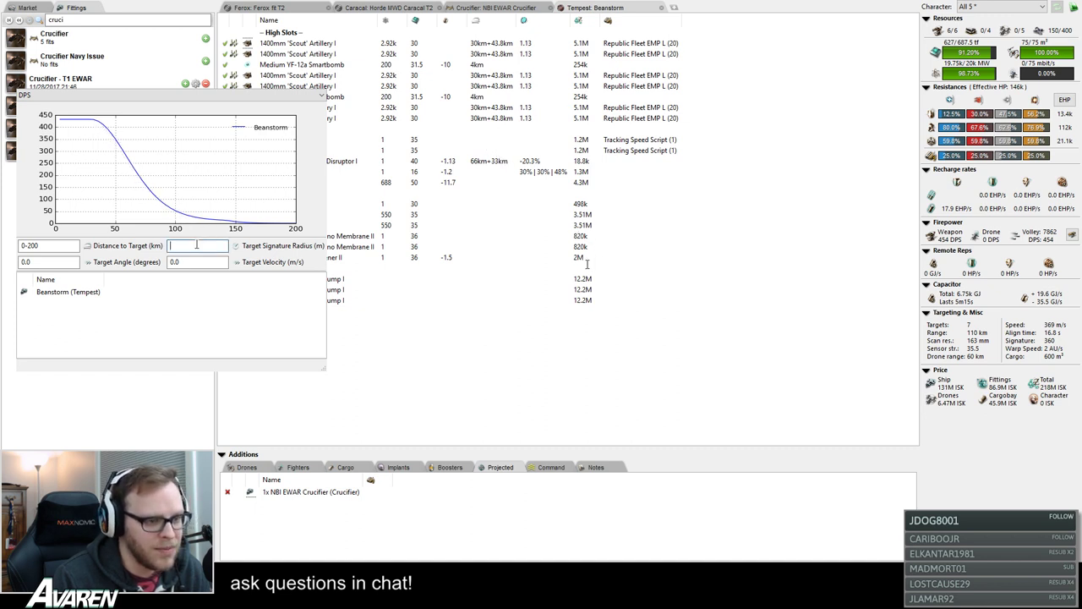
# - Set the target angle in the DPS graph to 90 degrees
pyautogui.doubleClick(27, 262)
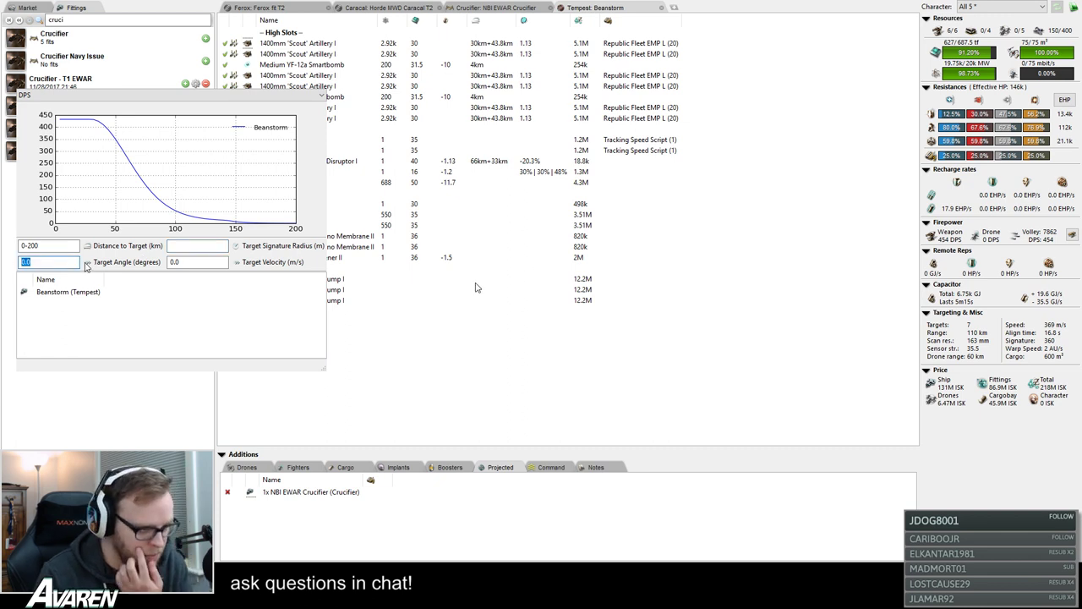
pyautogui.write('90')
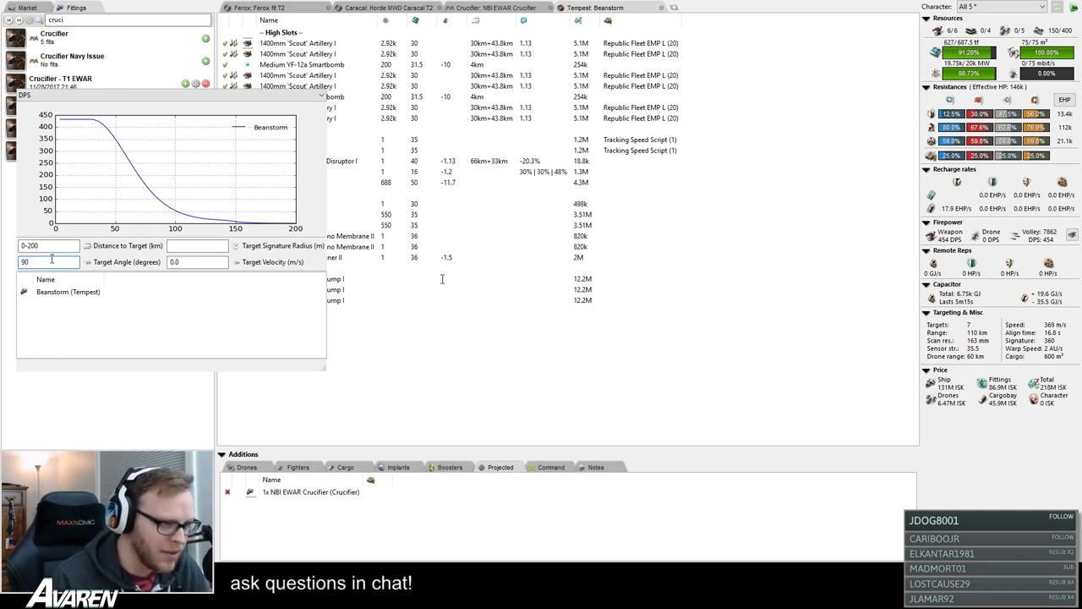
pyautogui.click(210, 245)
pyautogui.click(211, 261)
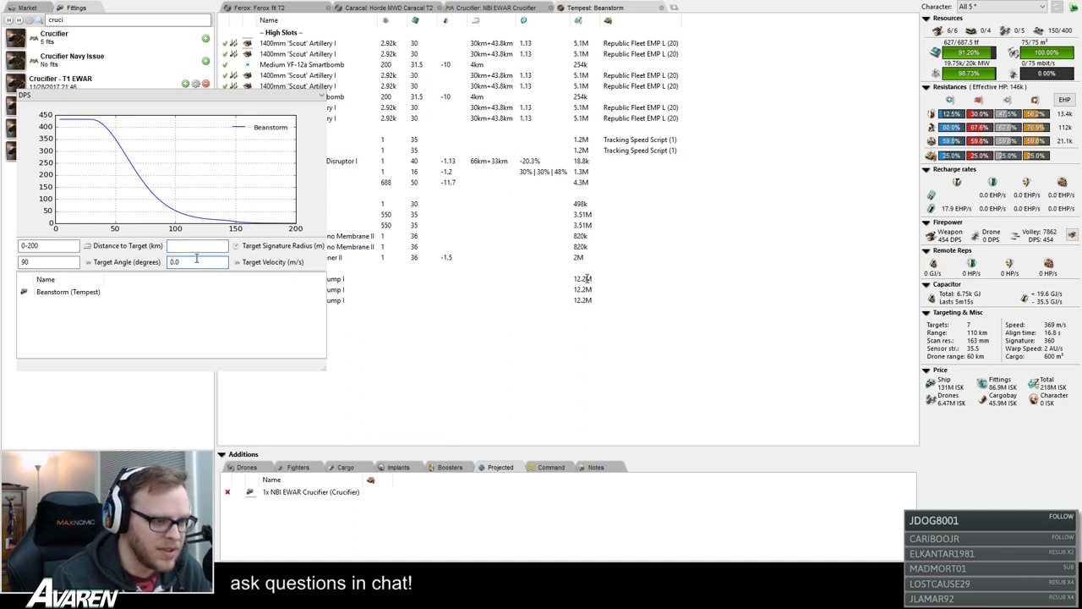
pyautogui.click(192, 245)
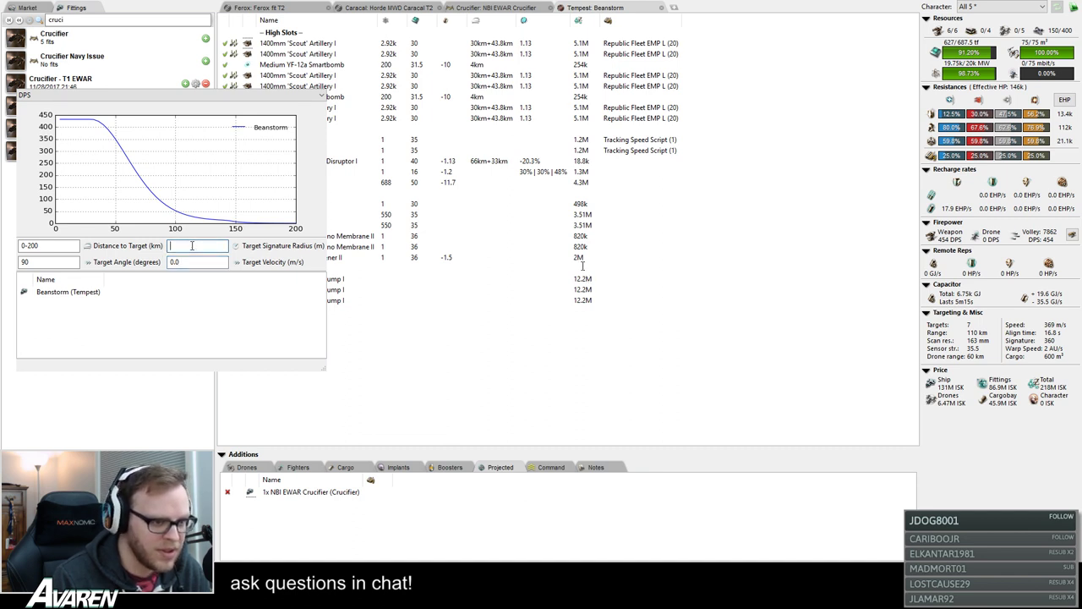
pyautogui.press('Tab')
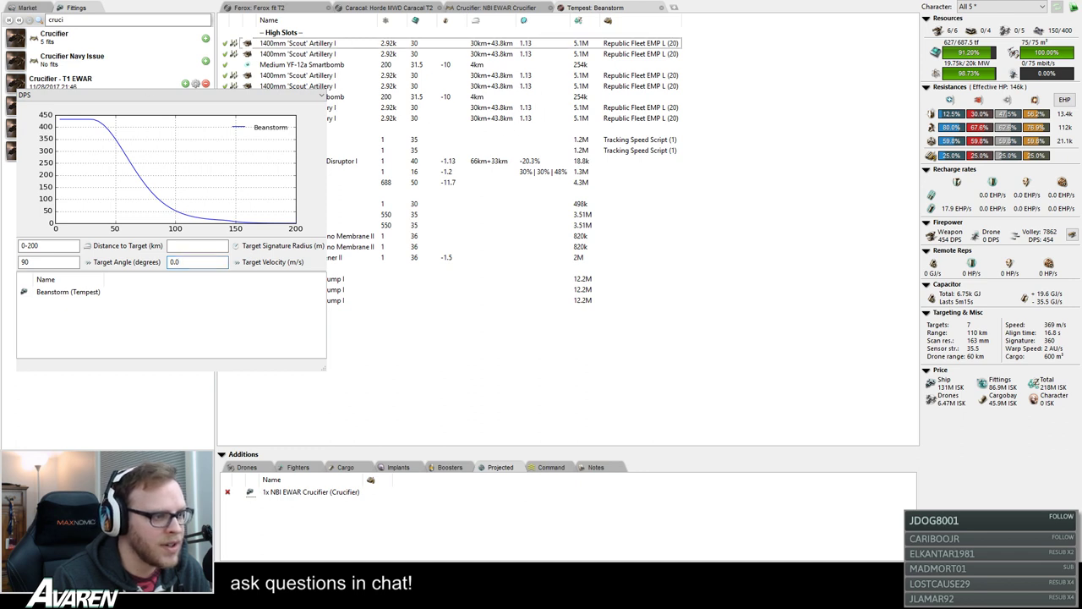
# - Deactivate the Ferox's microwarpdrive and enter its values in the DPS graph: target signature radius 389 m and target velocity 188 m/s
pyautogui.click(280, 8)
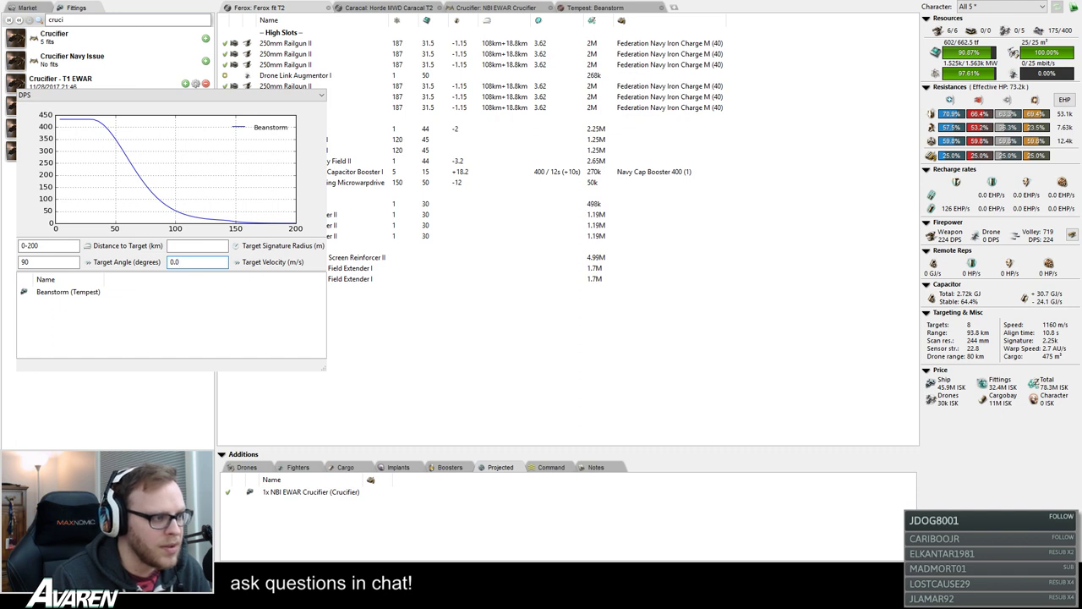
pyautogui.click(508, 182)
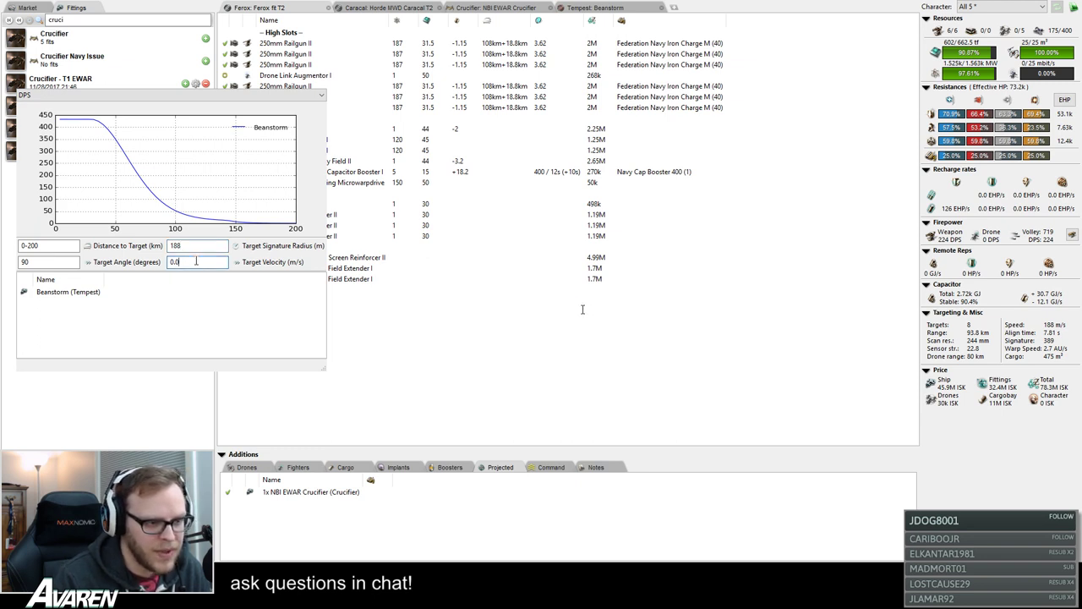
pyautogui.doubleClick(175, 245)
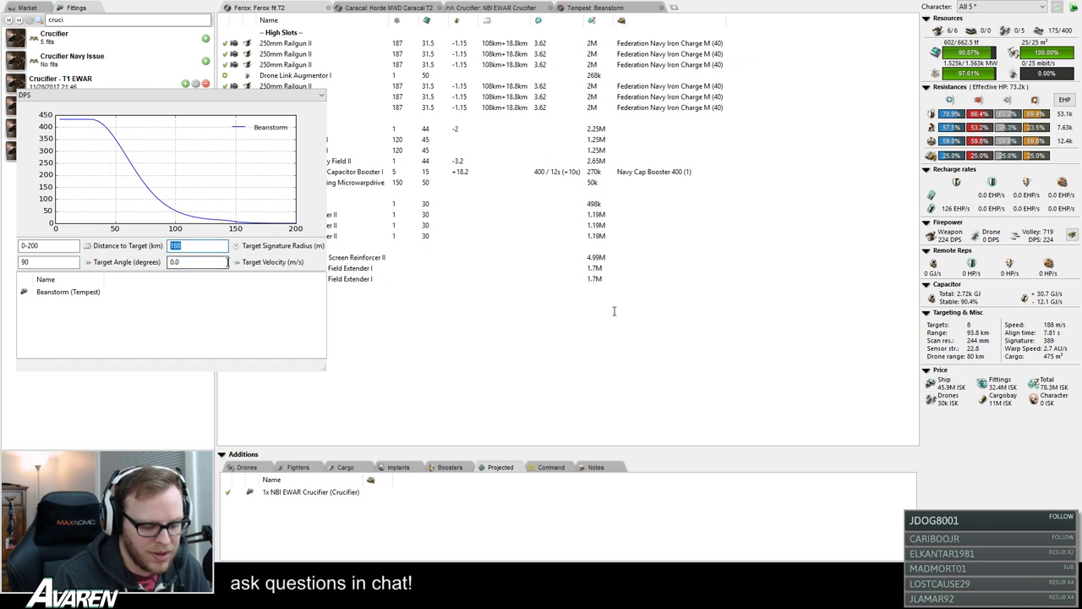
pyautogui.hotkey('ctrl', 'c')
pyautogui.doubleClick(189, 262)
pyautogui.hotkey('ctrl', 'v')
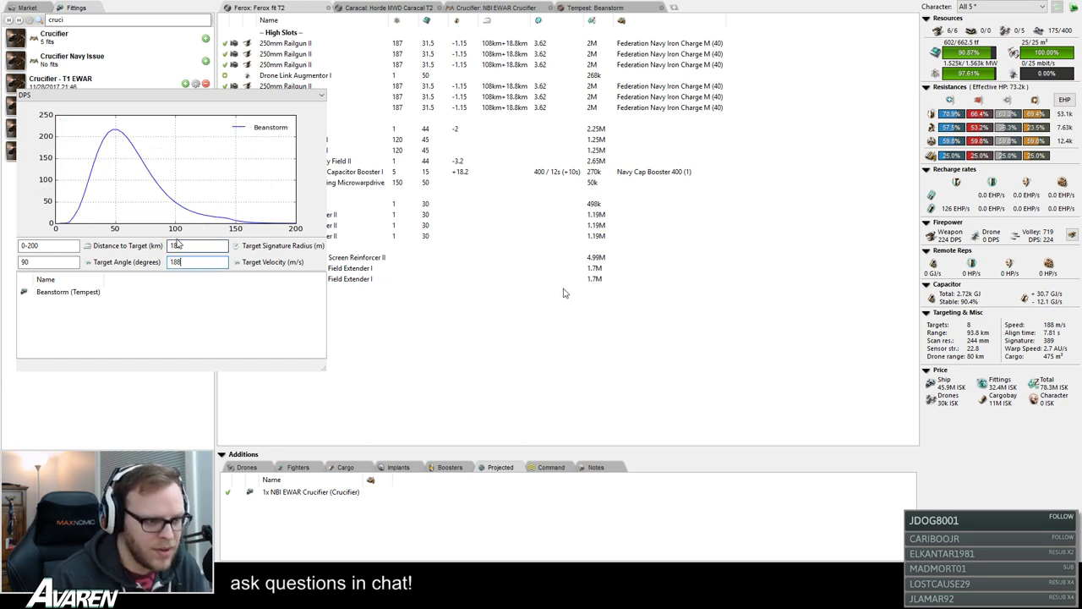
pyautogui.doubleClick(186, 247)
pyautogui.press('BackSpace')
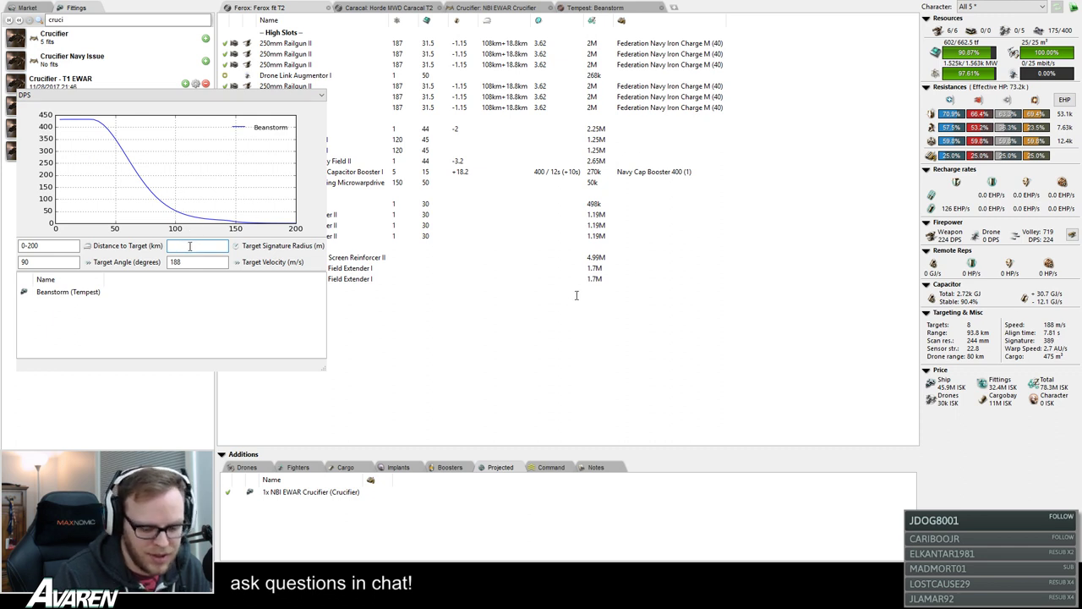
pyautogui.write('389')
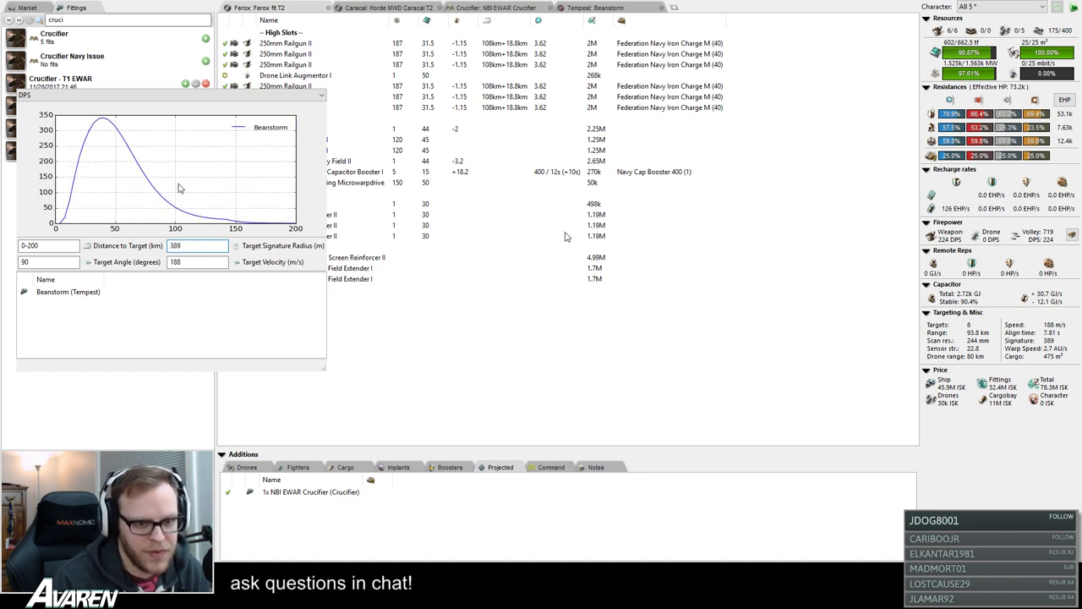
pyautogui.press('Tab')
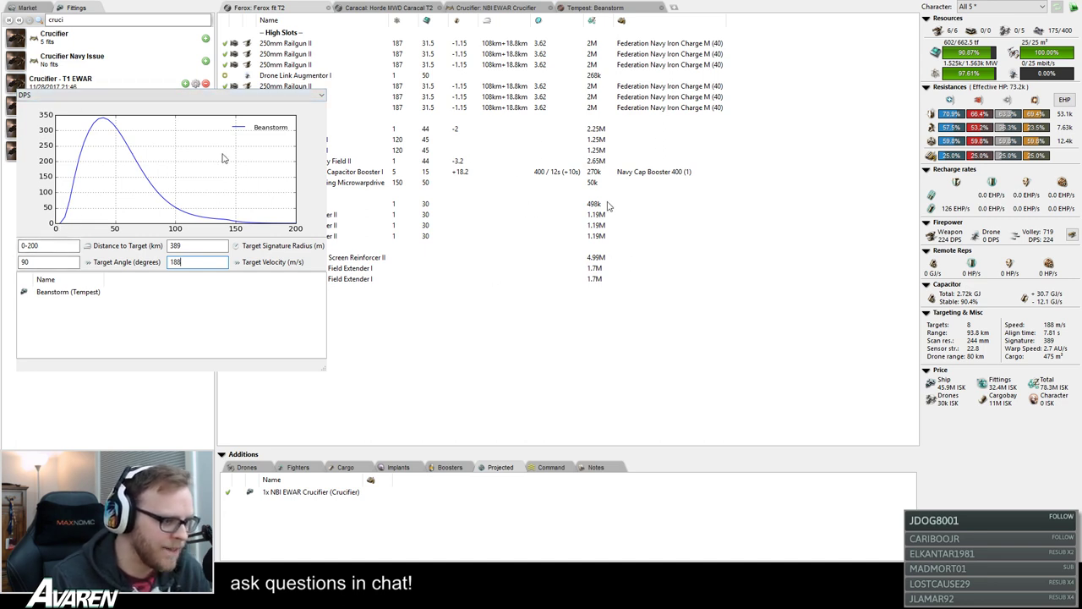
pyautogui.hotkey('shift', 'Tab')
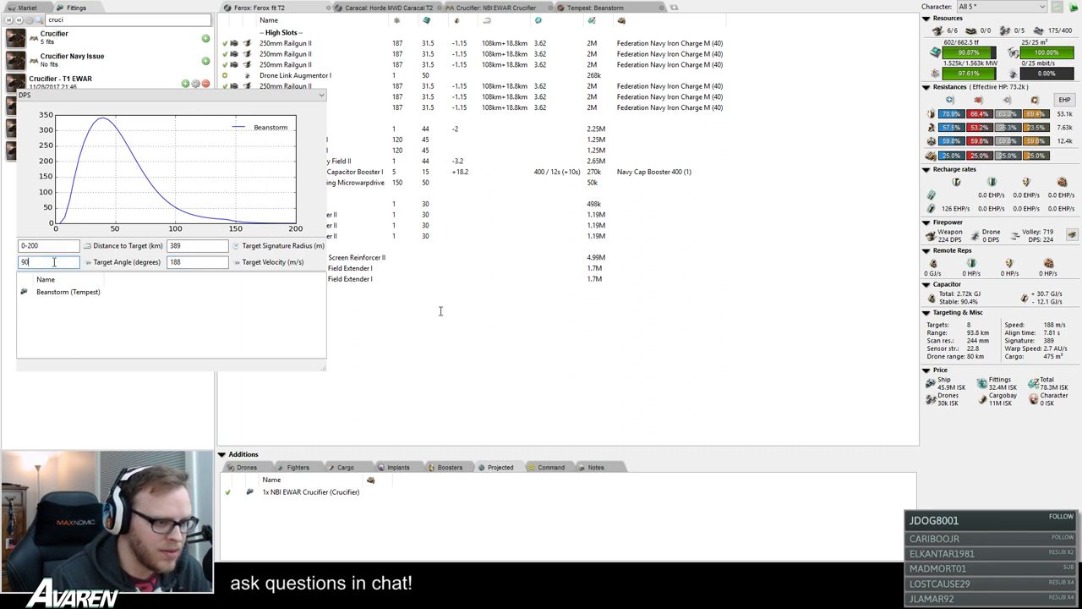
pyautogui.hotkey('shift', 'Tab')
pyautogui.doubleClick(198, 261)
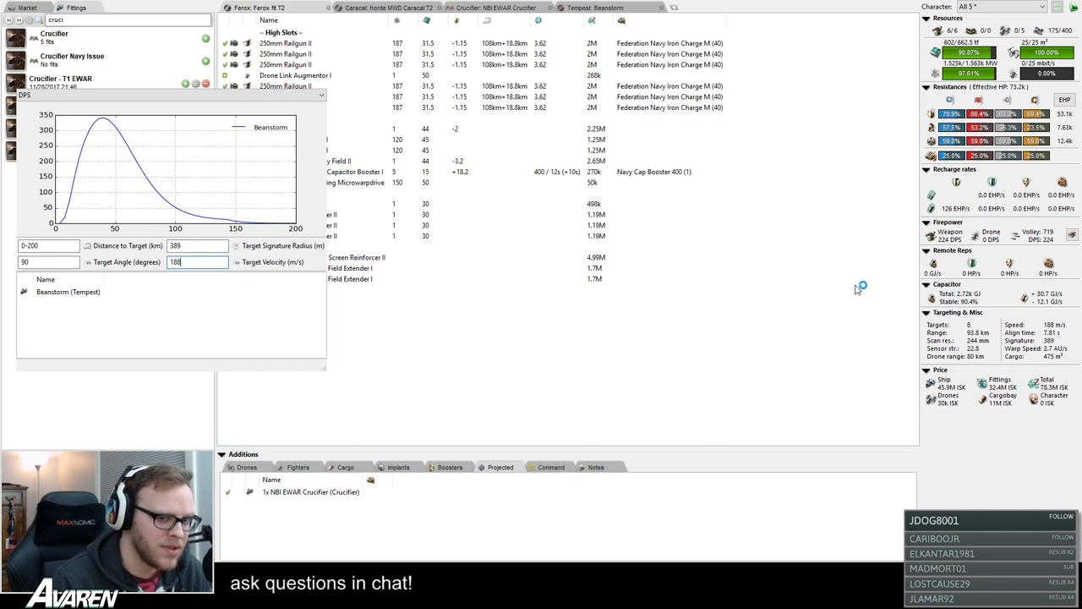
# - Return to the Tempest Beanstorm fit and load Republic Fleet Titanium Sabot L into its 1400mm 'Scout' Artillery I guns
pyautogui.click(576, 9)
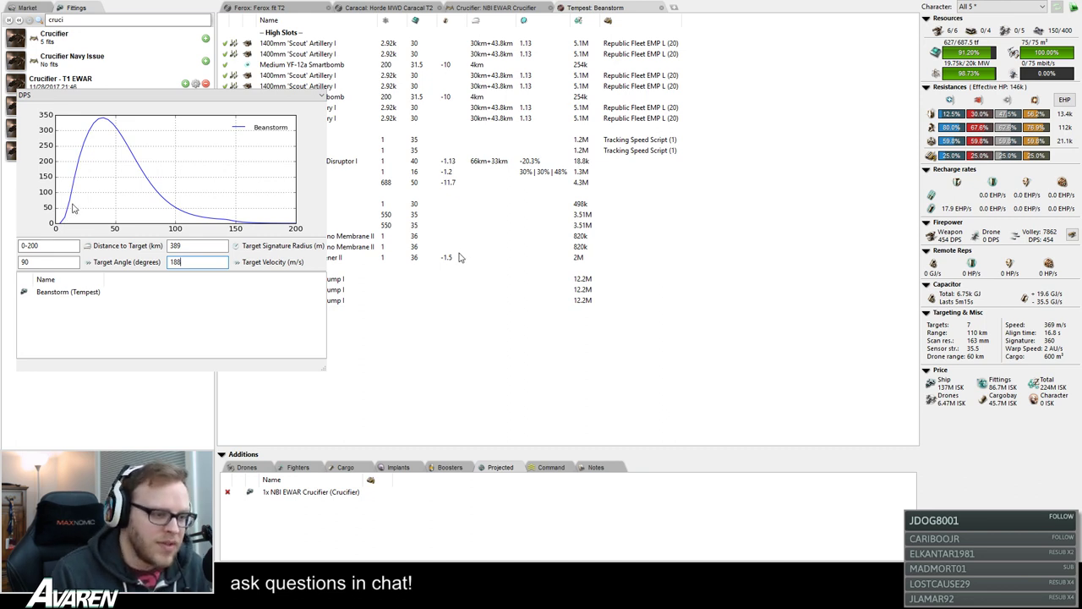
pyautogui.click(196, 246)
pyautogui.click(196, 263)
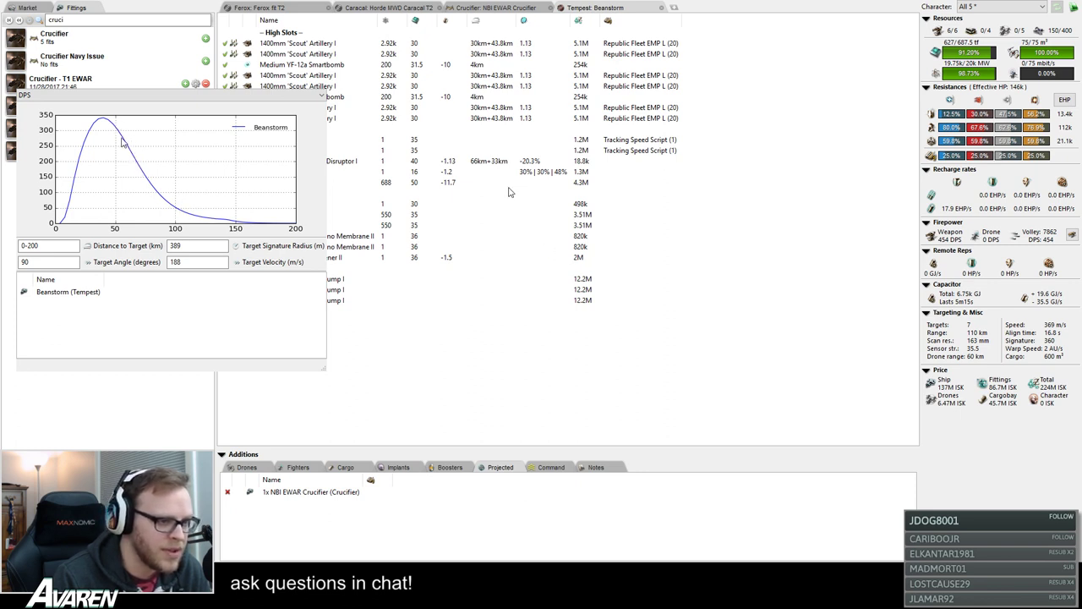
pyautogui.click(293, 44)
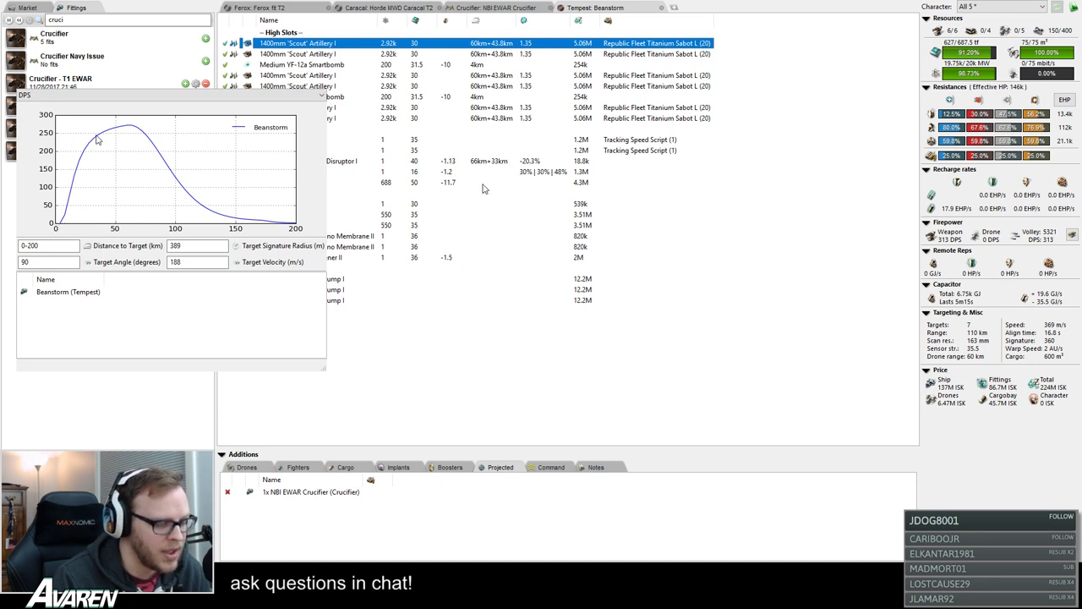
pyautogui.click(145, 122)
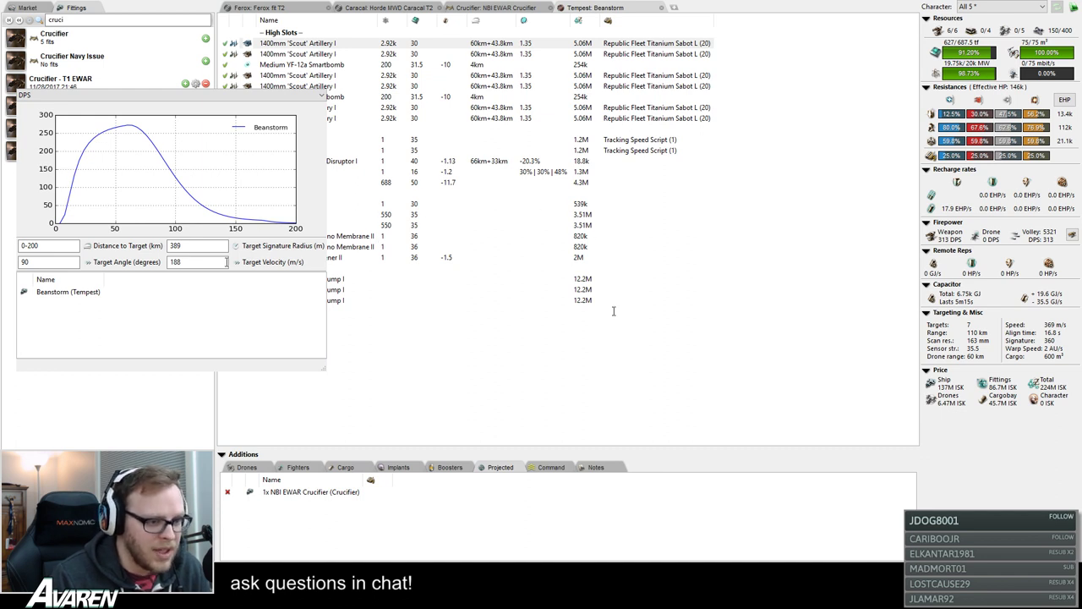
pyautogui.doubleClick(178, 262)
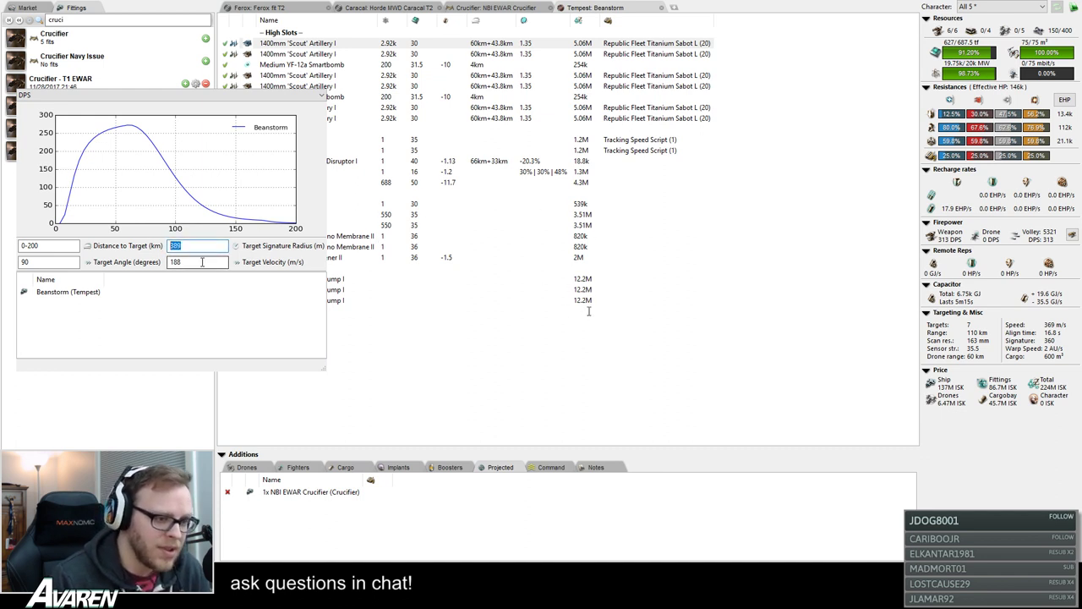
pyautogui.click(199, 263)
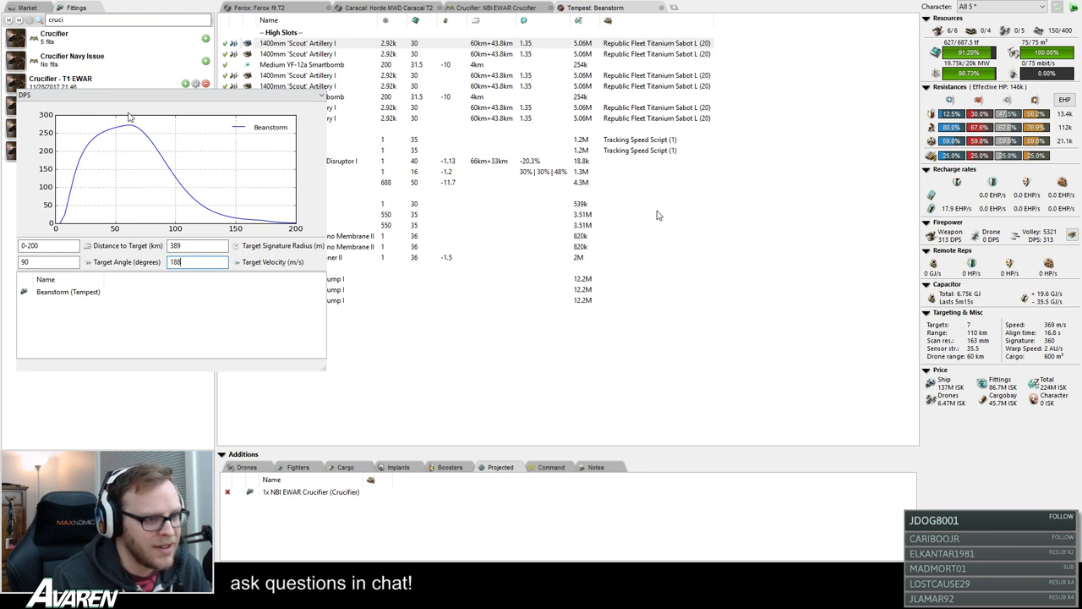
# - Load Republic Fleet EMP L into the Tempest's 1400mm 'Scout' Artillery I guns and Optimal Range Scripts into its two scripted mid-slot modules
pyautogui.click(298, 44)
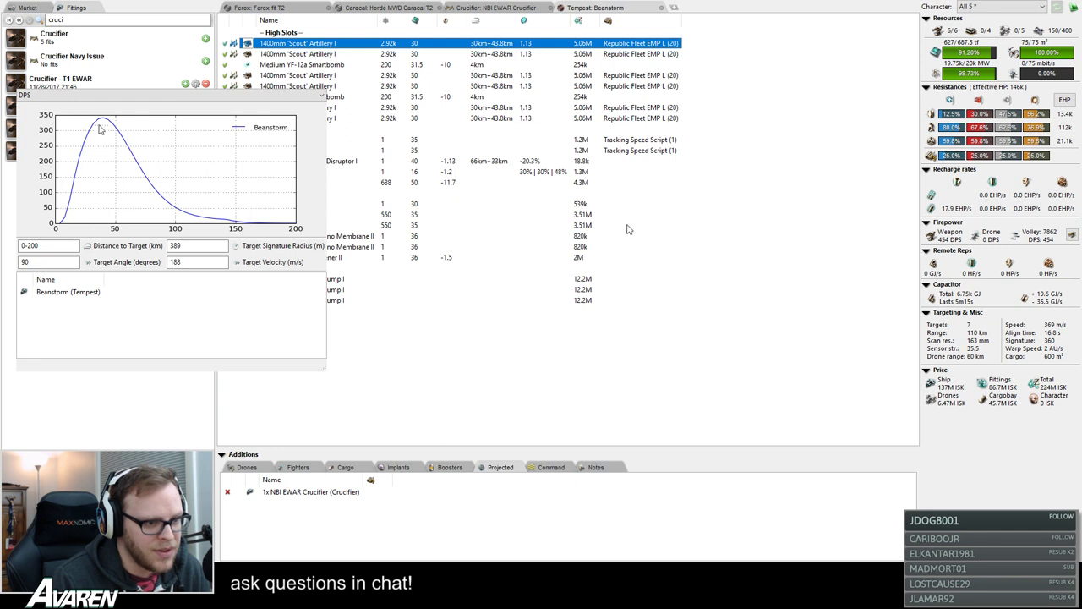
pyautogui.click(628, 312)
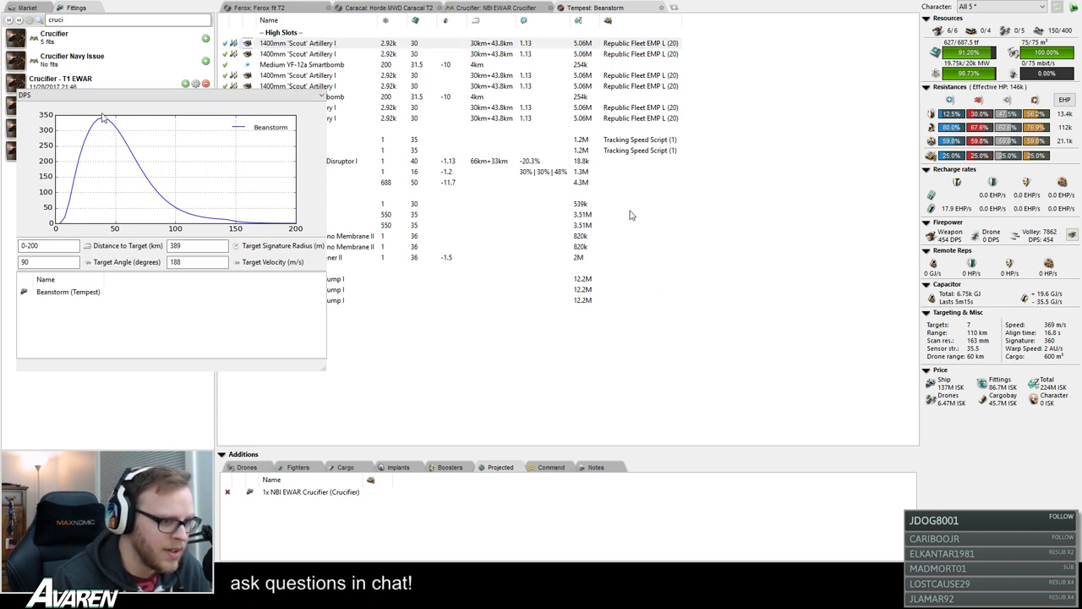
pyautogui.click(355, 140)
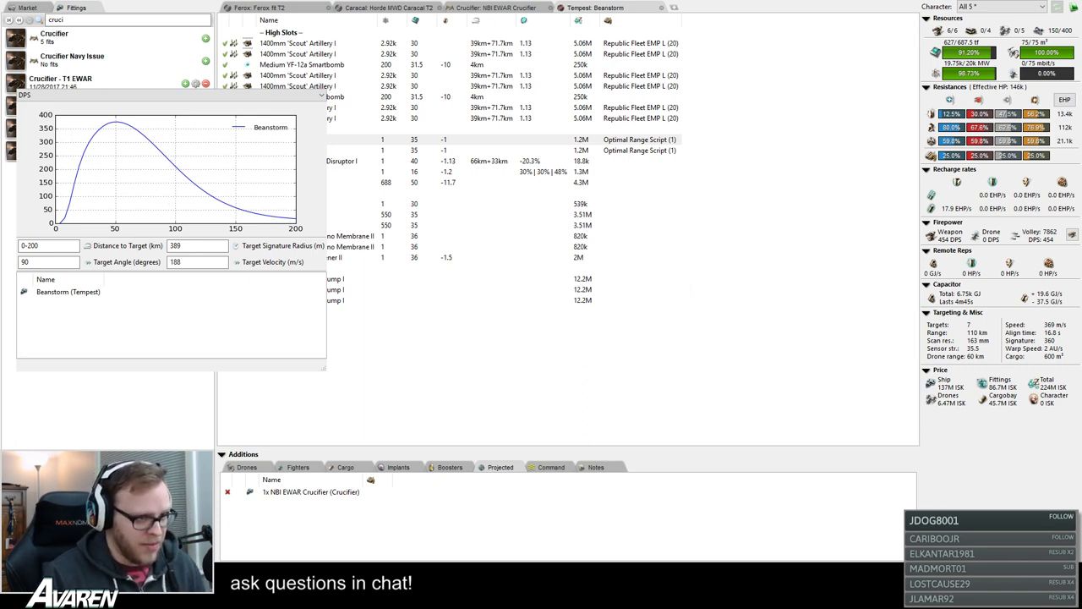
pyautogui.click(335, 139)
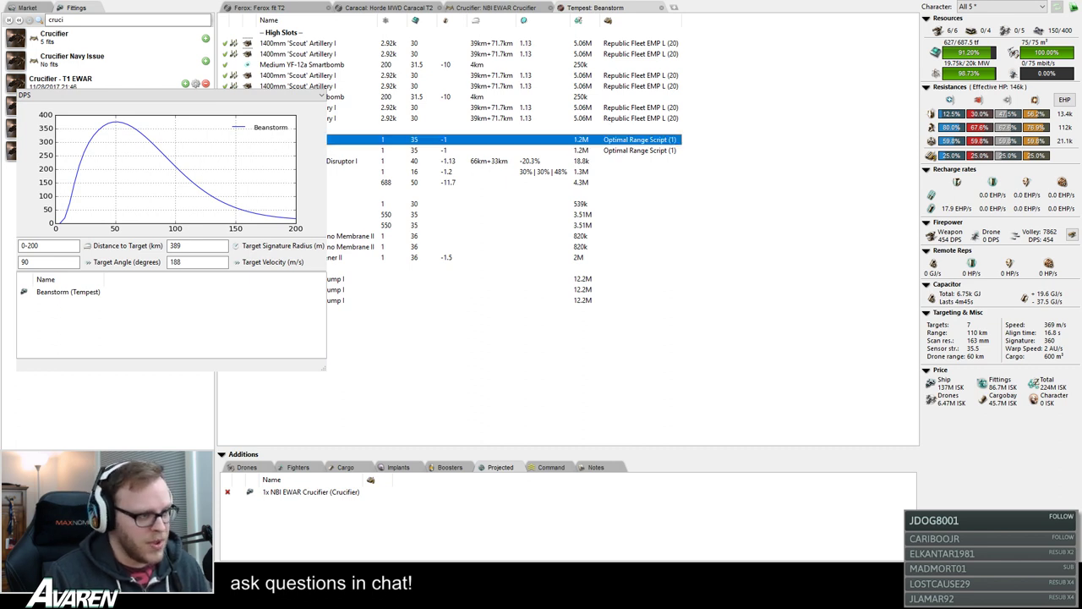
pyautogui.click(335, 151)
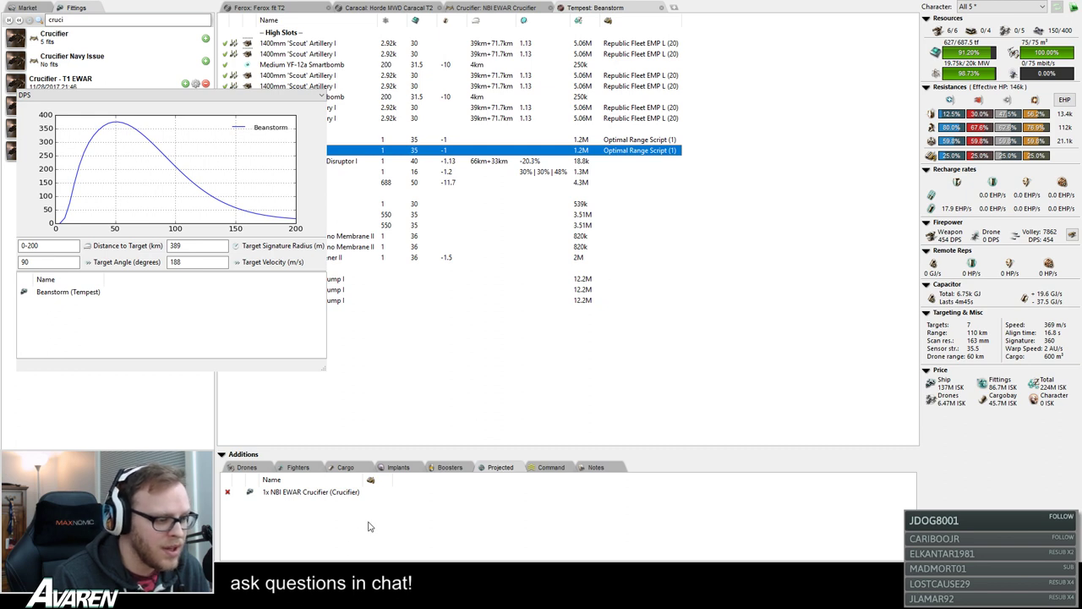
# - Toggle the projected NBI EWAR Crucifier on and off to compare the Tempest's DPS curves, leaving the projection disabled
pyautogui.click(286, 511)
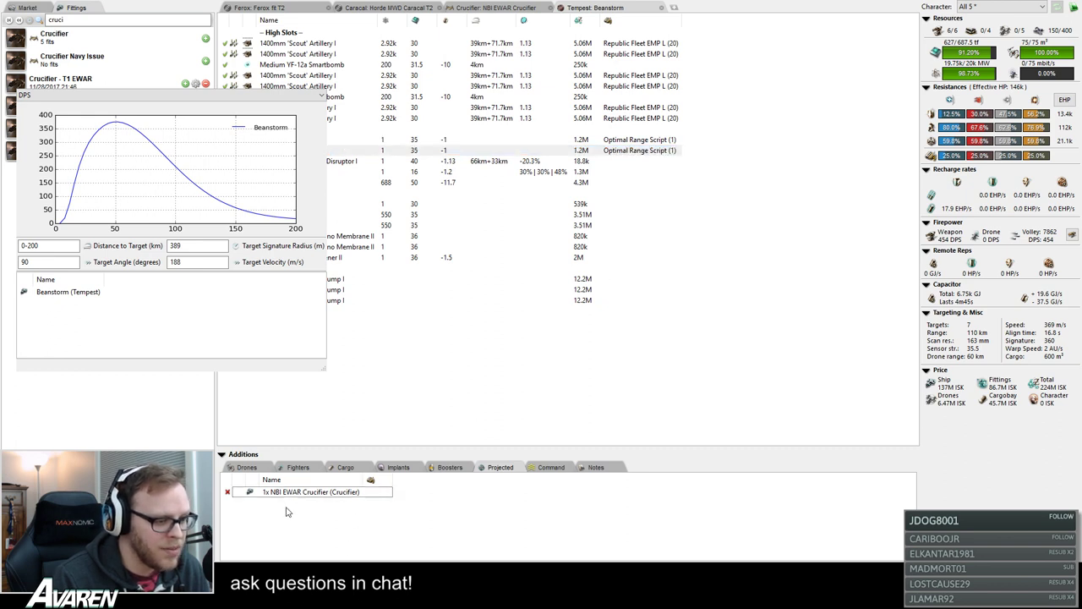
pyautogui.click(228, 492)
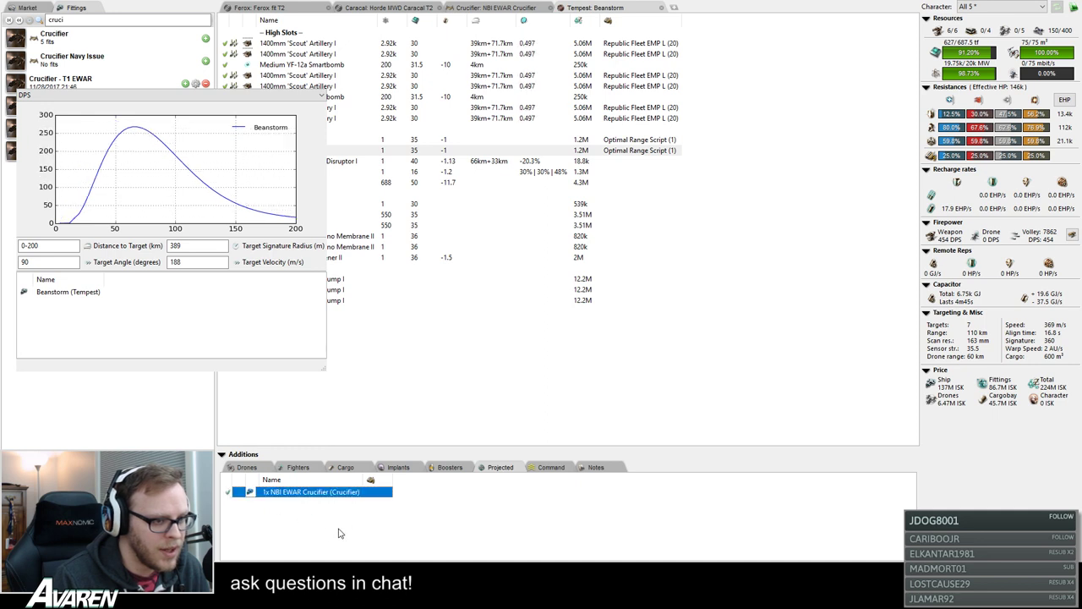
pyautogui.click(227, 492)
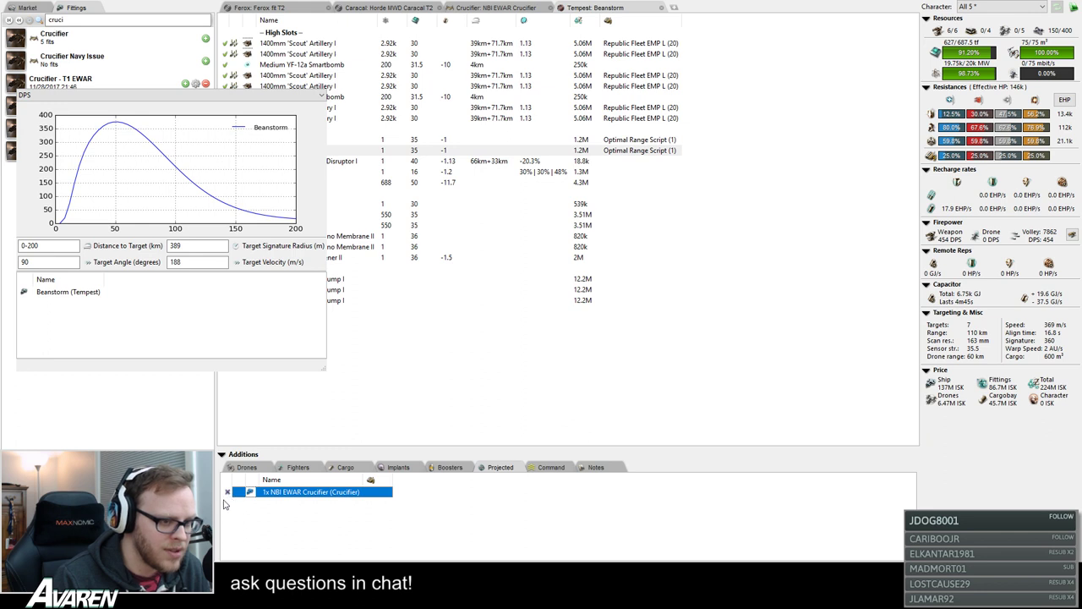
pyautogui.click(223, 505)
pyautogui.click(226, 492)
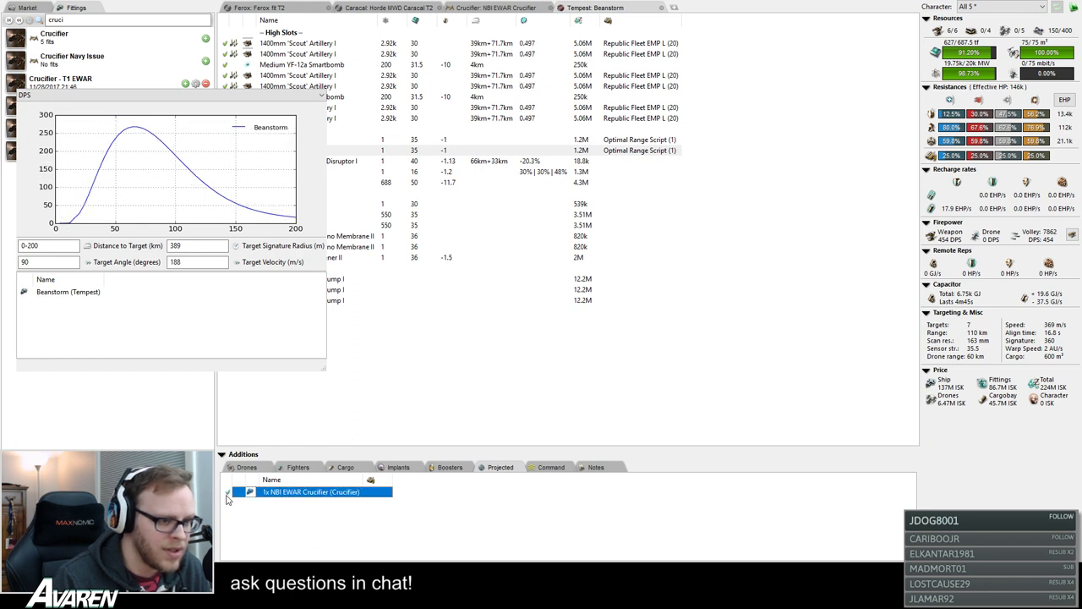
pyautogui.click(135, 142)
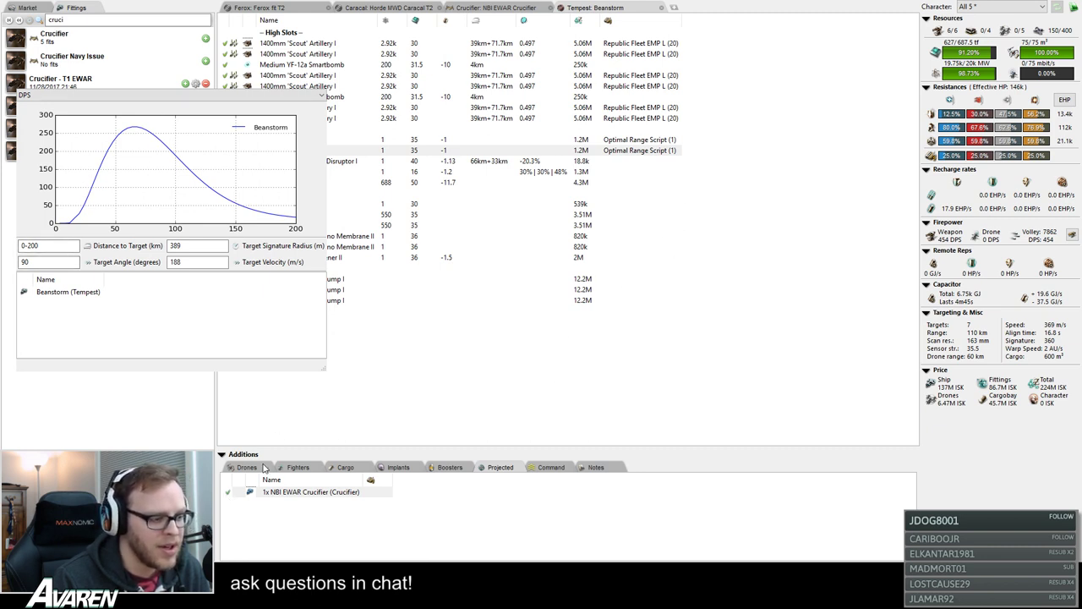
pyautogui.click(227, 493)
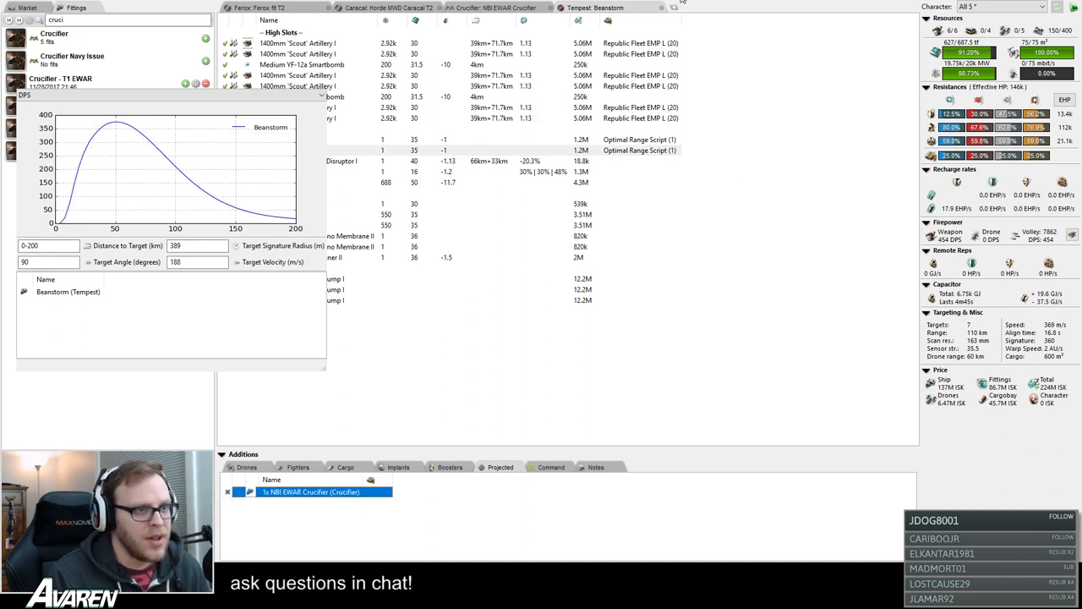
pyautogui.click(202, 245)
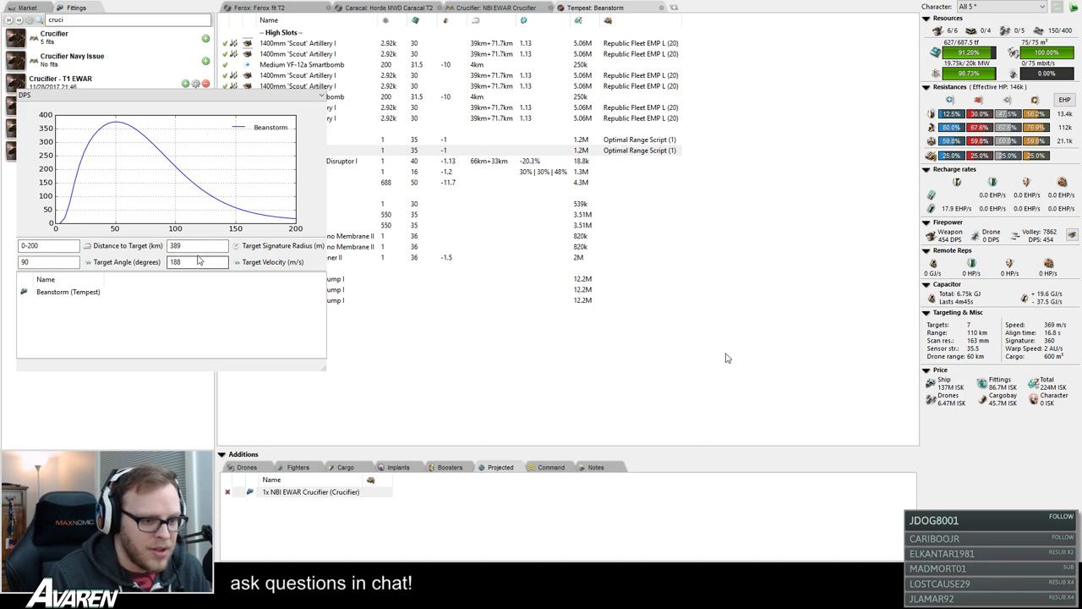
pyautogui.doubleClick(81, 20)
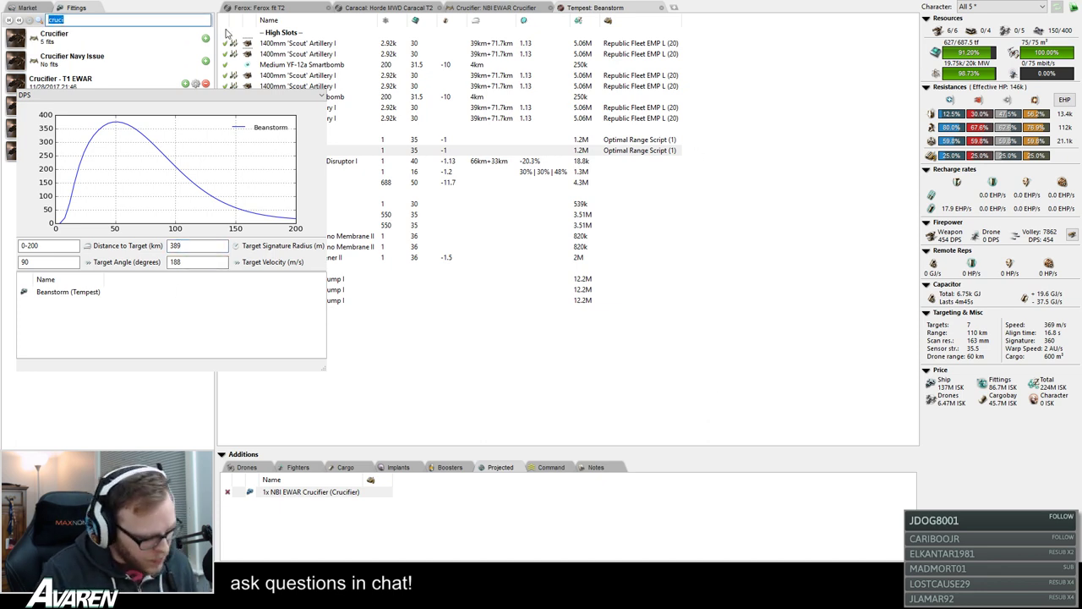
pyautogui.write('agu')
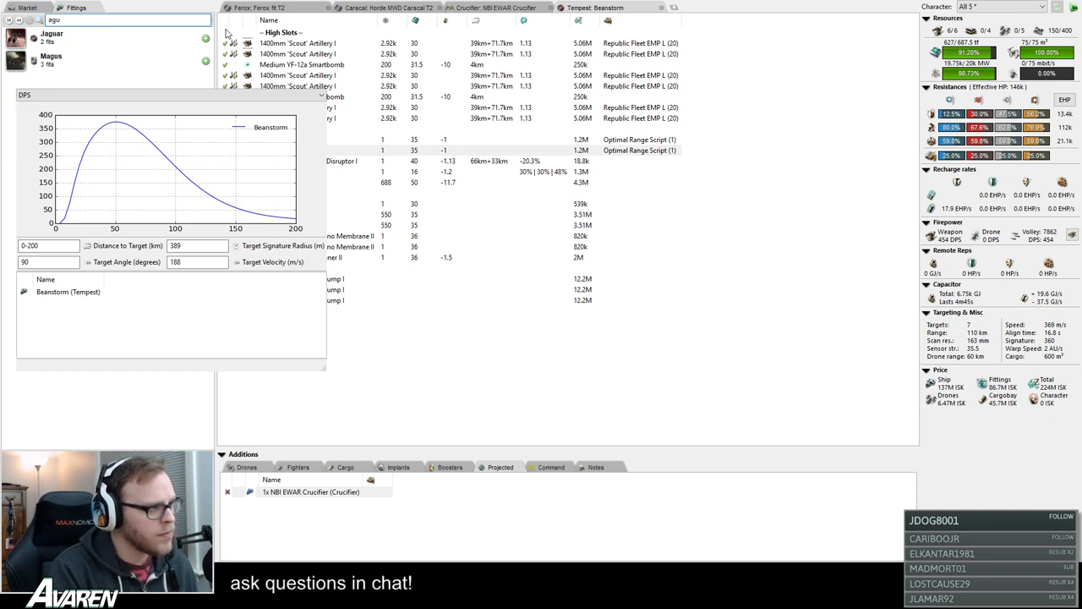
pyautogui.write('ugoro')
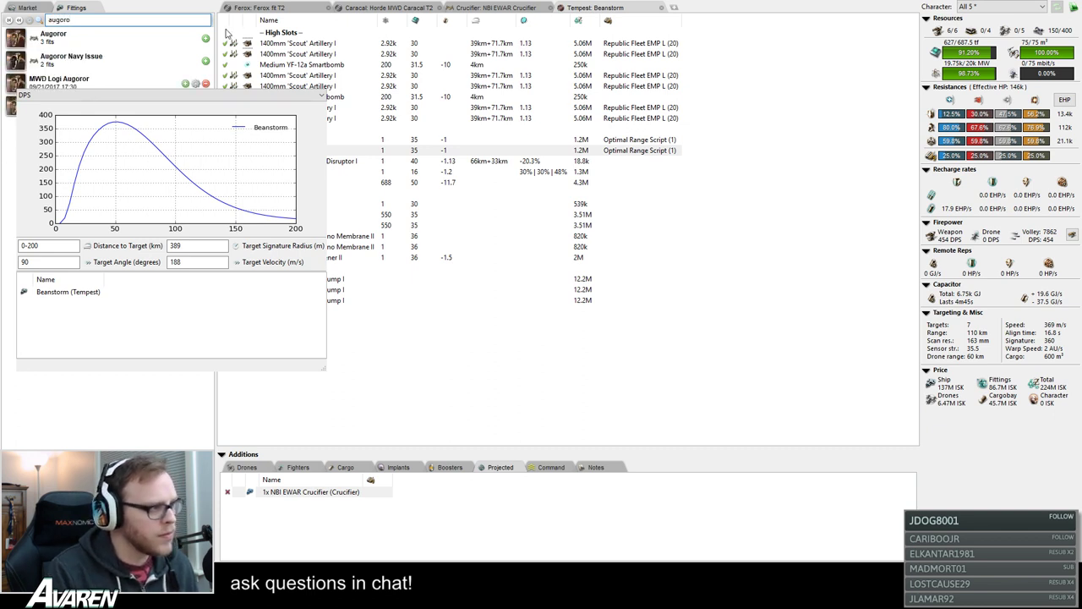
# - Search the fittings for guardian and open the Guardian fit named Dont Shoot Please's Guardian
pyautogui.hotkey('ctrl', 'a')
pyautogui.write('gyua')
pyautogui.press('BackSpace')
pyautogui.press('BackSpace')
pyautogui.write('uardian')
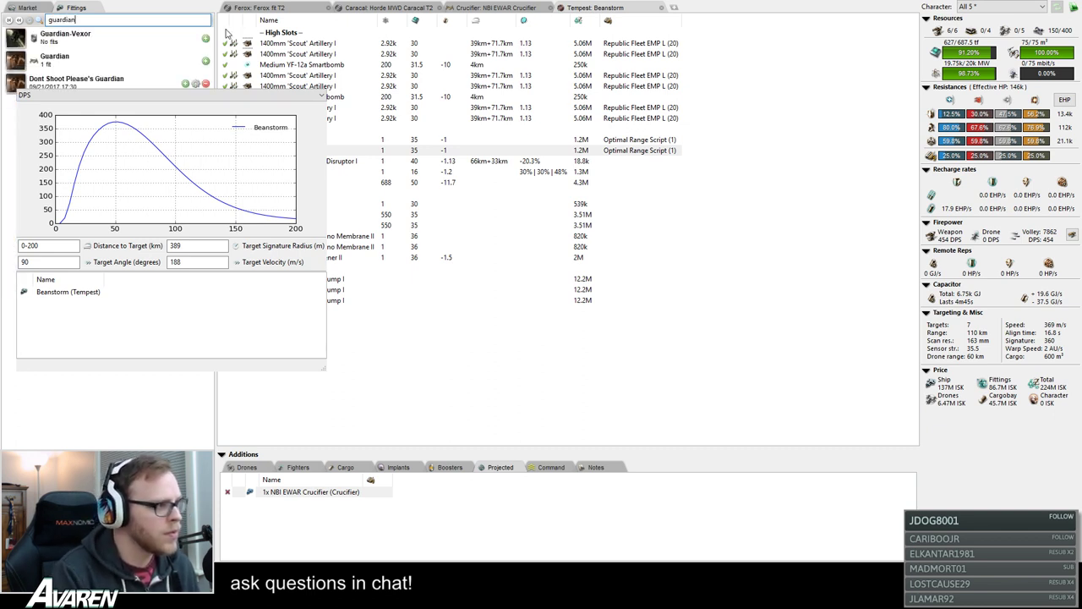
pyautogui.click(57, 54)
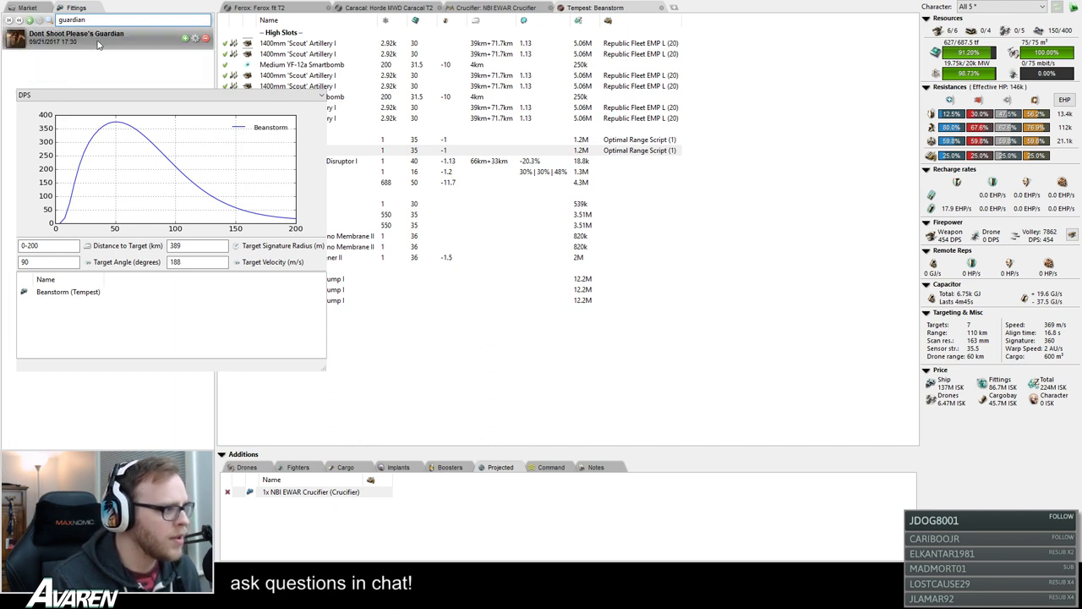
pyautogui.click(92, 40)
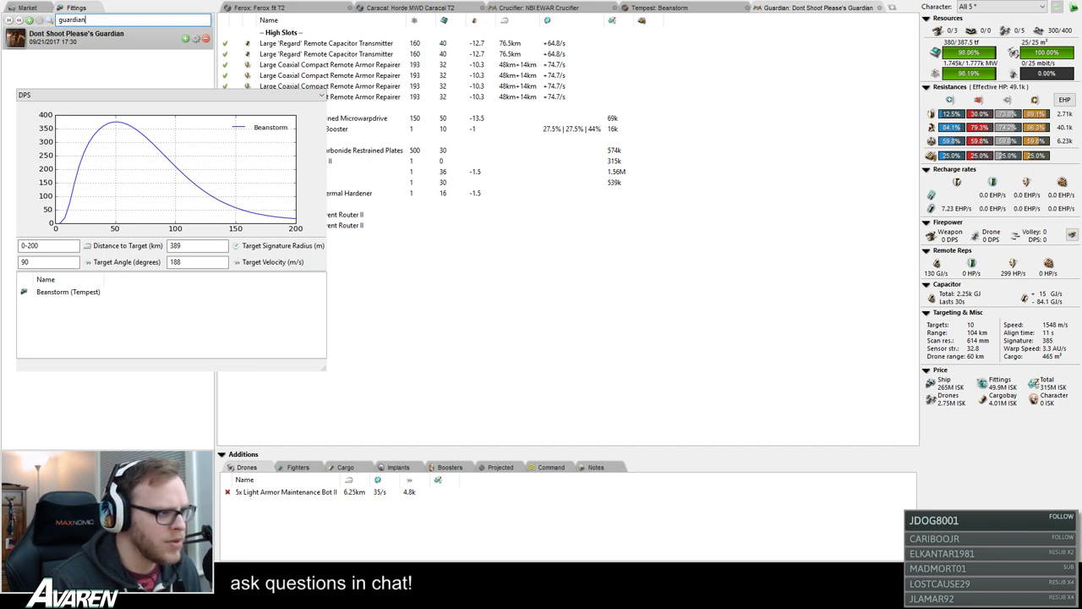
# - Replace the Guardian's microwarpdrive with a 10MN afterburner
pyautogui.click(381, 118)
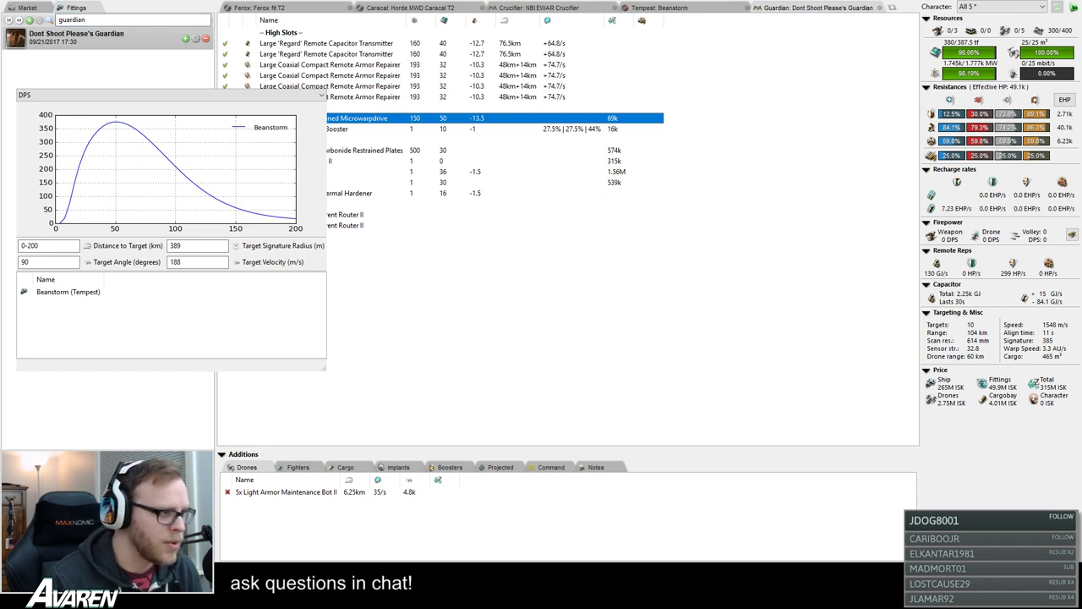
pyautogui.press('Delete')
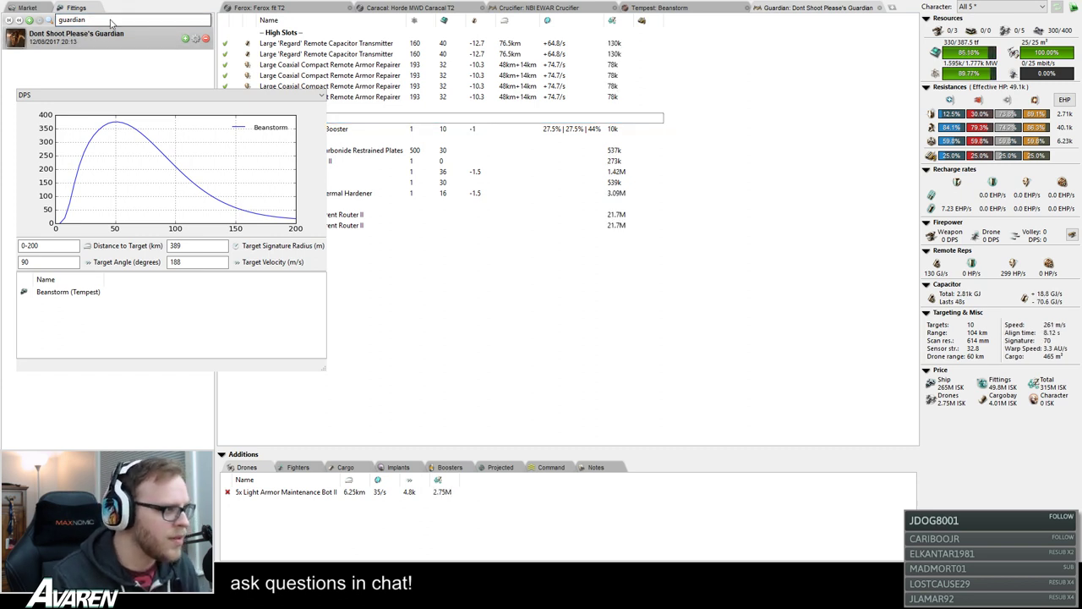
pyautogui.click(32, 8)
pyautogui.tripleClick(77, 19)
pyautogui.write('10mn')
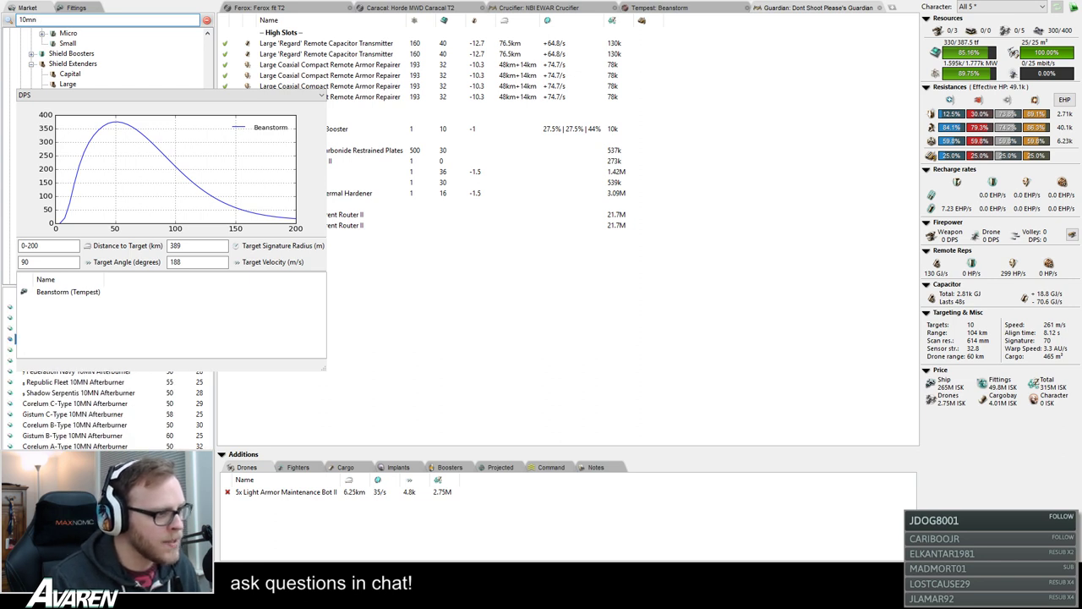
pyautogui.press('Return')
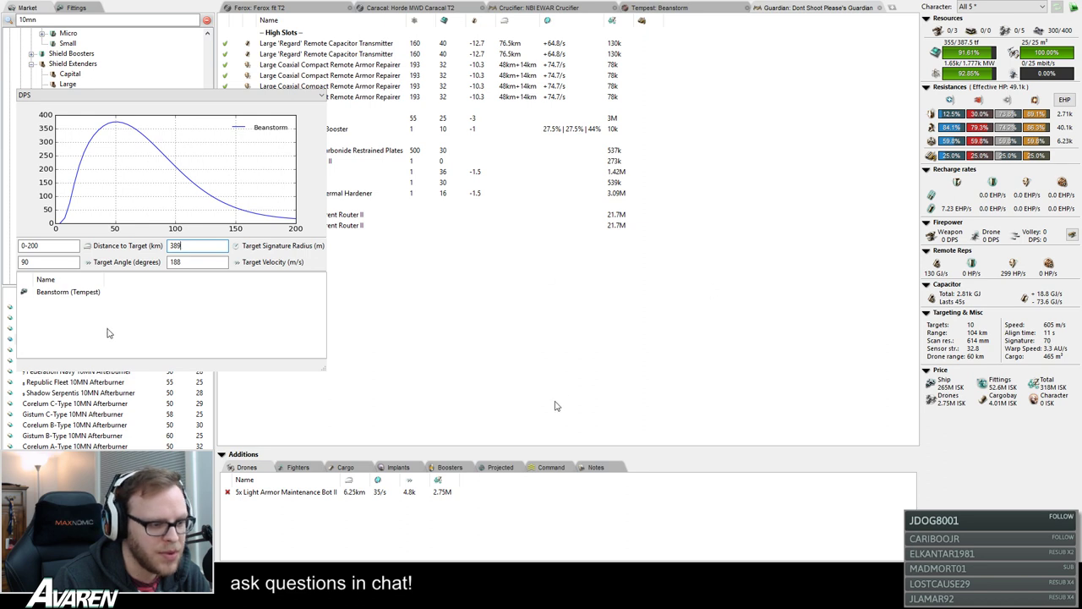
pyautogui.click(545, 469)
pyautogui.click(503, 469)
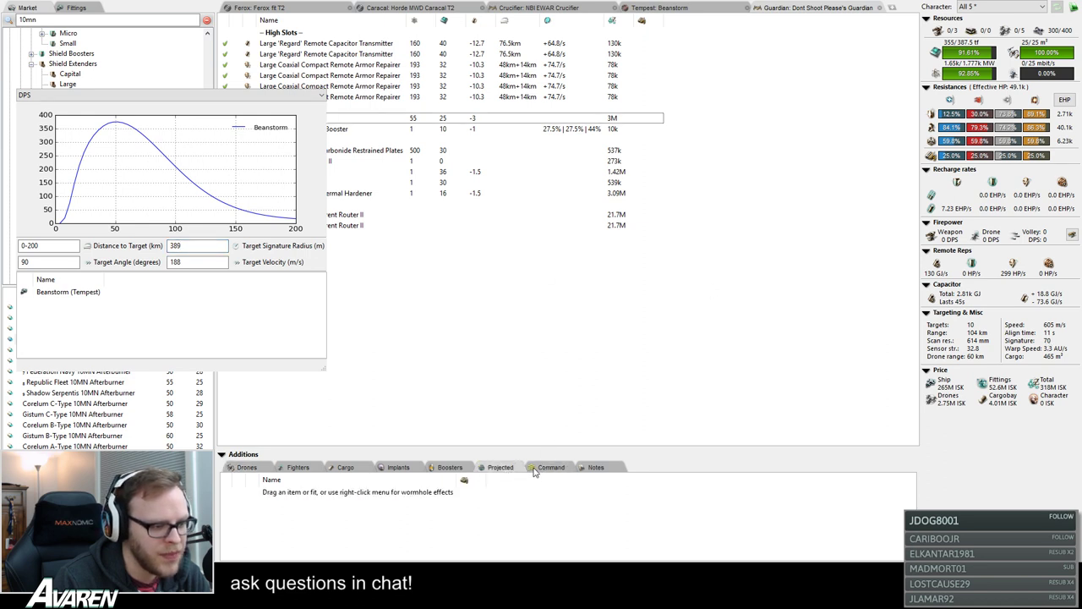
pyautogui.click(537, 471)
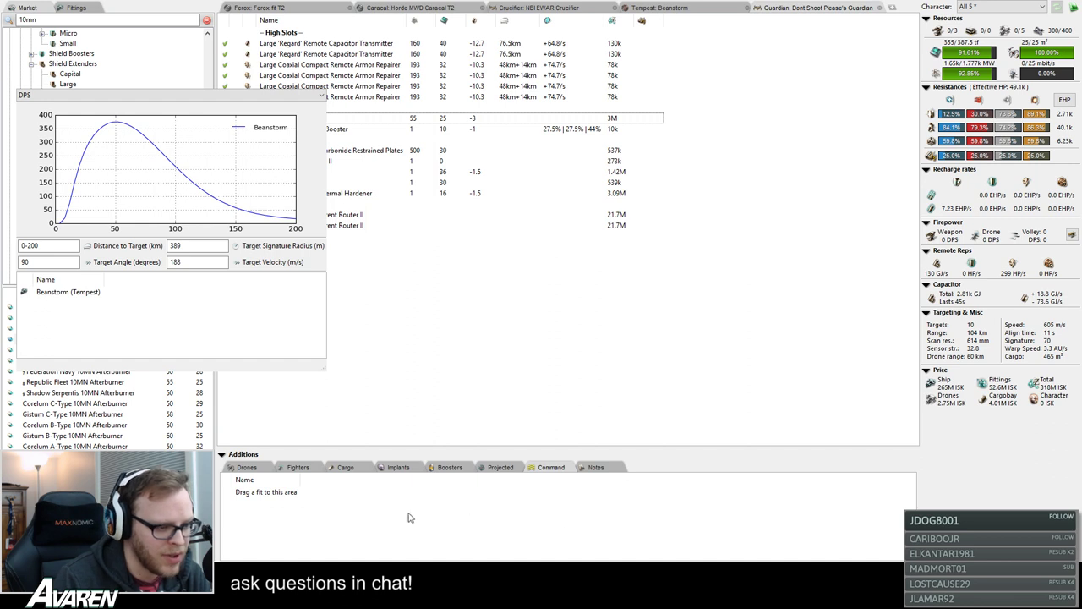
pyautogui.click(500, 469)
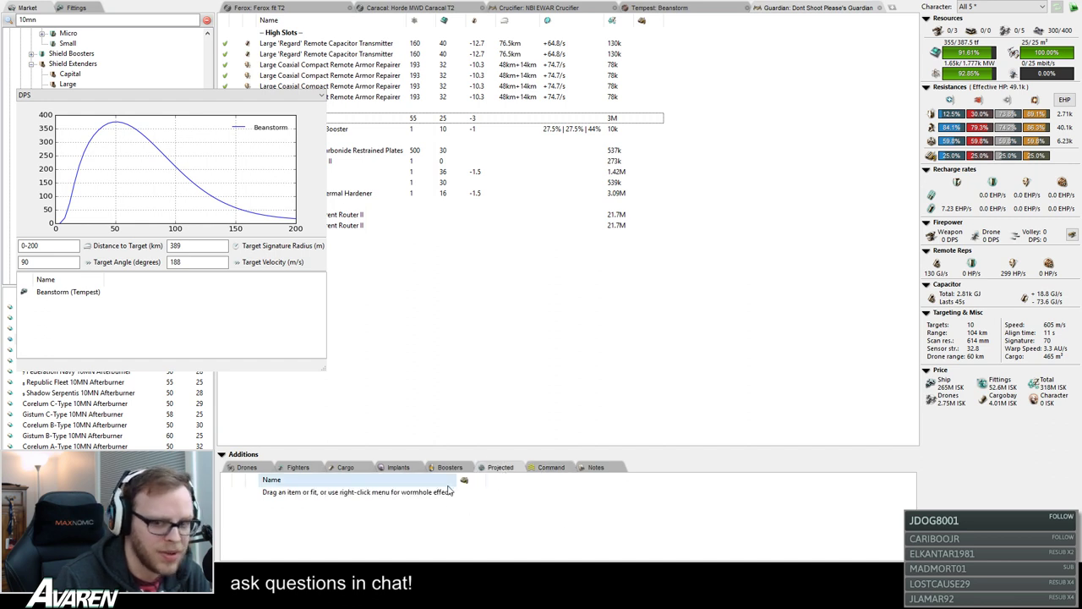
pyautogui.click(205, 246)
pyautogui.hotkey('ctrl', 'a')
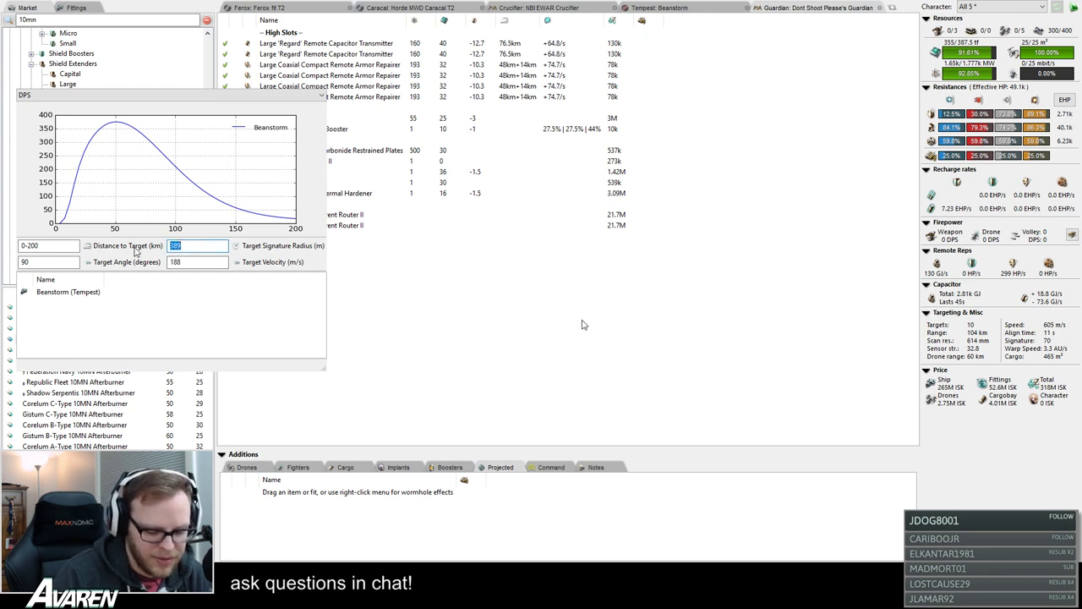
pyautogui.write('605')
pyautogui.click(200, 263)
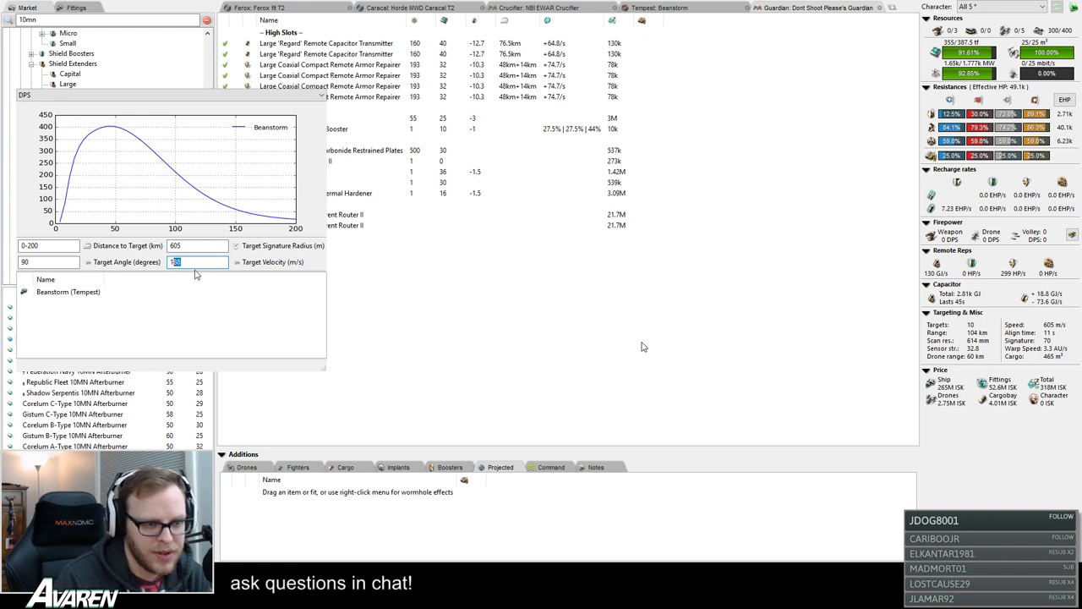
pyautogui.doubleClick(195, 262)
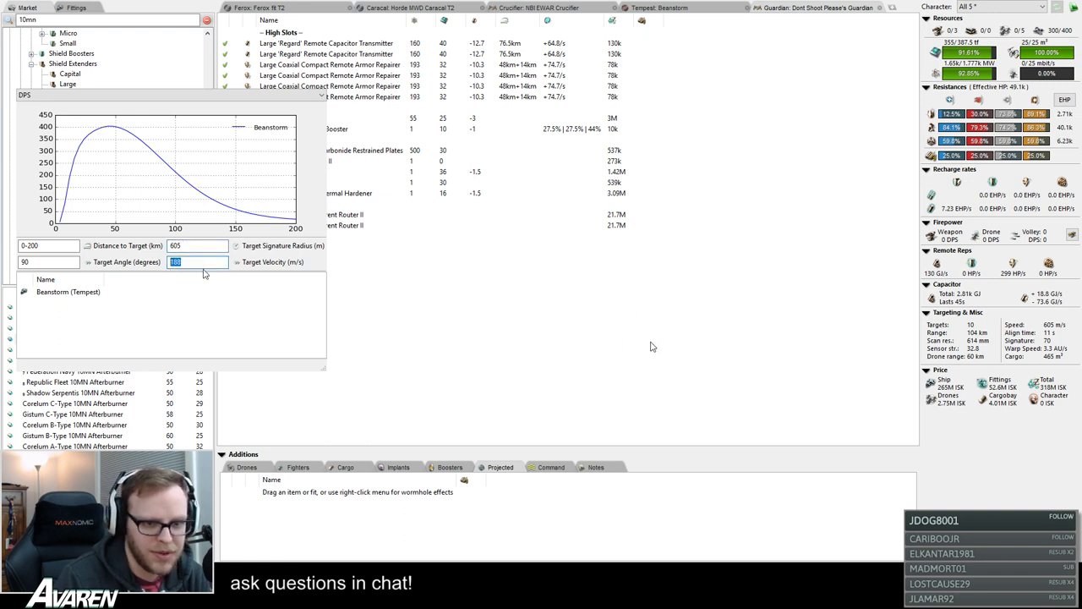
# - Enter the Guardian's values in the DPS graph: target signature radius 70 m and target velocity 605 m/s
pyautogui.doubleClick(184, 246)
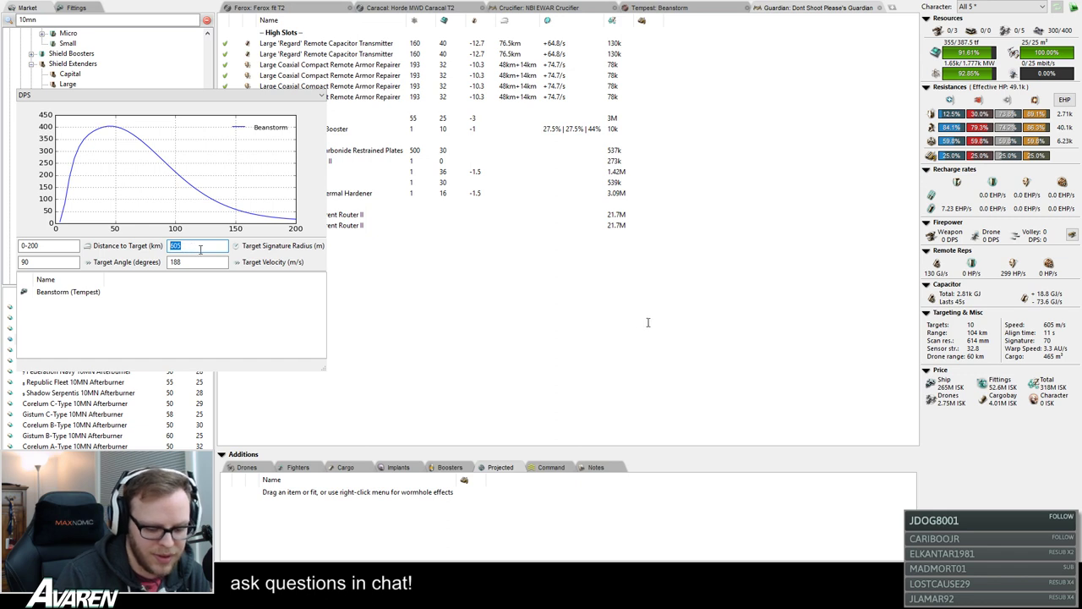
pyautogui.write('70')
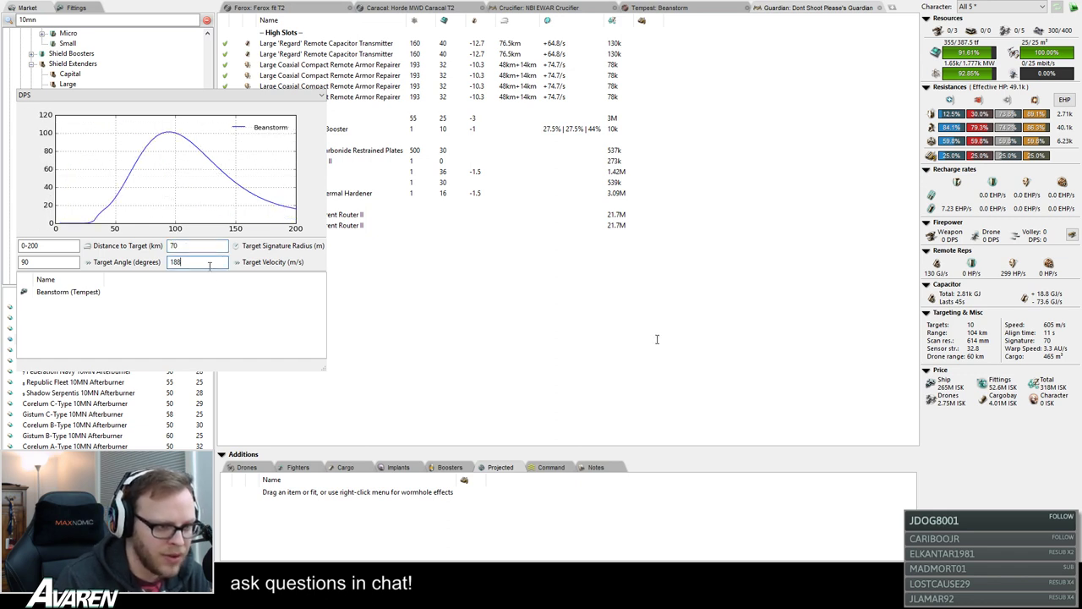
pyautogui.doubleClick(193, 262)
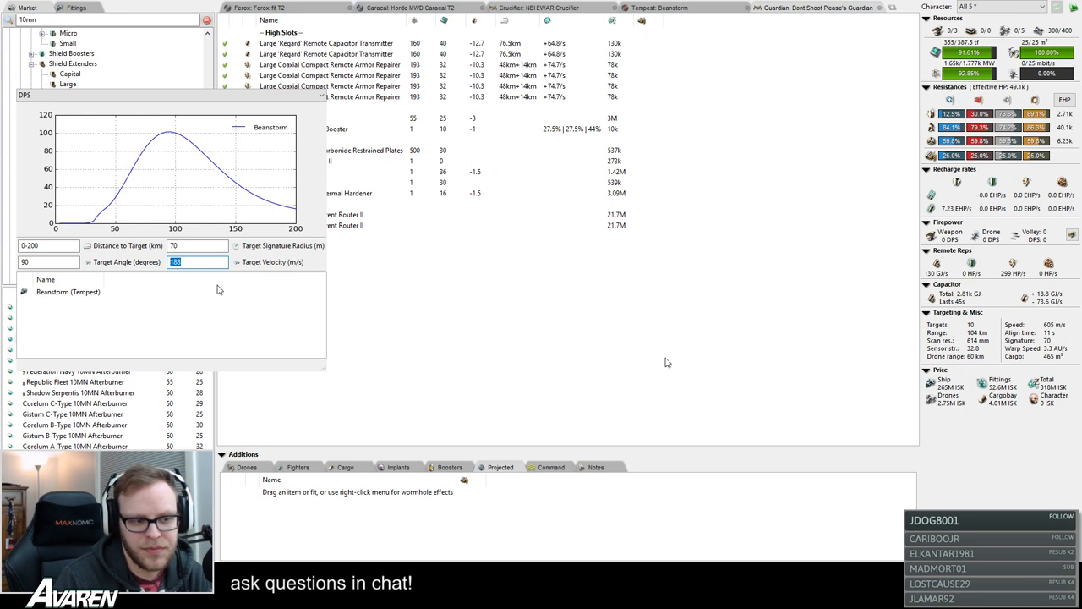
pyautogui.click(202, 262)
pyautogui.doubleClick(203, 262)
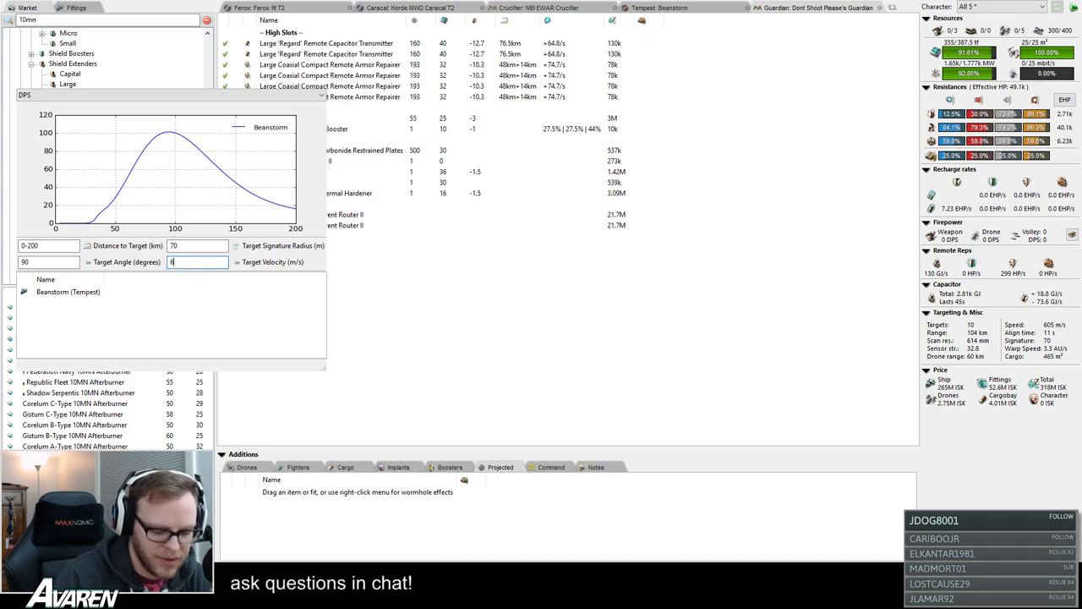
pyautogui.write('605')
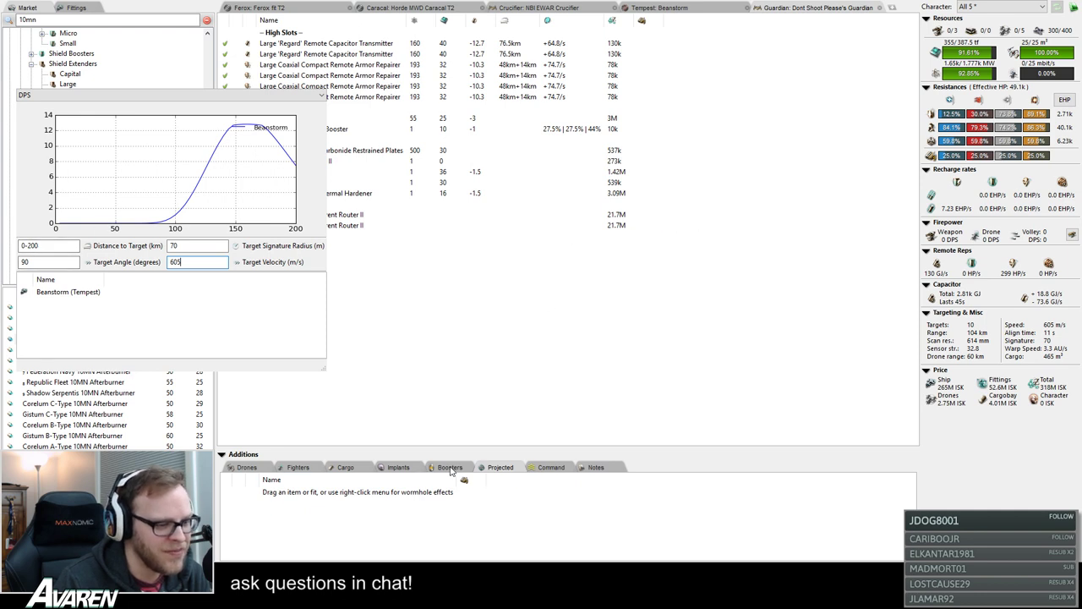
# - Return to the Tempest Beanstorm fit and enable the projected NBI EWAR Crucifier
pyautogui.hotkey('ctrl', 'shift', 'Tab')
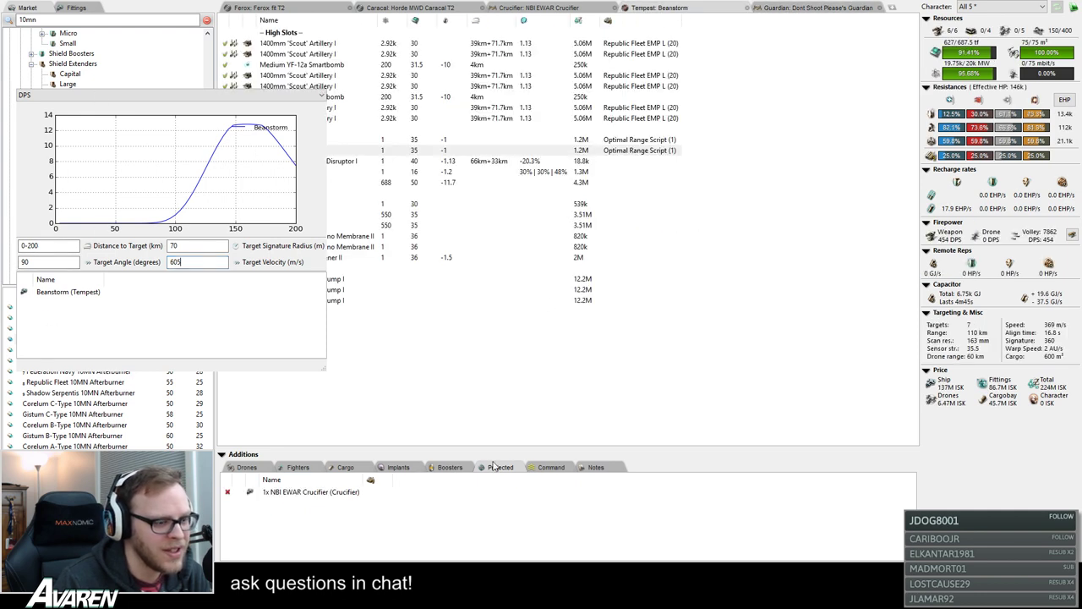
pyautogui.click(228, 492)
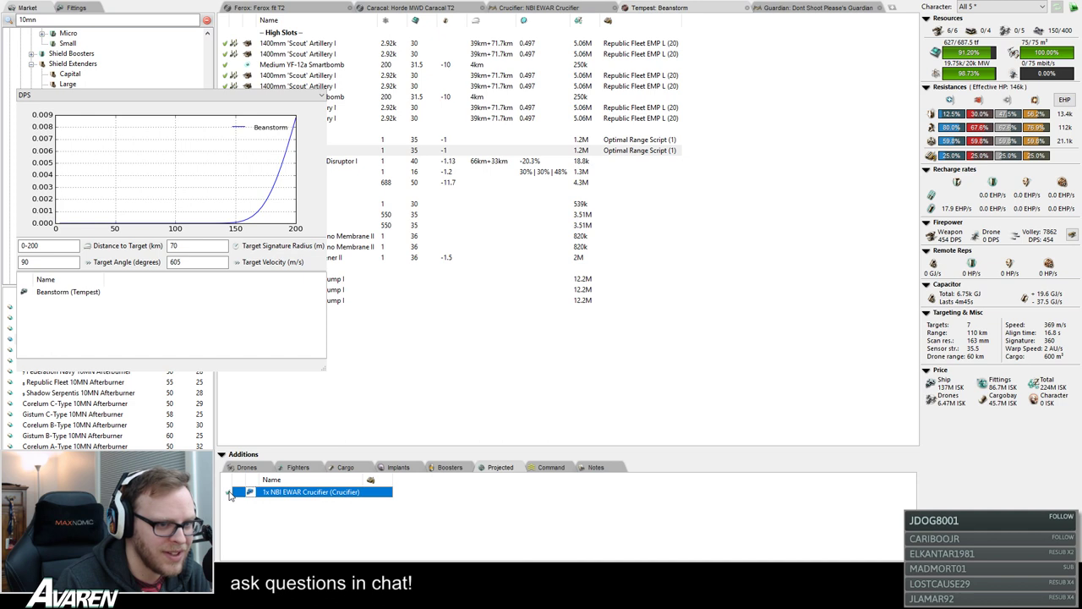
# - Set the DPS graph's target angle to 45 degrees and toggle the projected NBI EWAR Crucifier to compare its effect on the curve
pyautogui.click(227, 493)
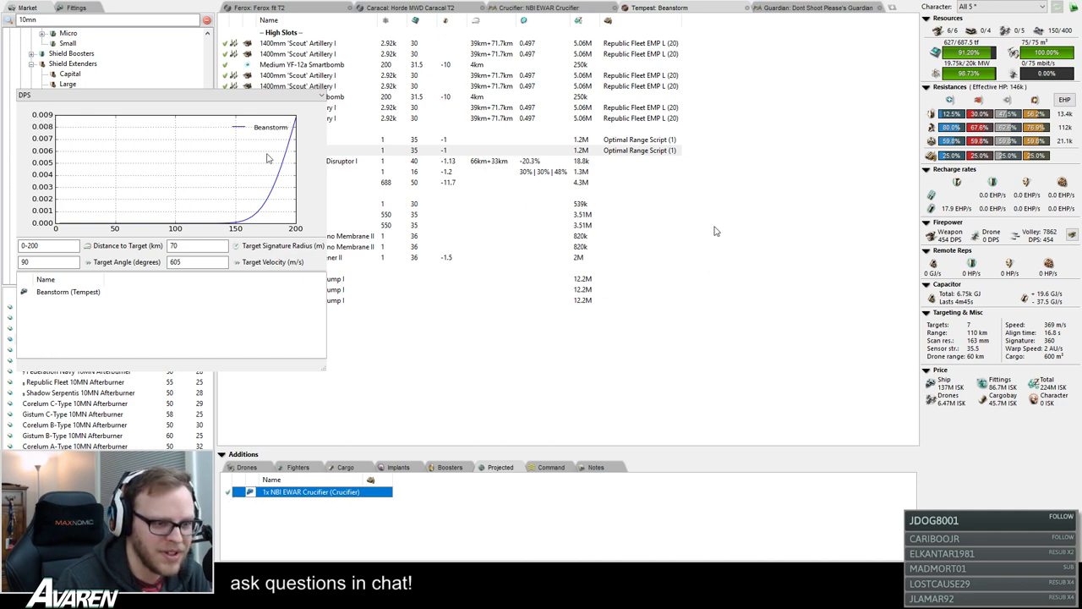
pyautogui.click(228, 493)
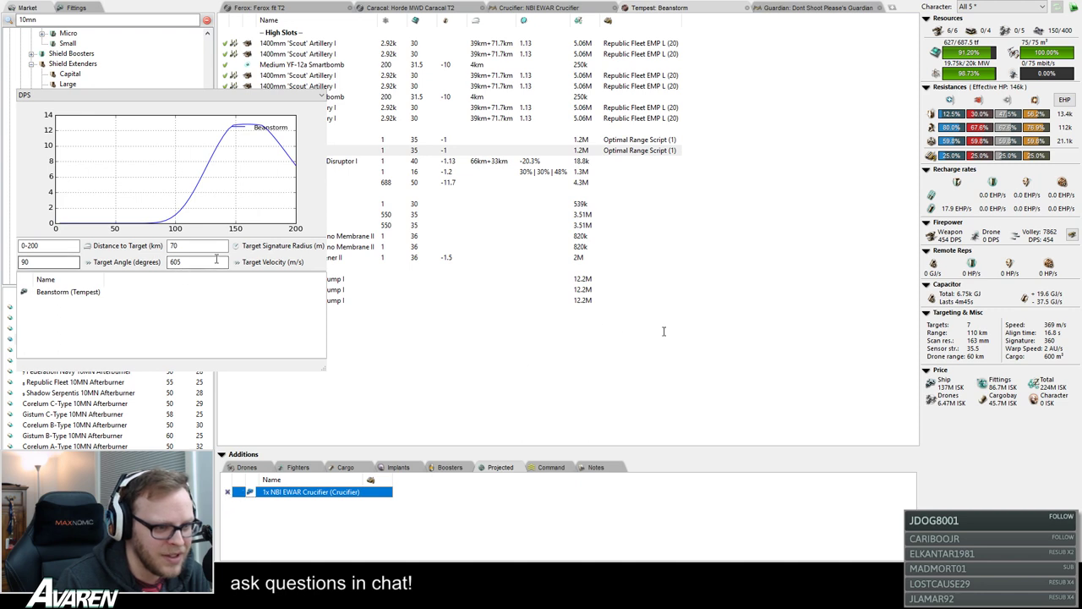
pyautogui.click(129, 277)
pyautogui.write('45')
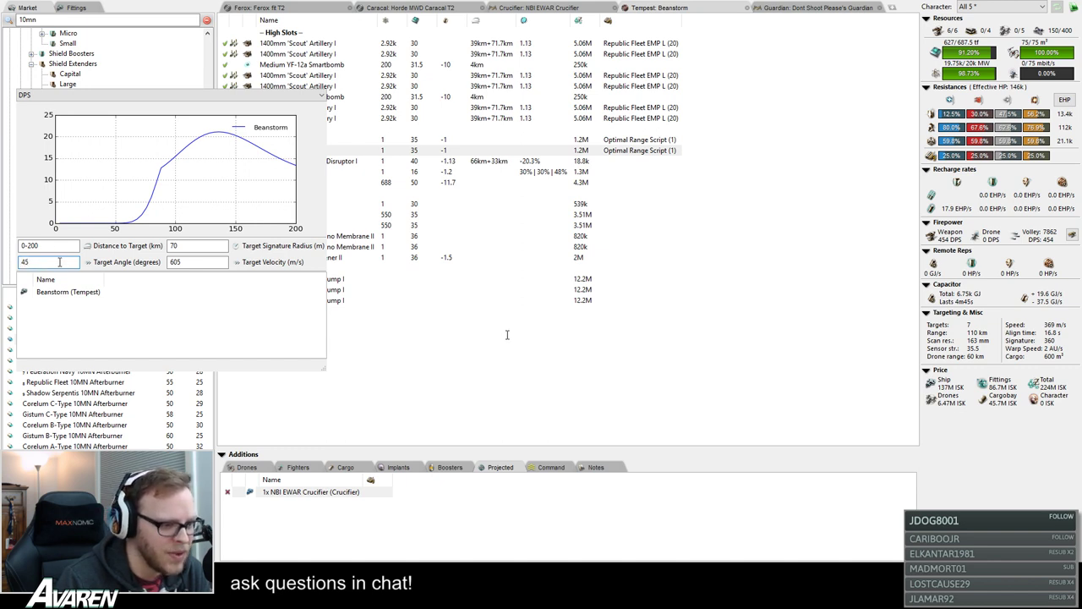
pyautogui.click(227, 494)
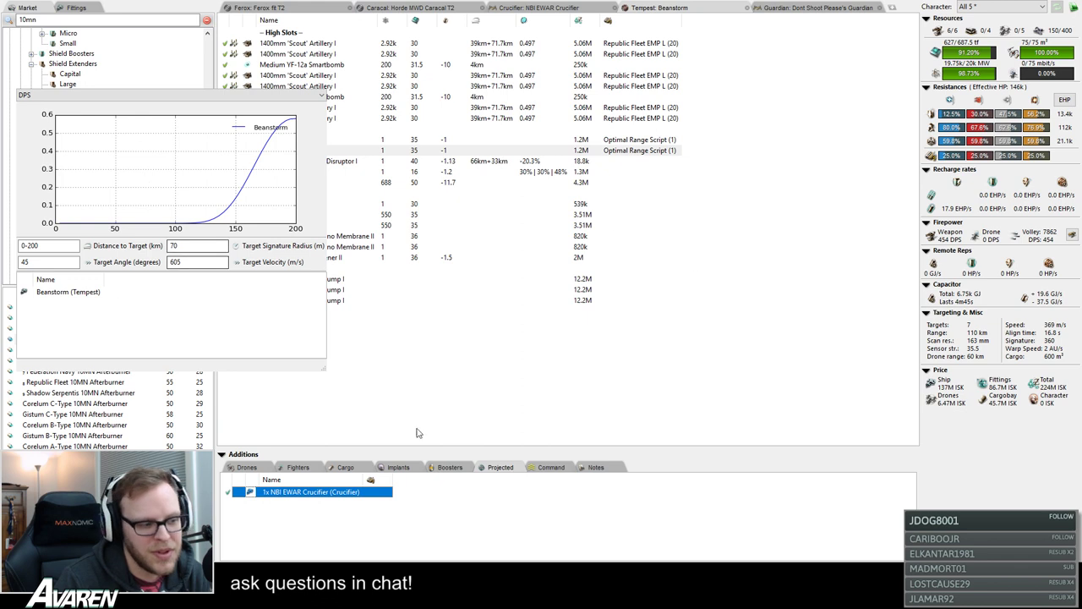
pyautogui.click(226, 494)
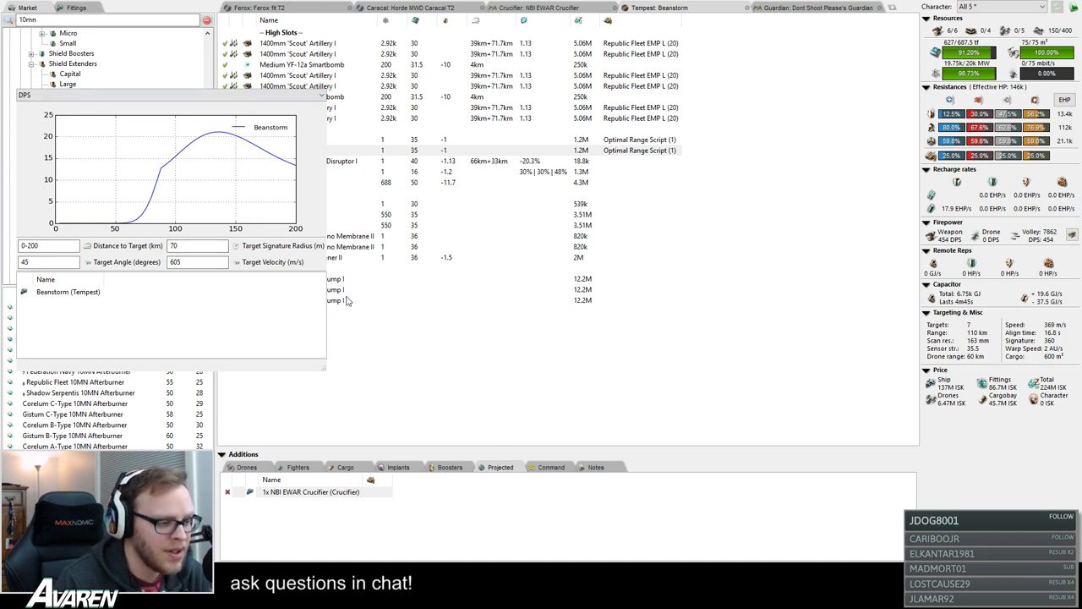
# - Remove the projected NBI EWAR Crucifier from the Tempest Beanstorm fit
pyautogui.click(319, 495)
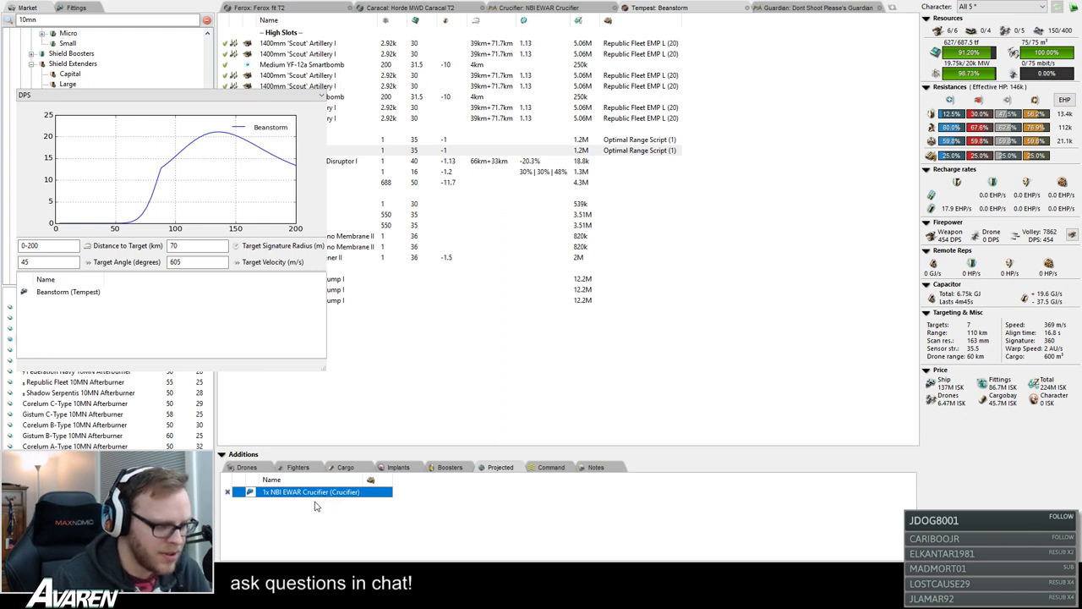
pyautogui.click(443, 478)
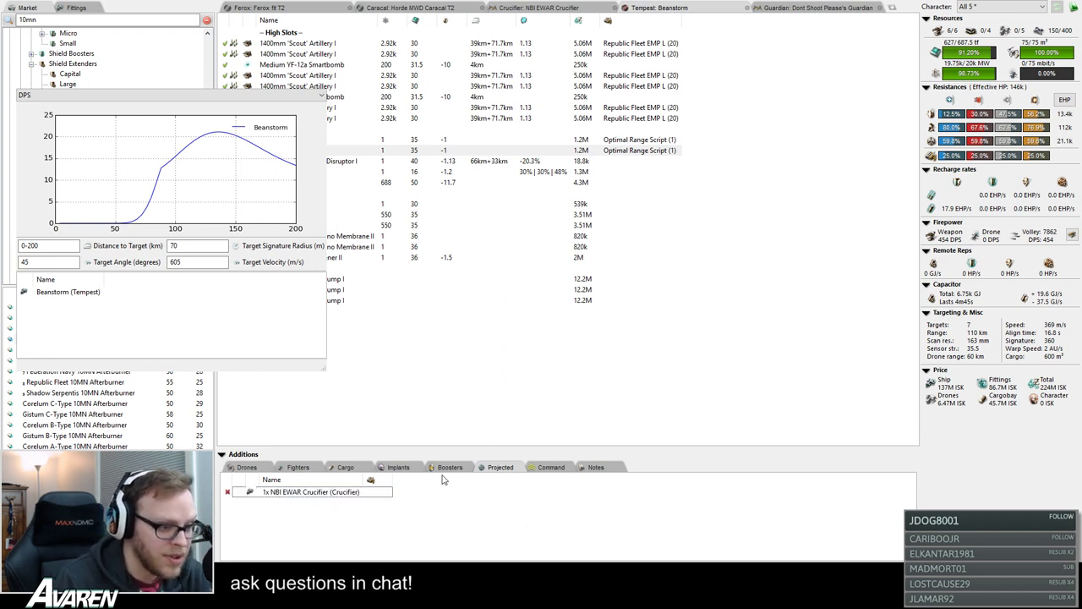
pyautogui.click(364, 373)
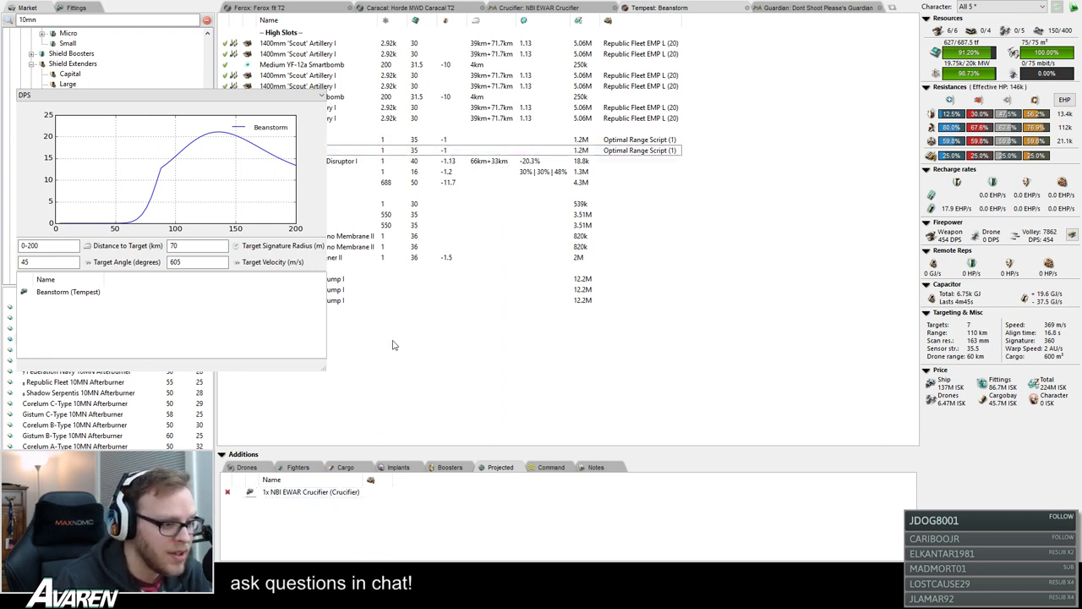
pyautogui.click(127, 324)
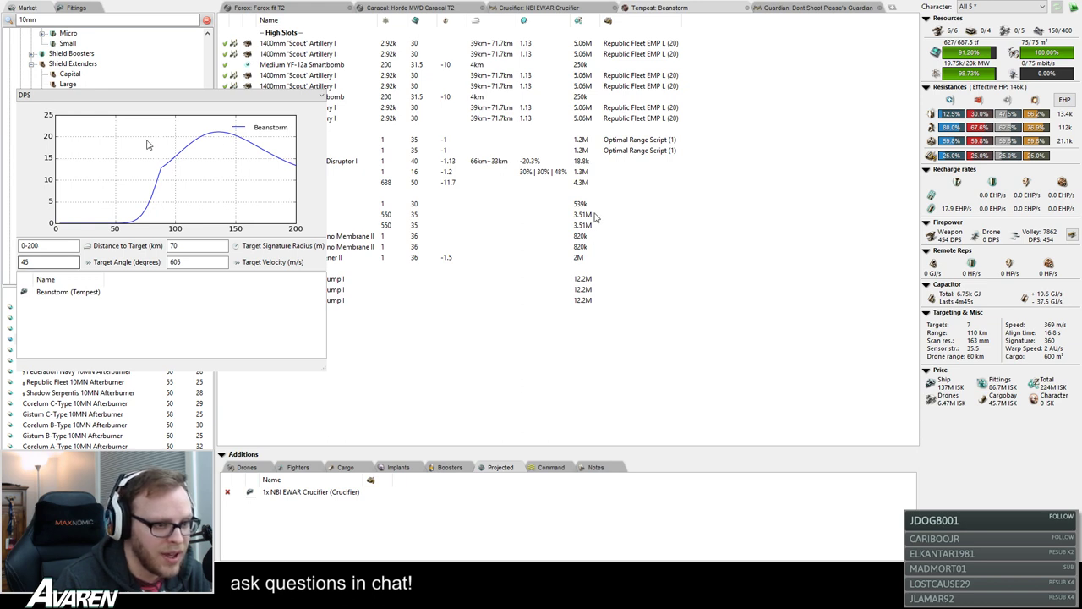
pyautogui.click(296, 492)
pyautogui.press('Delete')
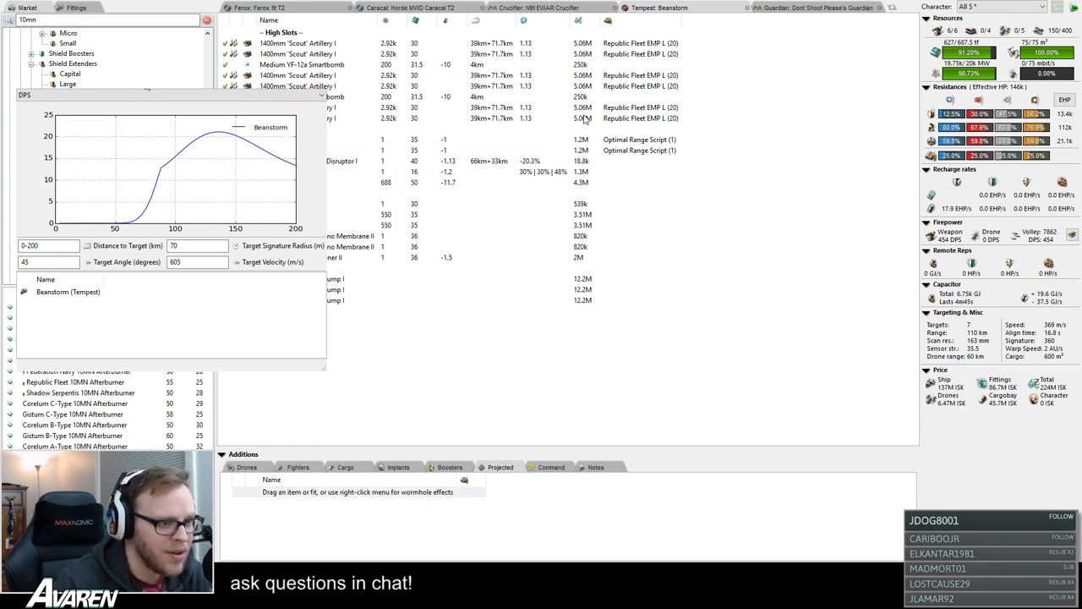
# - Set the DPS graph's target angle to 90 degrees and replace both of the Tempest's Optimal Range Scripts with Tracking Speed Scripts
pyautogui.doubleClick(42, 261)
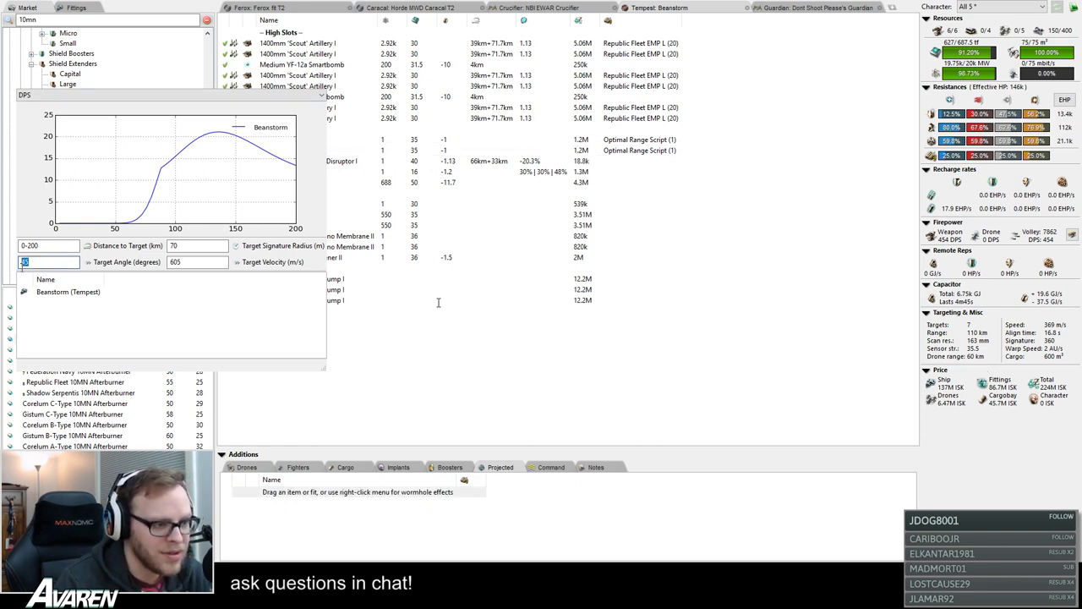
pyautogui.write('90')
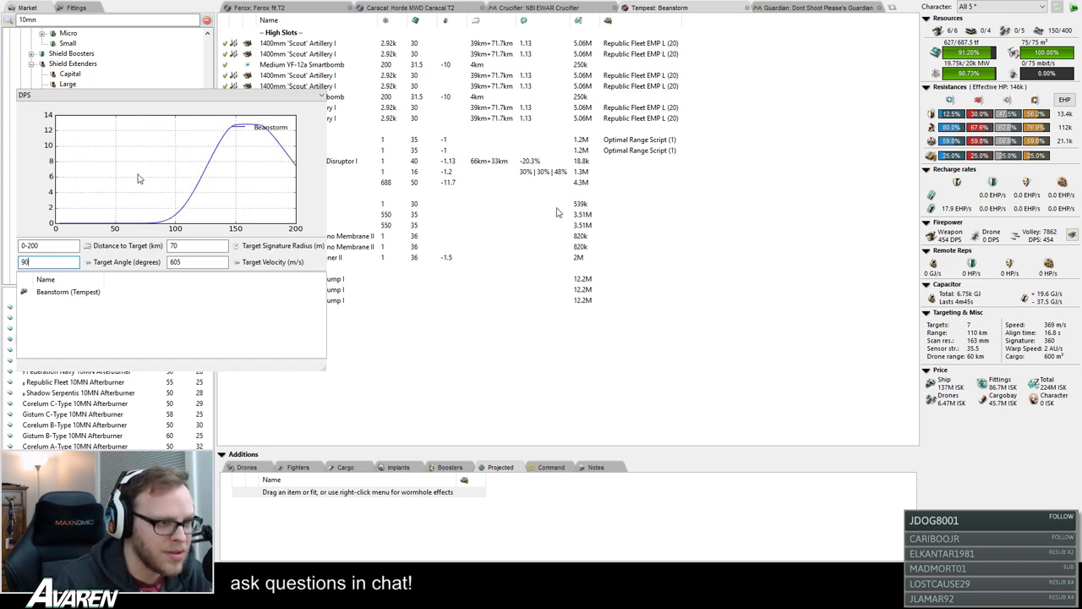
pyautogui.click(456, 139)
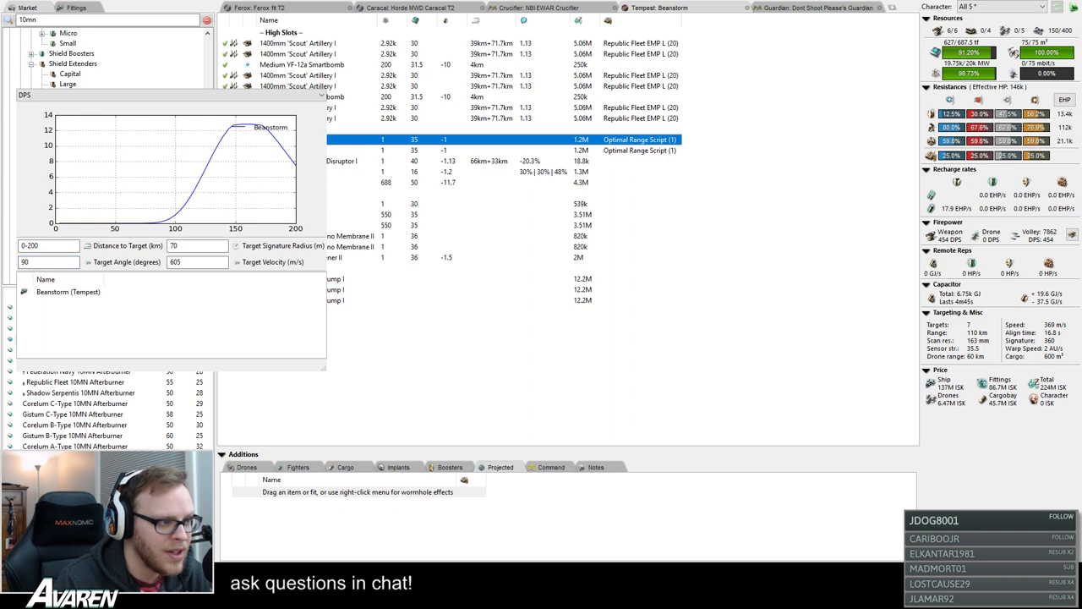
pyautogui.click(349, 181)
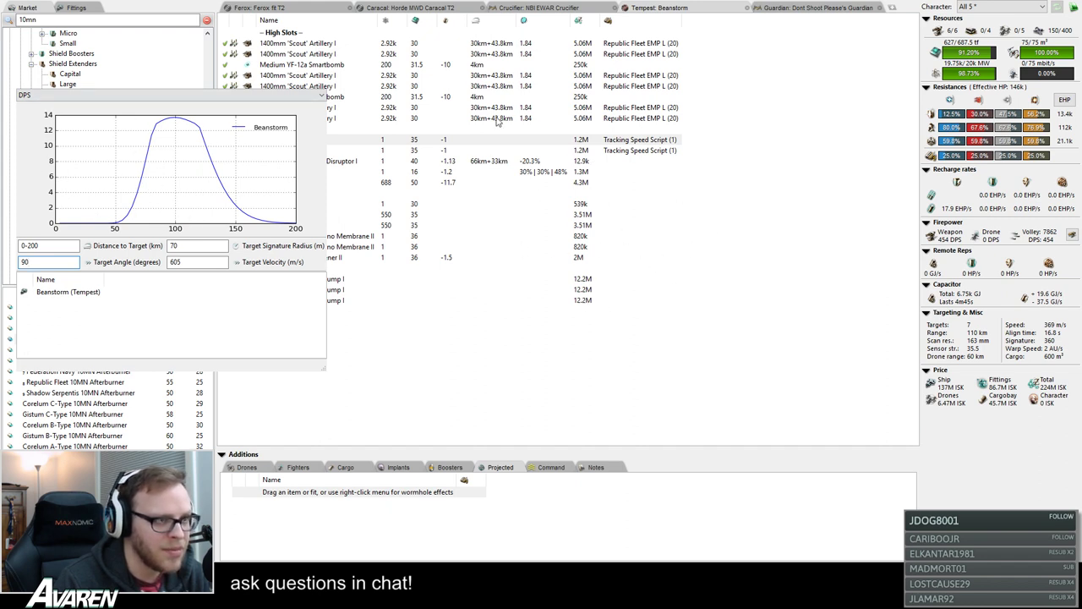
# - Search the fittings for loki and open the fit named Horde Mach Loki 2.0
pyautogui.click(829, 8)
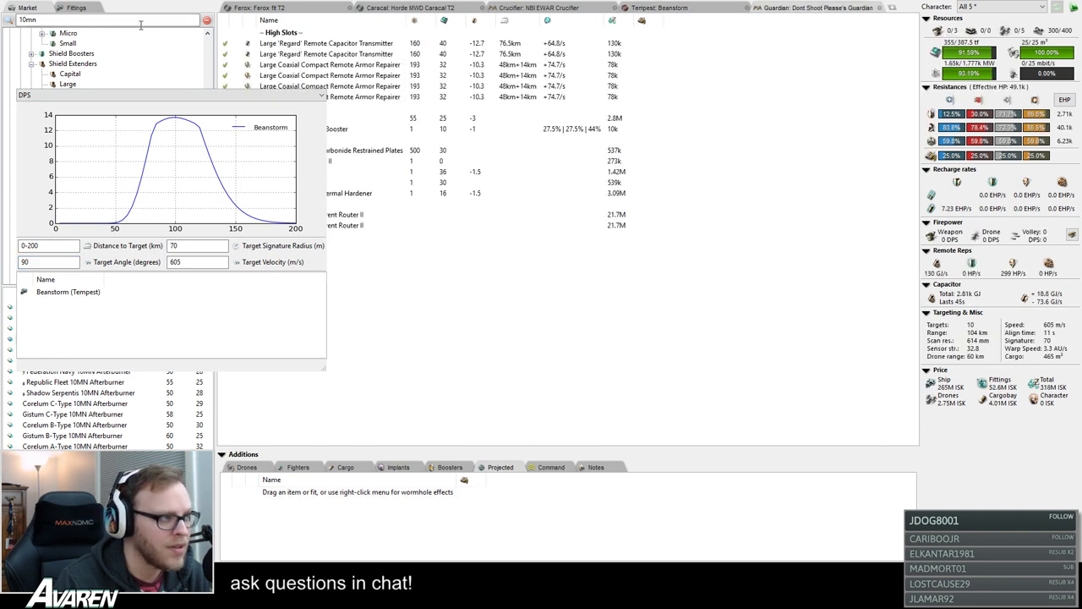
pyautogui.doubleClick(28, 19)
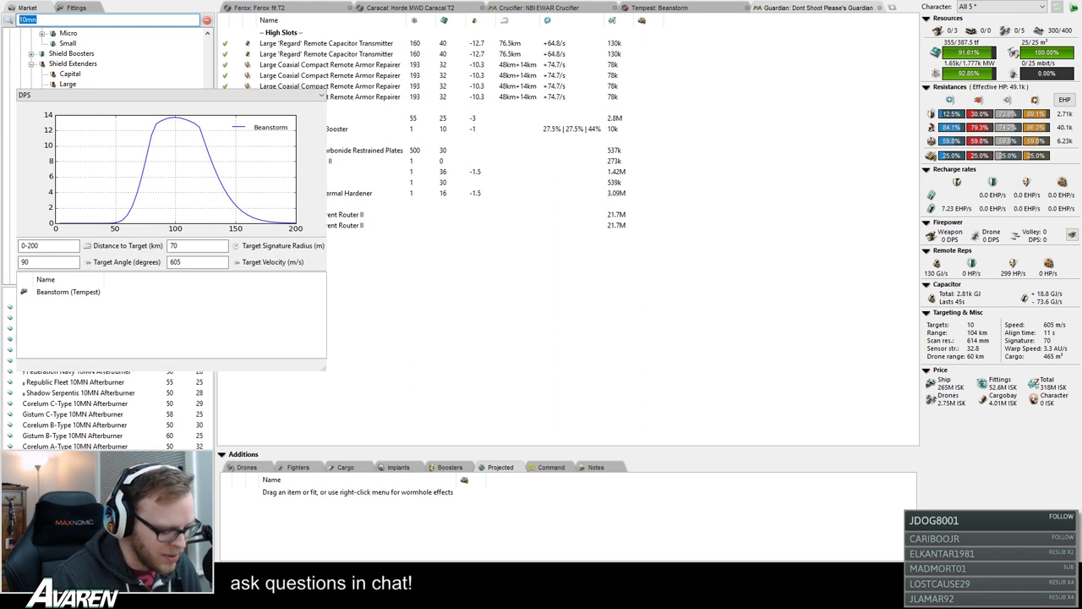
pyautogui.write('guardian')
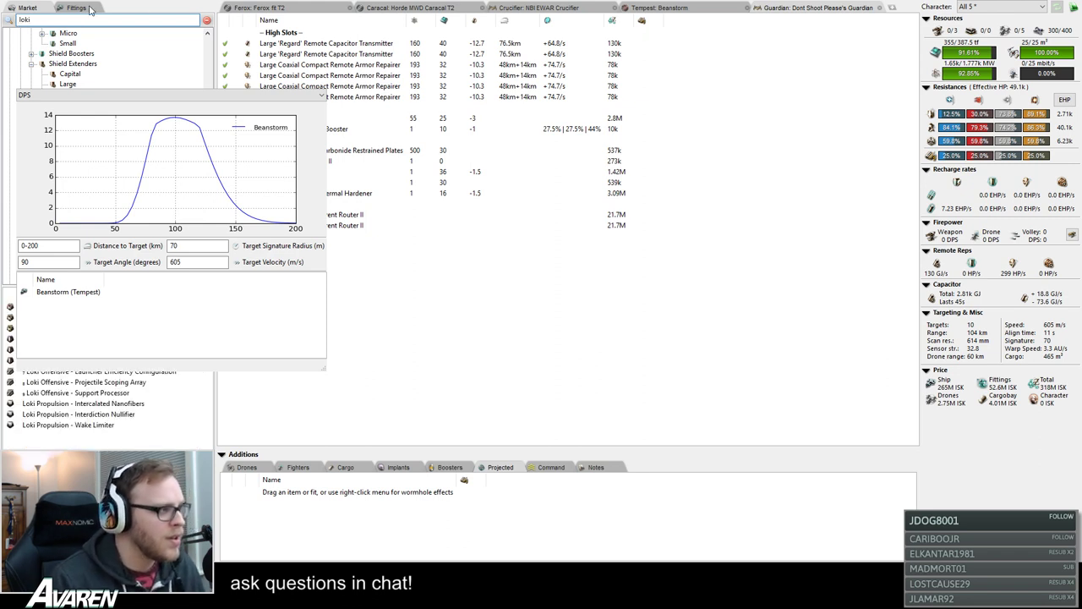
pyautogui.click(76, 7)
pyautogui.doubleClick(80, 20)
pyautogui.write('loki')
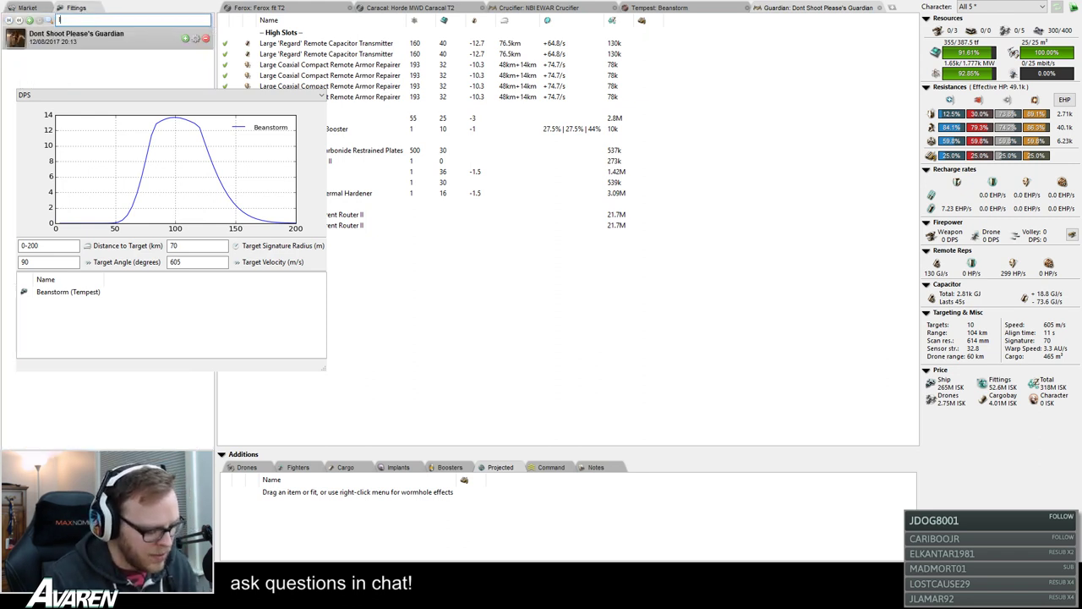
pyautogui.press('BackSpace')
pyautogui.press('BackSpace')
pyautogui.write('ki')
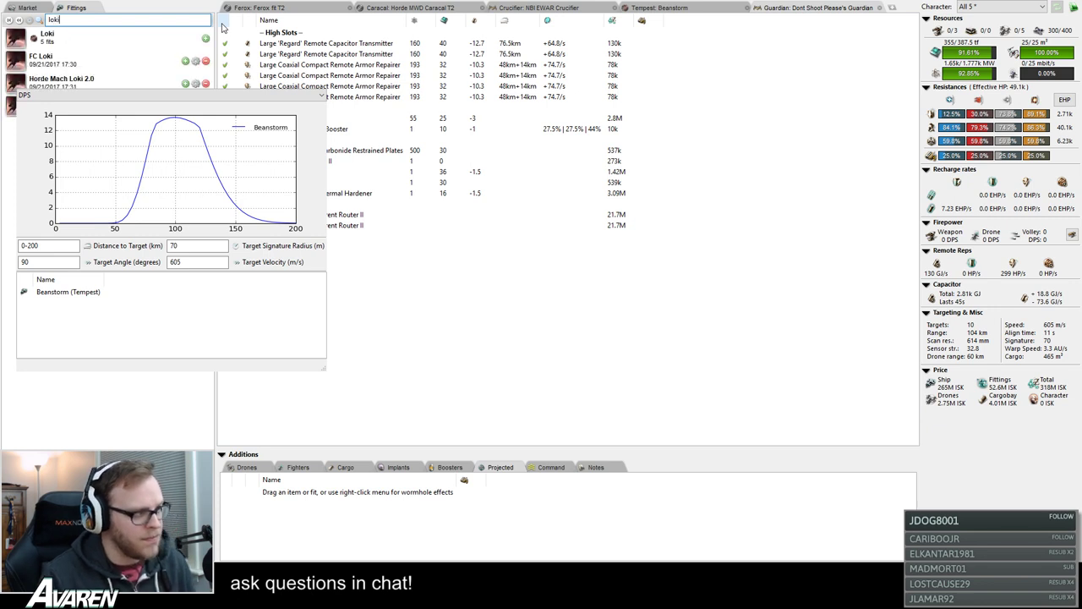
pyautogui.click(98, 42)
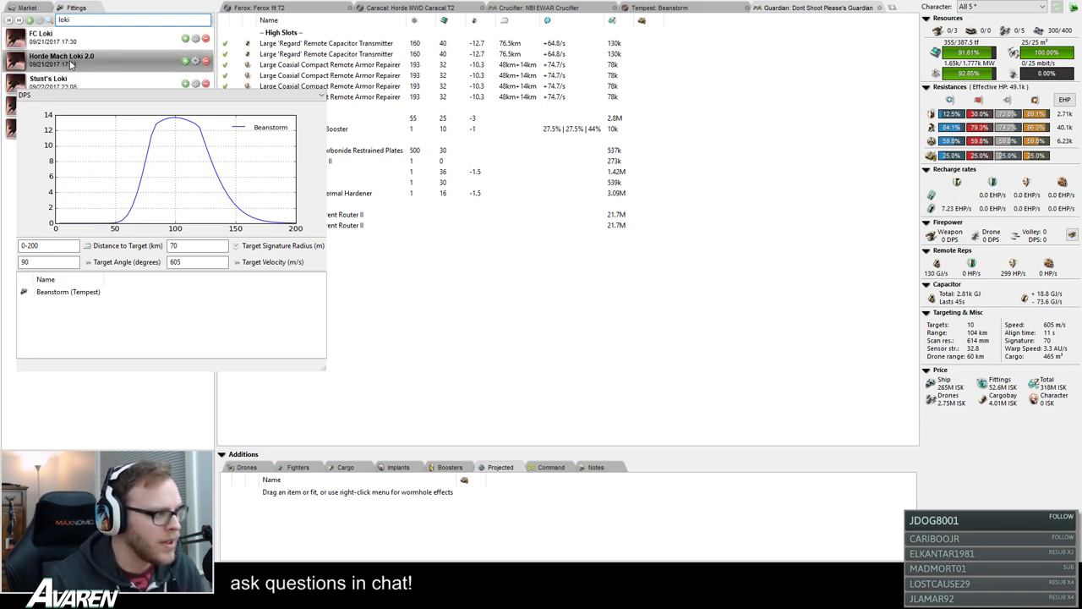
pyautogui.click(72, 64)
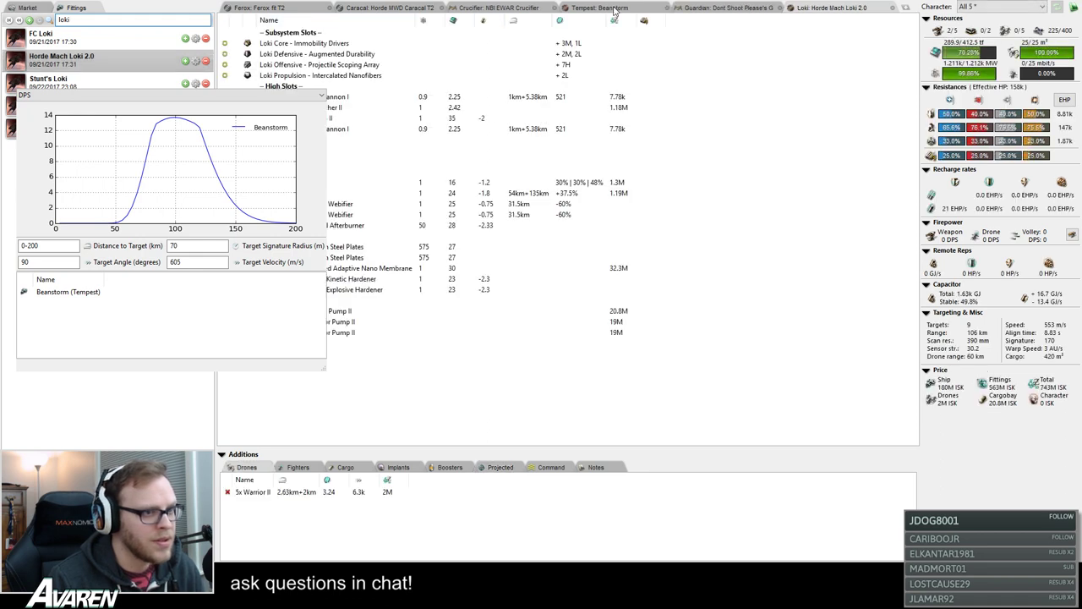
# - Return to the Guardian fit and project the Horde Mach Loki 2.0 fit onto it
pyautogui.click(609, 8)
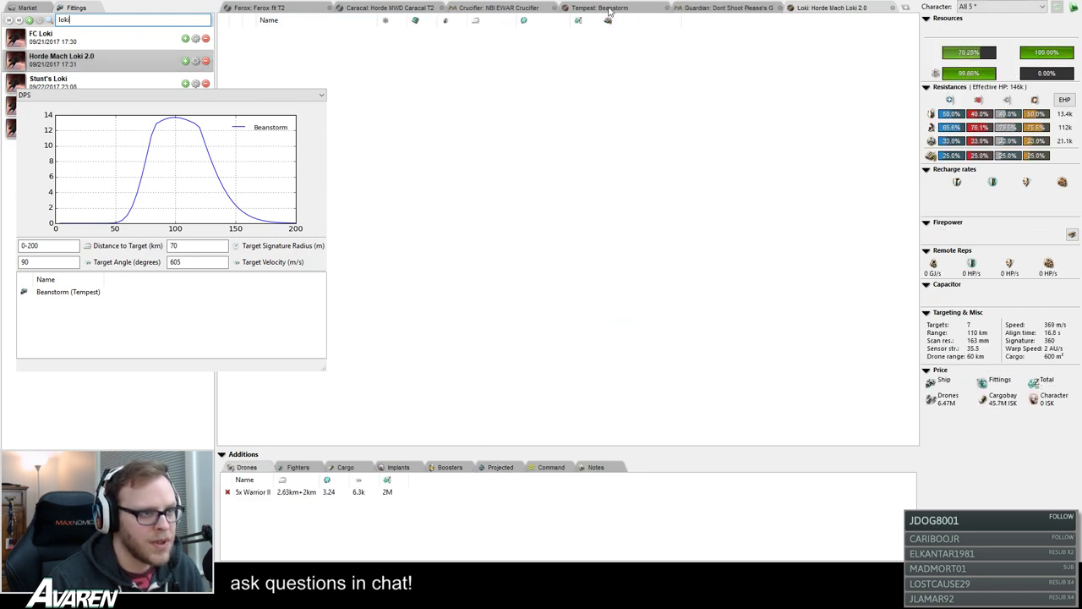
pyautogui.click(733, 10)
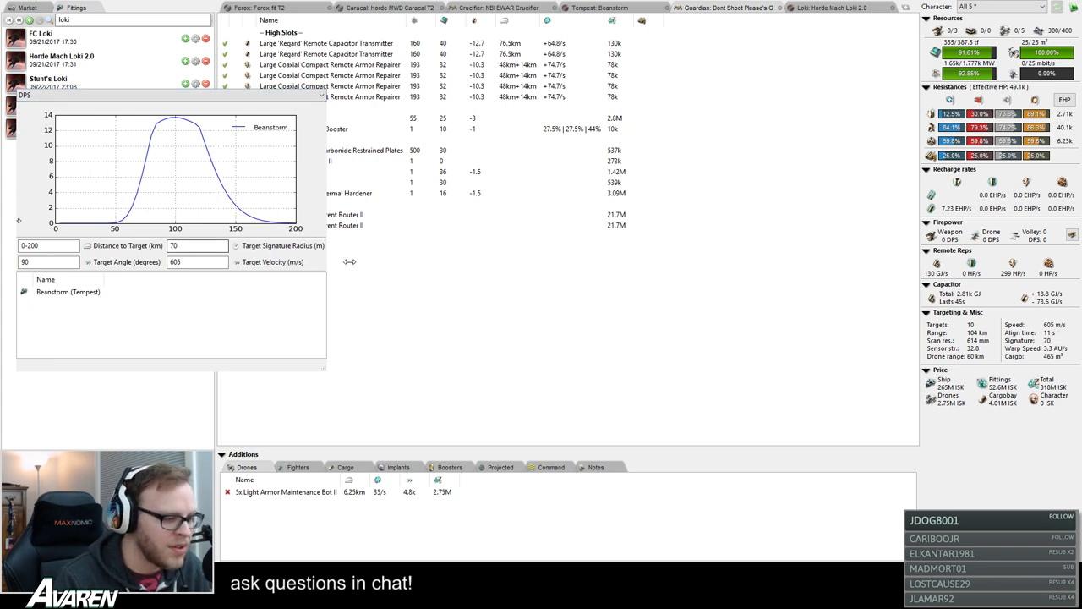
pyautogui.click(500, 468)
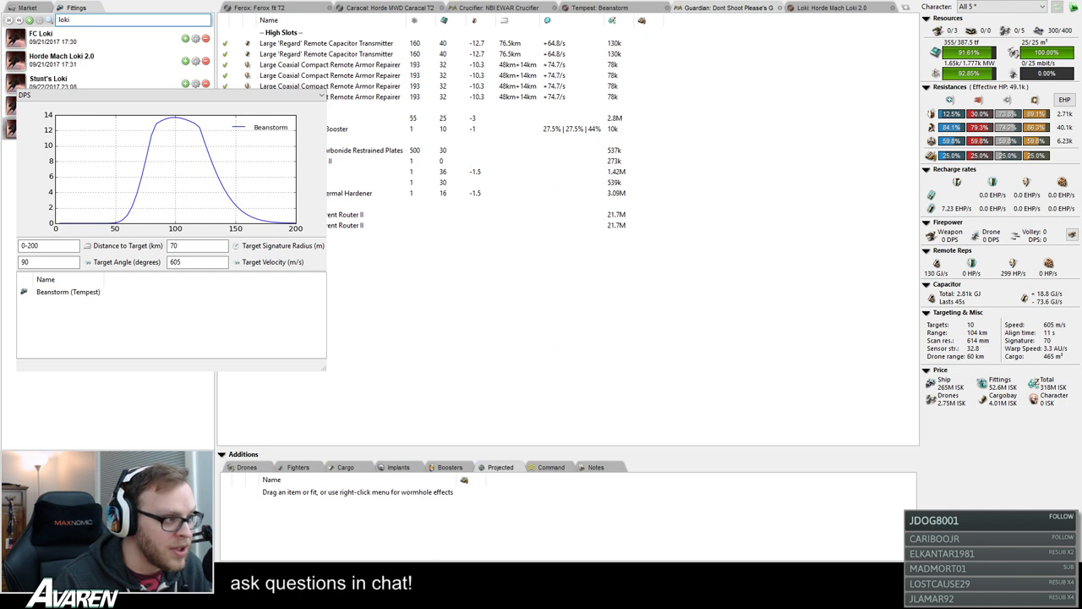
pyautogui.moveTo(380, 521); pyautogui.dragTo(380, 520)
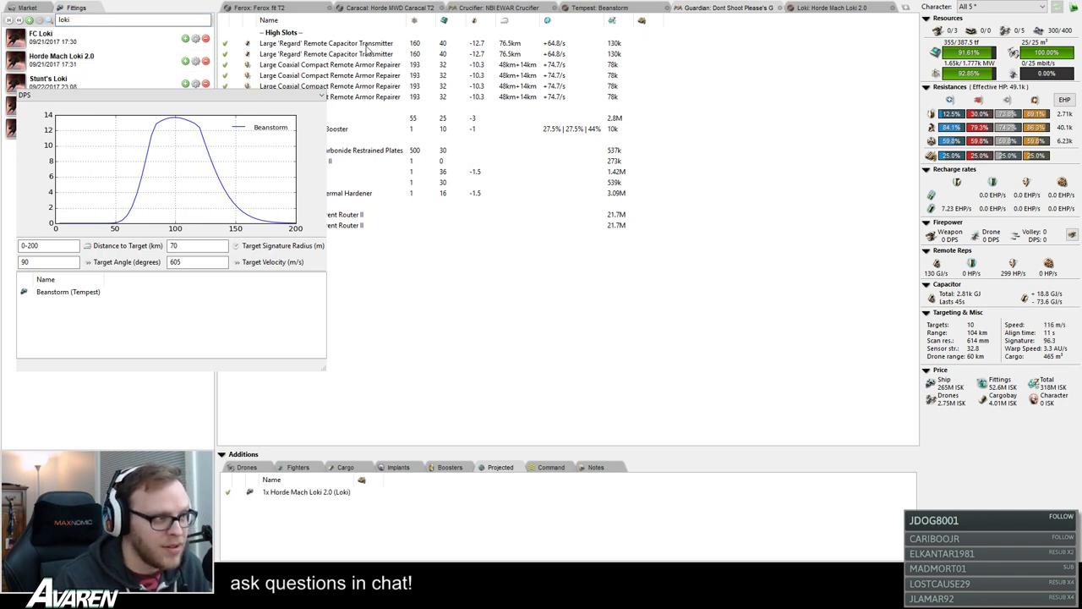
# - Enter the webbed Guardian's values in the DPS graph: target velocity 116 m/s and target signature radius 96.3 m
pyautogui.click(783, 9)
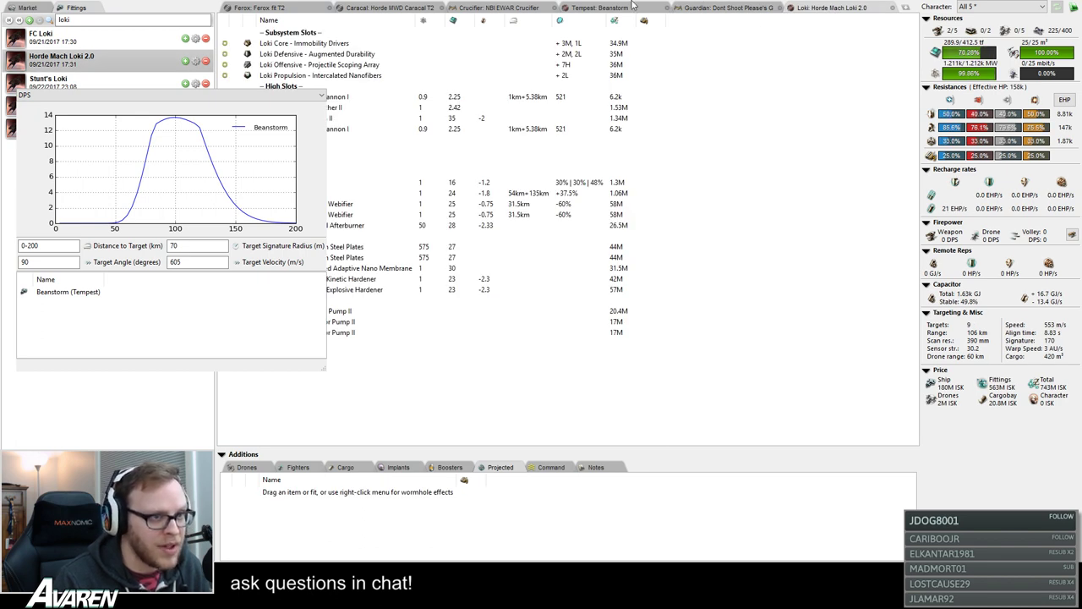
pyautogui.click(714, 7)
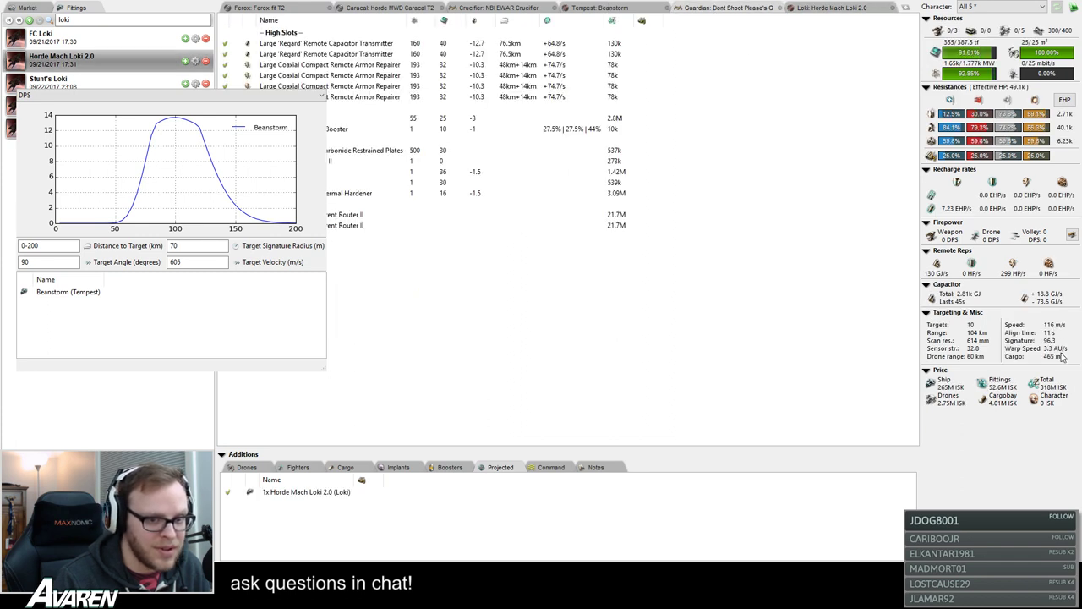
pyautogui.press('Tab')
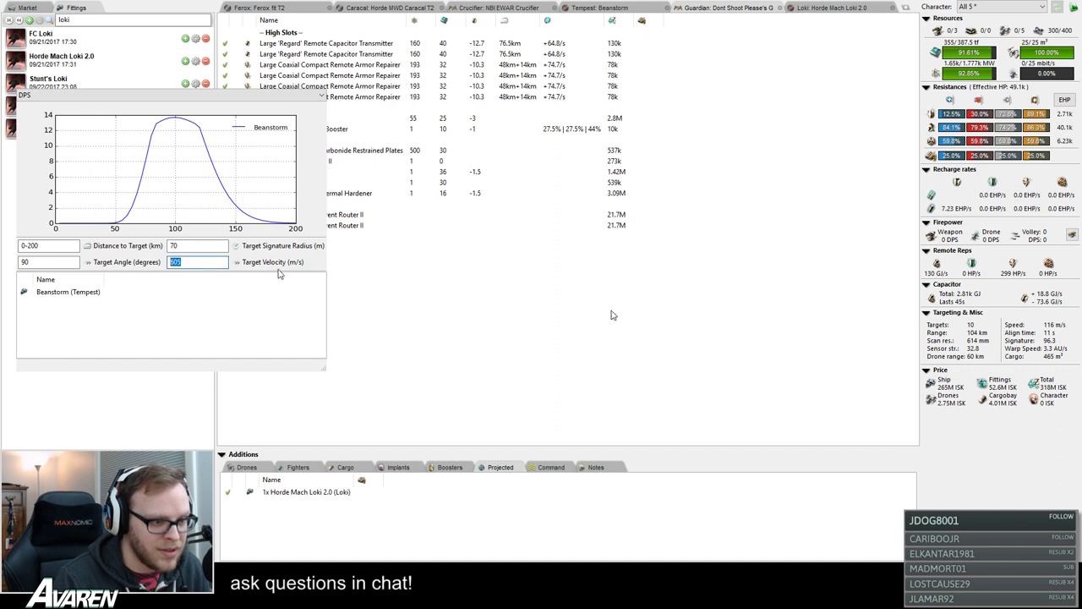
pyautogui.write('116')
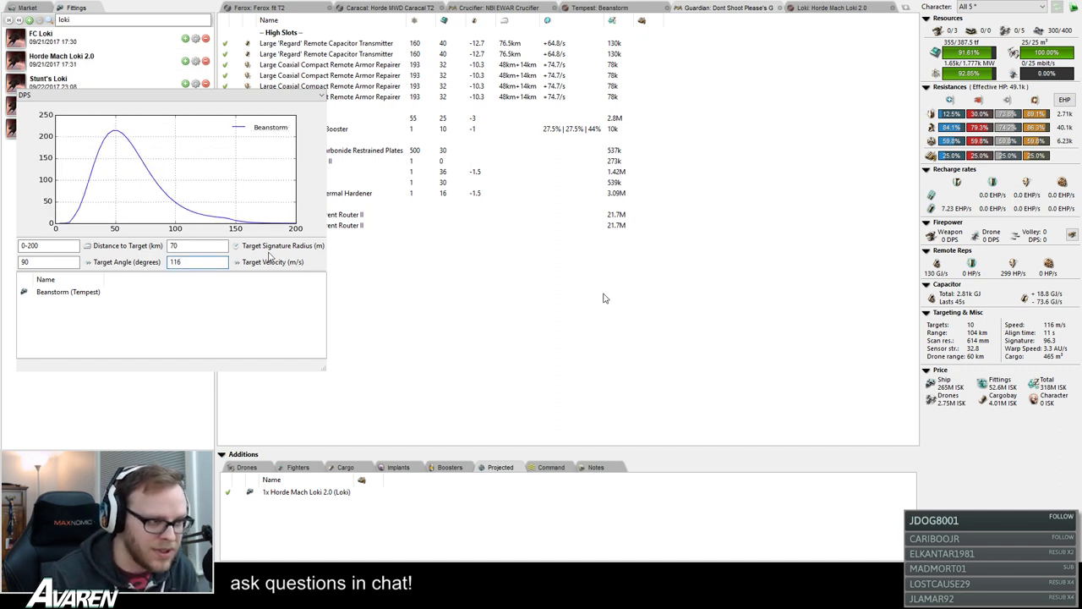
pyautogui.press('Tab')
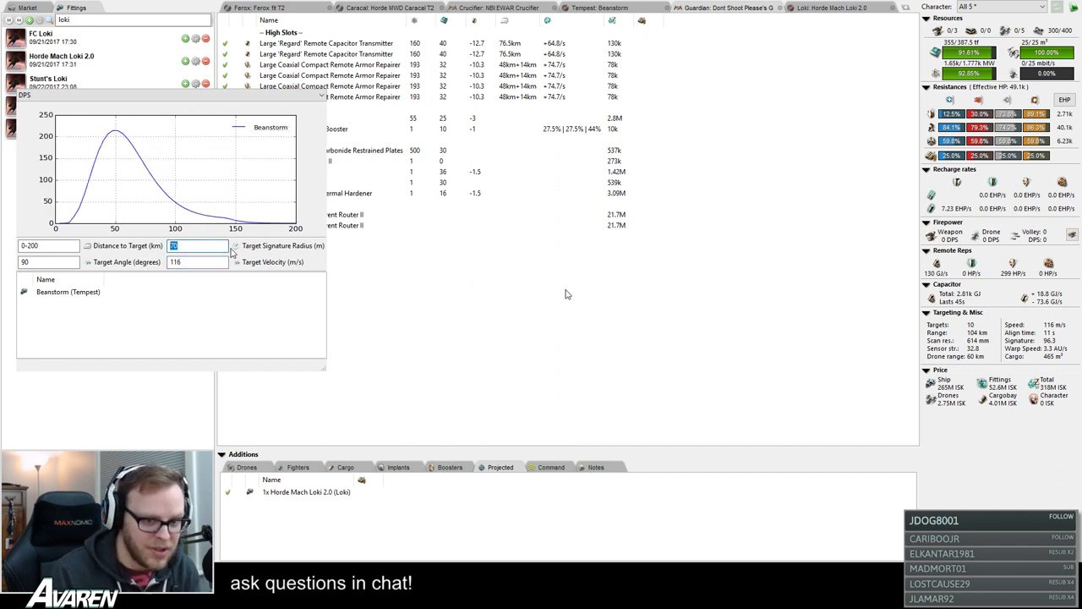
pyautogui.write('96.3')
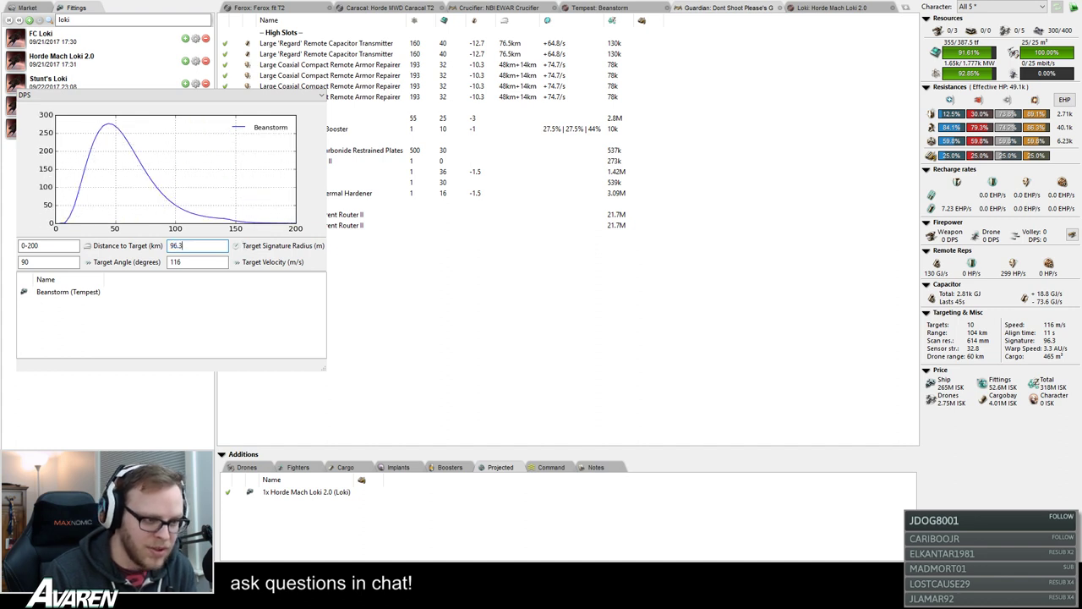
pyautogui.press('Tab')
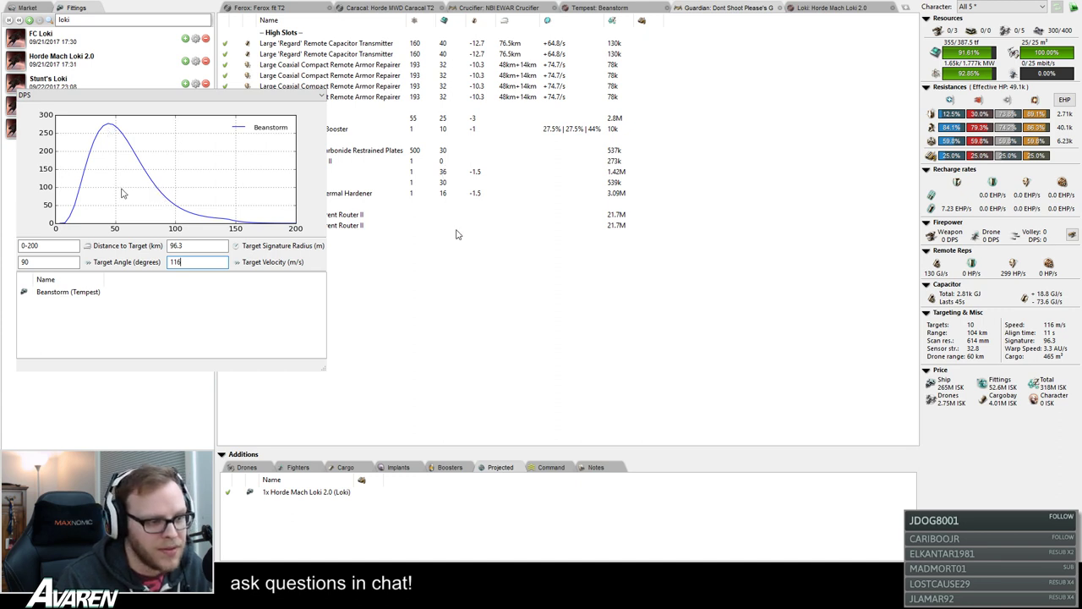
# - Remove the projected Horde Mach Loki 2.0 from the Guardian and bring the main fitting window in front of the DPS graph
pyautogui.click(287, 494)
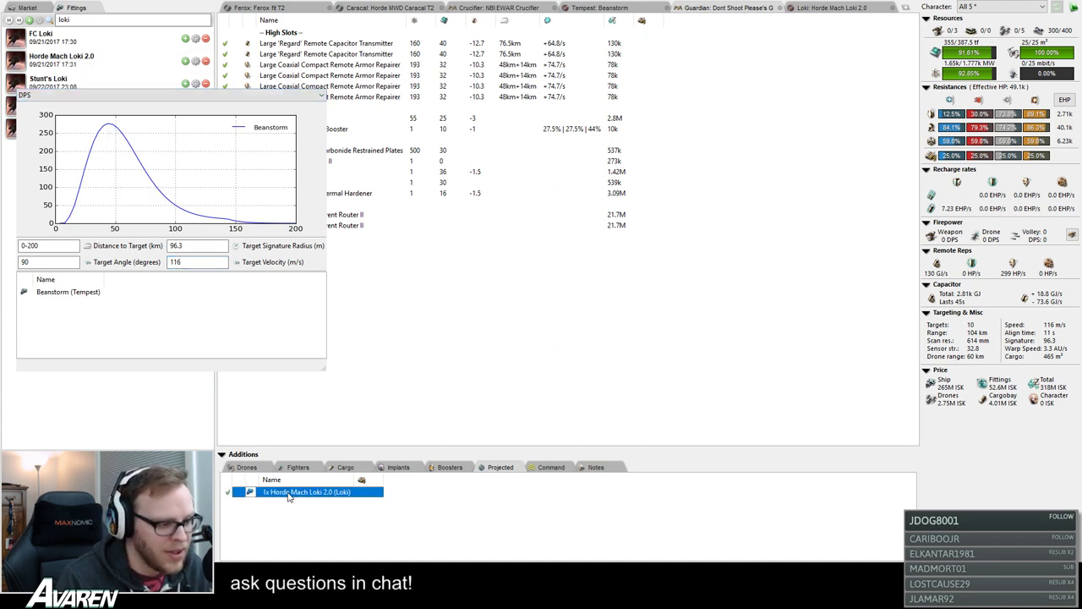
pyautogui.press('Delete')
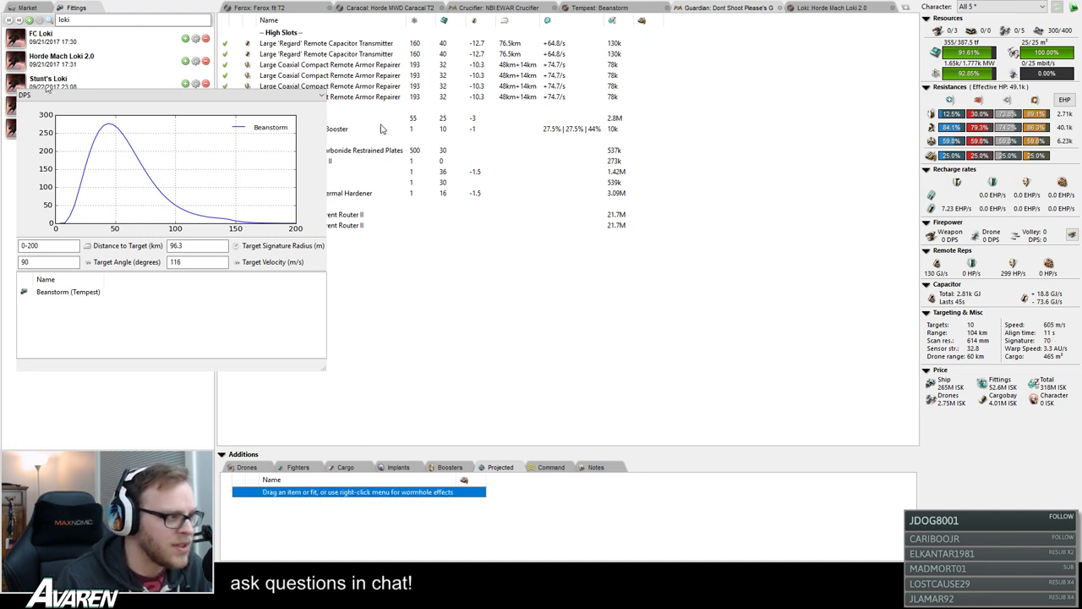
pyautogui.click(652, 127)
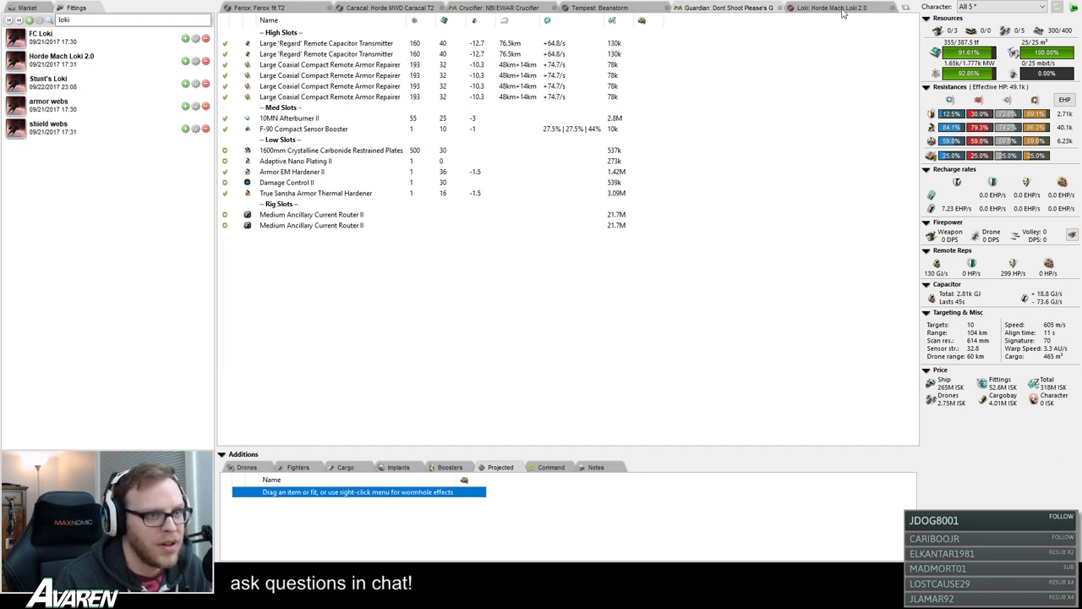
# - Close the Guardian and Loki fits and clear the fittings search text
pyautogui.click(779, 7)
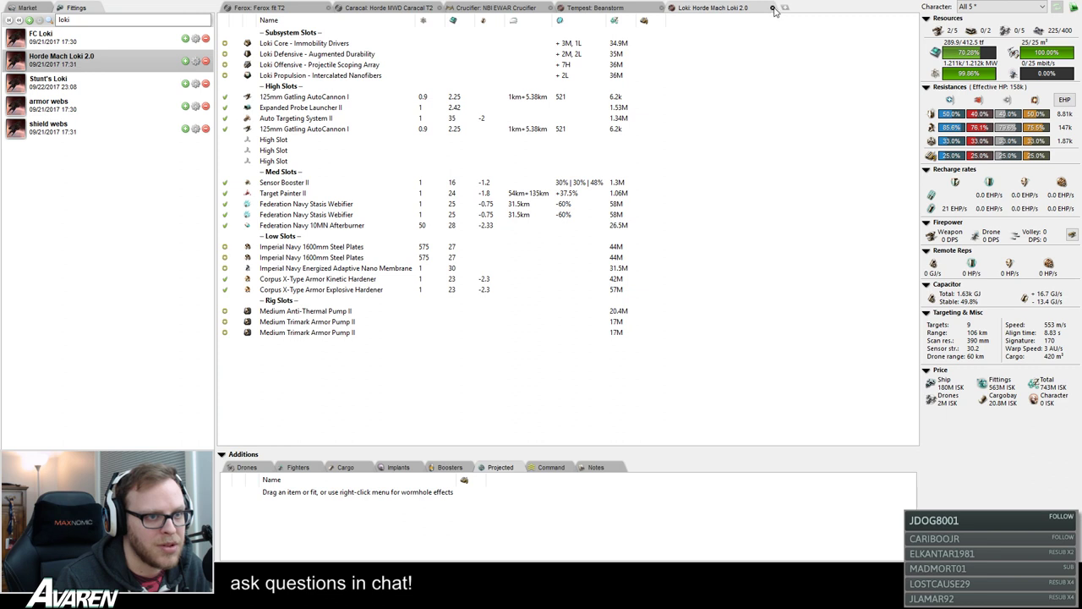
pyautogui.click(772, 7)
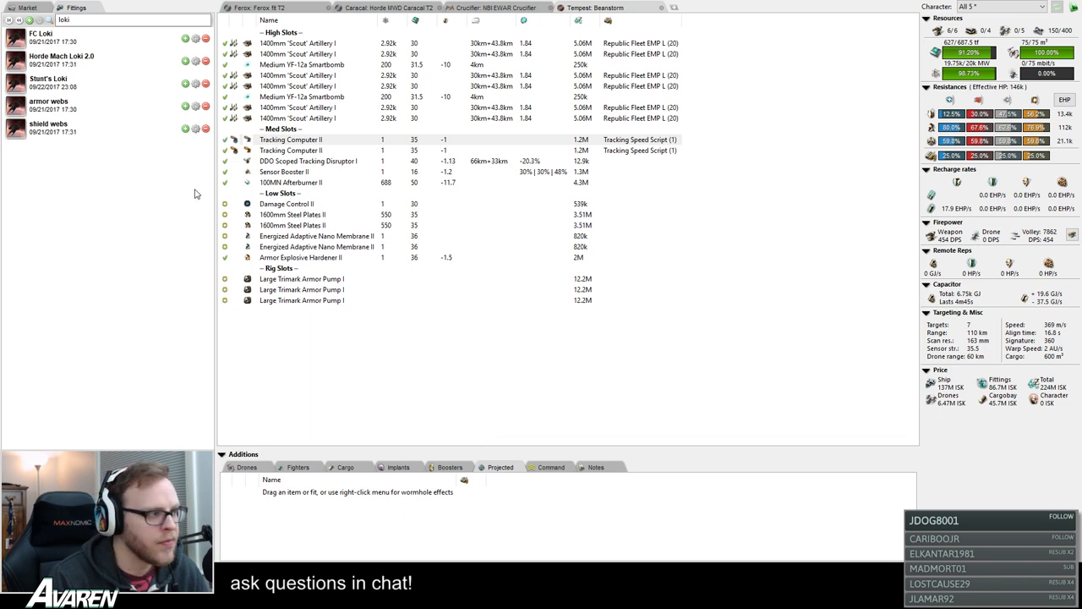
pyautogui.doubleClick(64, 20)
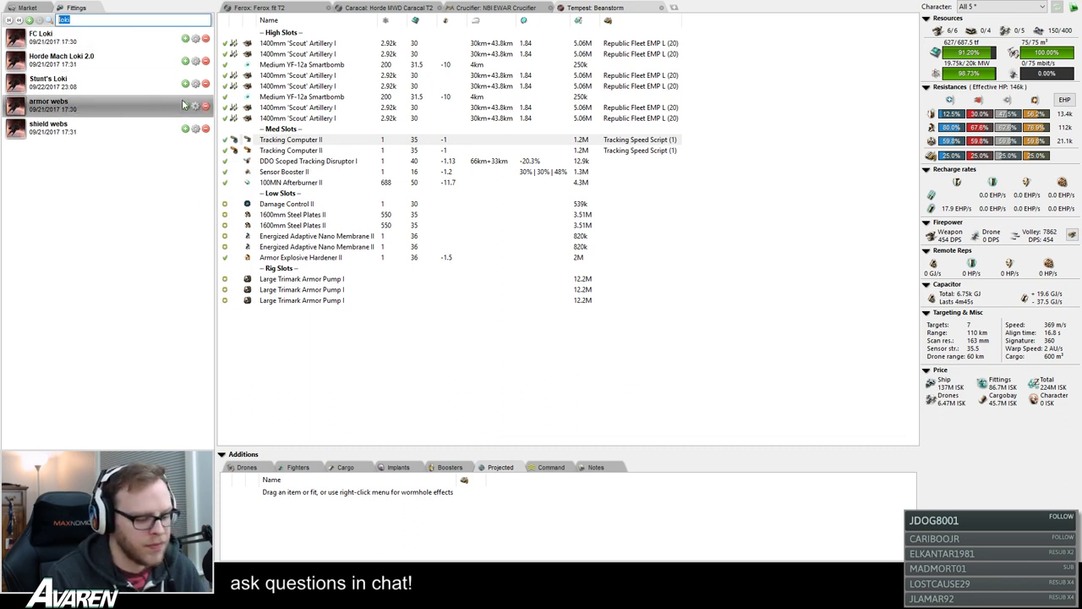
pyautogui.press('BackSpace')
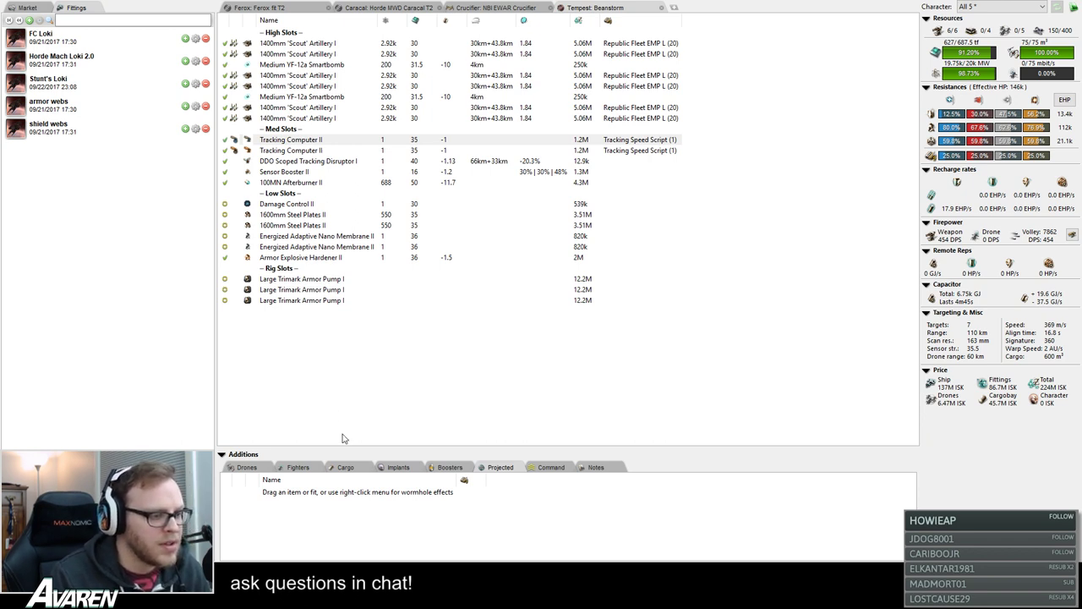
# - Bring up the NBI EWAR Crucifier fit and search the market for "missil guidance" and "missile dis"
pyautogui.click(479, 7)
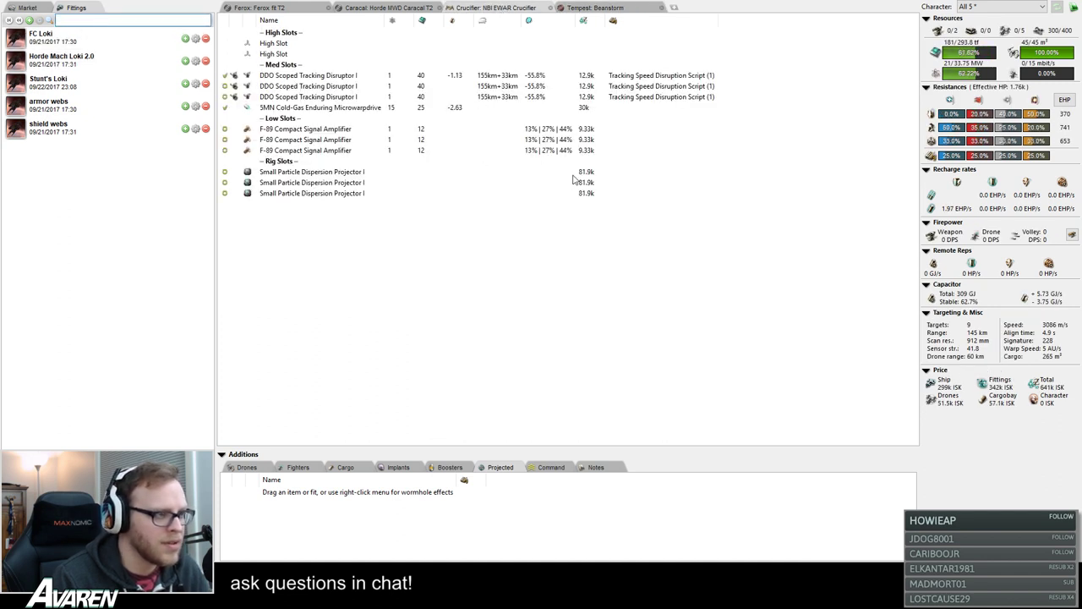
pyautogui.click(95, 23)
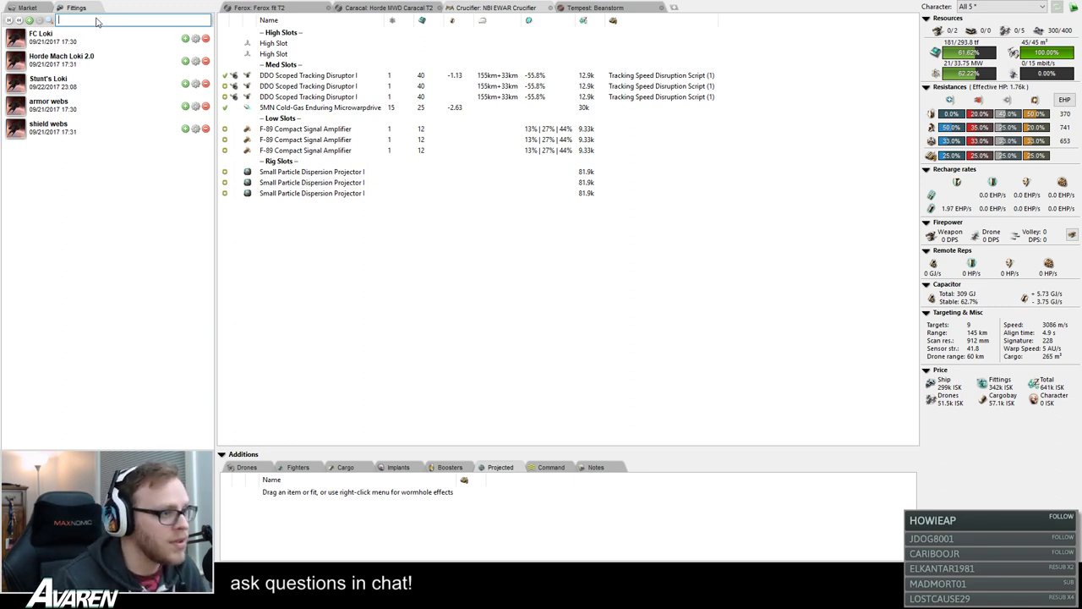
pyautogui.click(30, 8)
pyautogui.click(102, 22)
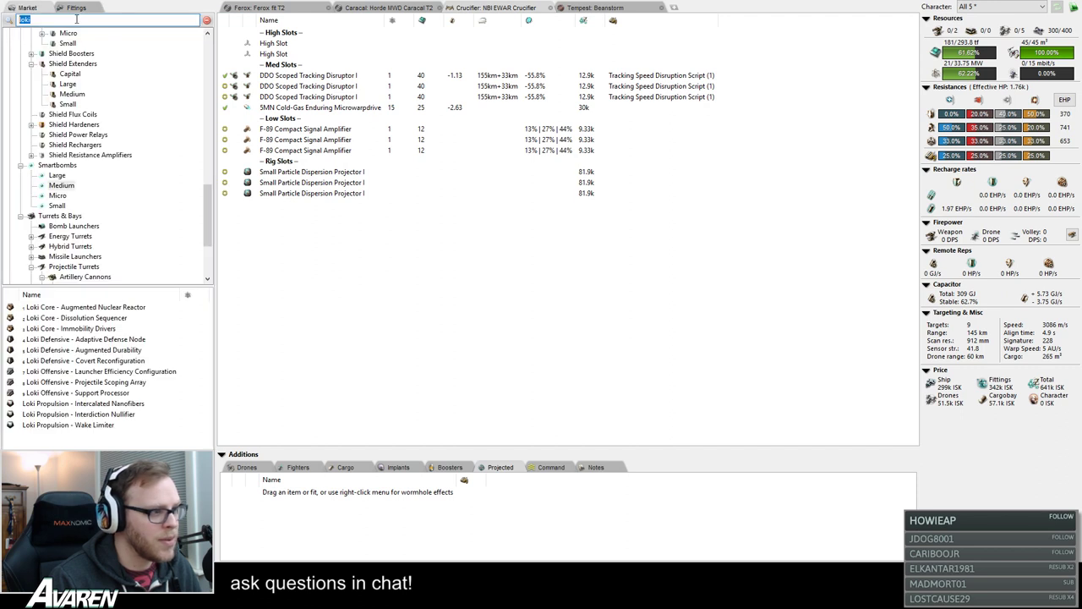
pyautogui.write('missil gui')
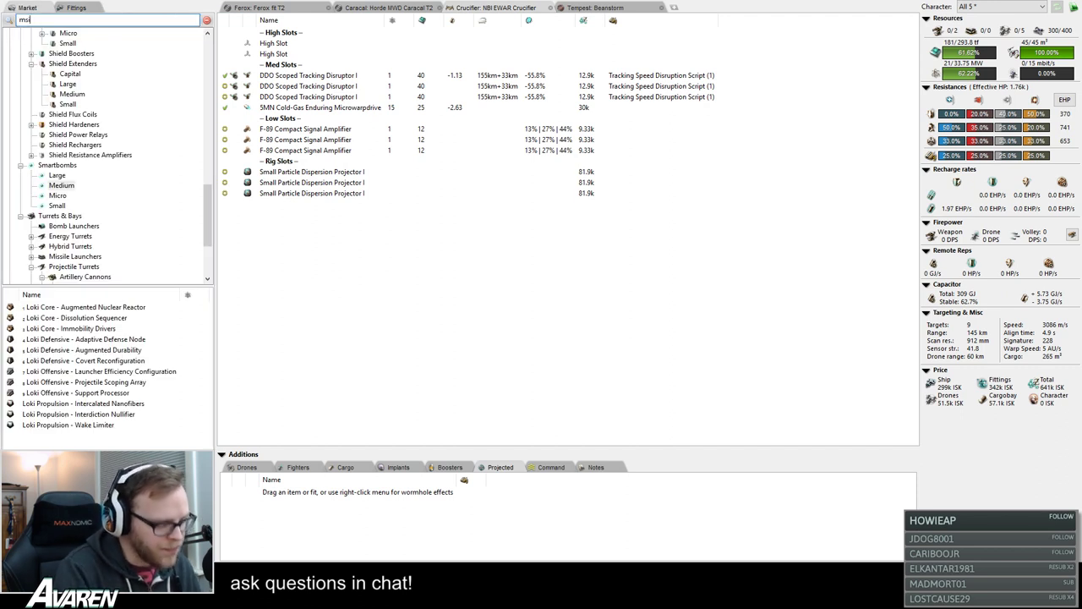
pyautogui.write('dance')
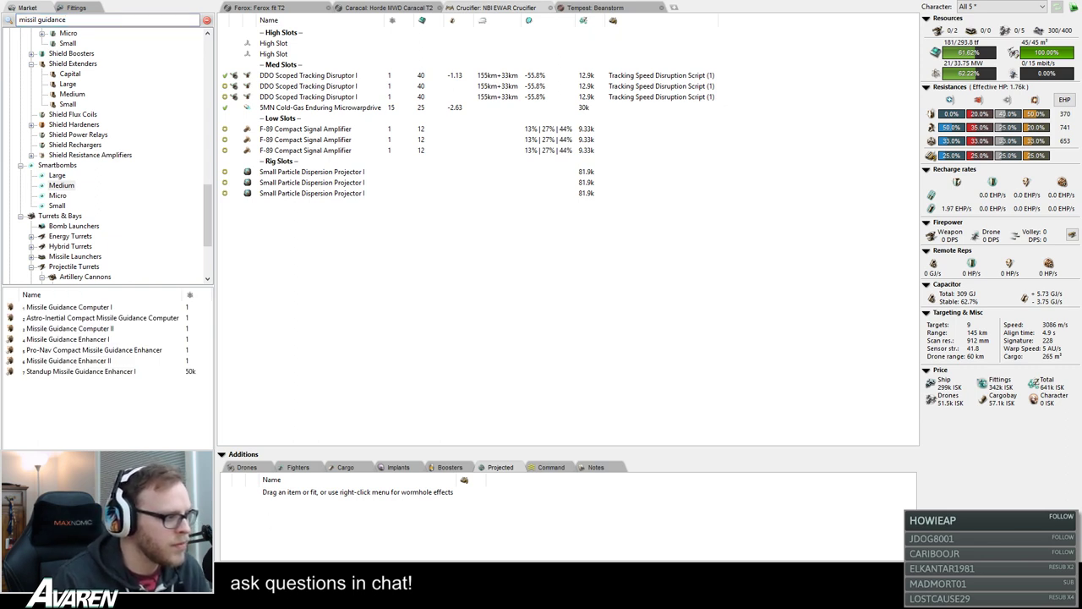
pyautogui.hotkey('ctrl', 'a')
pyautogui.write('missile dis')
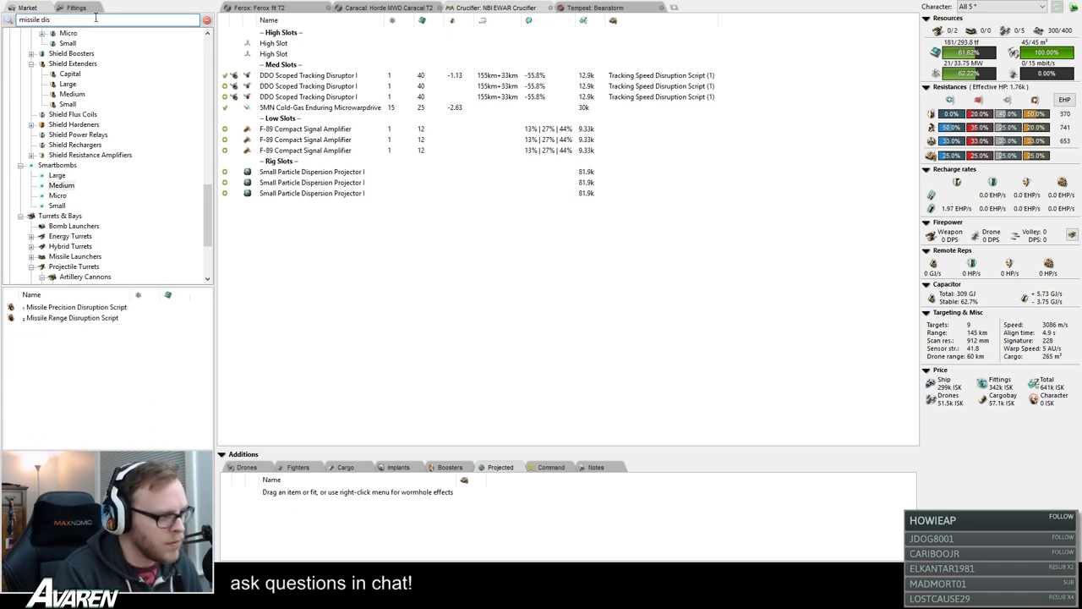
# - Search the market for "disruptor" and locate the Highstroke Scoped Guidance Disruptor in the Weapon Disruptors group
pyautogui.hotkey('ctrl', 'a')
pyautogui.write('d')
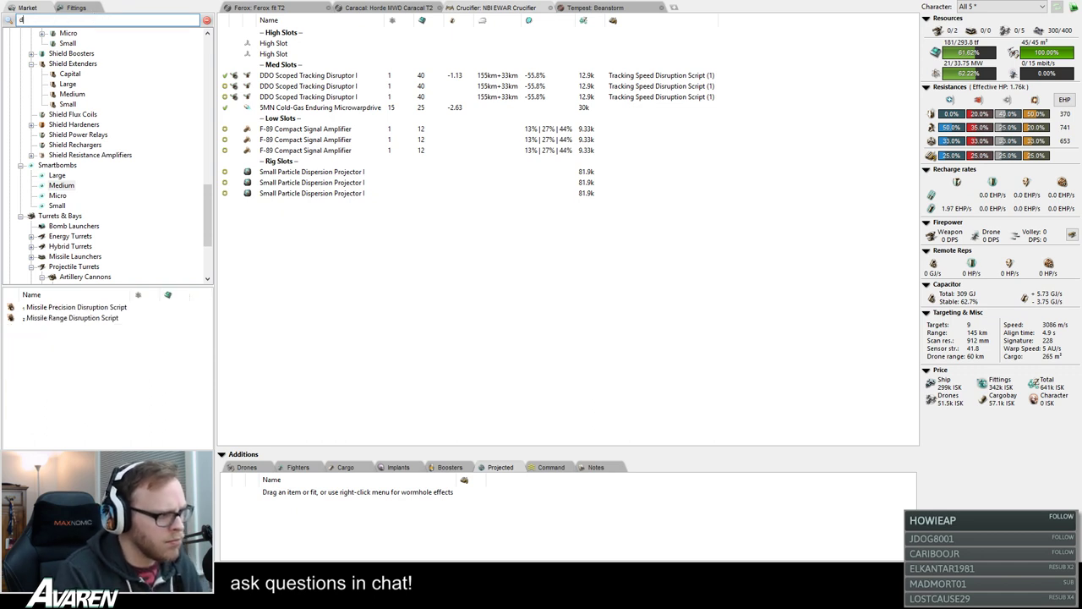
pyautogui.write('isruptor')
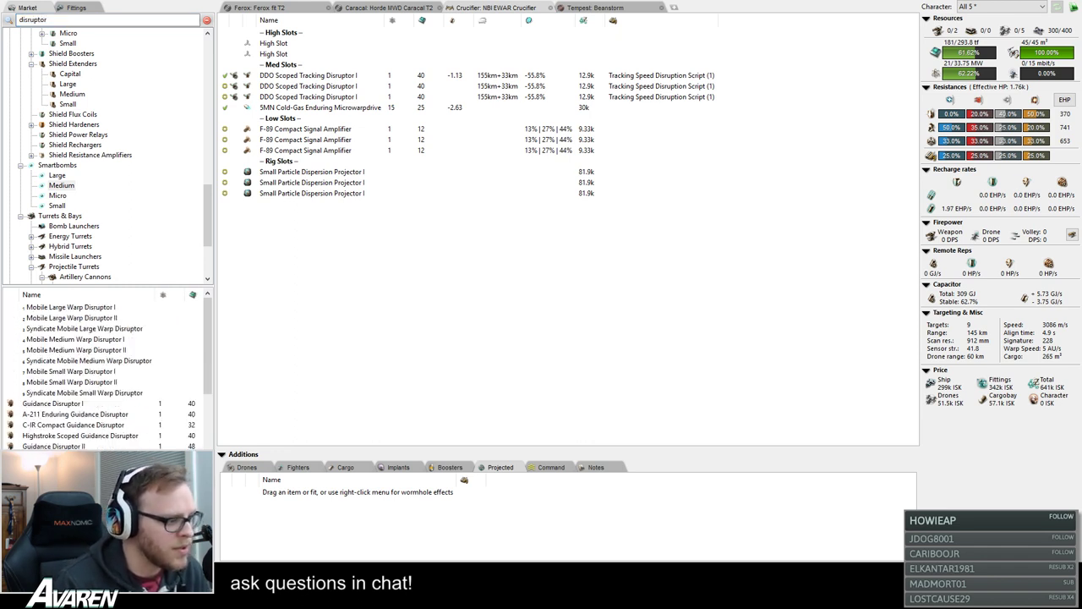
pyautogui.click(53, 446)
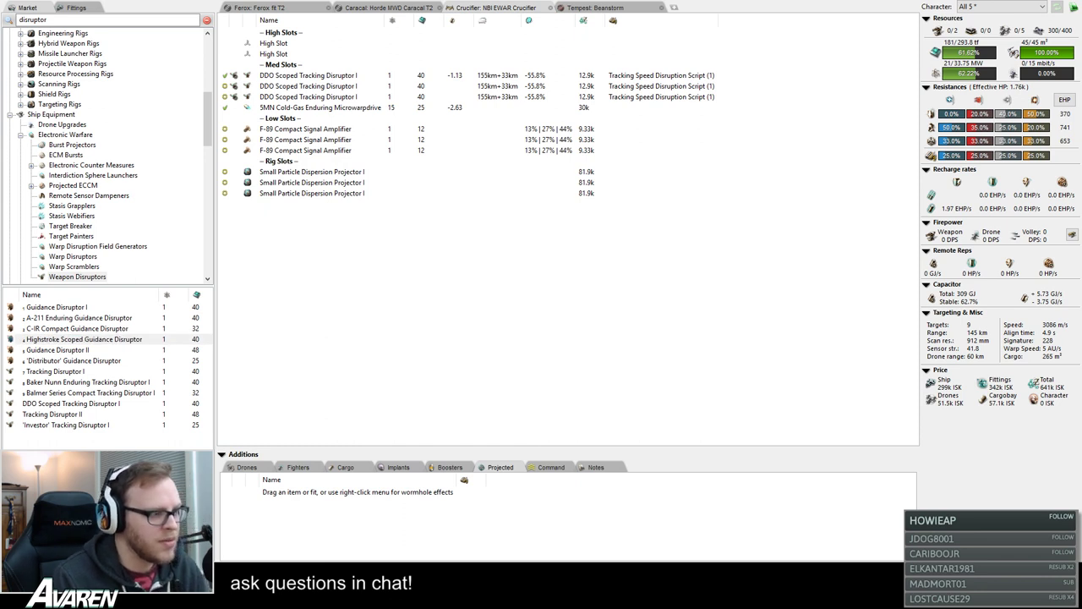
# - Replace the Crucifier's three DDO Scoped Tracking Disruptor I modules with three Highstroke Scoped Guidance Disruptors
pyautogui.doubleClick(300, 75)
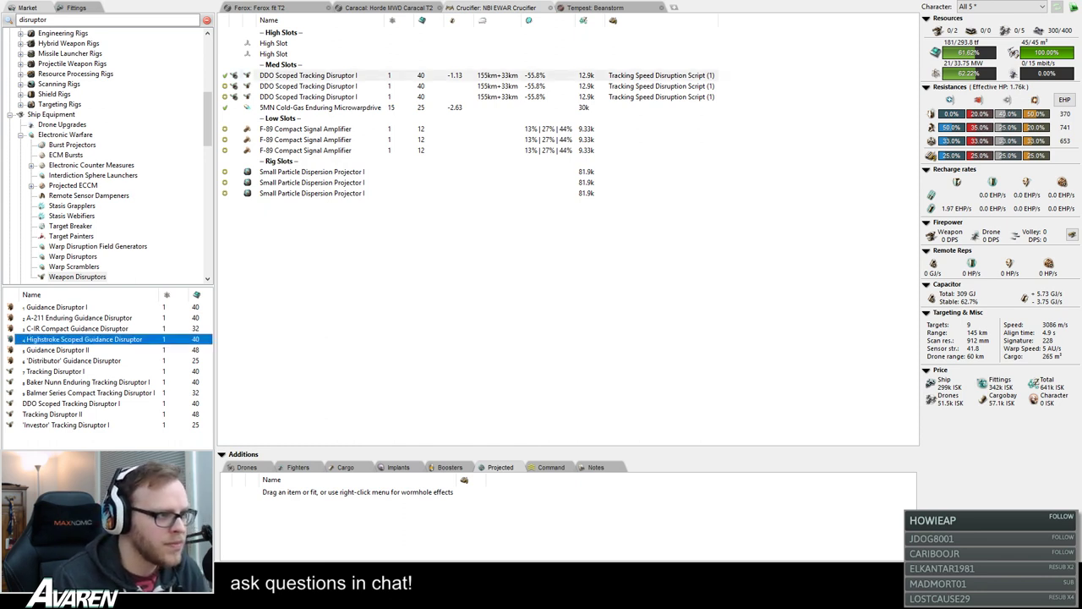
pyautogui.doubleClick(300, 85)
pyautogui.click(300, 96)
pyautogui.doubleClick(300, 96)
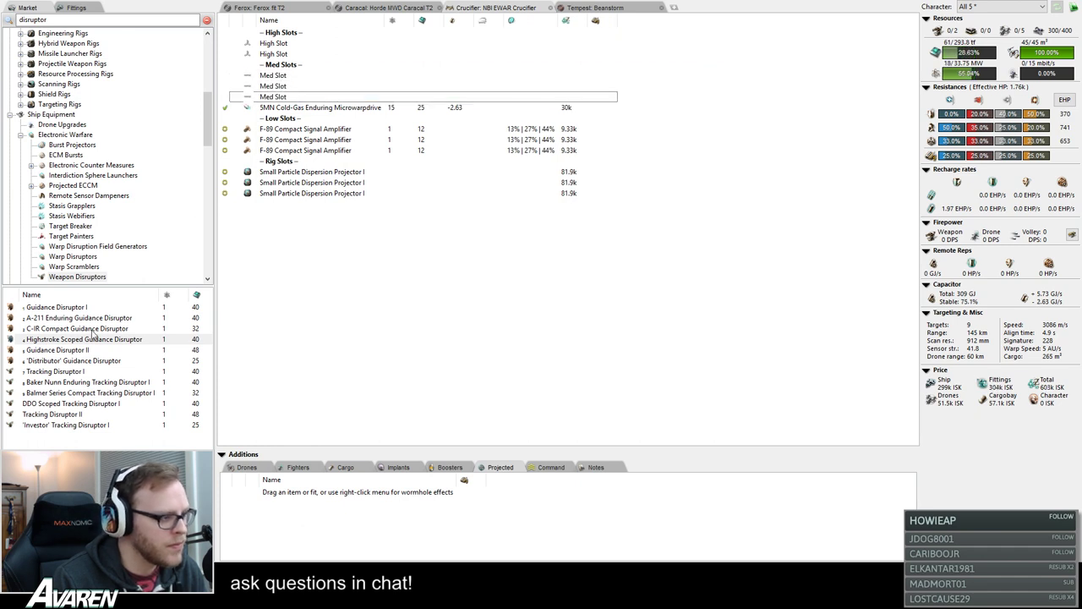
pyautogui.doubleClick(93, 340)
pyautogui.doubleClick(93, 340)
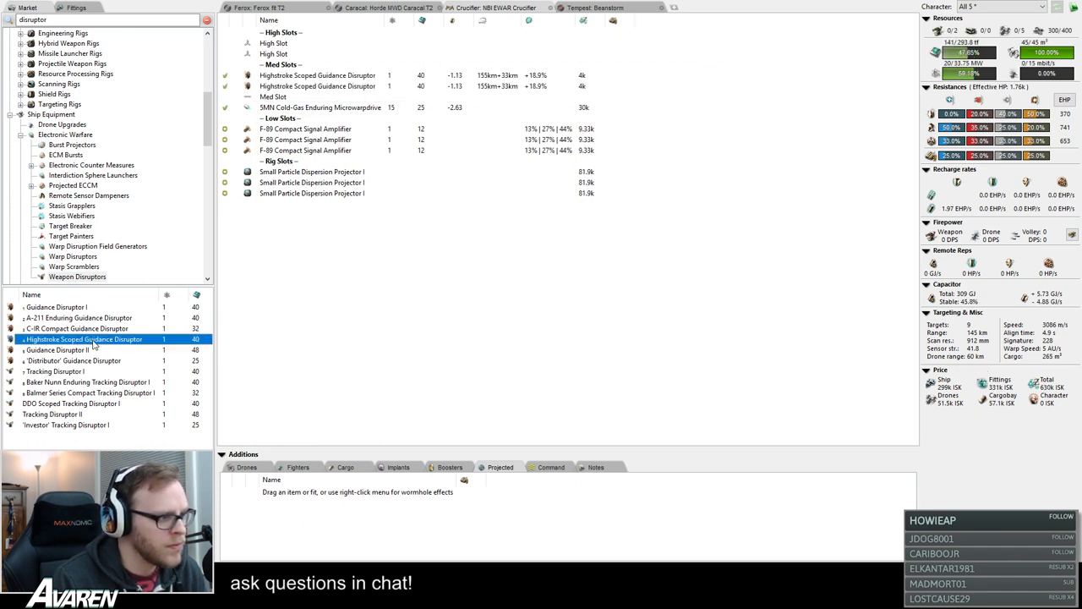
pyautogui.doubleClick(93, 339)
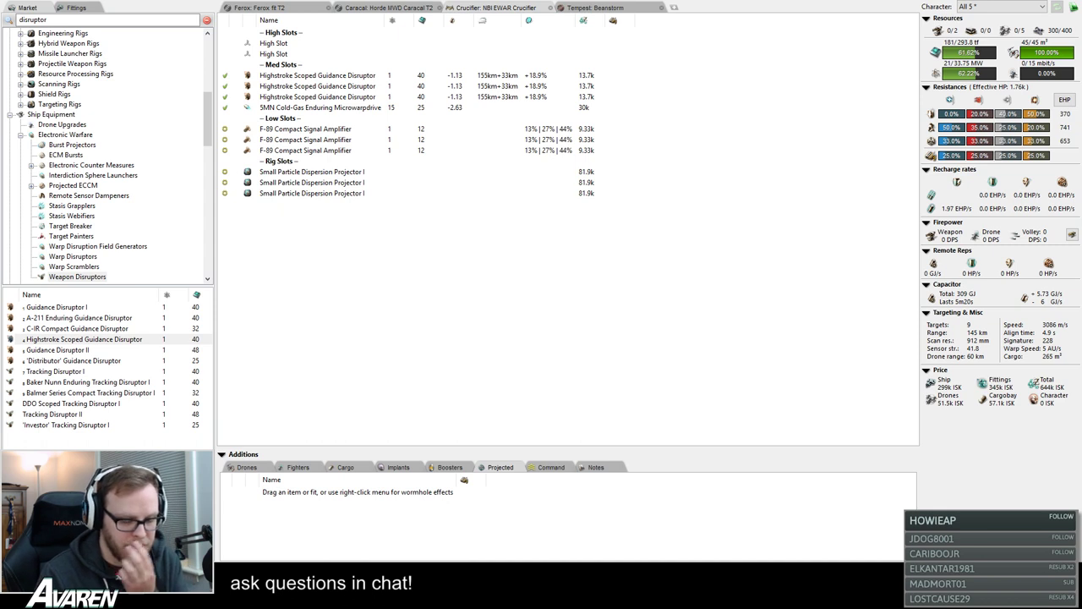
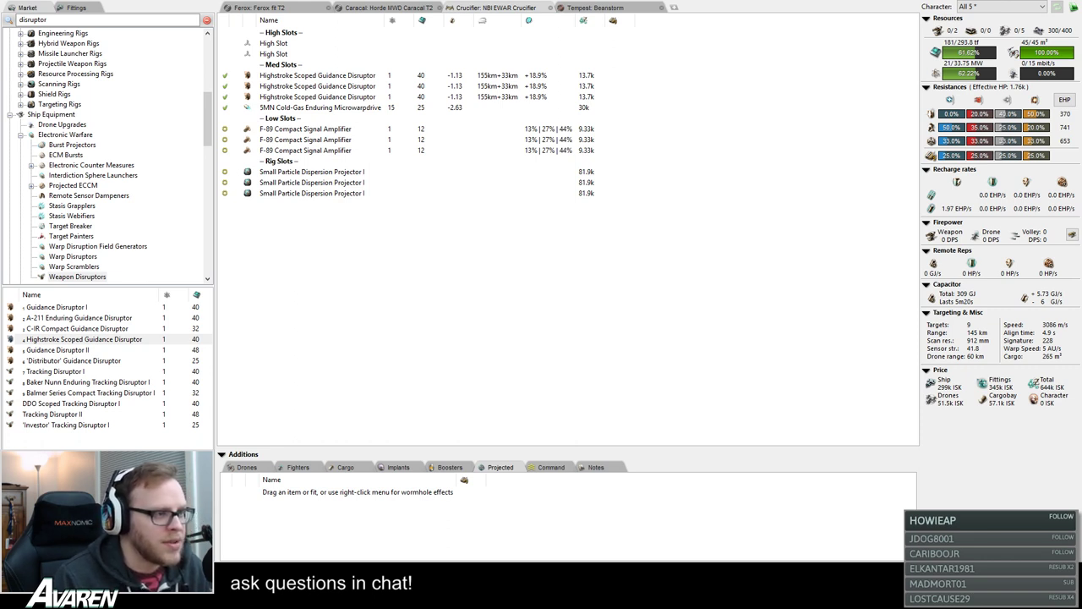
# - Load Missile Range Disruption Scripts into all three of the Crucifier's guidance disruptors
pyautogui.click(319, 76)
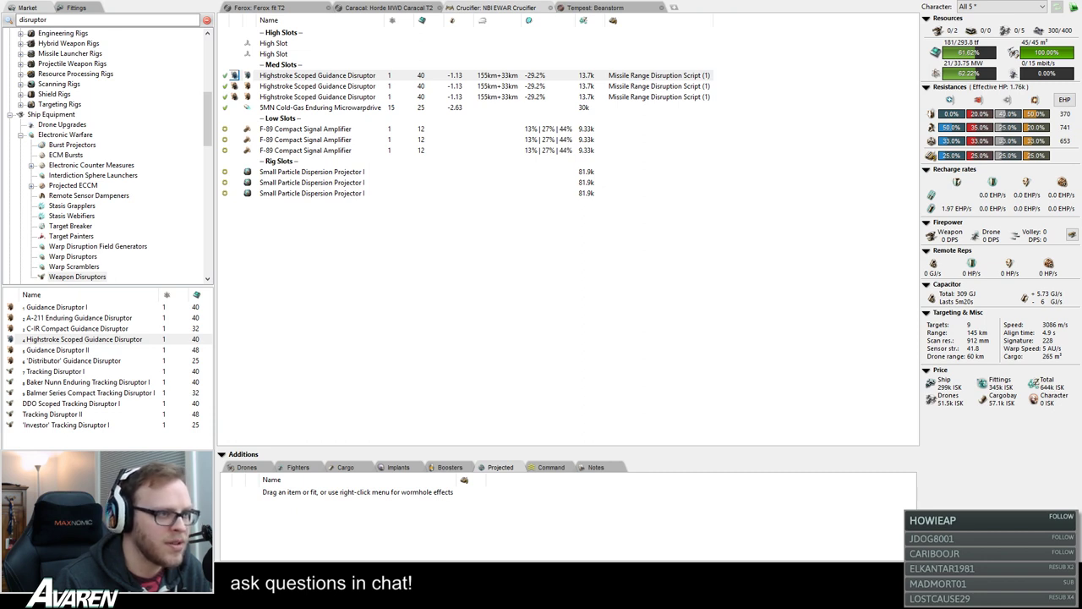
pyautogui.click(317, 75)
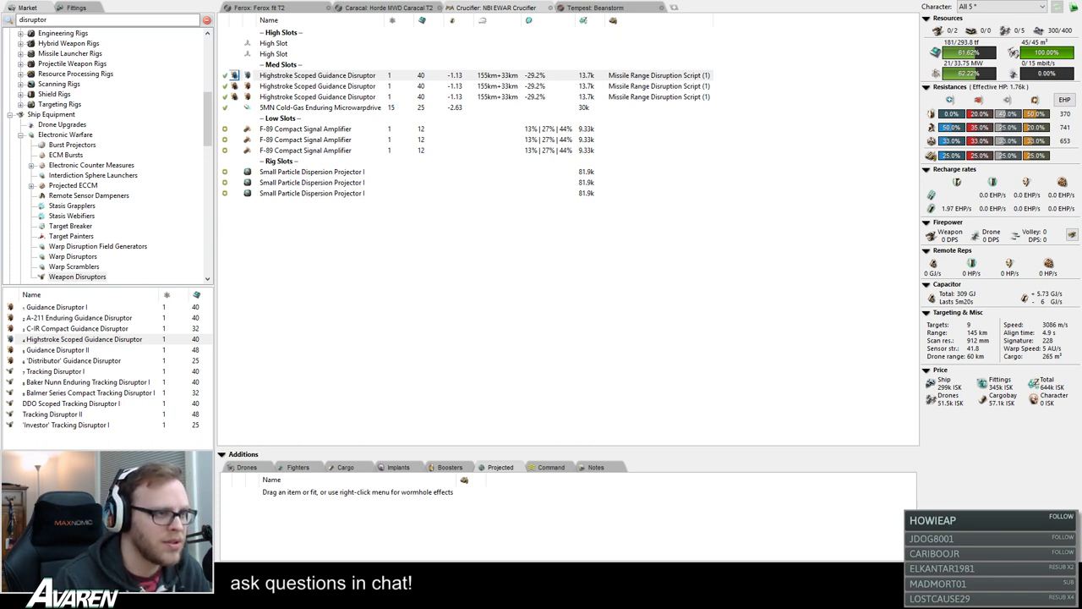
# - Return to the Horde MWD Caracal T2 fit, search the fittings for "cruci" and project the NBI EWAR Crucifier onto the Caracal
pyautogui.hotkey('ctrl', 'shift', 'Tab')
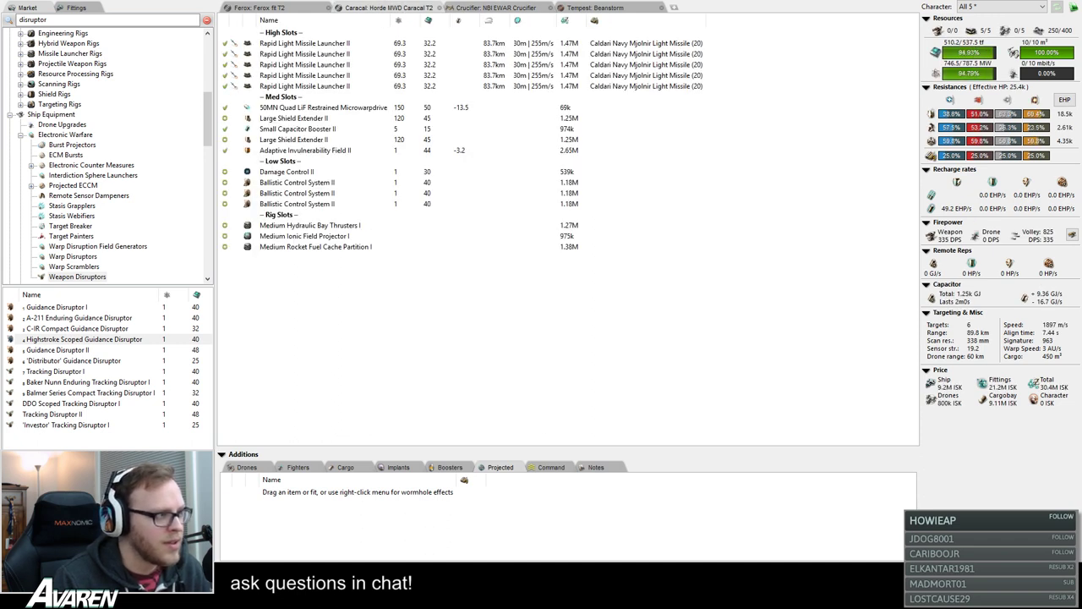
pyautogui.hotkey('ctrl', 'b')
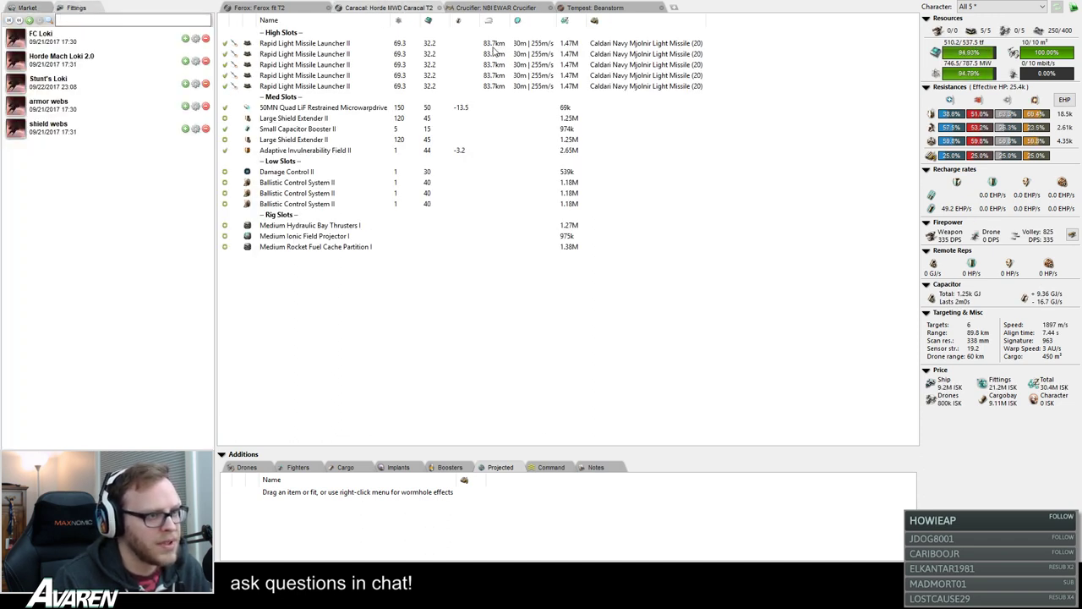
pyautogui.click(114, 20)
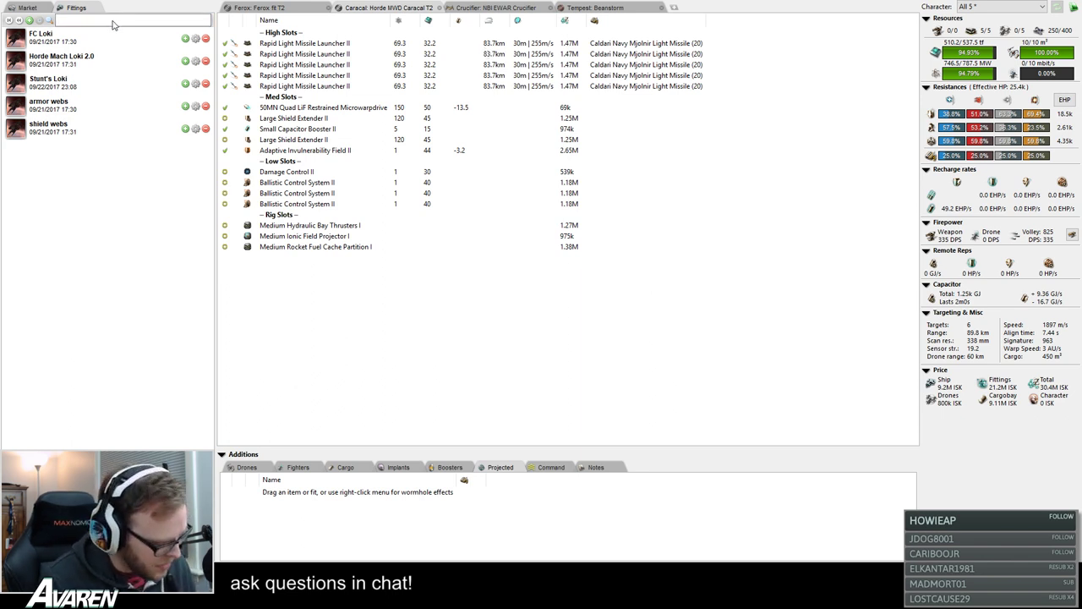
pyautogui.write('cruci')
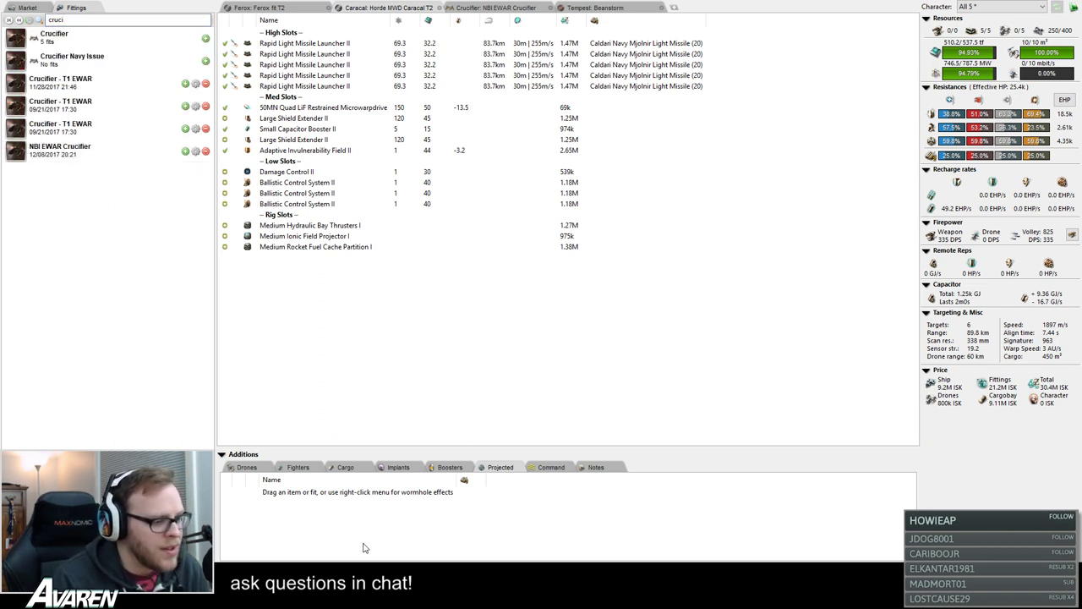
pyautogui.moveTo(356, 534); pyautogui.dragTo(356, 533)
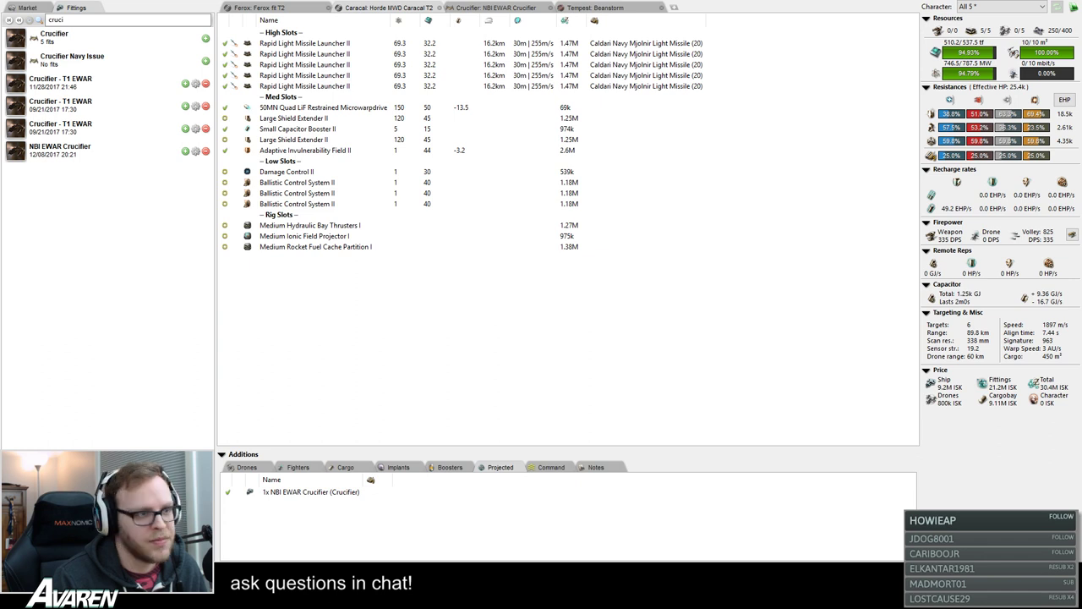
# - Load Missile Precision Disruption Scripts into the Crucifier's three guidance disruptors and return to the Caracal fit
pyautogui.click(496, 7)
pyautogui.click(327, 77)
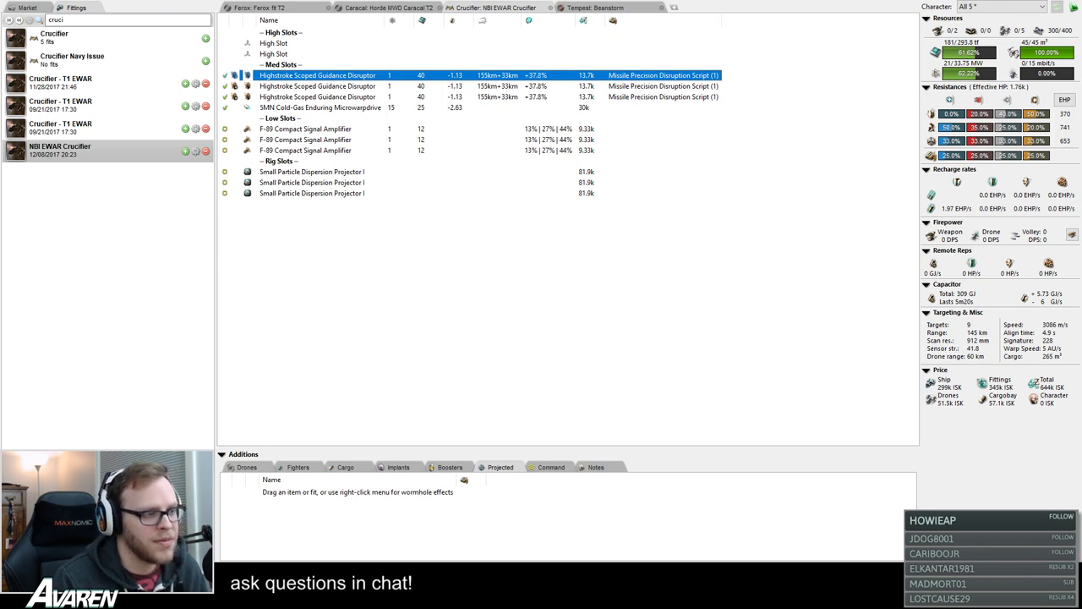
pyautogui.moveTo(405, 6); pyautogui.dragTo(459, 536)
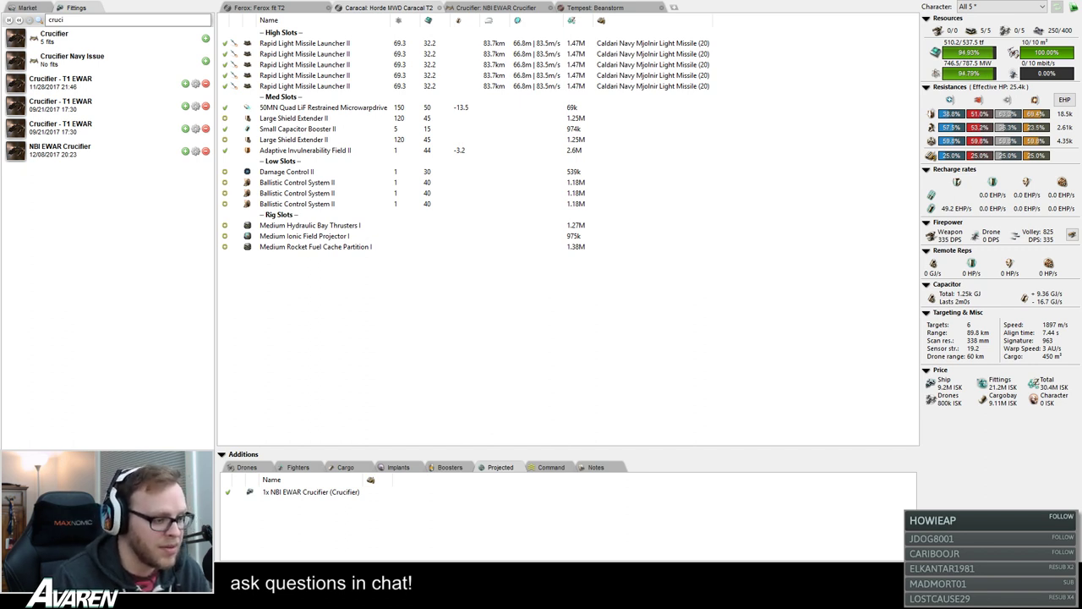
# - Switch the projected NBI EWAR Crucifier off and back on to compare the Caracal's missile precision values
pyautogui.click(230, 494)
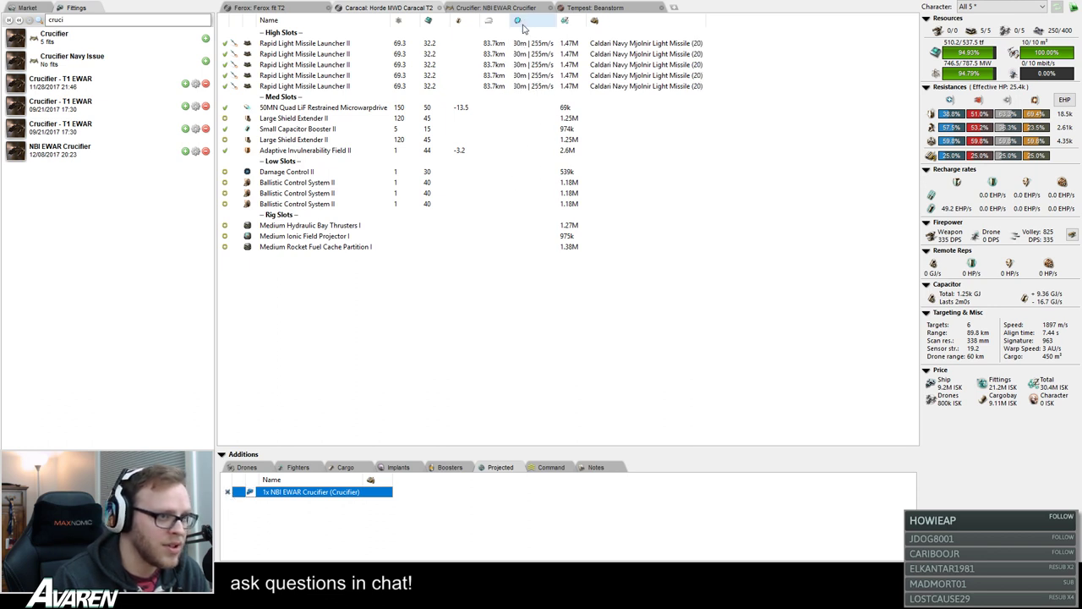
pyautogui.click(595, 362)
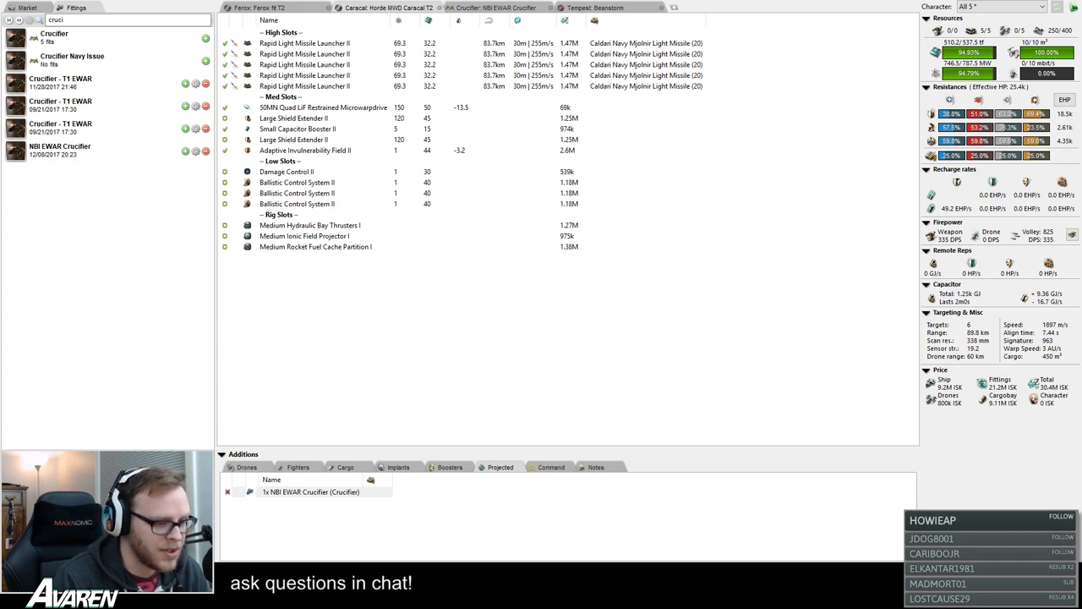
pyautogui.click(226, 492)
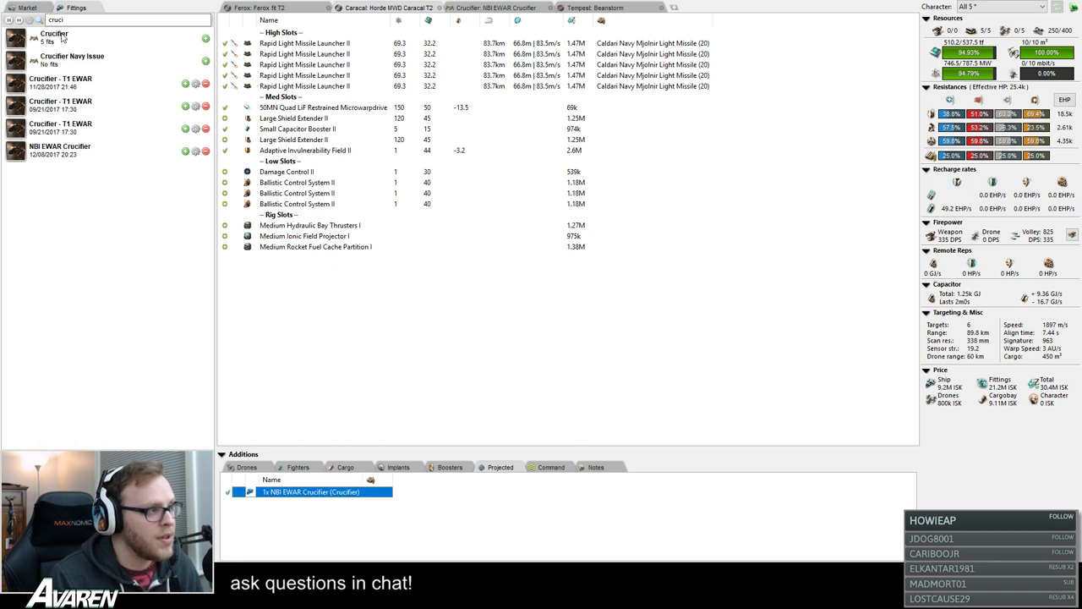
# - Open the DPS graph for the Caracal and set the distance to target to 0-200 km and the target angle to 90 degrees
pyautogui.hotkey('ctrl', 'g')
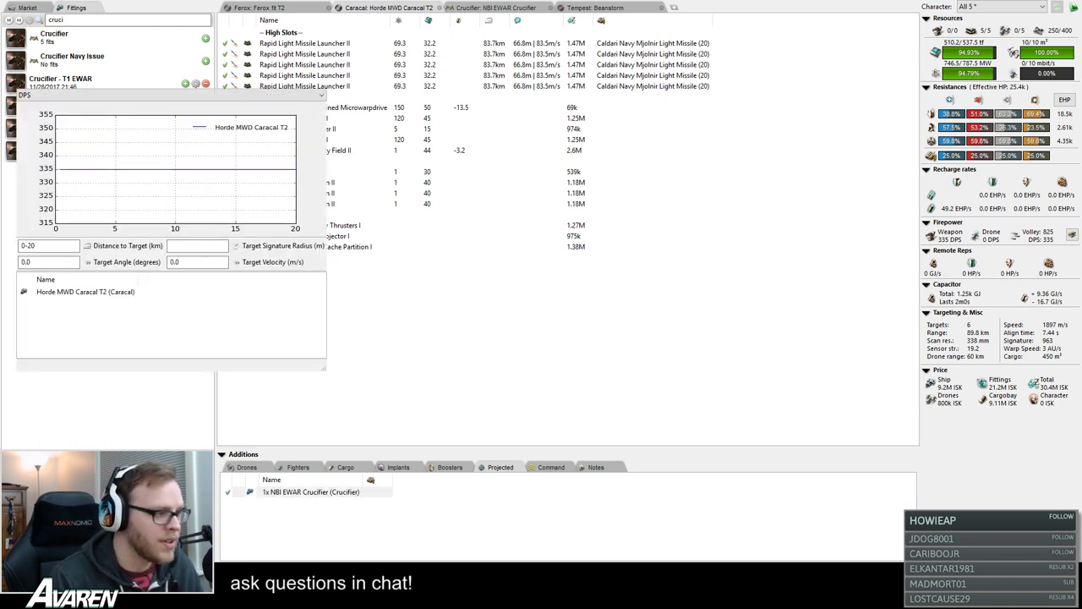
pyautogui.doubleClick(43, 244)
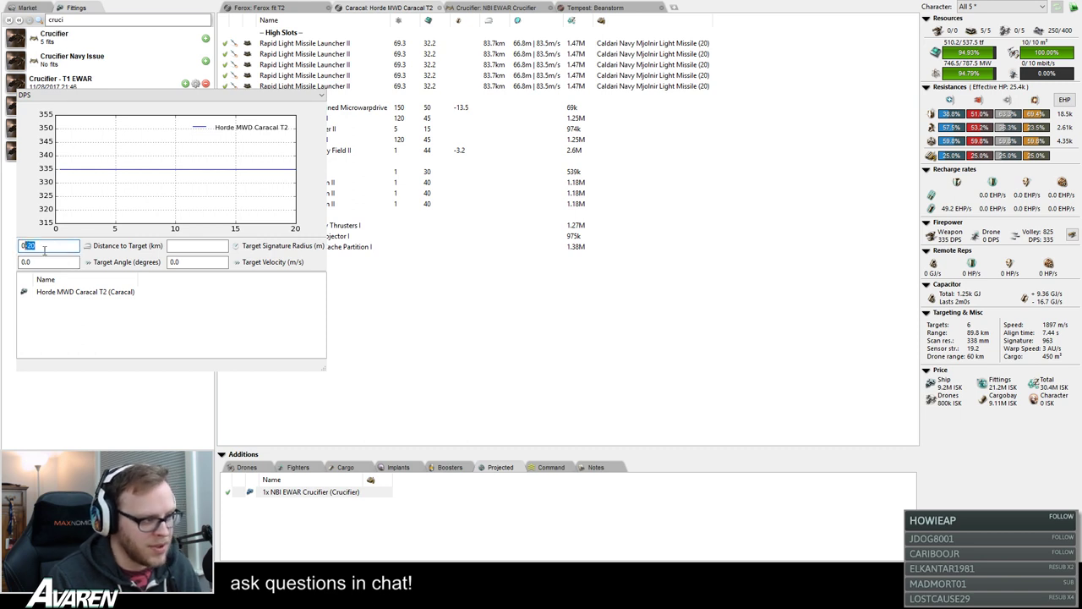
pyautogui.press('Right')
pyautogui.write('0')
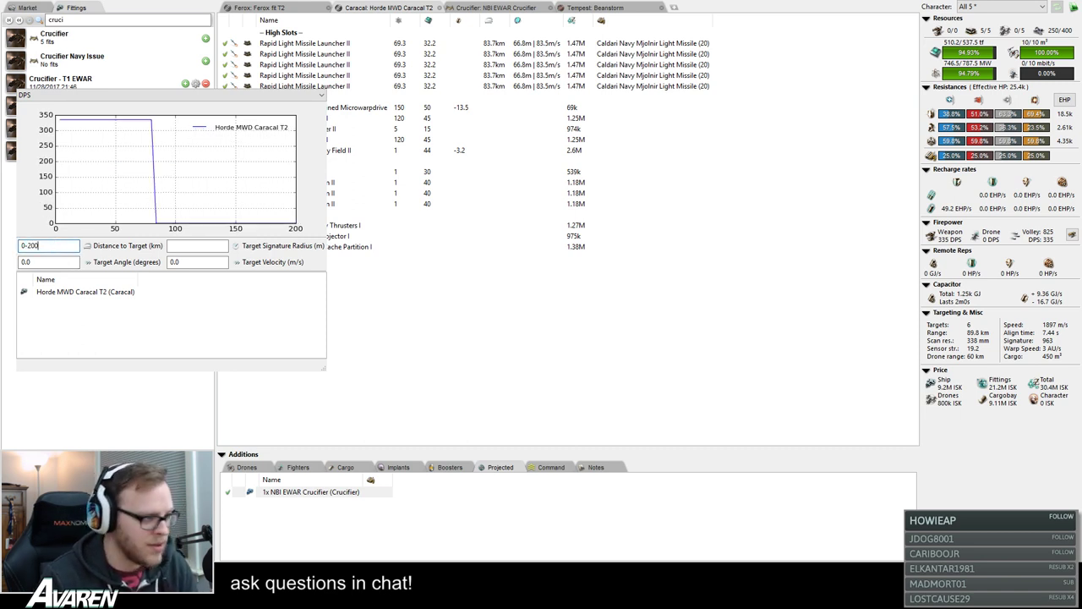
pyautogui.press('Tab')
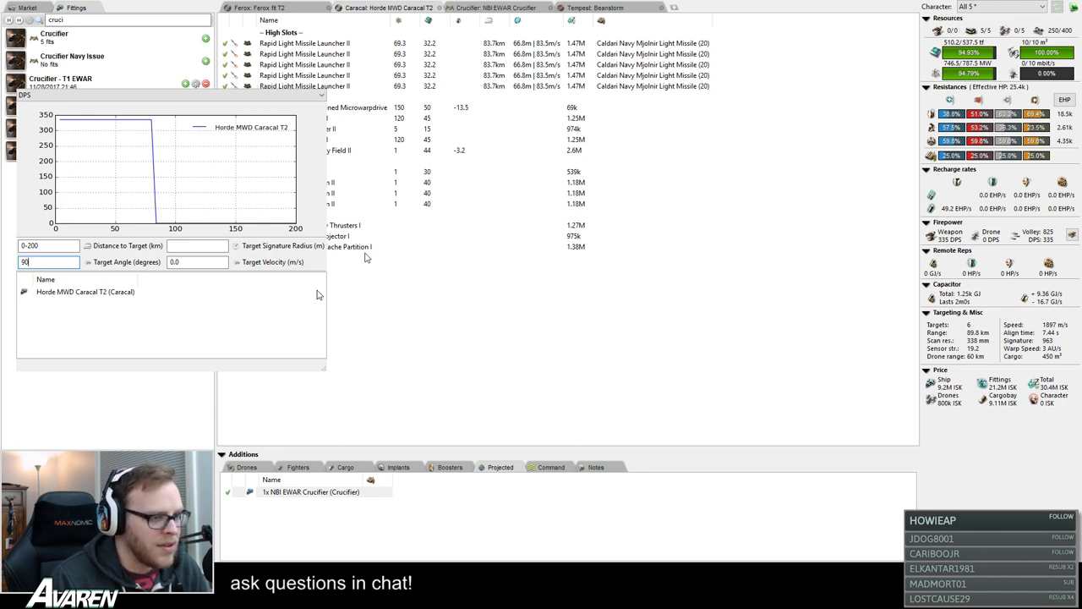
pyautogui.click(416, 291)
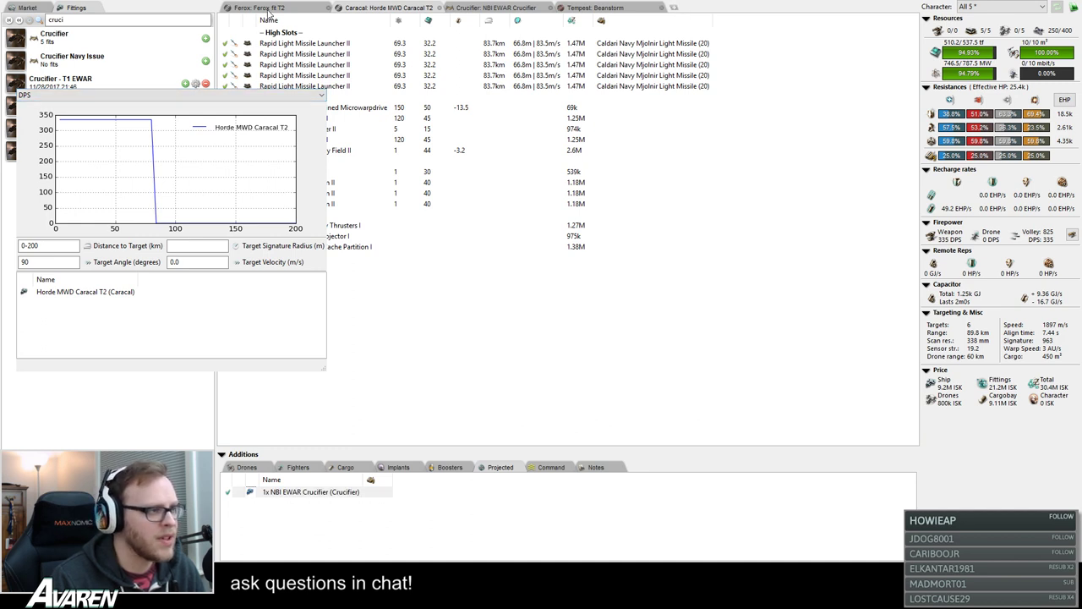
# - Search the fittings for "confessor", close the mistakenly opened Inquisitor Fleet T2 fit and open the Confessor Fleet fit
pyautogui.hotkey('ctrl', 'a')
pyautogui.write('c')
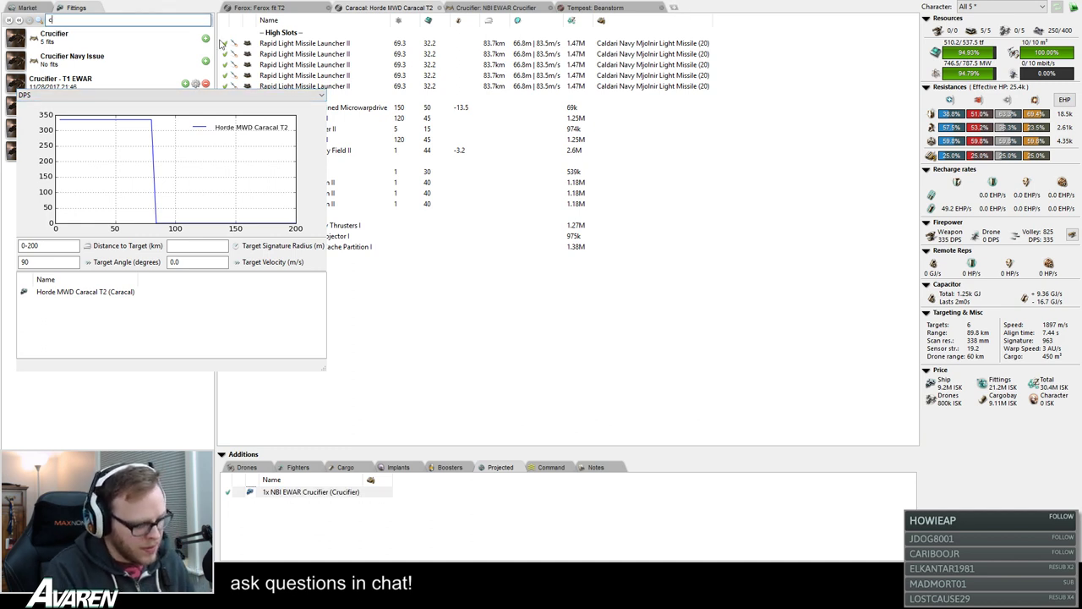
pyautogui.write('onfessor')
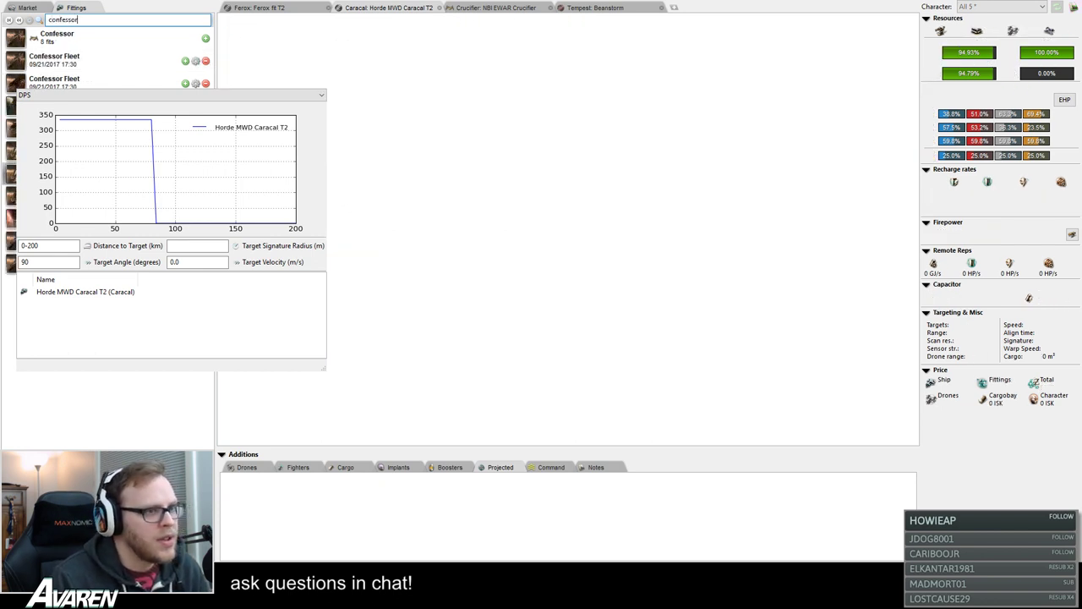
pyautogui.click(169, 82)
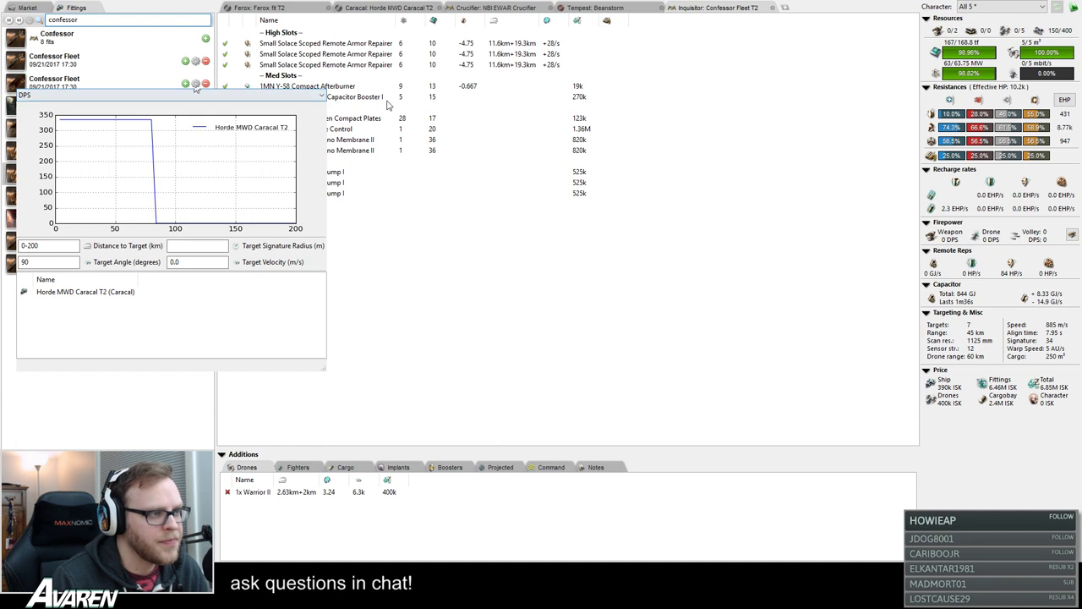
pyautogui.click(772, 8)
pyautogui.click(91, 68)
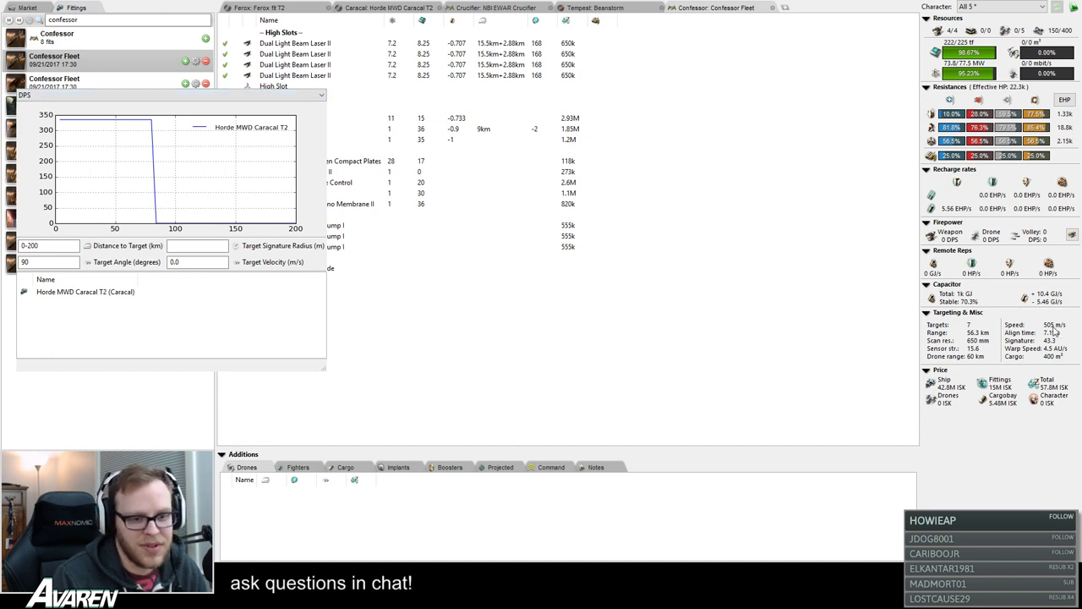
# - Show the Confessor's projected effects, and set the DPS graph's target signature radius to 43.3 m and target velocity to 505 m/s
pyautogui.click(540, 471)
pyautogui.click(501, 468)
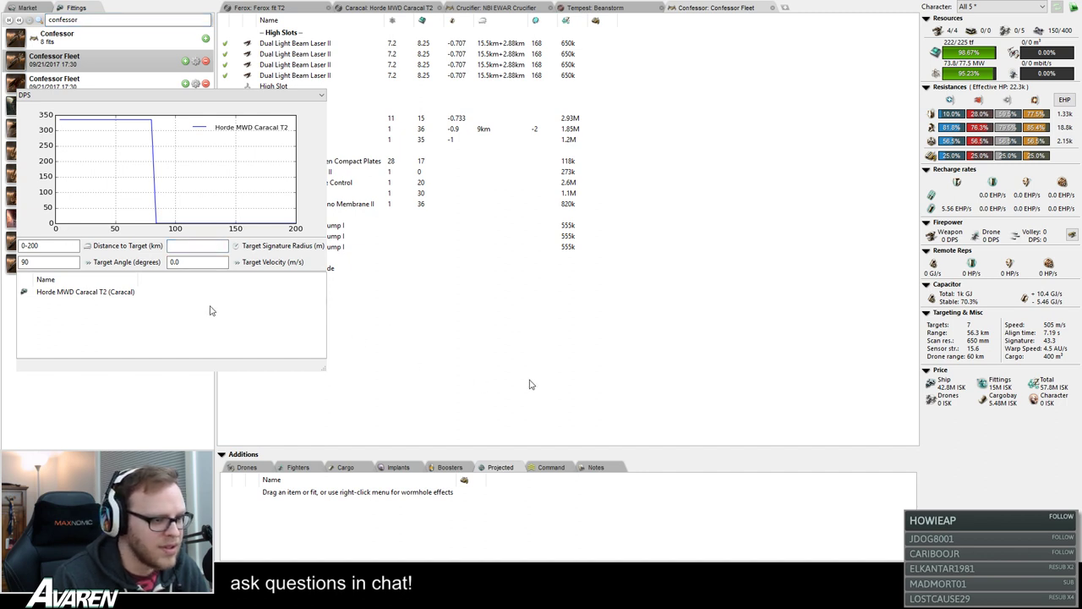
pyautogui.click(202, 245)
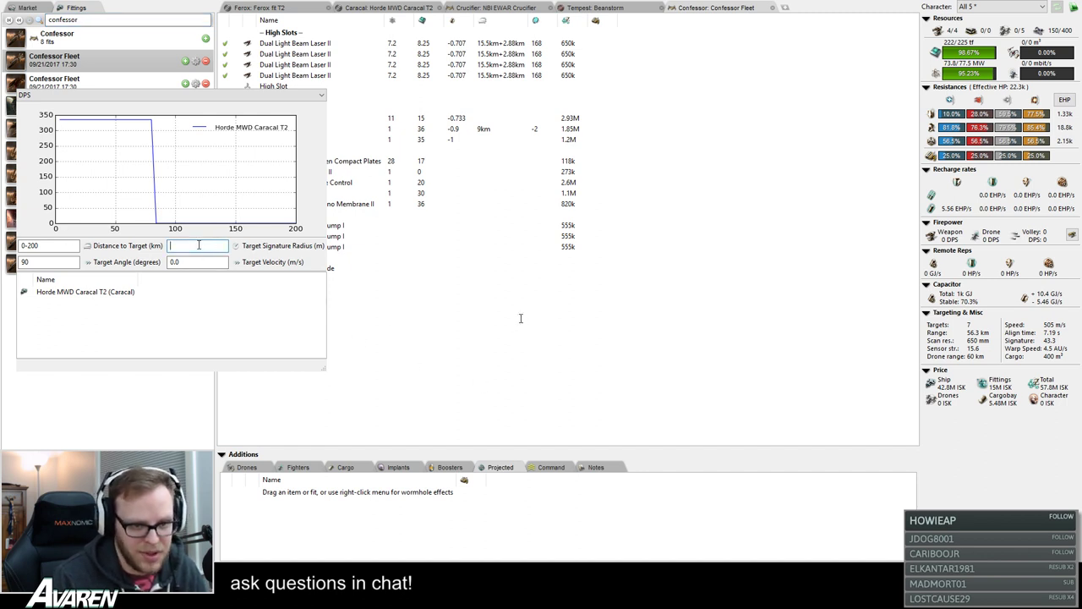
pyautogui.write('43.3')
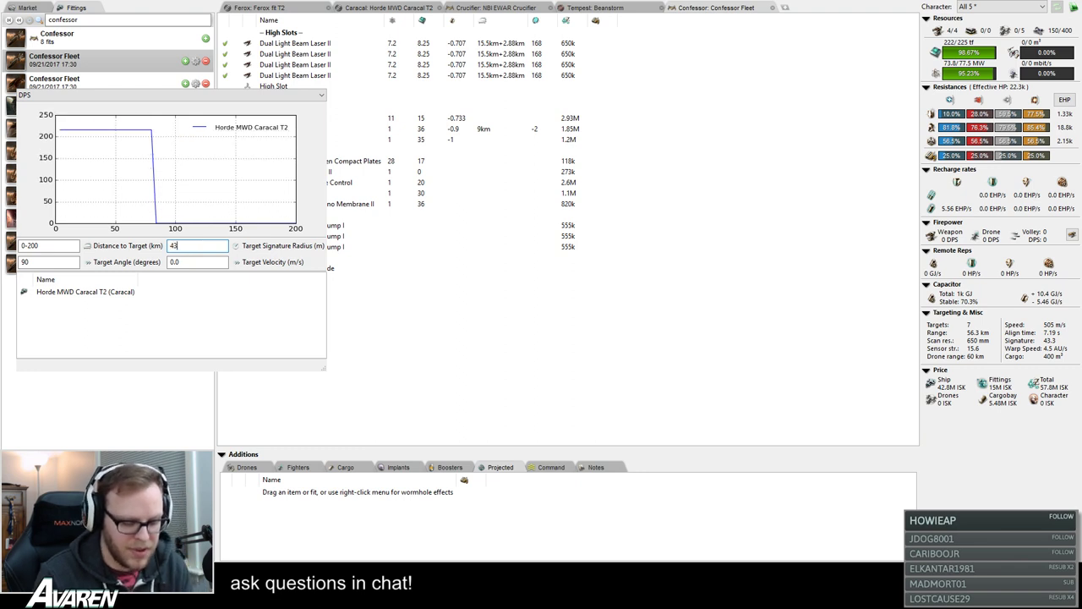
pyautogui.doubleClick(173, 261)
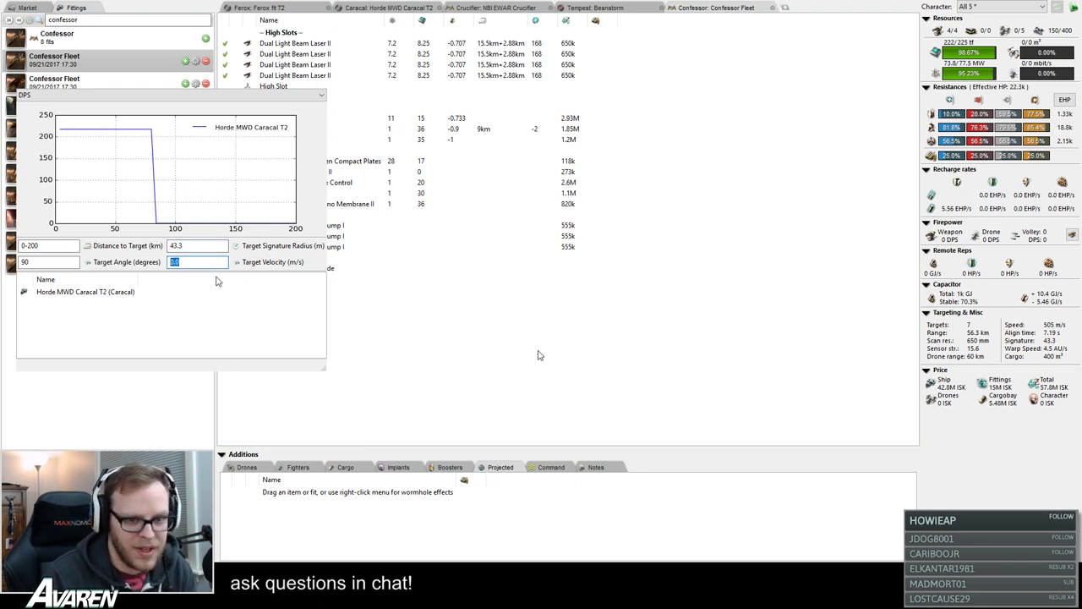
pyautogui.write('505')
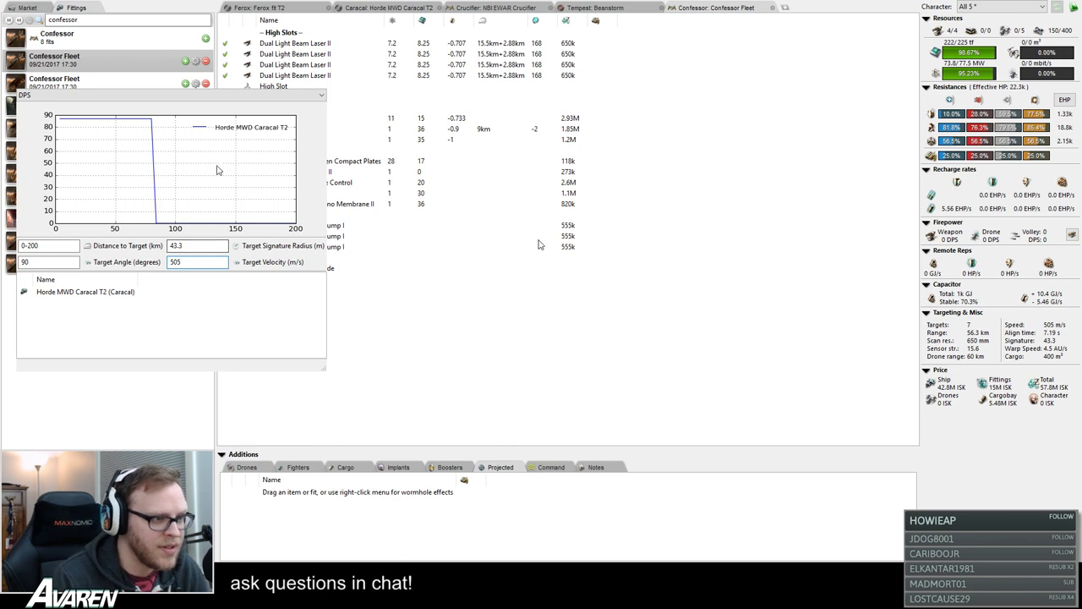
pyautogui.click(186, 246)
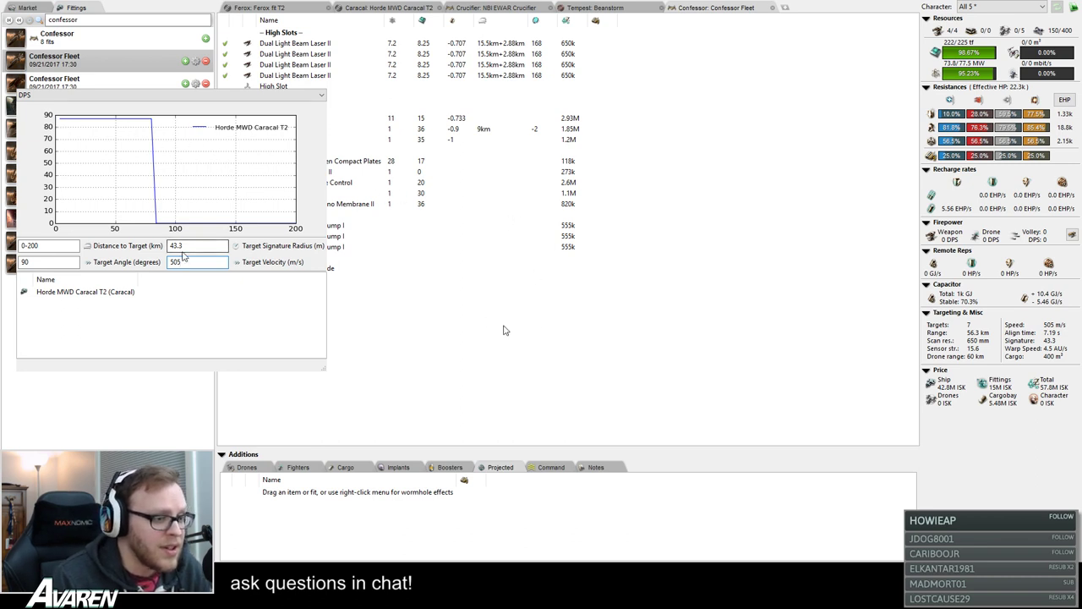
pyautogui.click(199, 262)
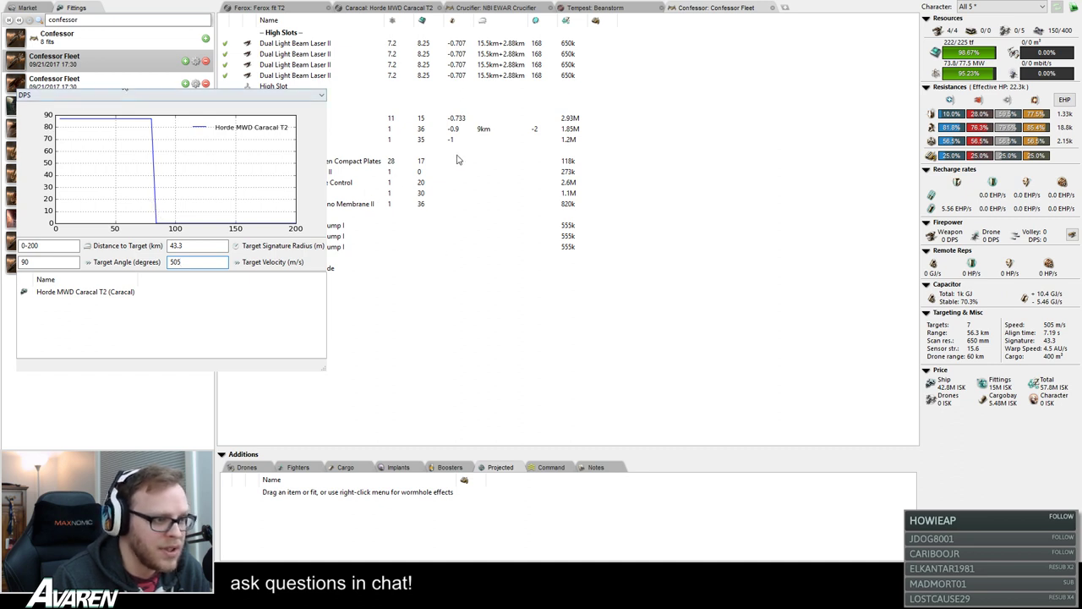
# - Change the Confessor's tactical mode and set the DPS graph's target signature radius to 65 m
pyautogui.click(362, 344)
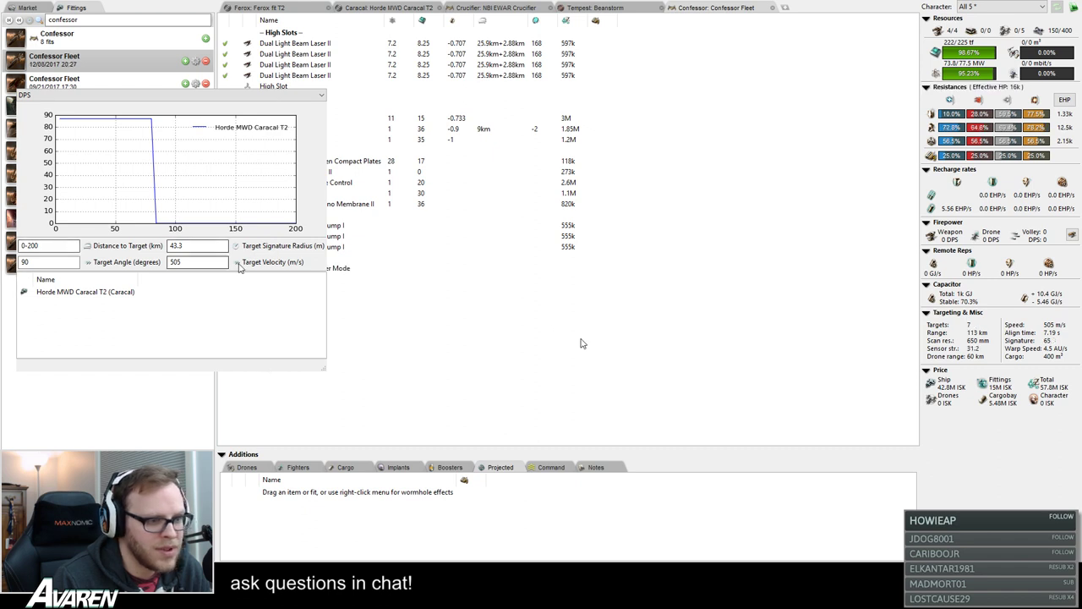
pyautogui.doubleClick(212, 247)
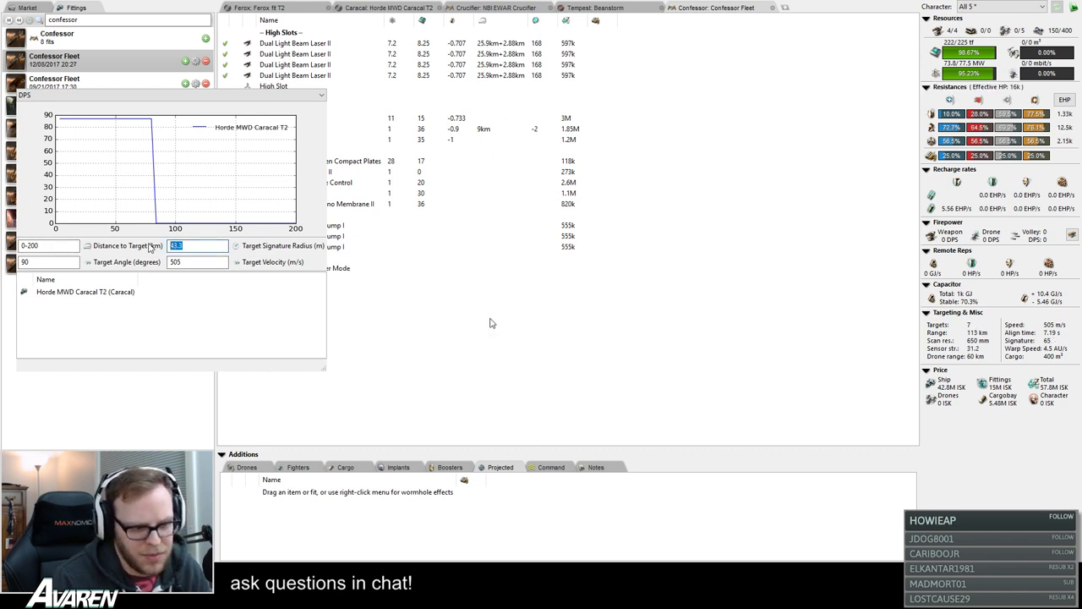
pyautogui.write('65')
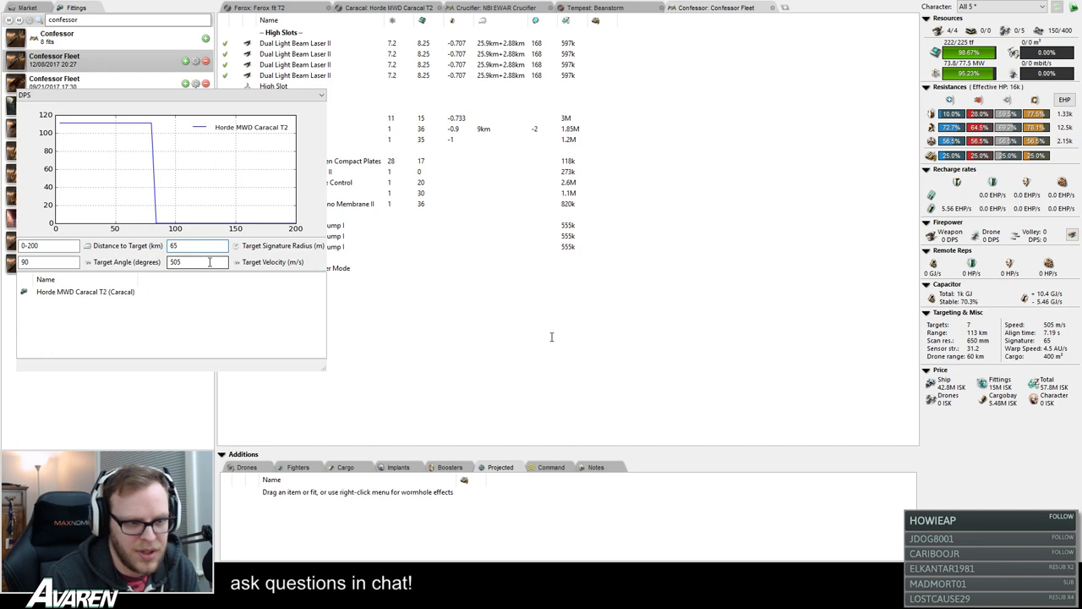
pyautogui.click(210, 262)
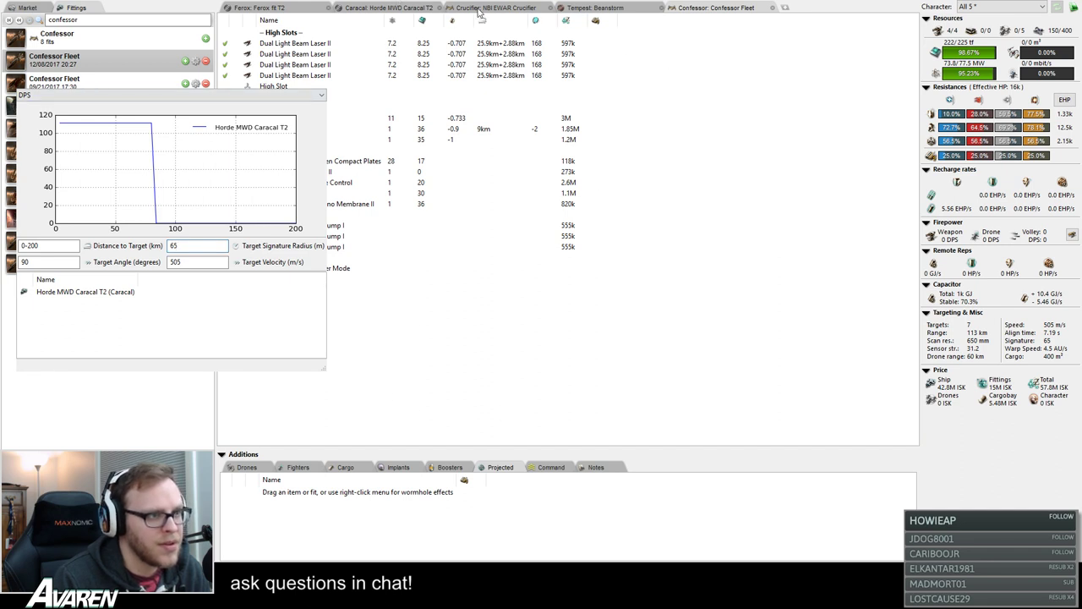
# - Return to the Caracal fit and switch the projected NBI EWAR Crucifier off and back on to compare DPS against the 65 m signature
pyautogui.click(396, 8)
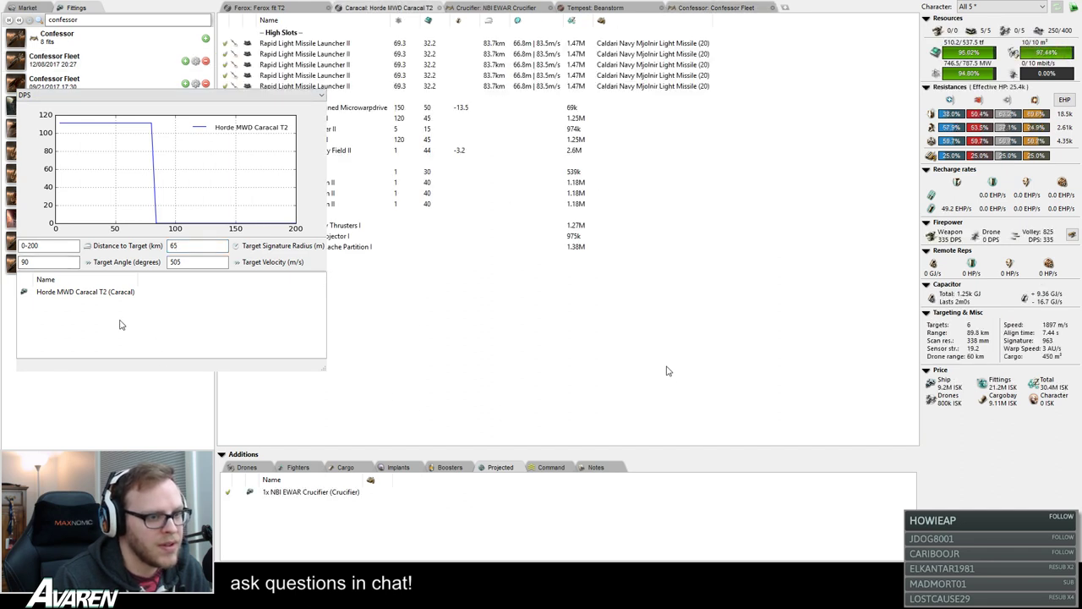
pyautogui.click(227, 494)
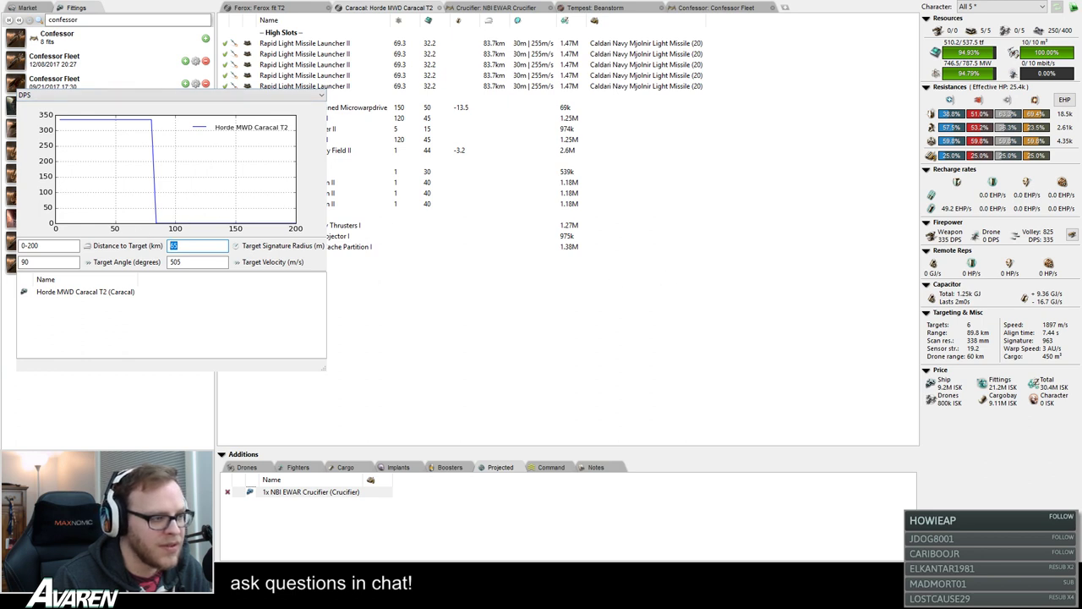
pyautogui.press('Tab')
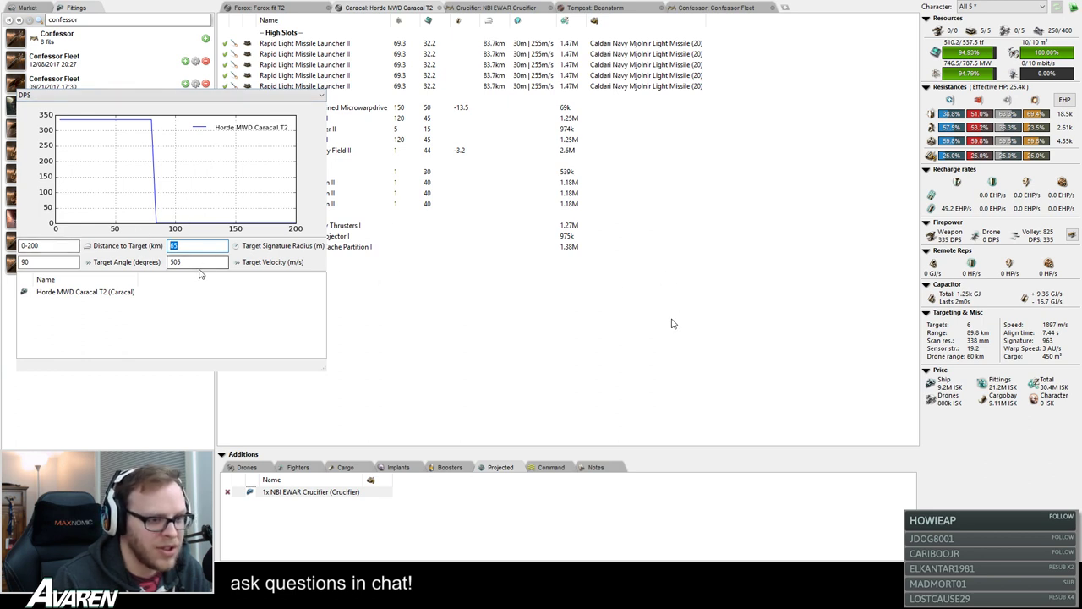
pyautogui.click(192, 245)
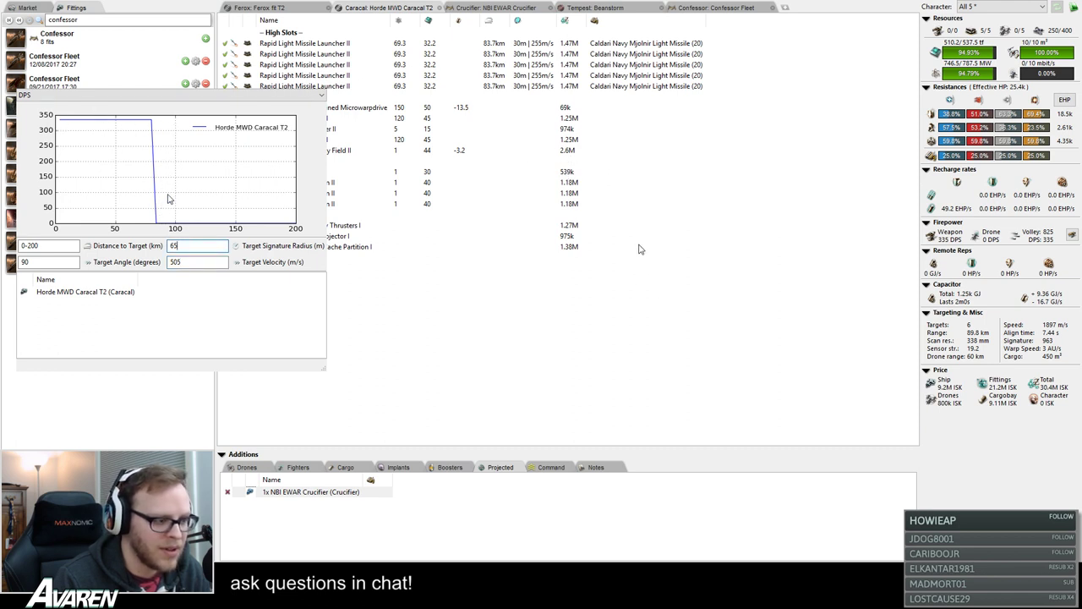
pyautogui.click(227, 492)
pyautogui.click(228, 492)
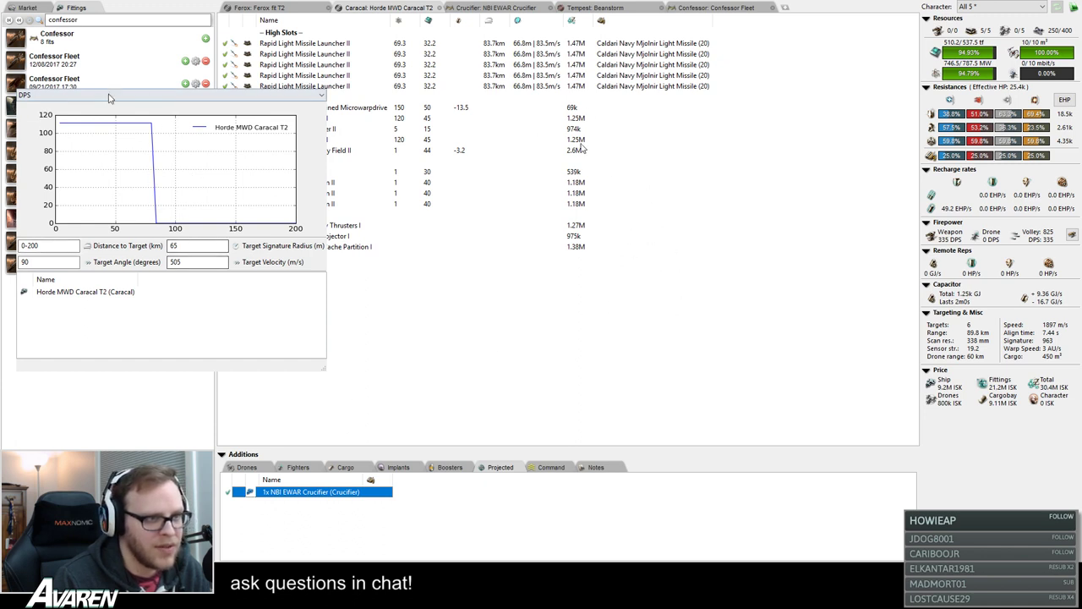
# - Return to the Confessor fit, restore its defensive mode and set the DPS graph's target signature radius to 43.3 m
pyautogui.click(732, 9)
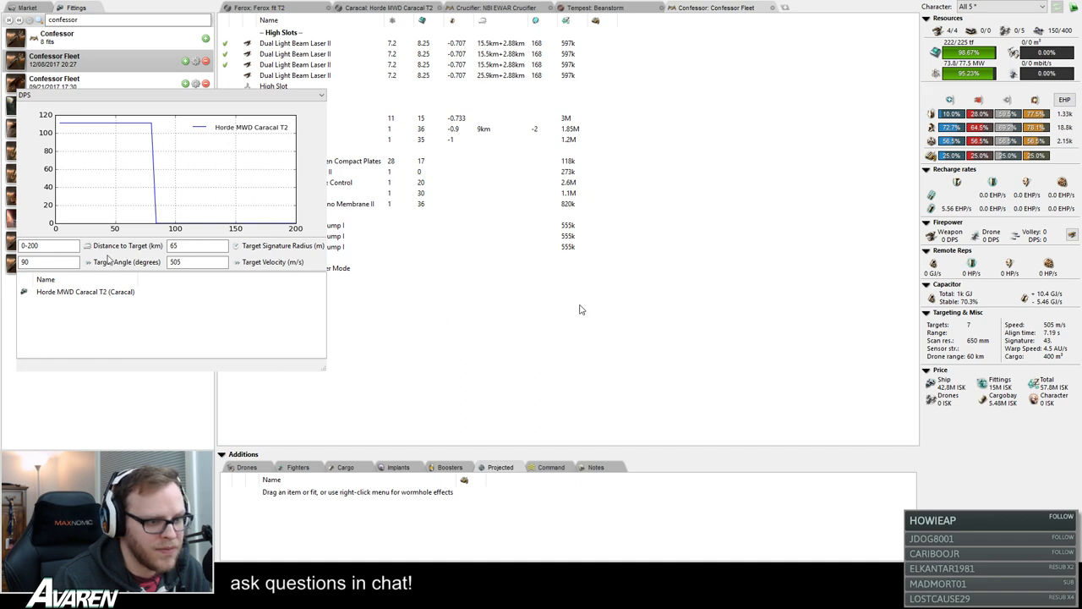
pyautogui.press('BackSpace')
pyautogui.press('BackSpace')
pyautogui.write('43')
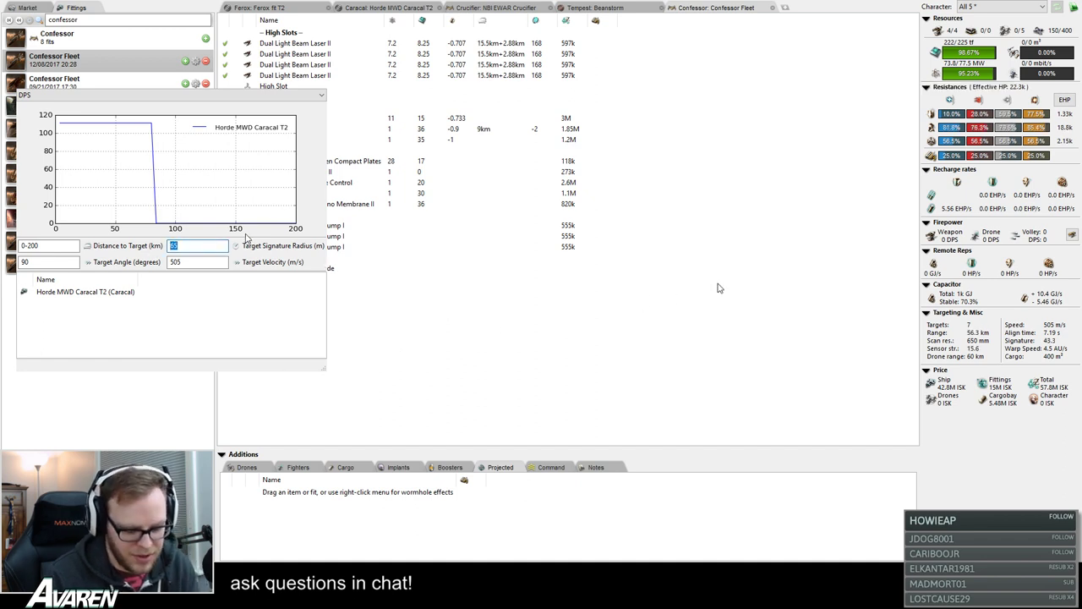
pyautogui.write('.3')
pyautogui.press('Tab')
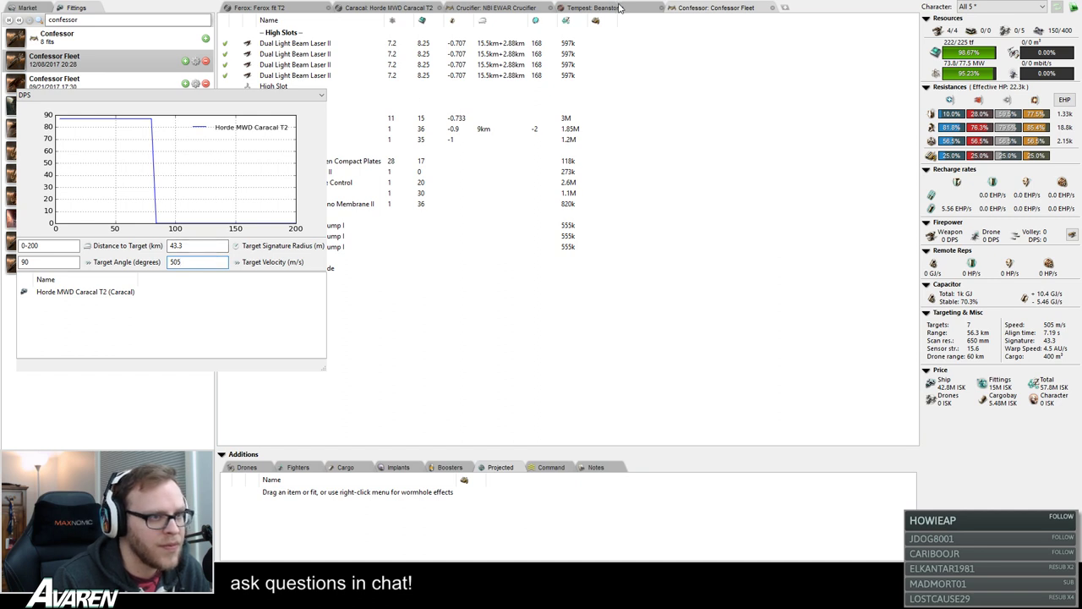
# - Go back to the Caracal fit and toggle the projected Crucifier off and on to compare DPS against the 43.3 m signature
pyautogui.hotkey('ctrl', 'shift', 'Tab')
pyautogui.hotkey('ctrl', 'shift', 'Tab')
pyautogui.hotkey('ctrl', 'shift', 'Tab')
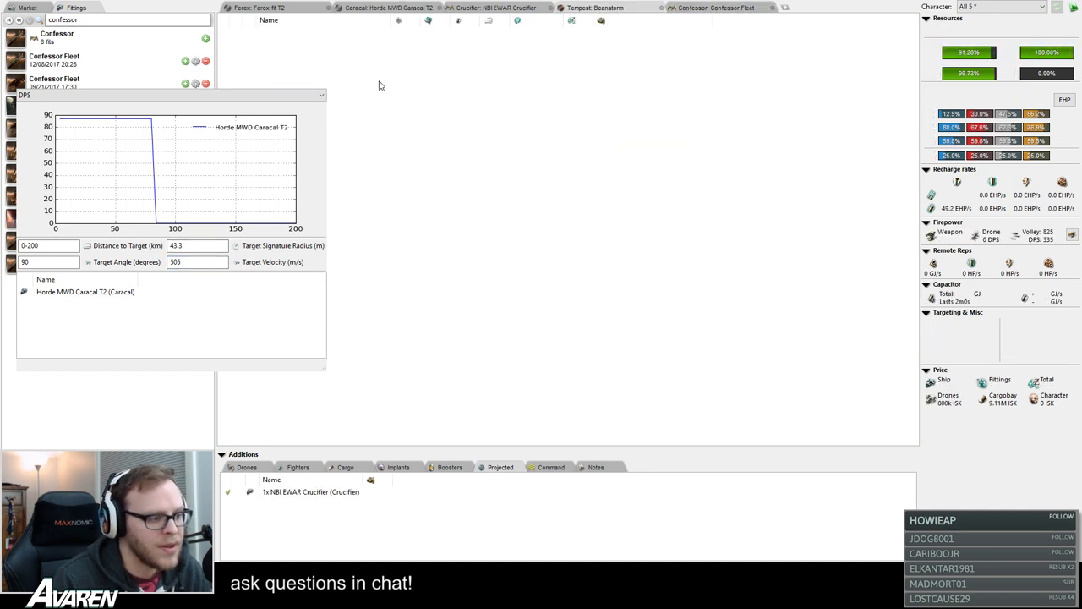
pyautogui.click(227, 493)
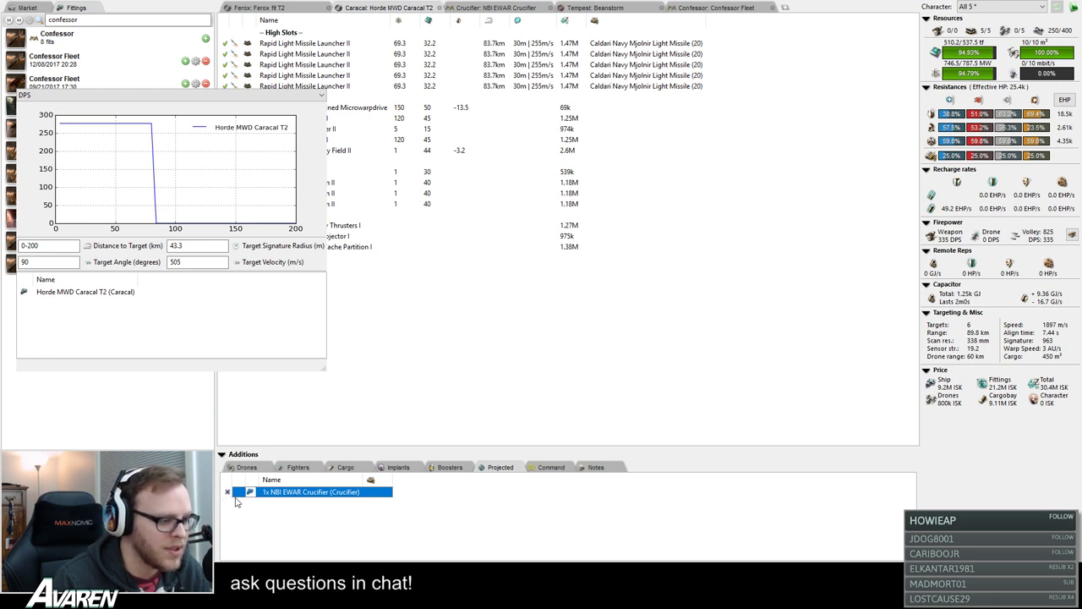
pyautogui.click(227, 493)
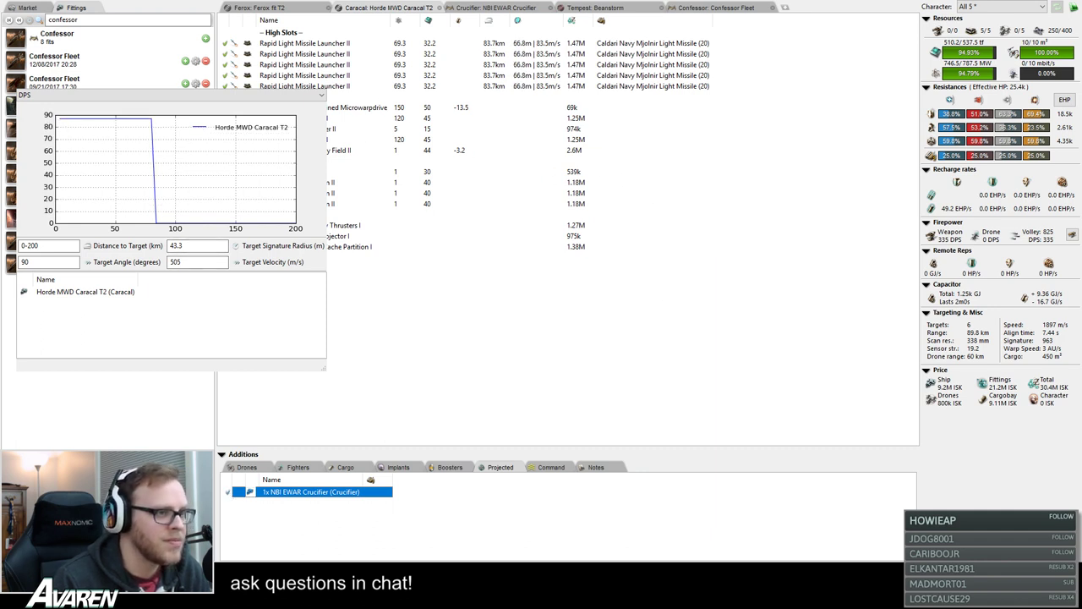
pyautogui.click(638, 317)
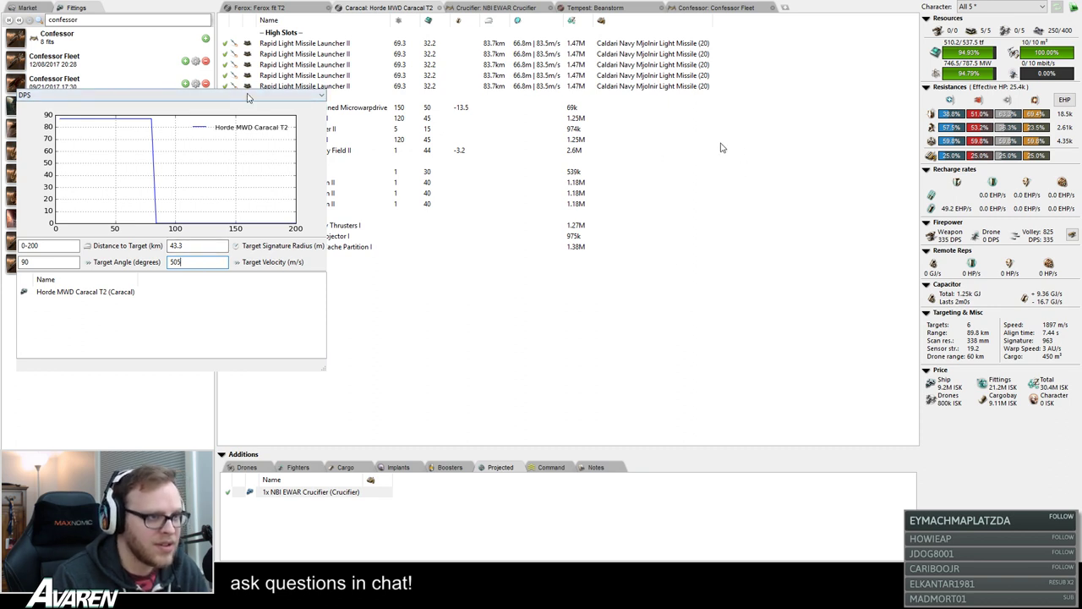
# - Open the fit of the projected NBI EWAR Crucifier to inspect its scripted guidance disruptors
pyautogui.doubleClick(169, 262)
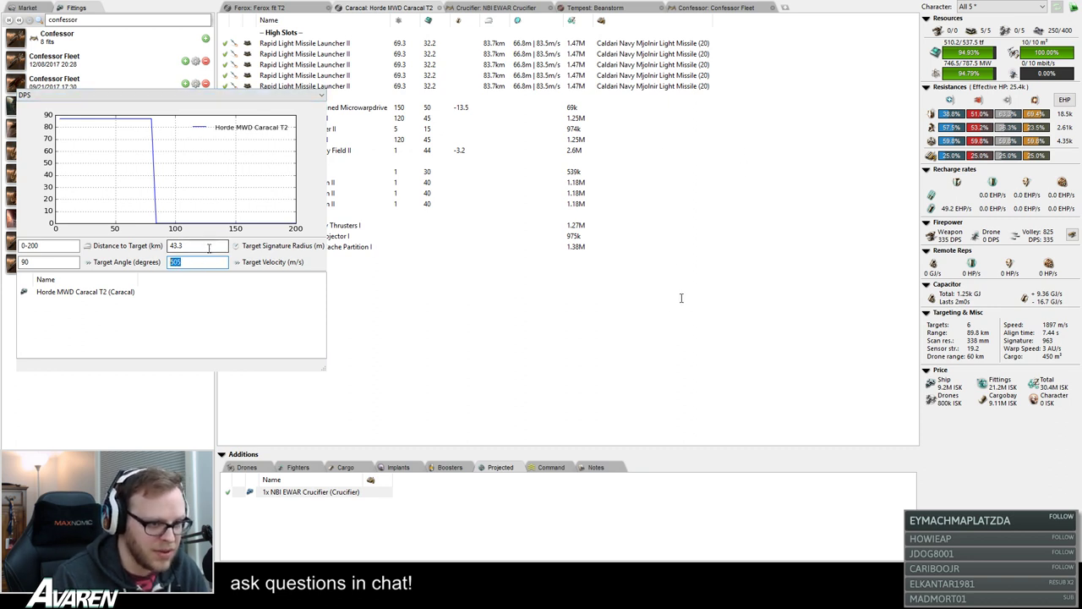
pyautogui.click(201, 260)
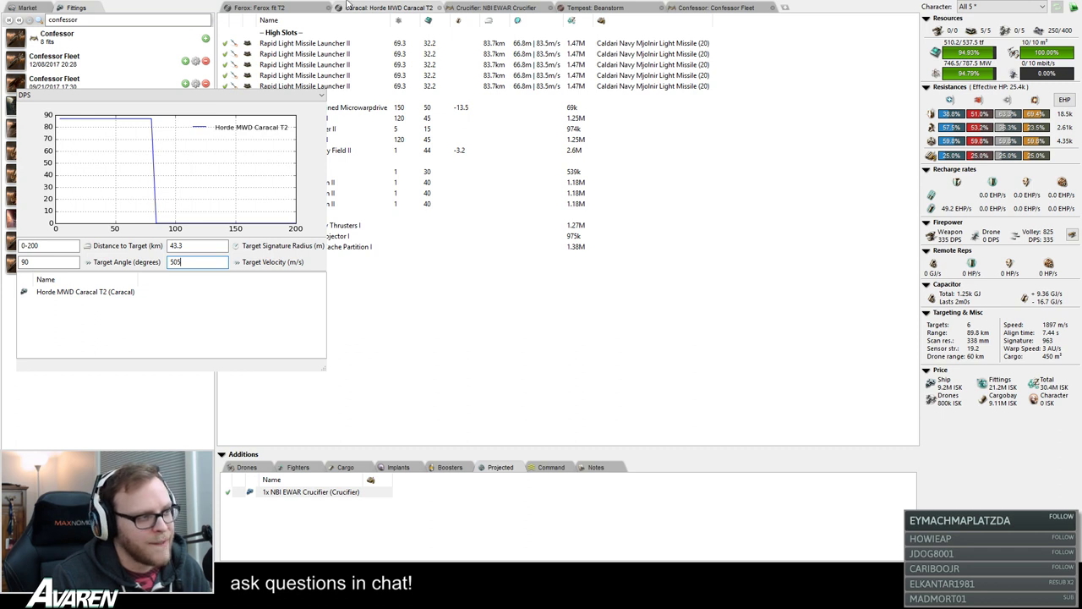
pyautogui.doubleClick(311, 491)
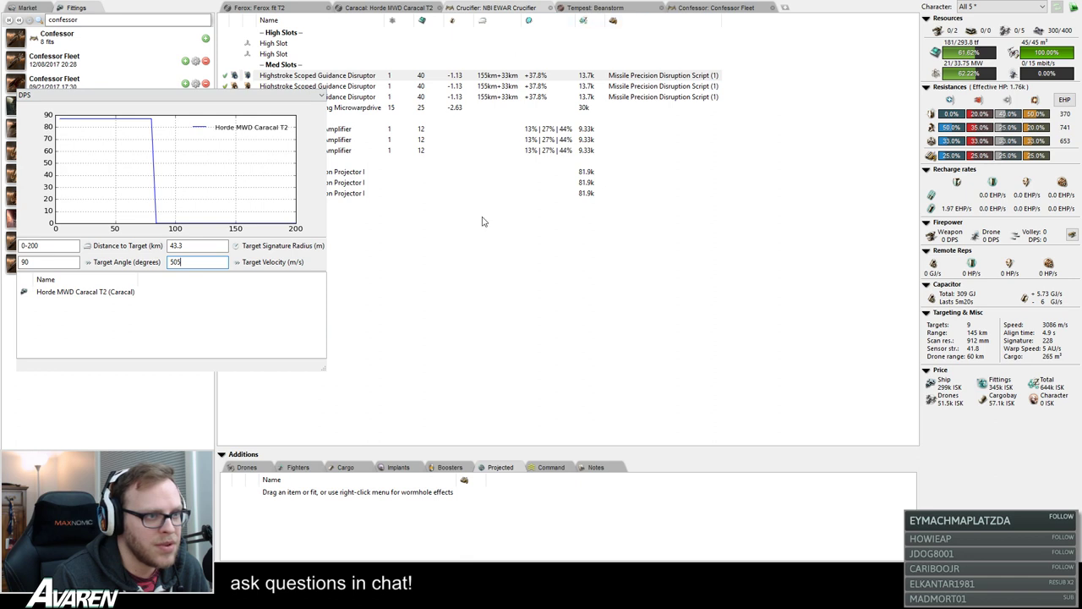
# - Switch the Confessor to its faster tactical mode, and set the DPS graph's target velocity to 672 m/s and signature radius to 65 m
pyautogui.click(710, 8)
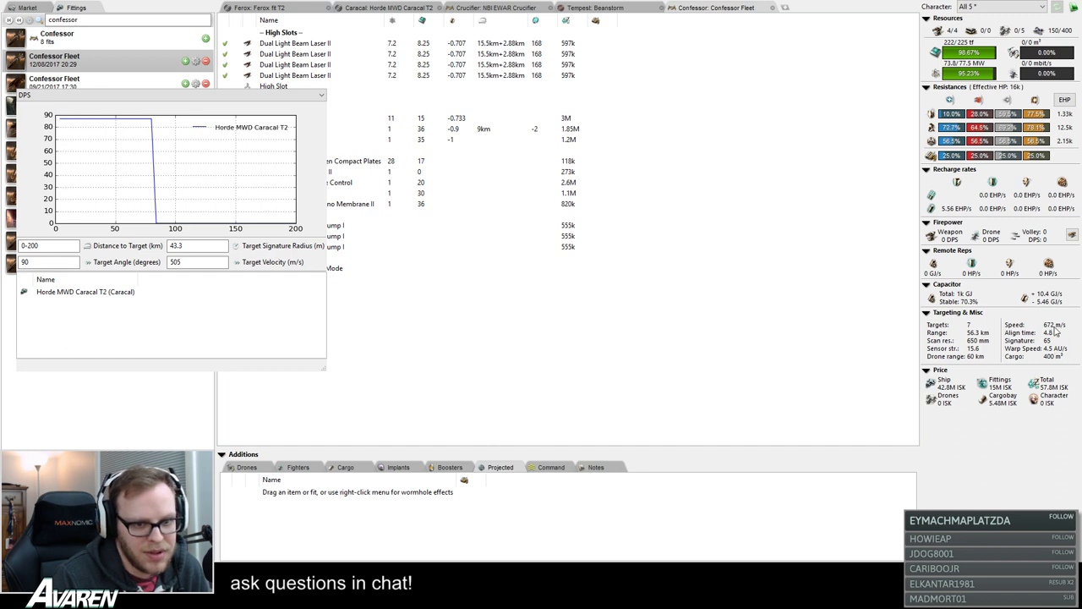
pyautogui.press('Tab')
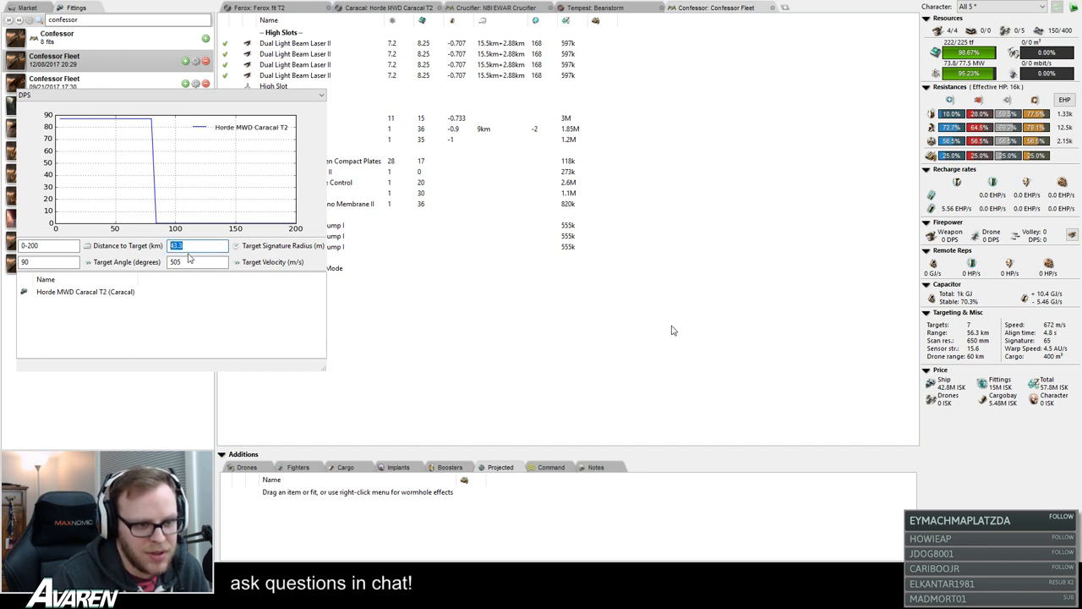
pyautogui.press('Tab')
pyautogui.write('672')
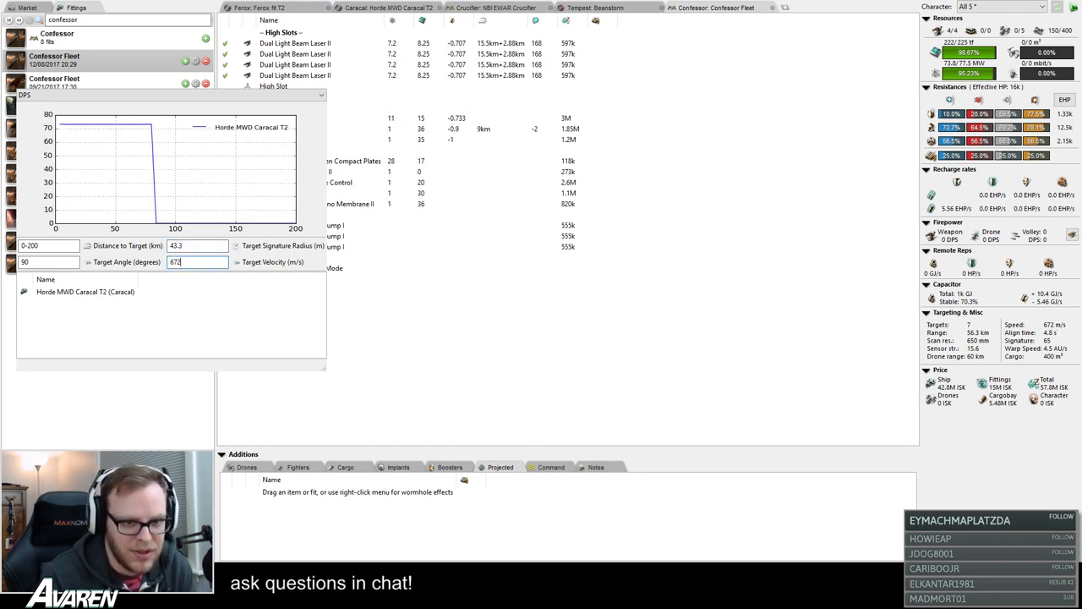
pyautogui.hotkey('shift', 'Tab')
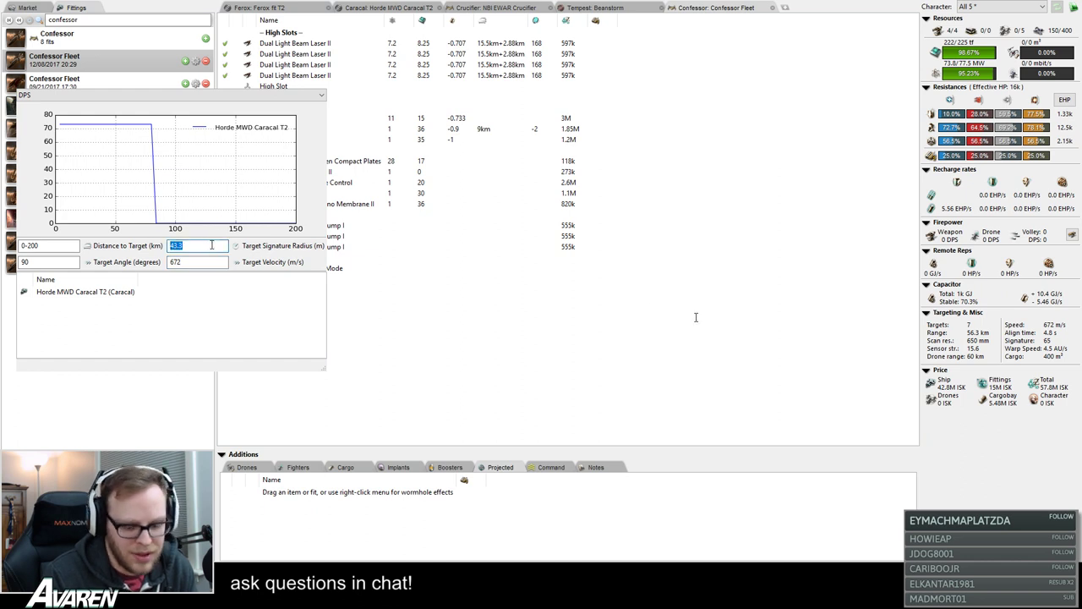
pyautogui.write('65')
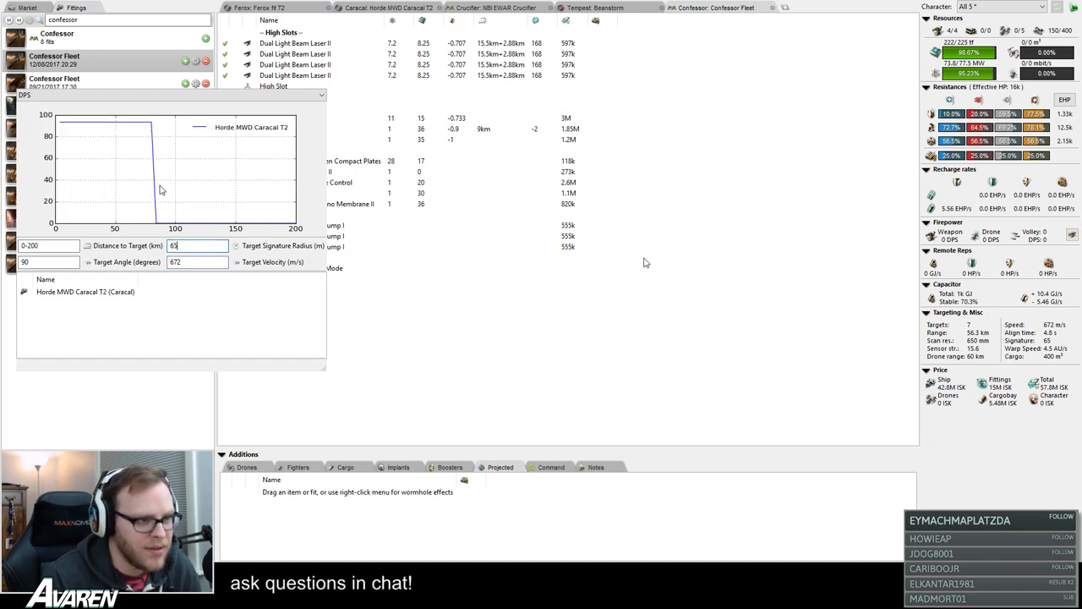
# - Toggle the Crucifier projected on the Caracal off and on to compare DPS against the 672 m/s, 65 m target, and return to the Confessor
pyautogui.click(391, 7)
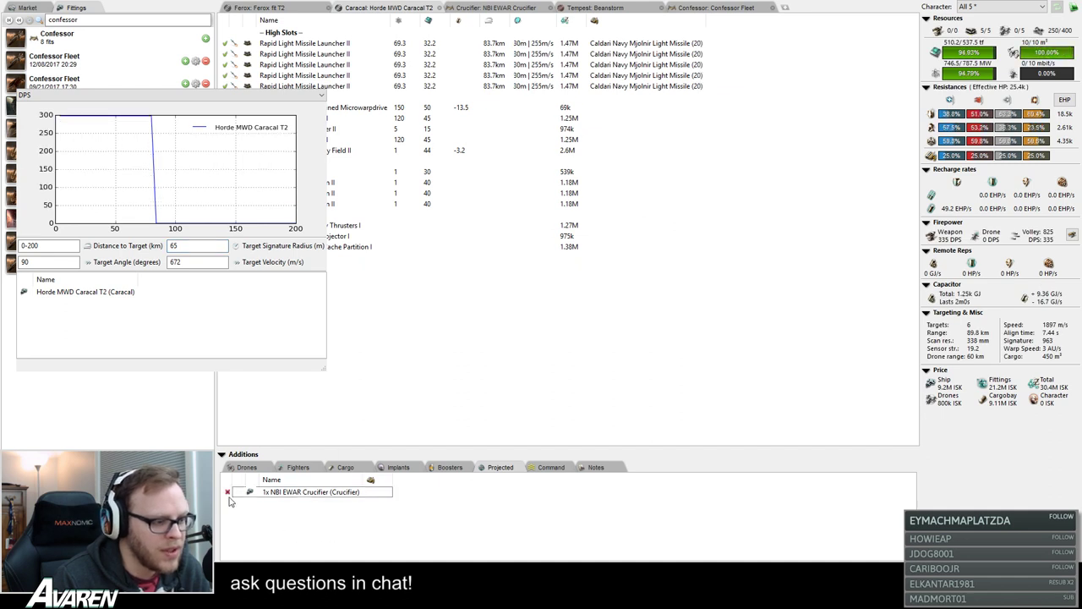
pyautogui.click(228, 494)
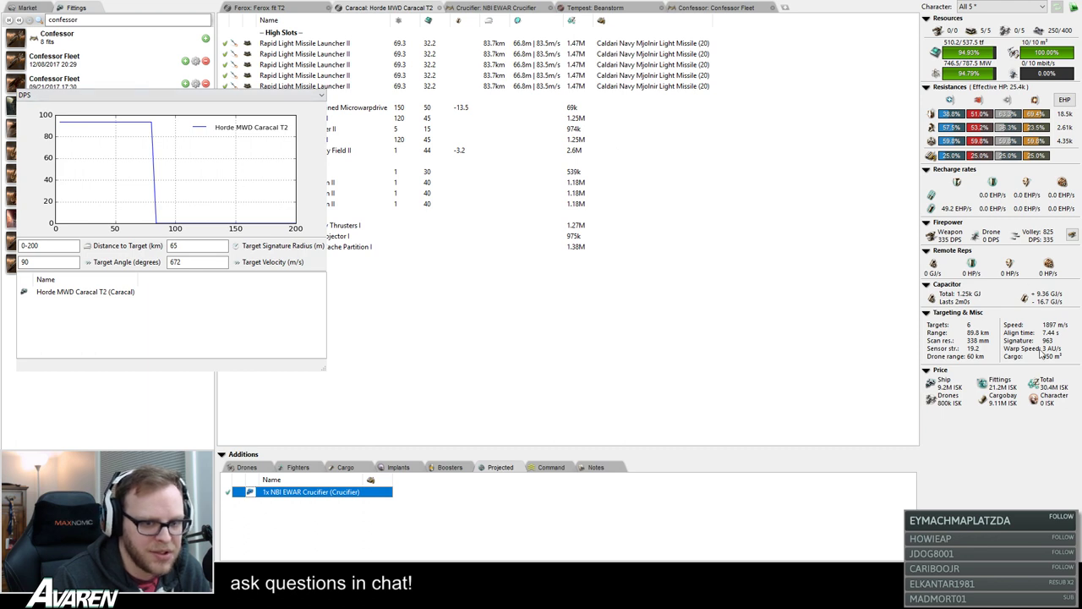
pyautogui.click(680, 7)
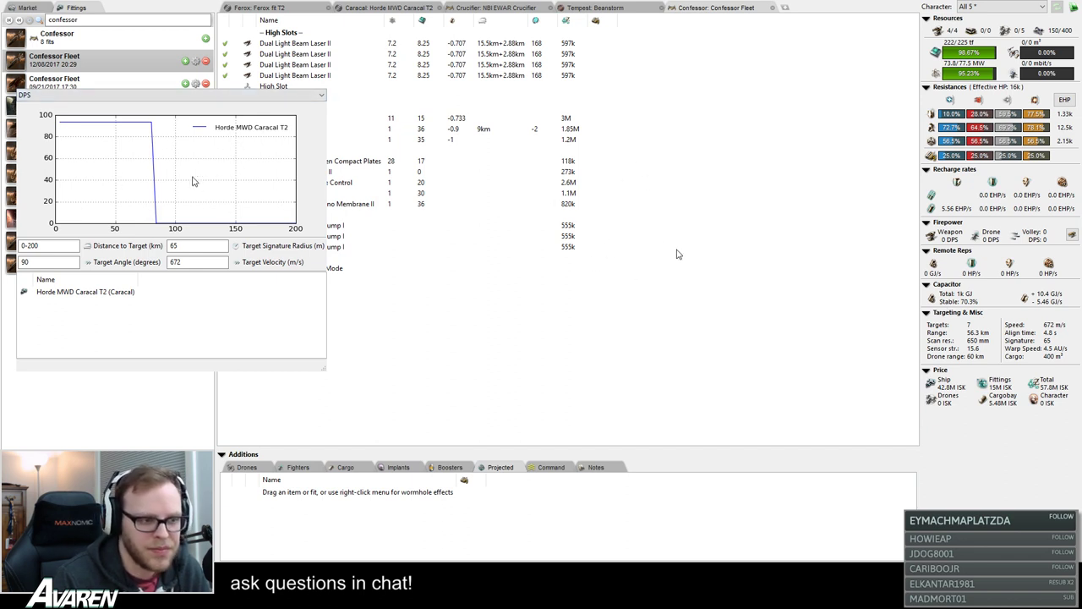
pyautogui.click(182, 246)
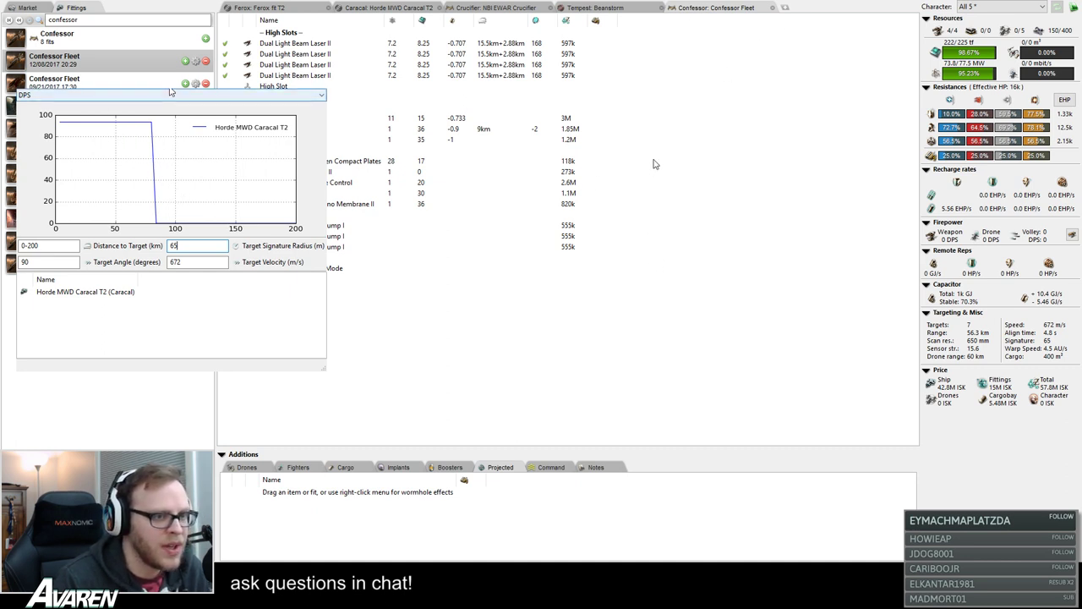
# - Close the DPS graph and the Confessor, Caracal, Crucifier and Ferox fits, leaving only the Tempest Beanstorm fit open
pyautogui.click(494, 8)
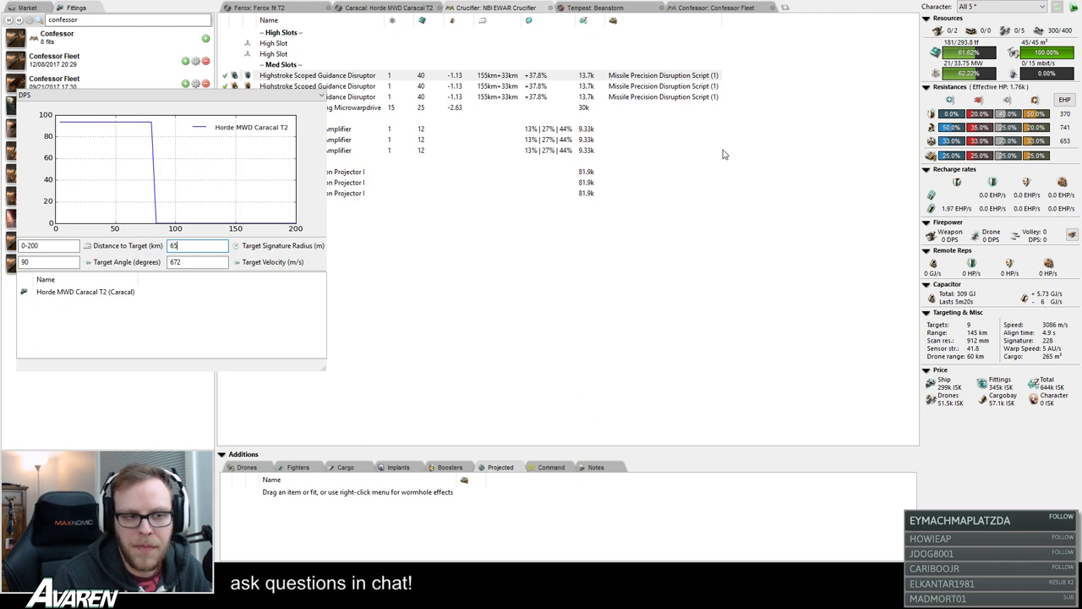
pyautogui.press('Escape')
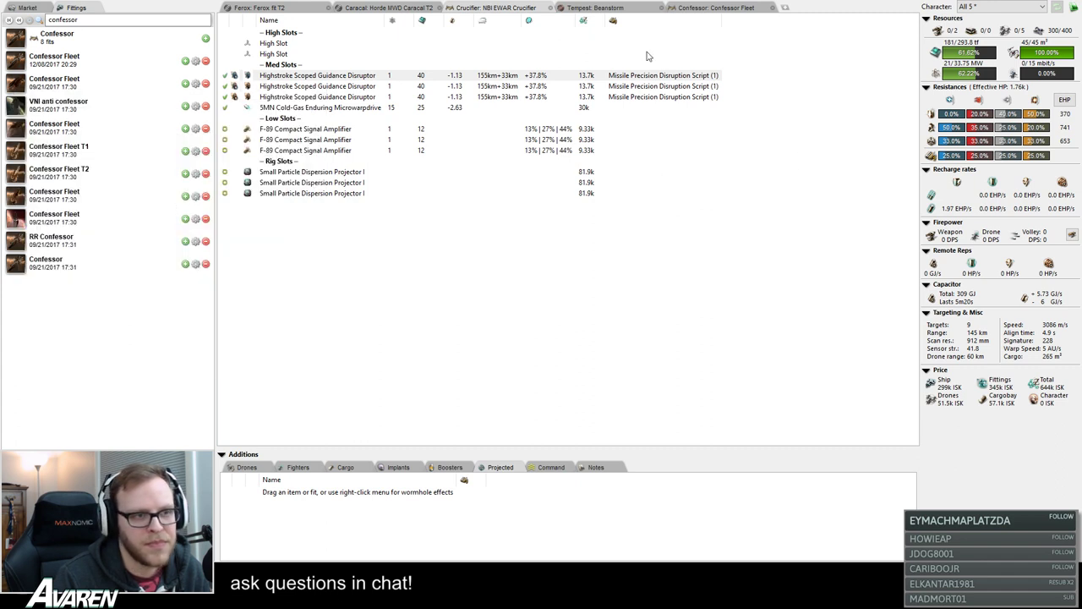
pyautogui.click(772, 8)
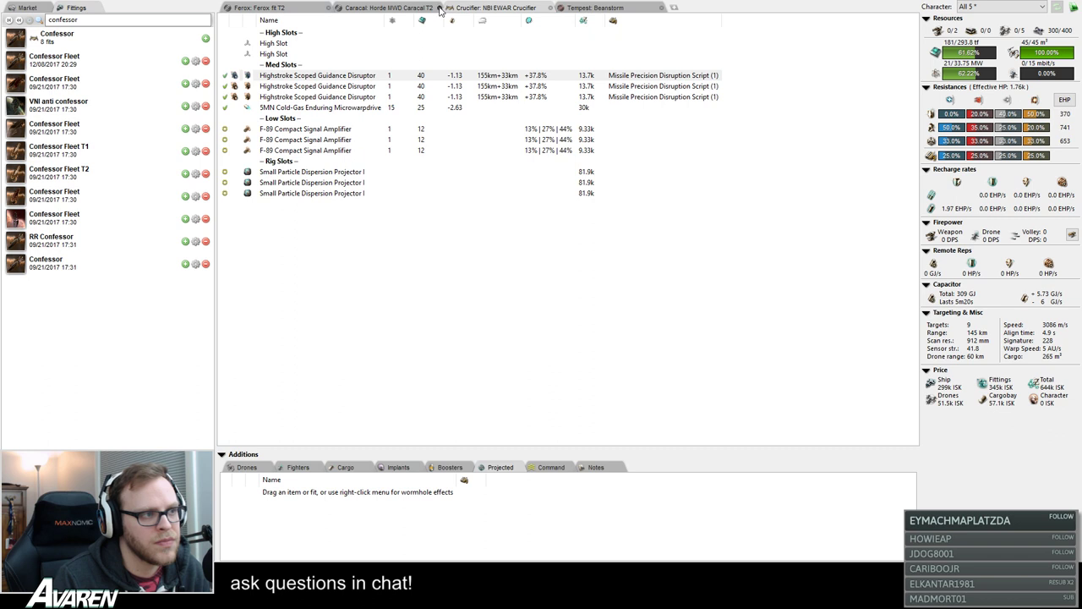
pyautogui.click(440, 8)
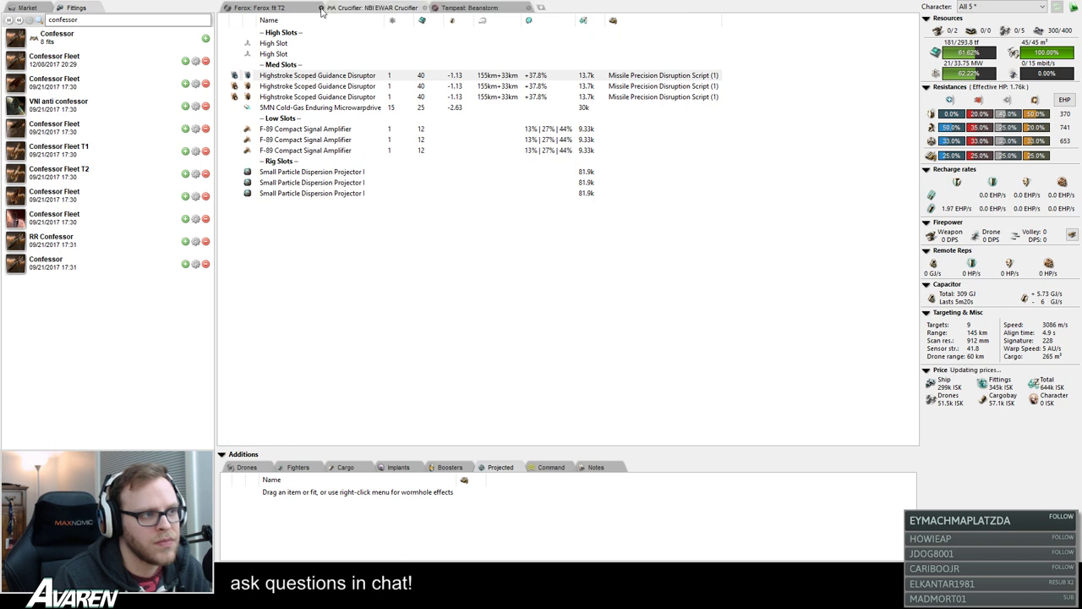
pyautogui.click(329, 7)
pyautogui.click(321, 8)
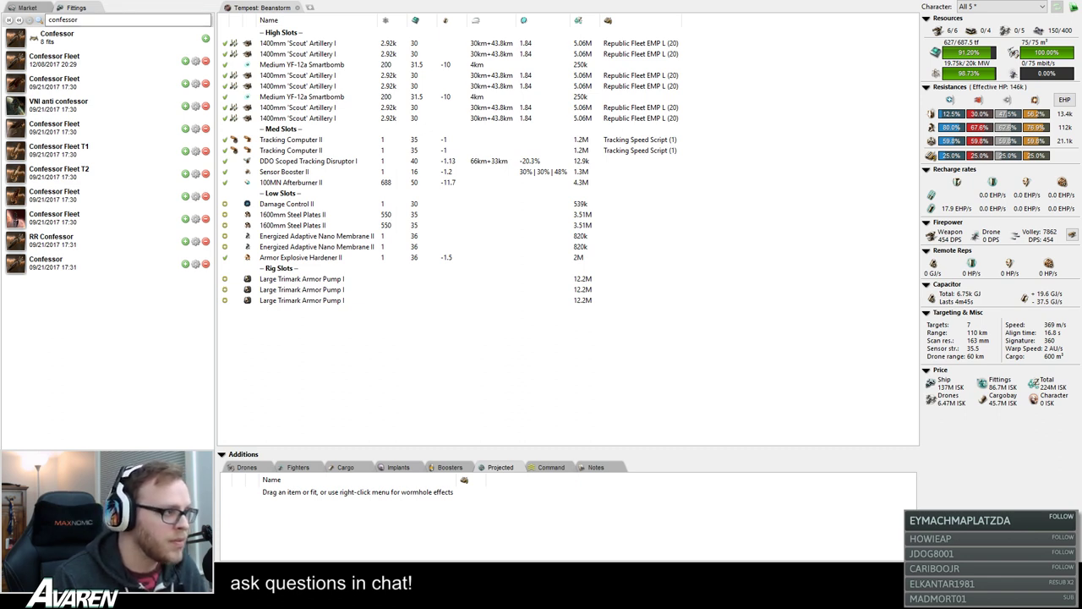
# - Search the fittings for "vigil" and open the NBI - VIGIL fit
pyautogui.hotkey('ctrl', 'a')
pyautogui.write('vi')
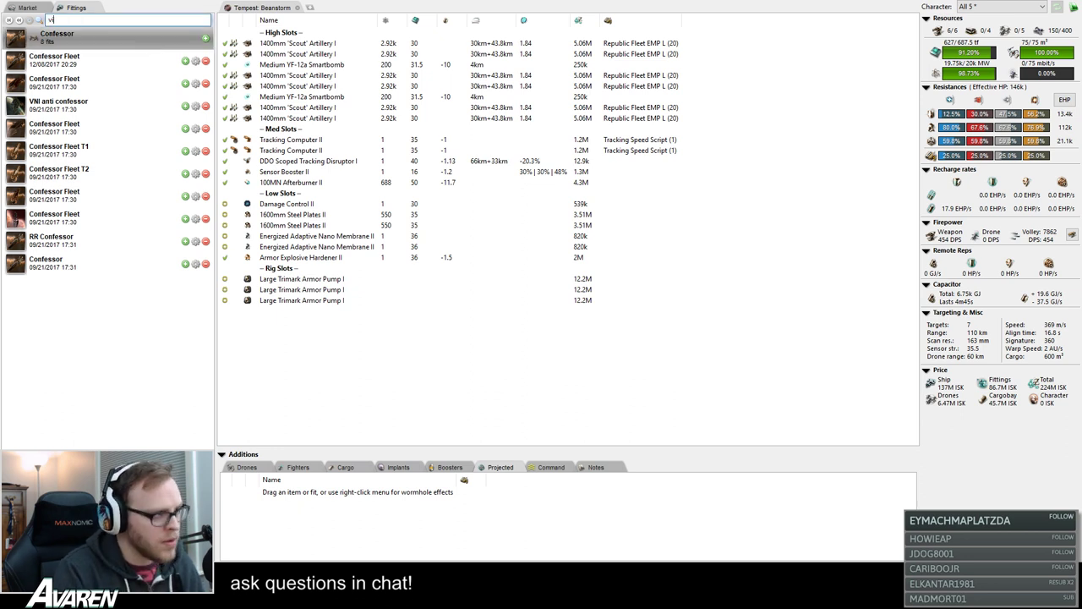
pyautogui.write('gil')
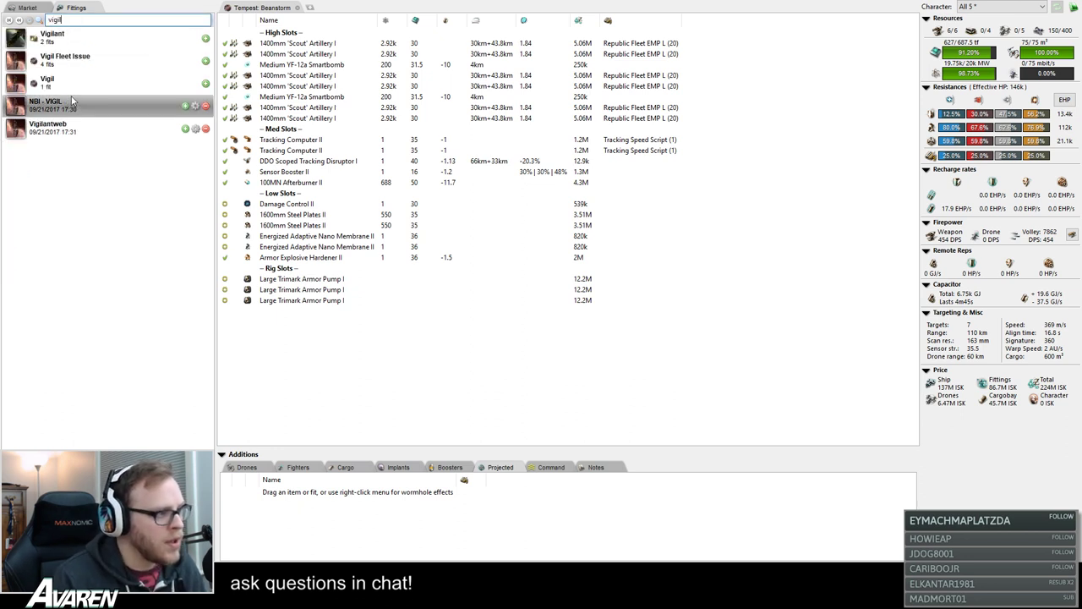
pyautogui.click(73, 100)
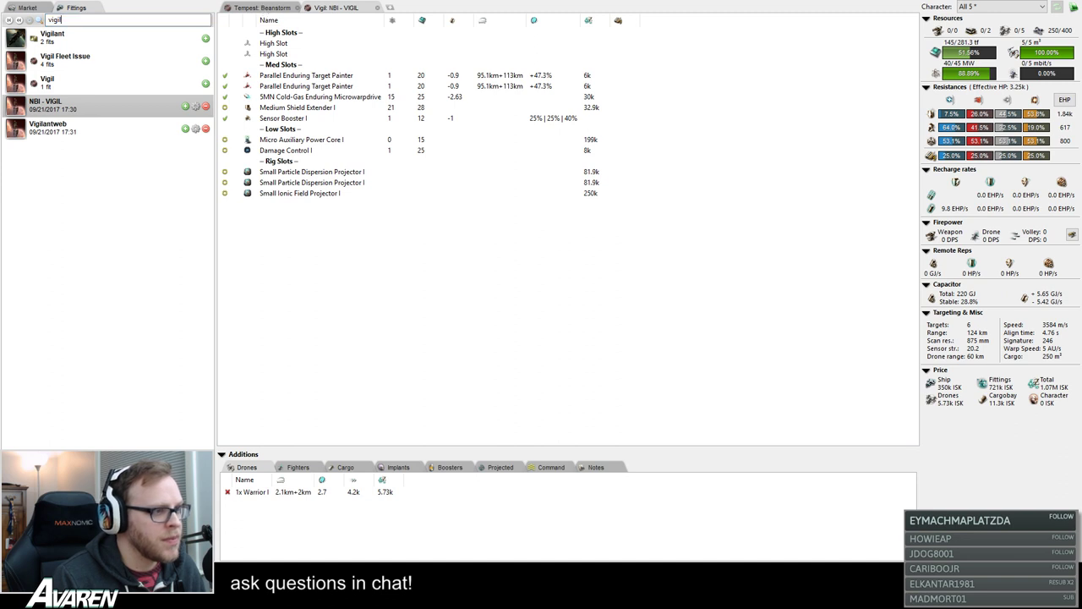
# - Examine the Vigil's two Parallel Enduring Target Painters and its Sensor Booster I, glancing at the Tempest fit
pyautogui.click(331, 78)
pyautogui.click(334, 88)
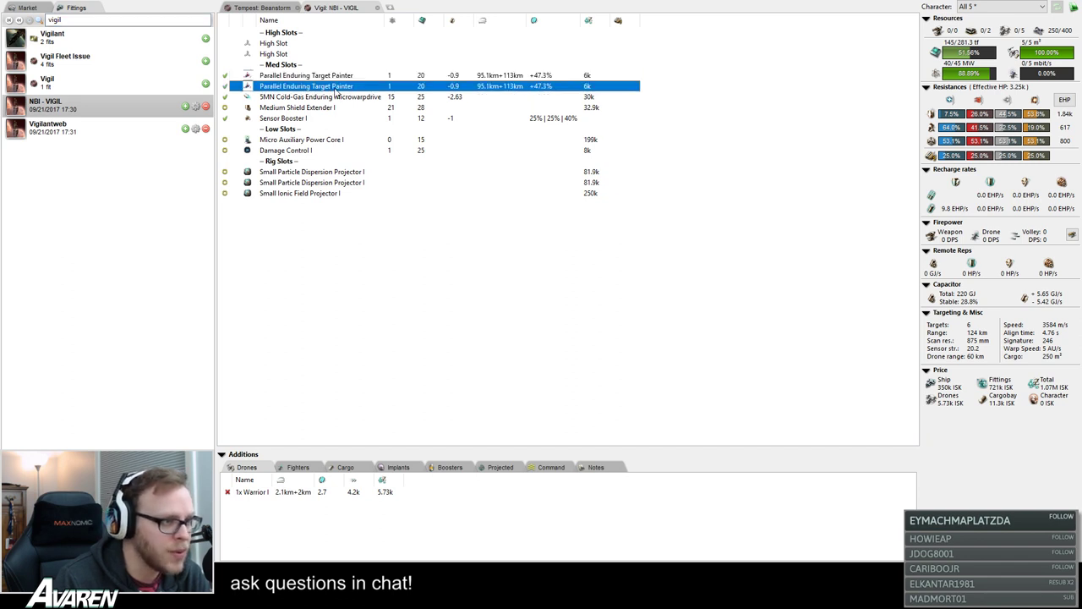
pyautogui.click(336, 78)
pyautogui.click(345, 88)
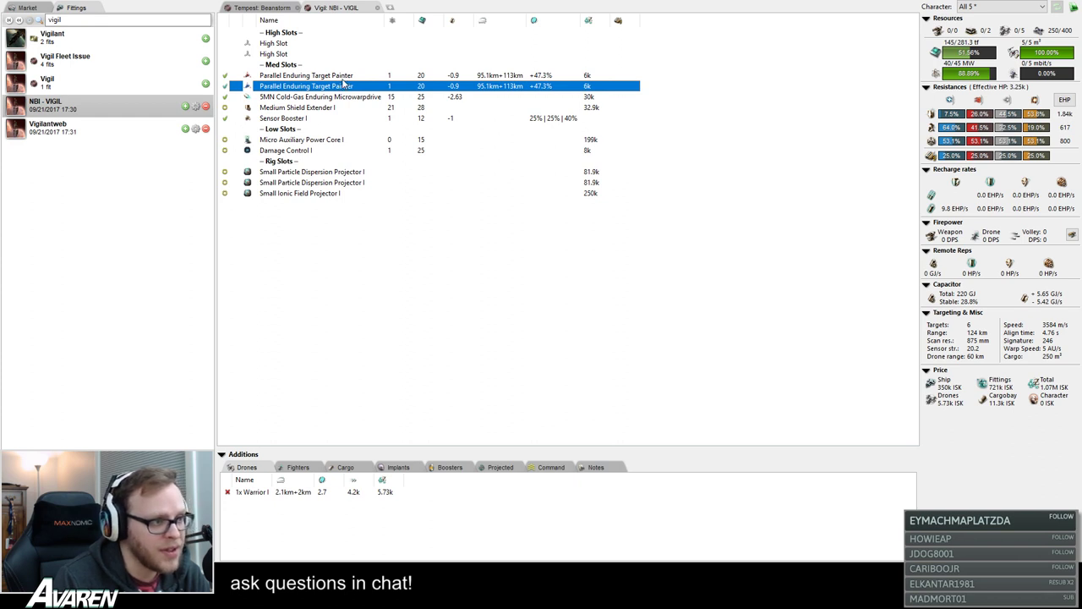
pyautogui.click(297, 119)
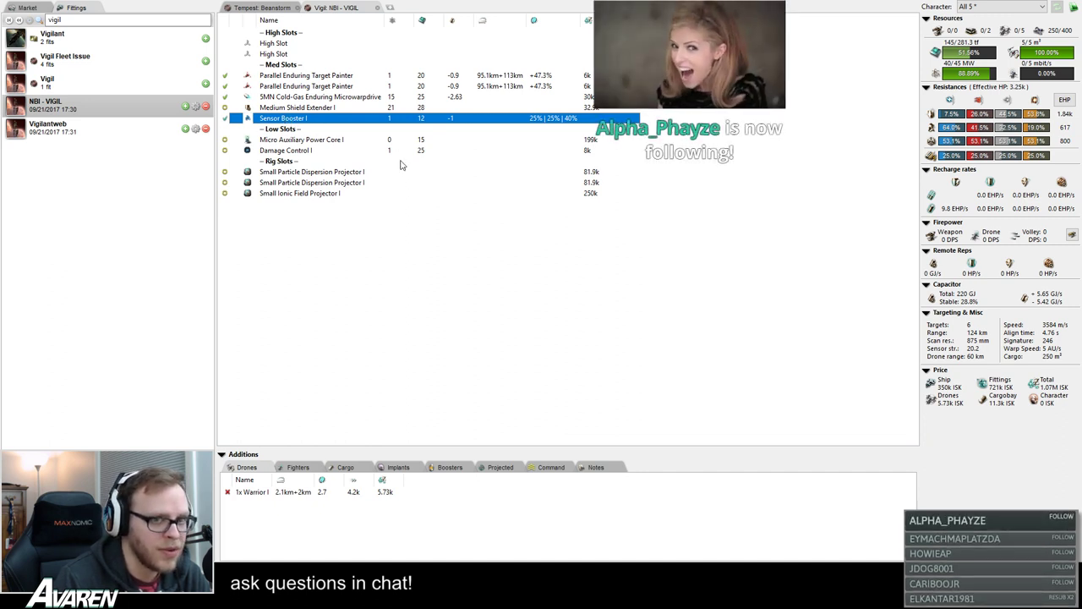
pyautogui.click(348, 85)
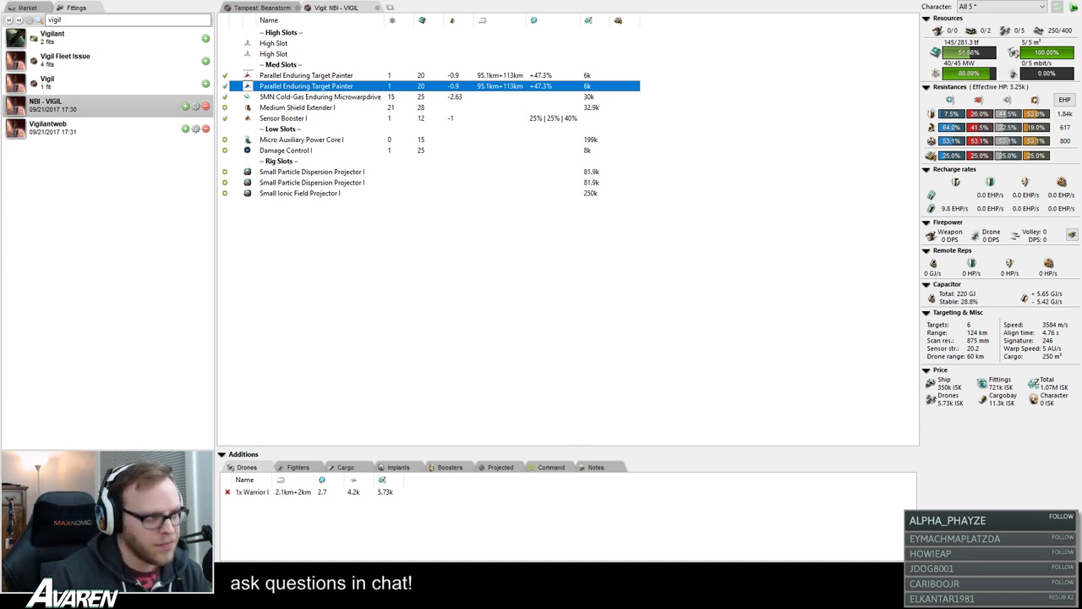
pyautogui.click(262, 7)
pyautogui.click(337, 8)
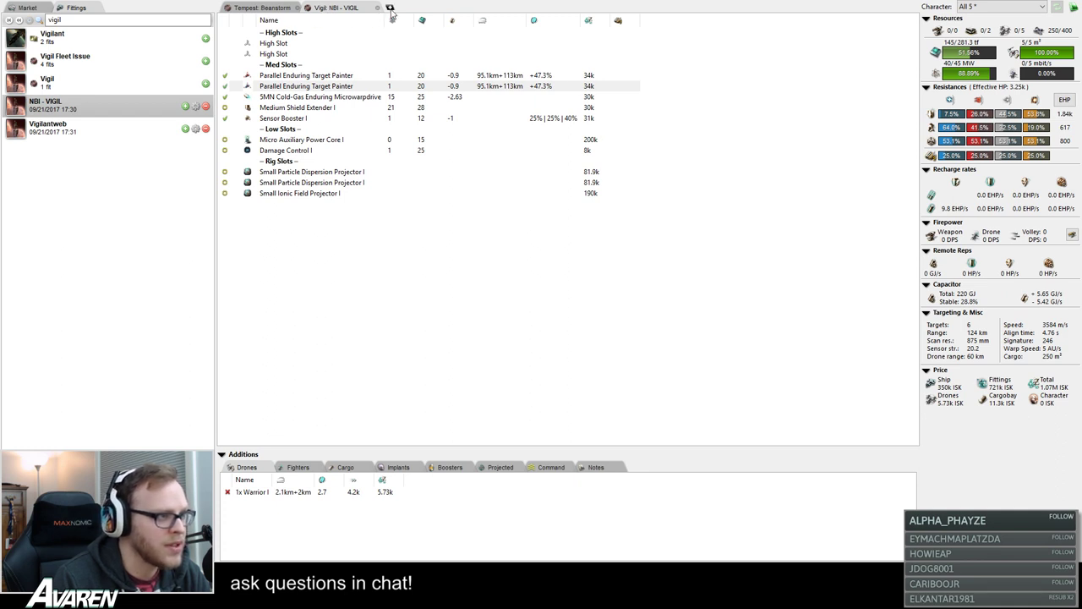
# - Search the fittings for "vexor na" and open the [GOONS] VNI fit of the Vexor Navy Issue
pyautogui.doubleClick(144, 19)
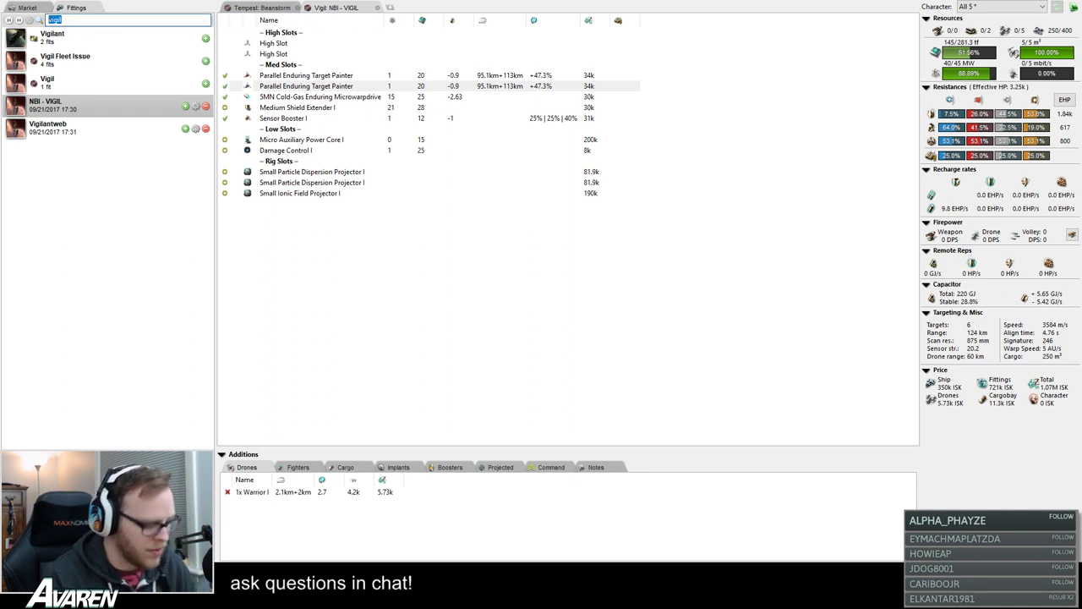
pyautogui.write('vexor')
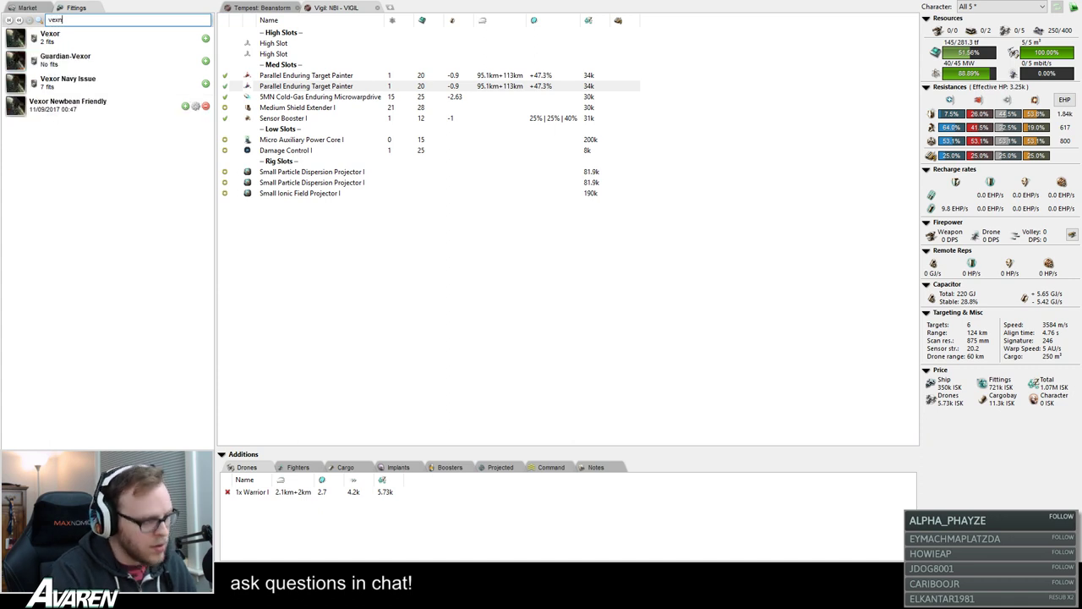
pyautogui.write(' na')
pyautogui.click(144, 41)
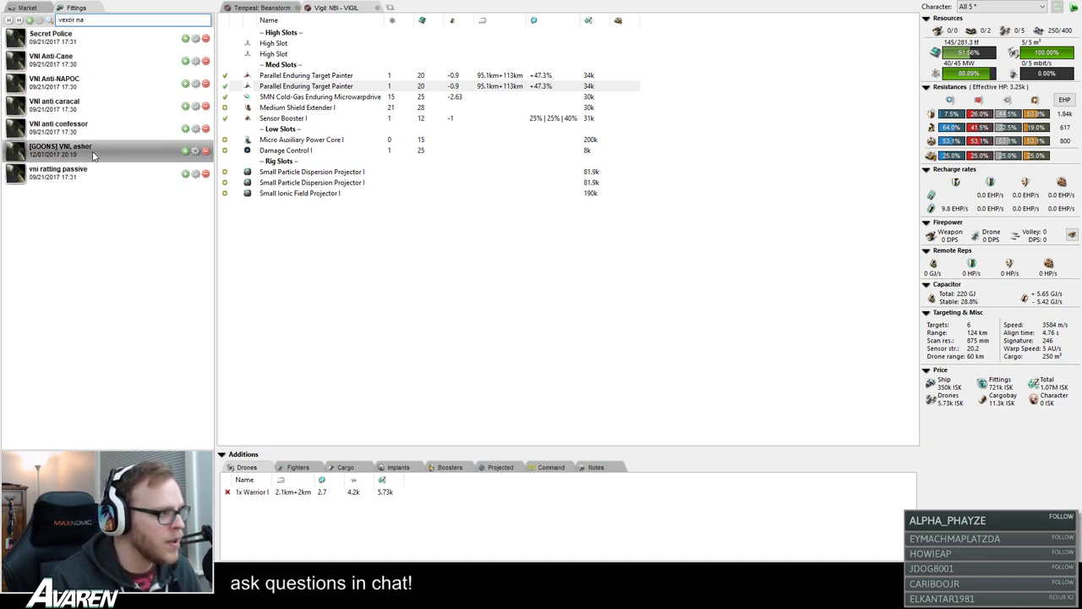
pyautogui.click(59, 151)
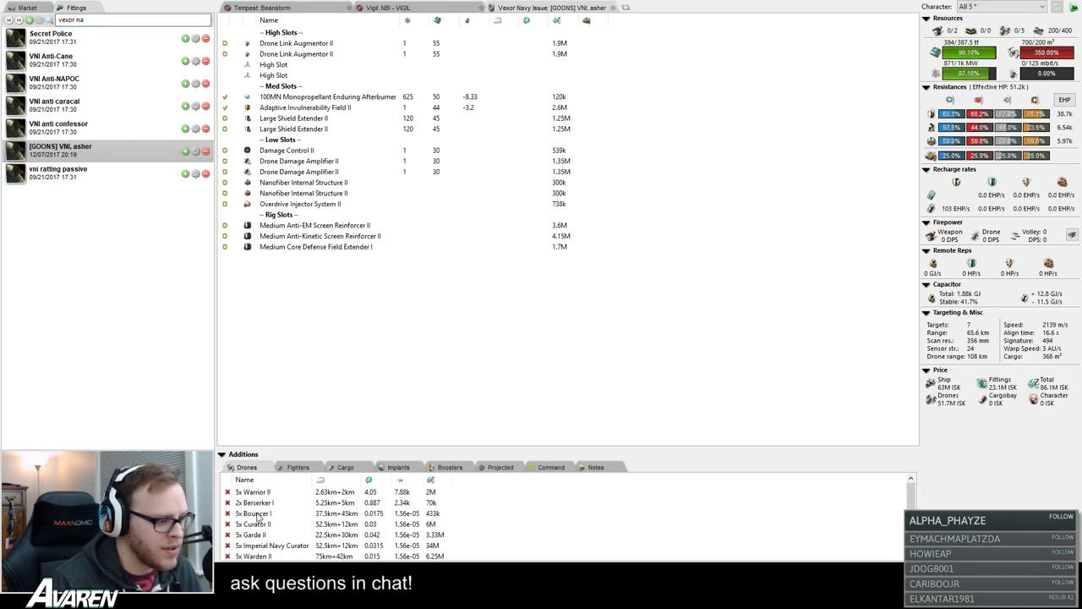
# - Remove the Imperial Navy Curator, Bouncer I, Warden II and Garde II drones from the Vexor Navy Issue
pyautogui.click(274, 536)
pyautogui.doubleClick(265, 546)
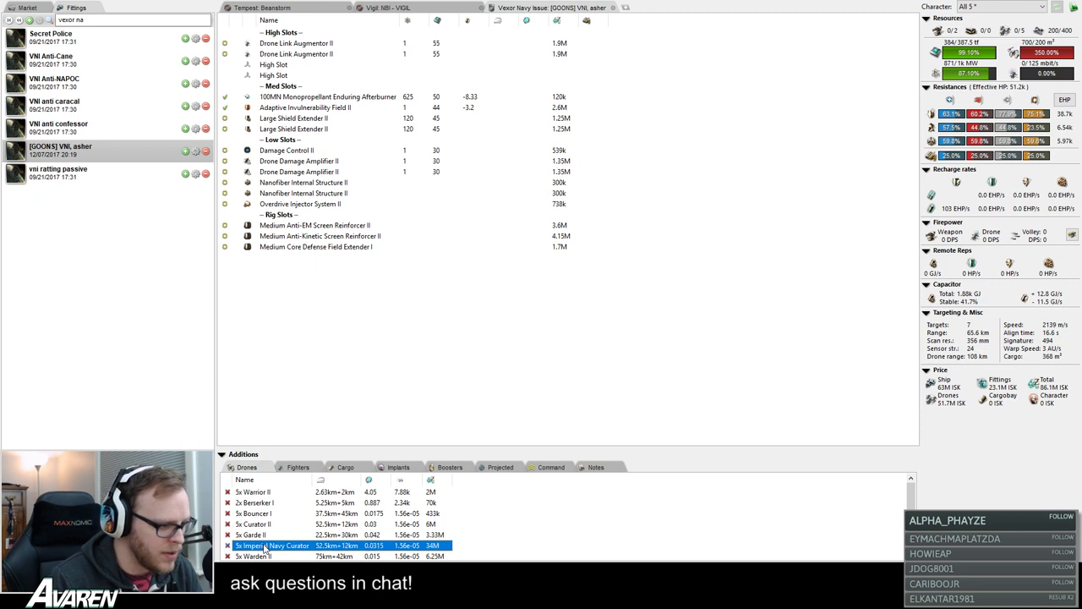
pyautogui.doubleClick(264, 545)
pyautogui.doubleClick(264, 545)
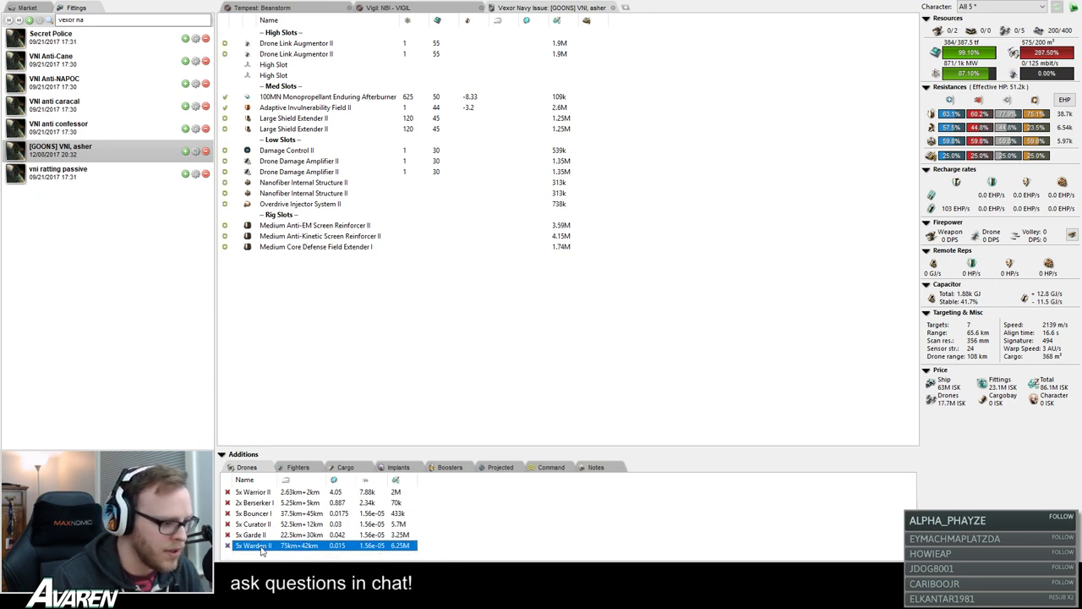
pyautogui.click(262, 530)
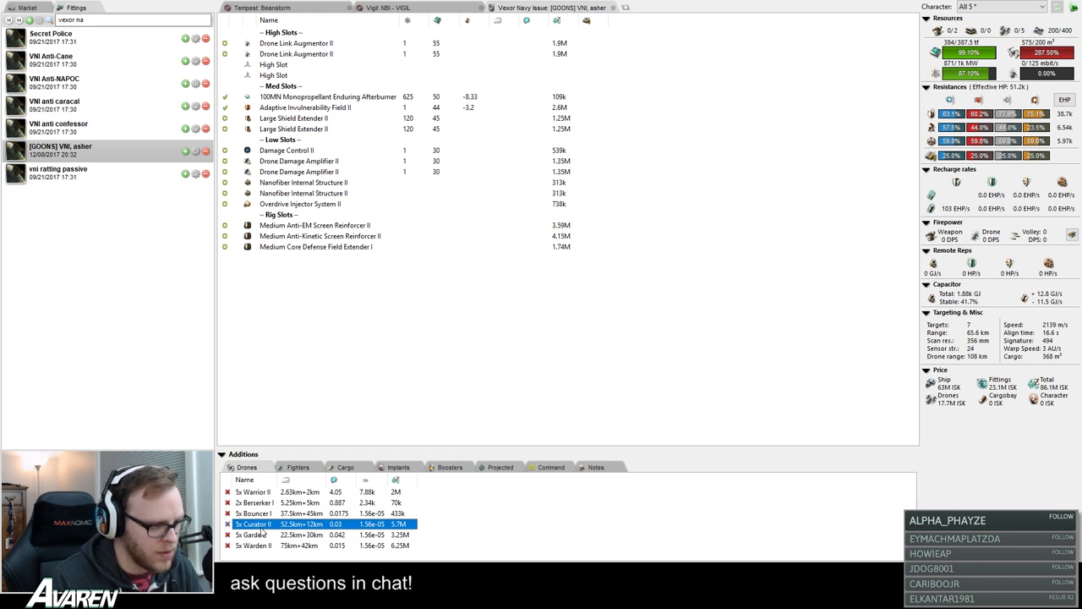
pyautogui.doubleClick(262, 516)
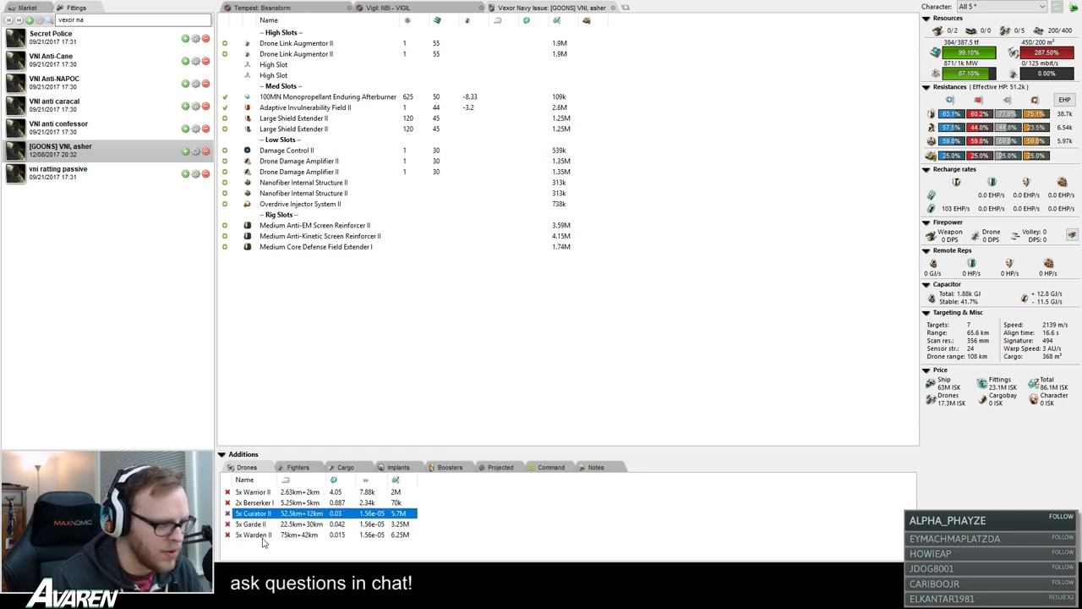
pyautogui.click(262, 536)
pyautogui.doubleClick(254, 535)
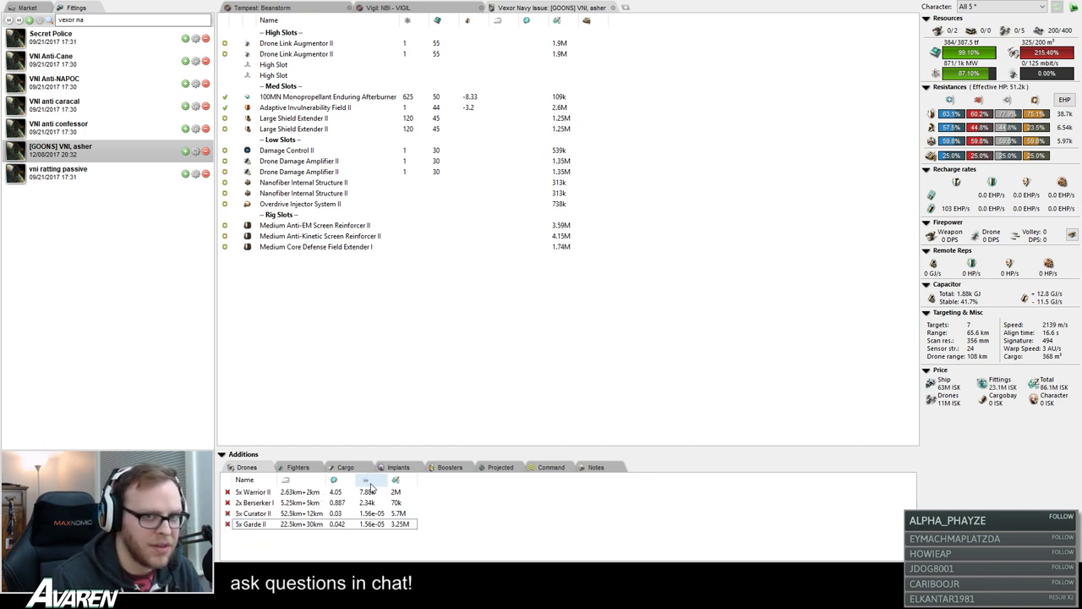
pyautogui.click(254, 526)
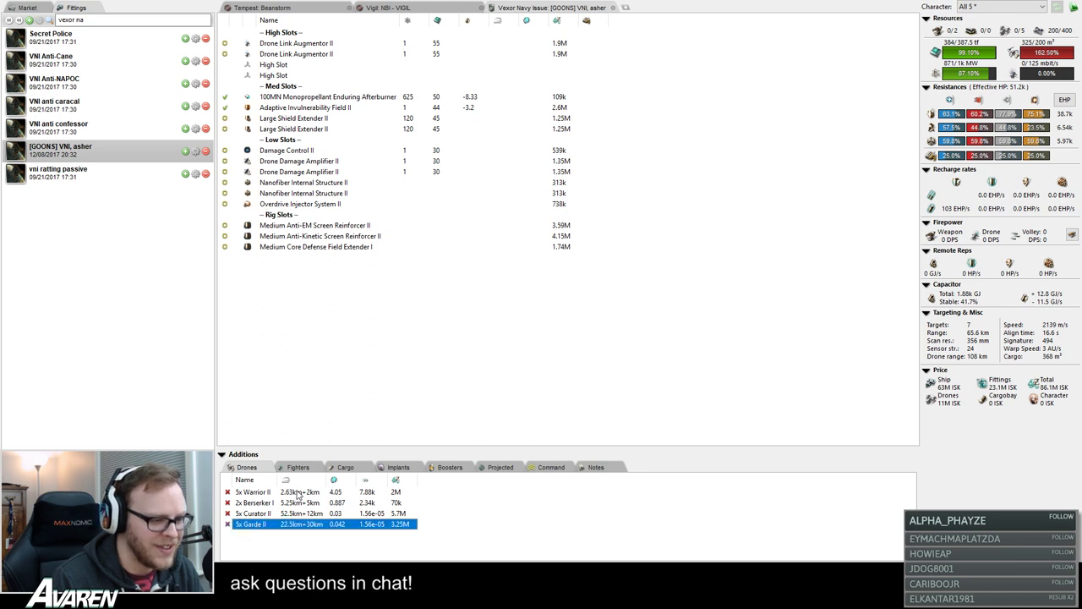
pyautogui.press('Delete')
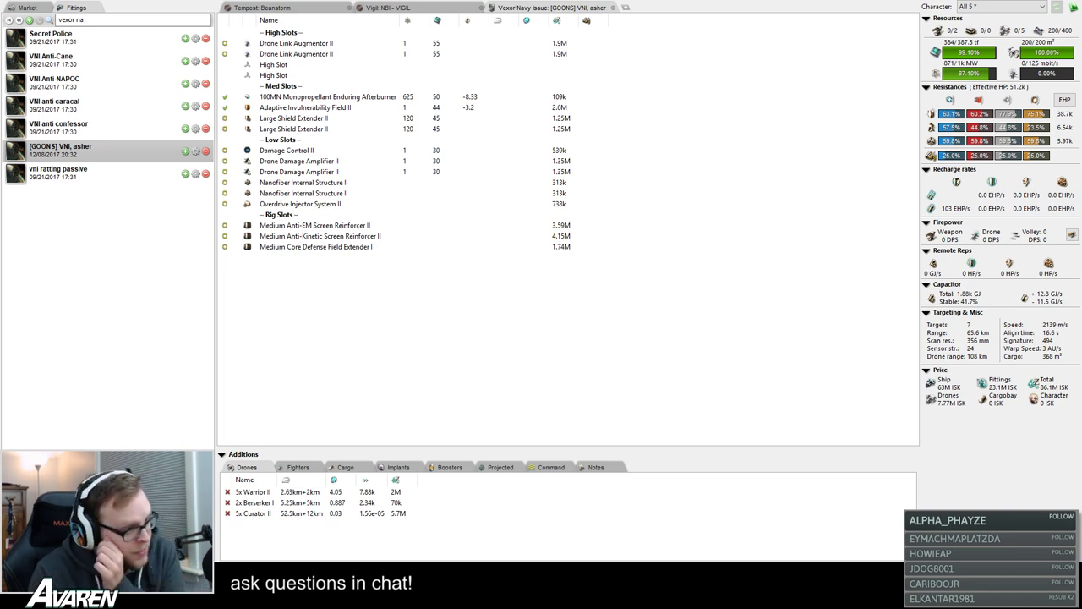
# - Disable the Shield Links (Nighthawk) and Skirmish Links (Sleipnir) command fits on the Vexor Navy Issue
pyautogui.hotkey('ctrl', 'Tab')
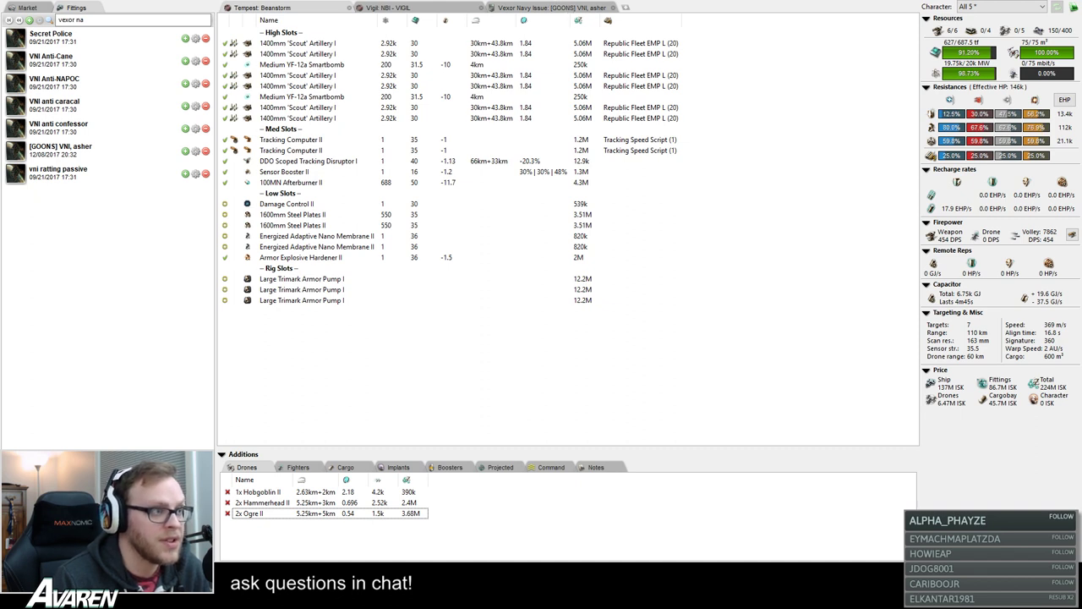
pyautogui.click(532, 7)
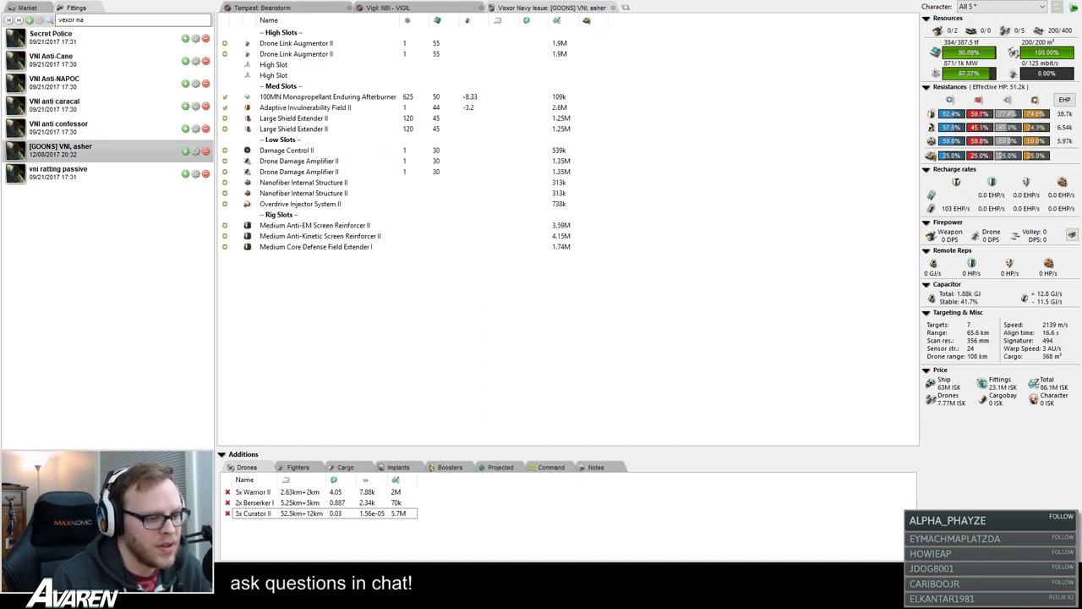
pyautogui.click(548, 467)
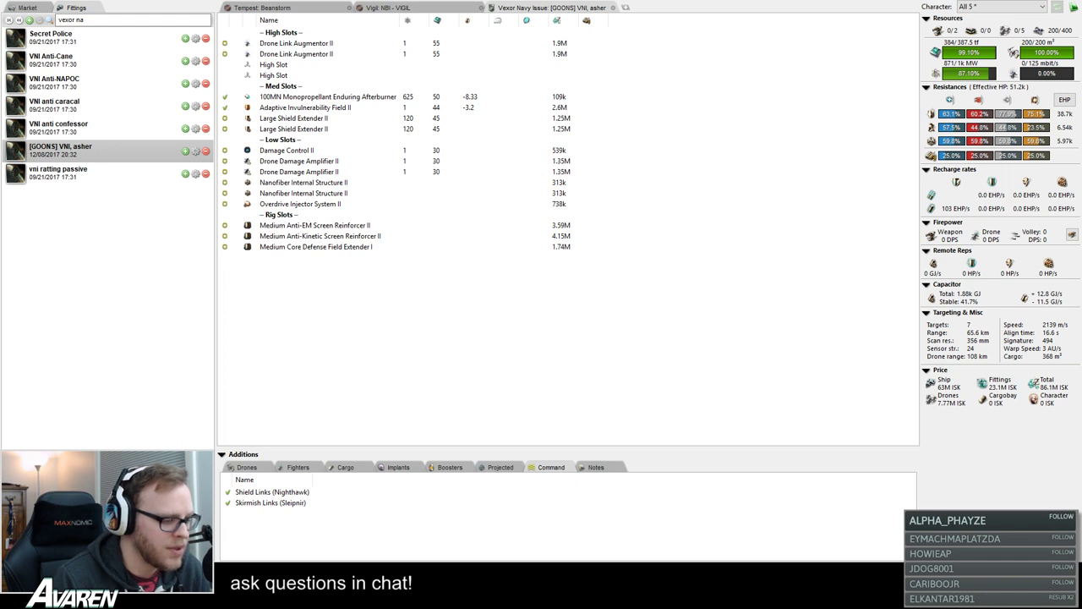
pyautogui.click(227, 491)
pyautogui.click(228, 502)
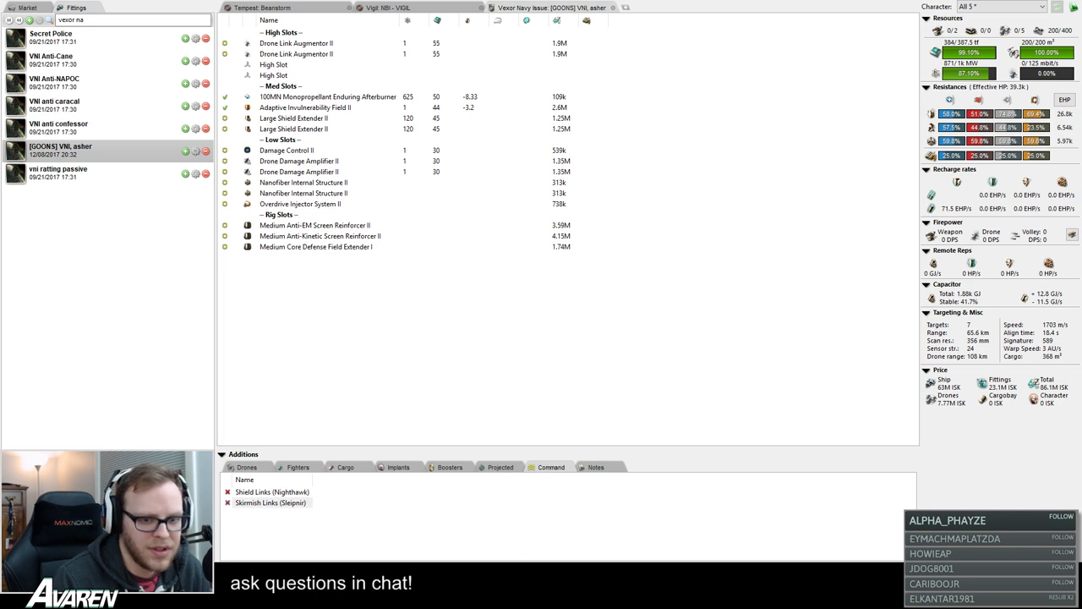
# - Graph the Tempest's DPS for a distance to target of 0-200 km at a target angle of 90 degrees
pyautogui.hotkey('ctrl', 'Tab')
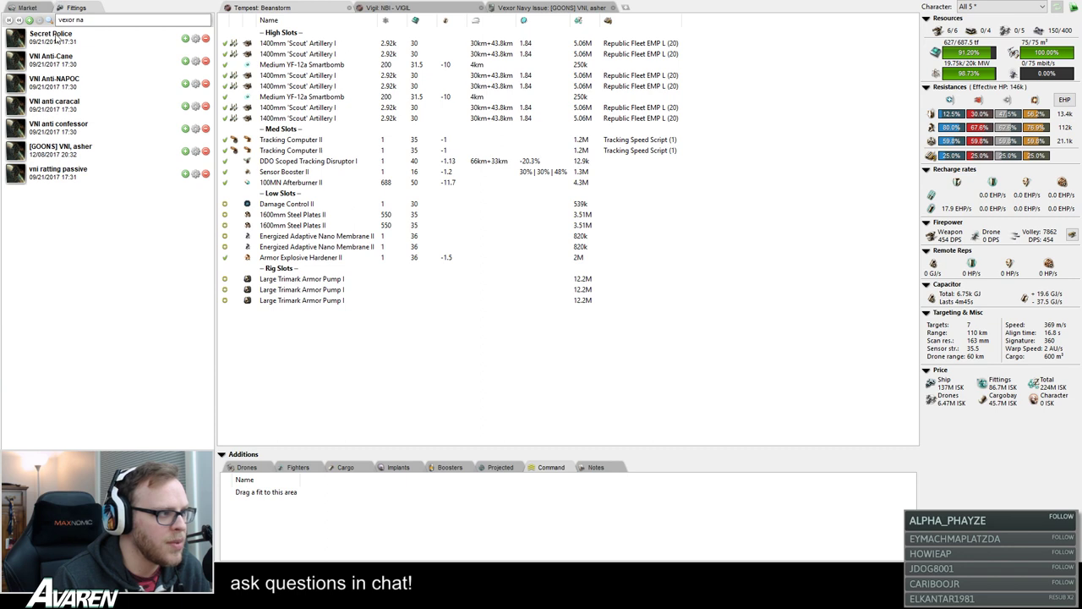
pyautogui.hotkey('ctrl', 'g')
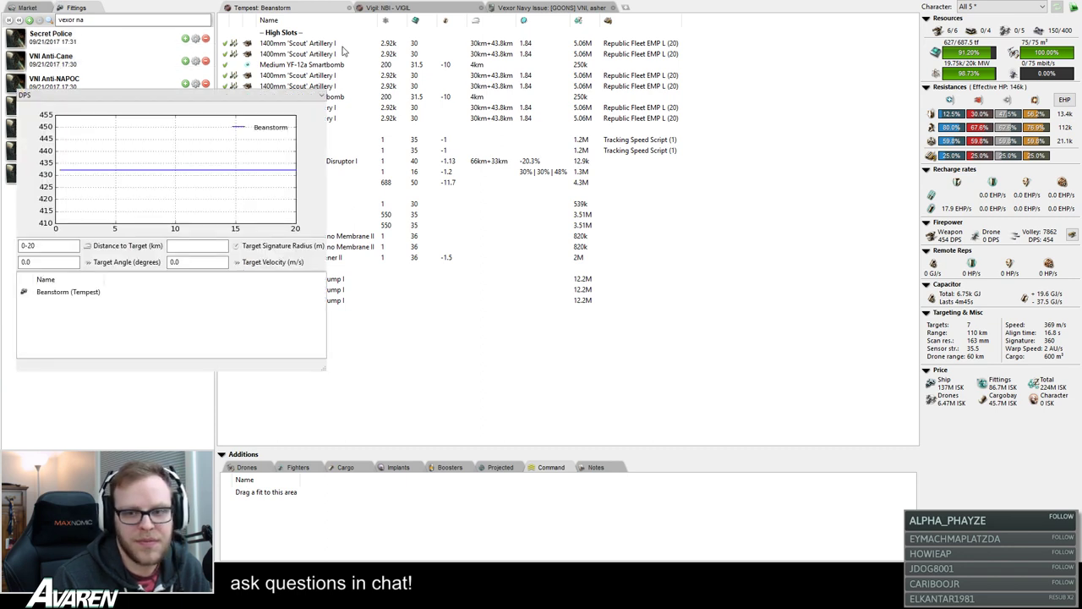
pyautogui.click(49, 245)
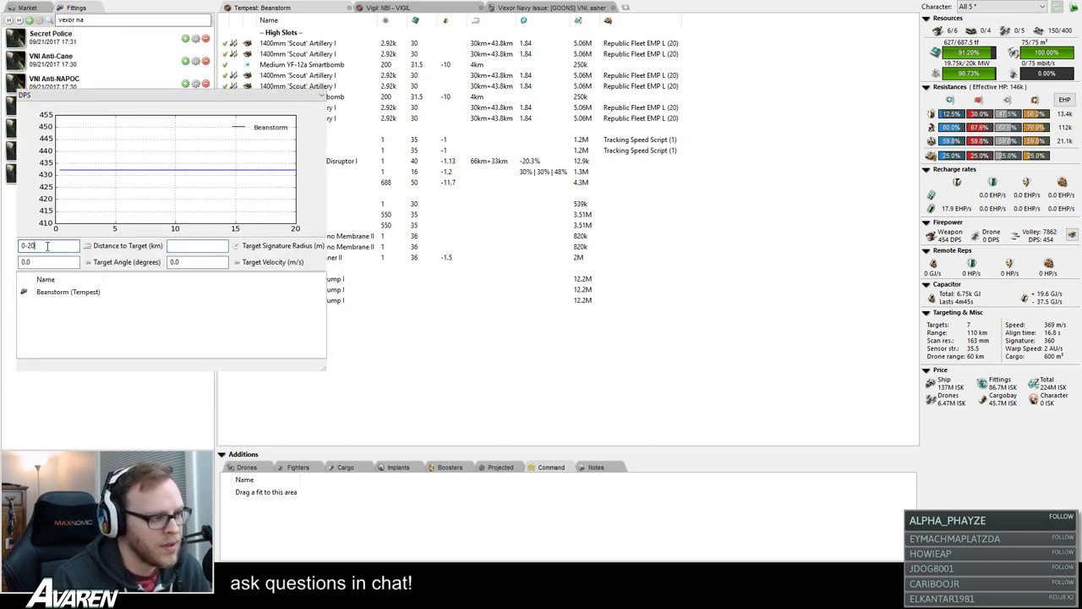
pyautogui.write('0')
pyautogui.press('Tab')
pyautogui.write('90')
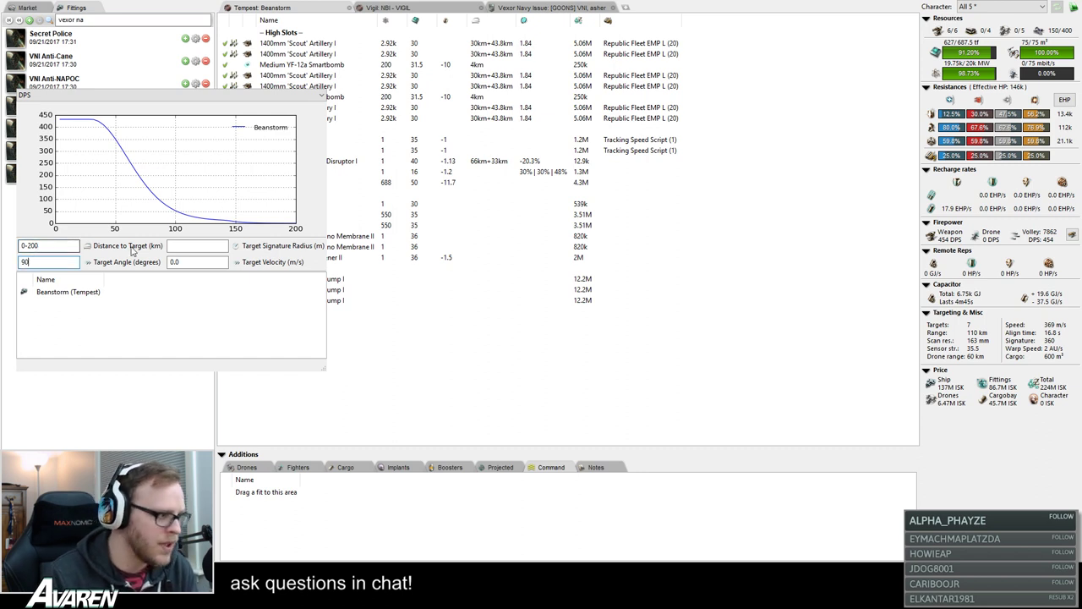
pyautogui.press('Tab')
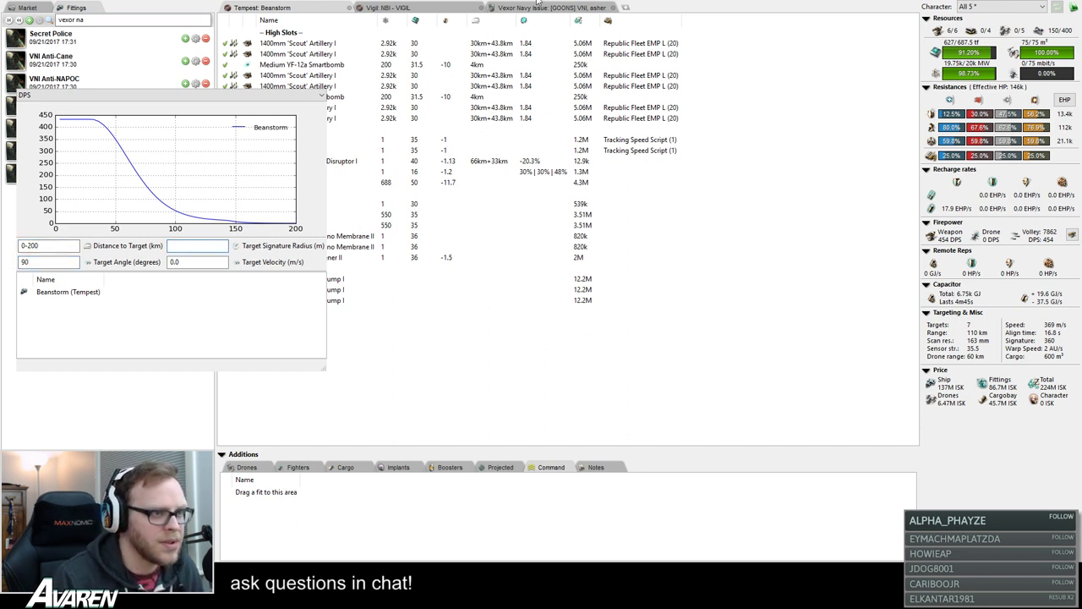
# - Set the graph's target velocity to 1703 m/s and target signature radius to 589 m from the Vexor Navy Issue's stats
pyautogui.click(559, 11)
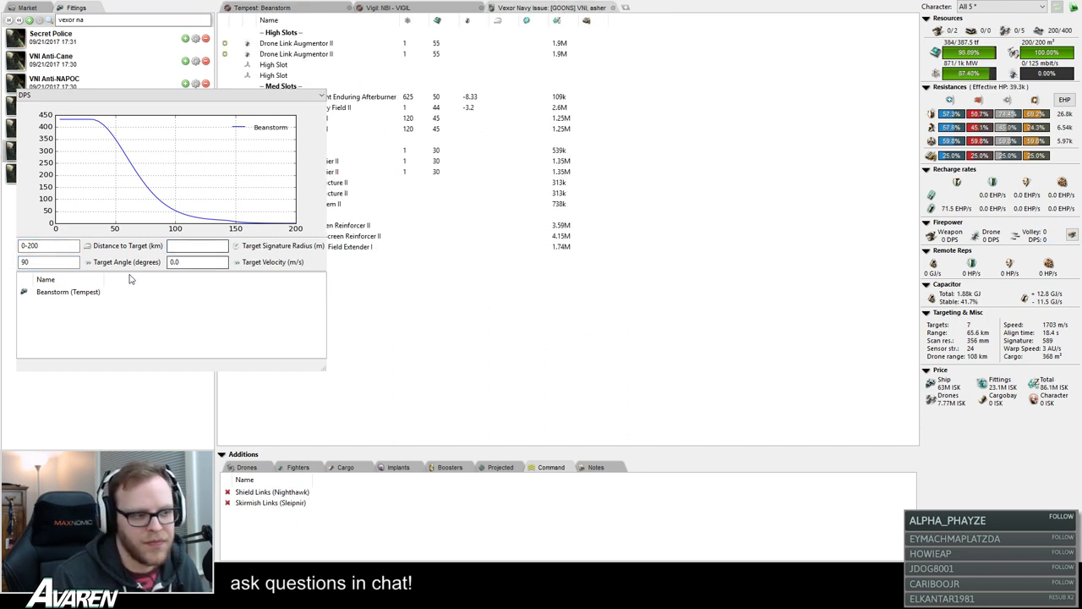
pyautogui.click(194, 262)
pyautogui.doubleClick(194, 262)
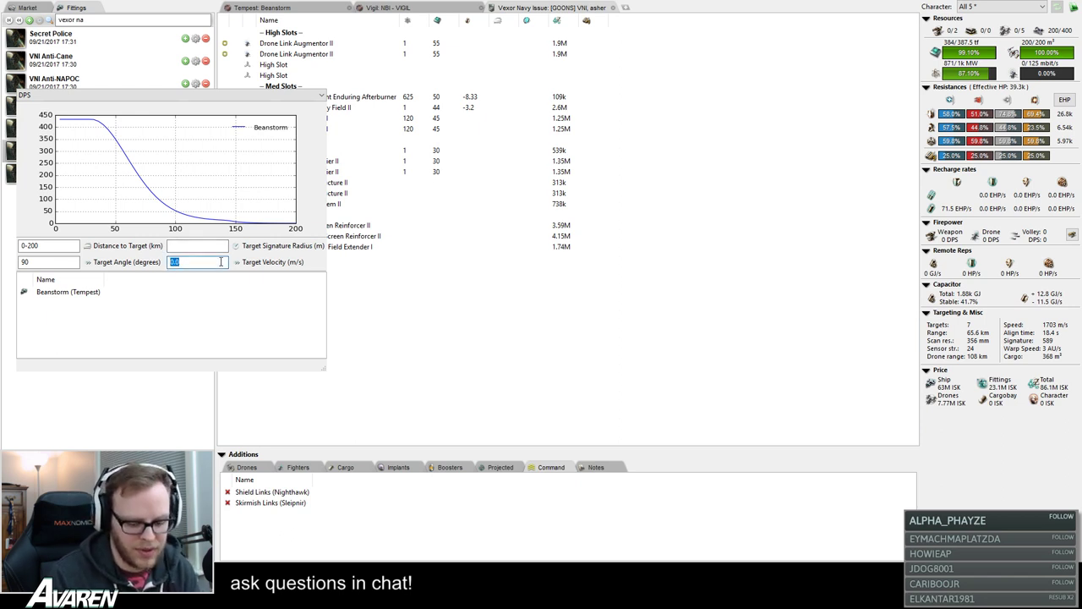
pyautogui.write('170')
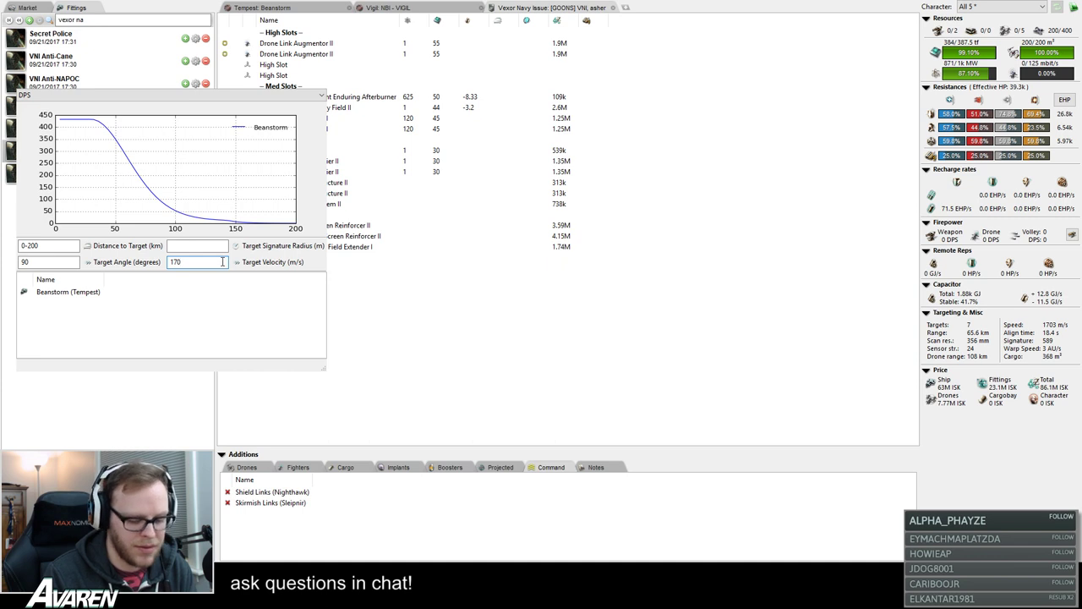
pyautogui.write('3')
pyautogui.click(205, 246)
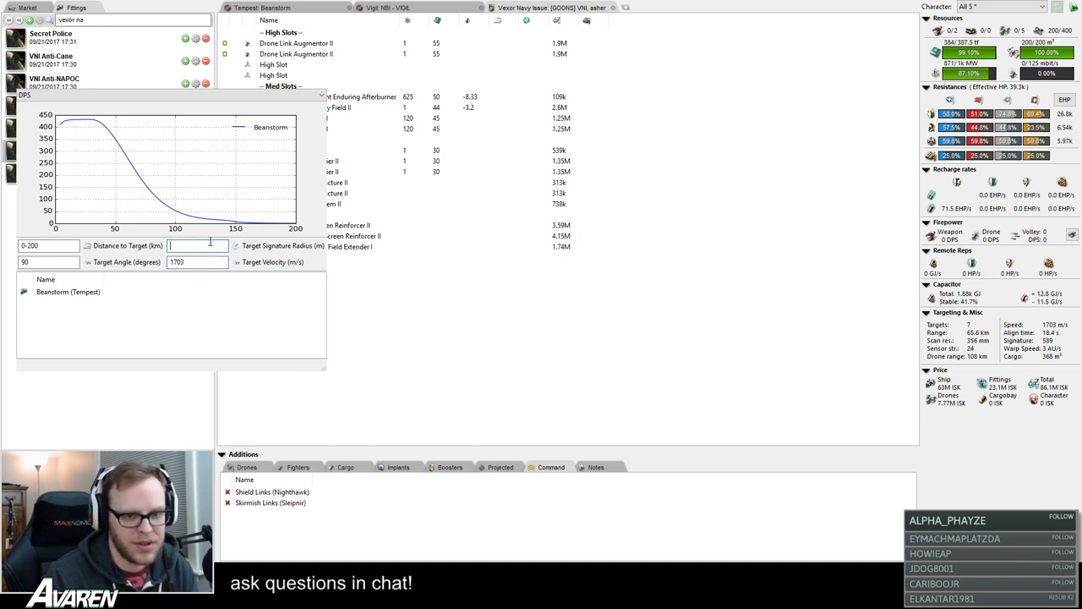
pyautogui.write('589')
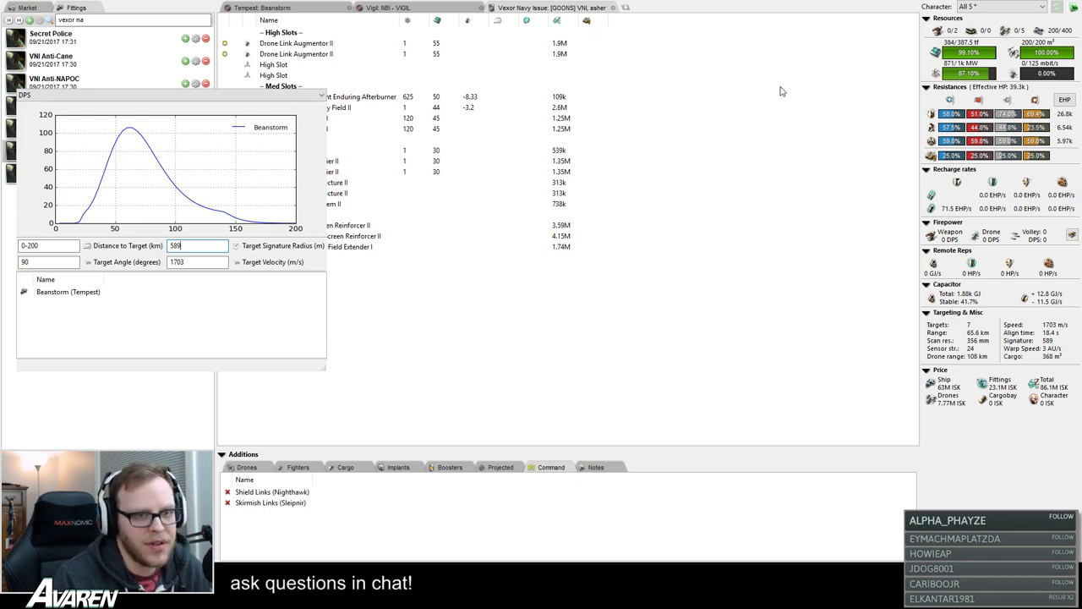
# - Glance at the Tempest fit, return to the Vexor Navy Issue and search the fittings for "vigil"
pyautogui.click(296, 7)
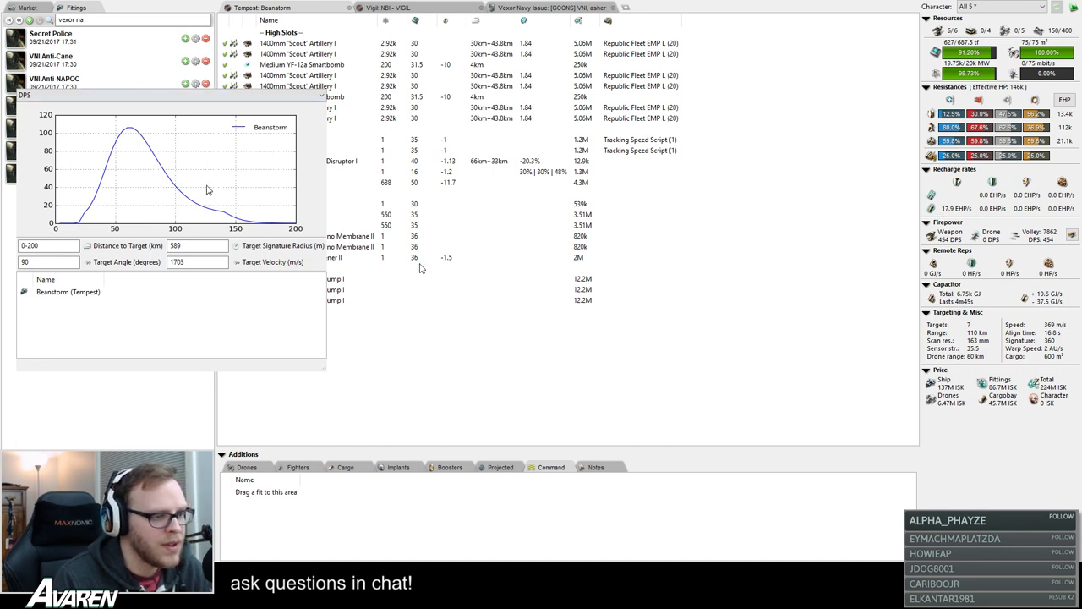
pyautogui.click(489, 8)
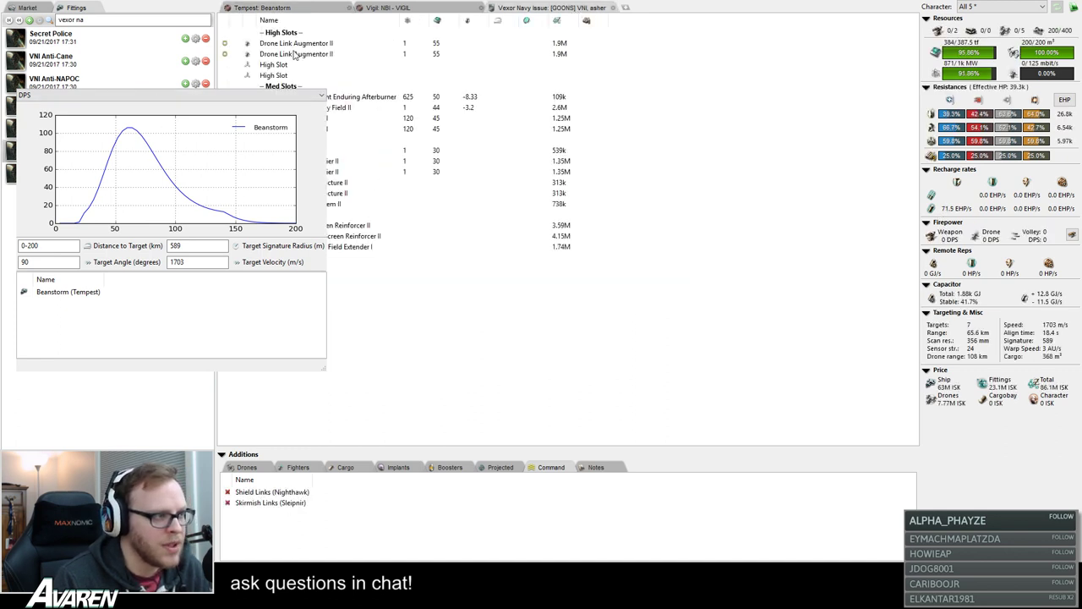
pyautogui.tripleClick(131, 22)
pyautogui.write('vig')
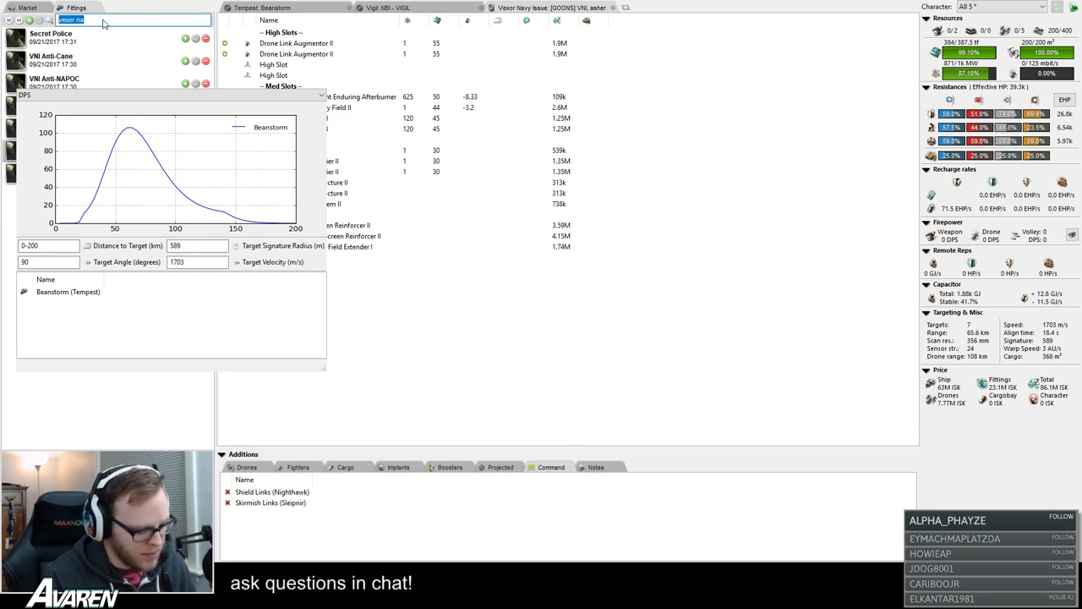
pyautogui.write('il')
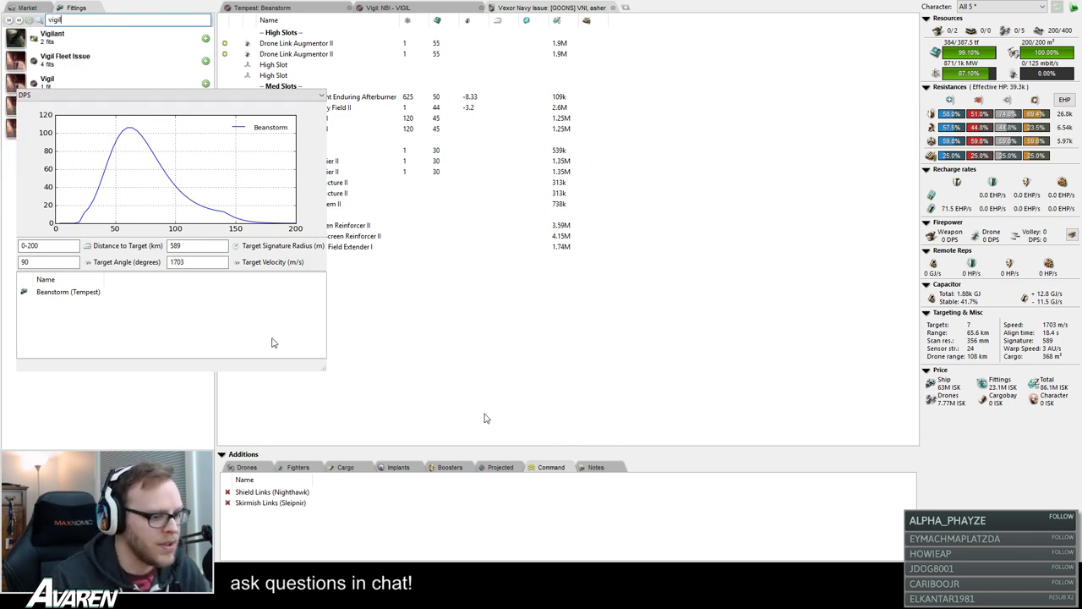
# - Remove the projected Vigil fits from the Vexor Navy Issue and set the graph's target signature radius to 208 m
pyautogui.click(502, 468)
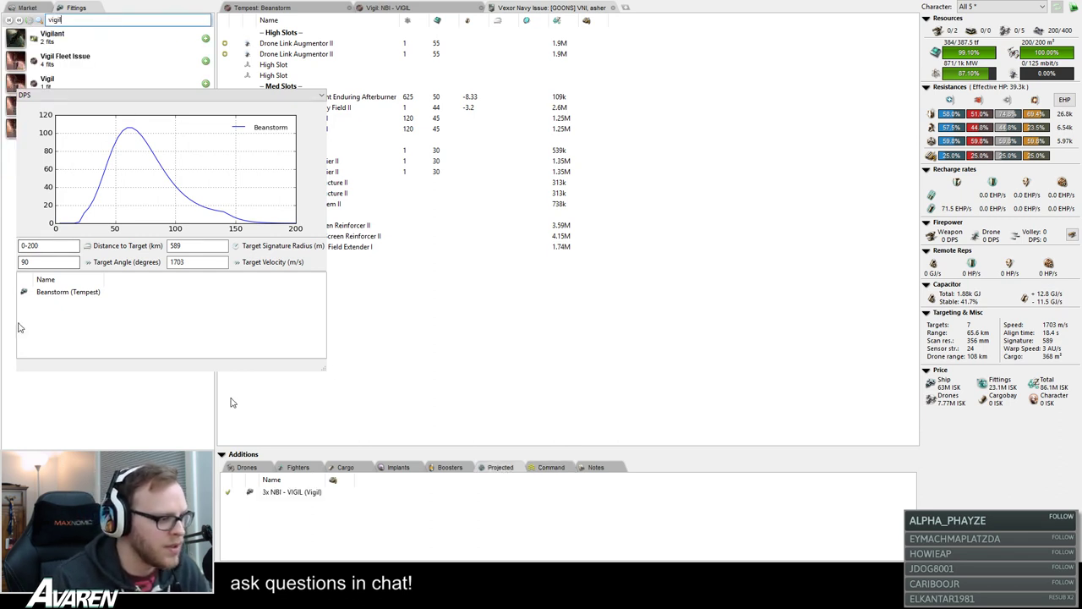
pyautogui.click(286, 494)
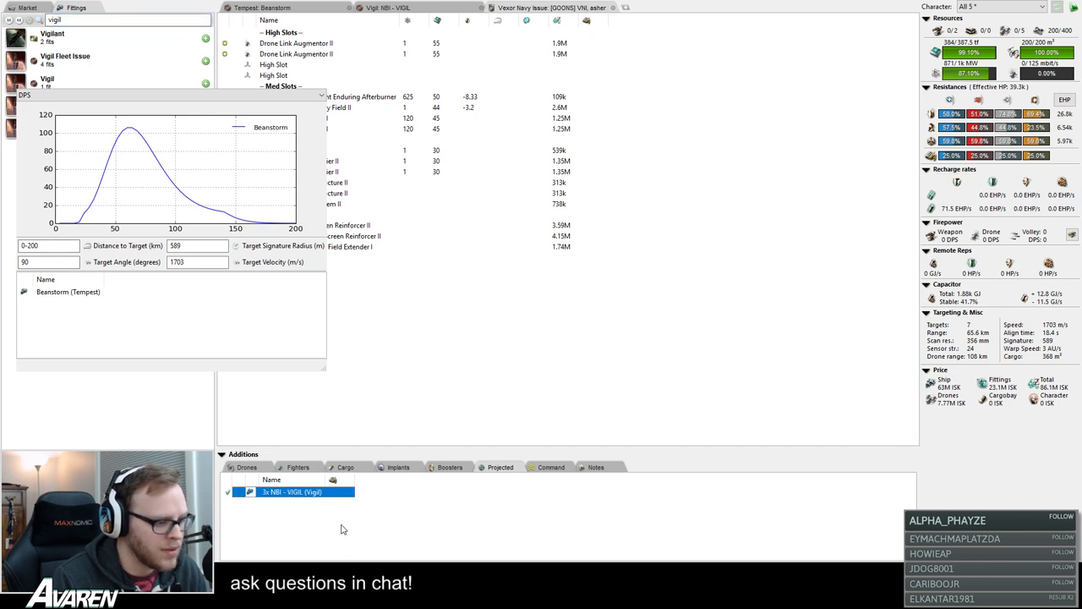
pyautogui.press('Delete')
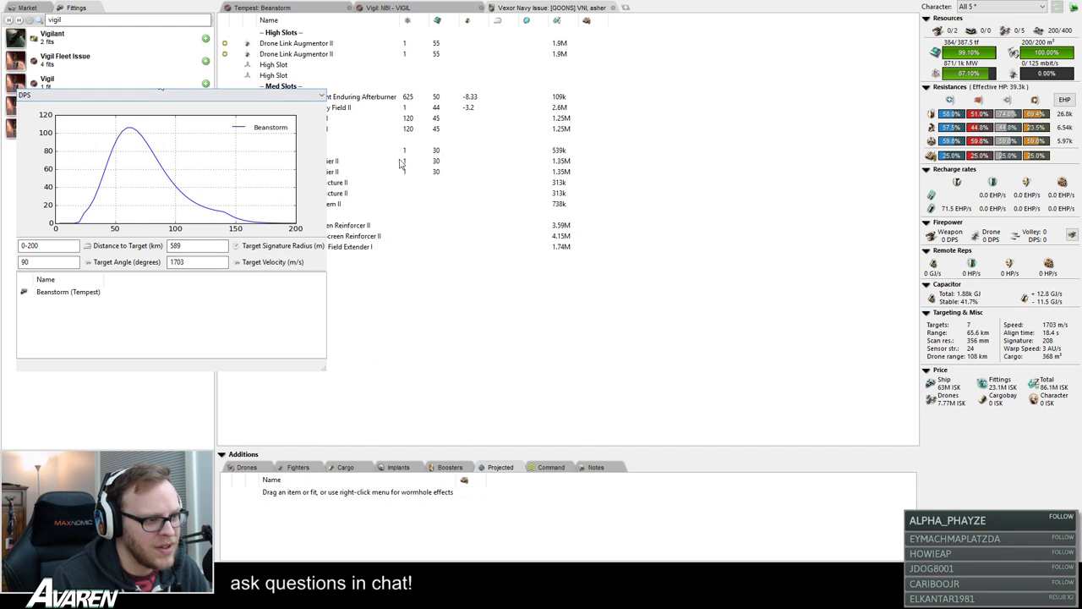
pyautogui.doubleClick(195, 246)
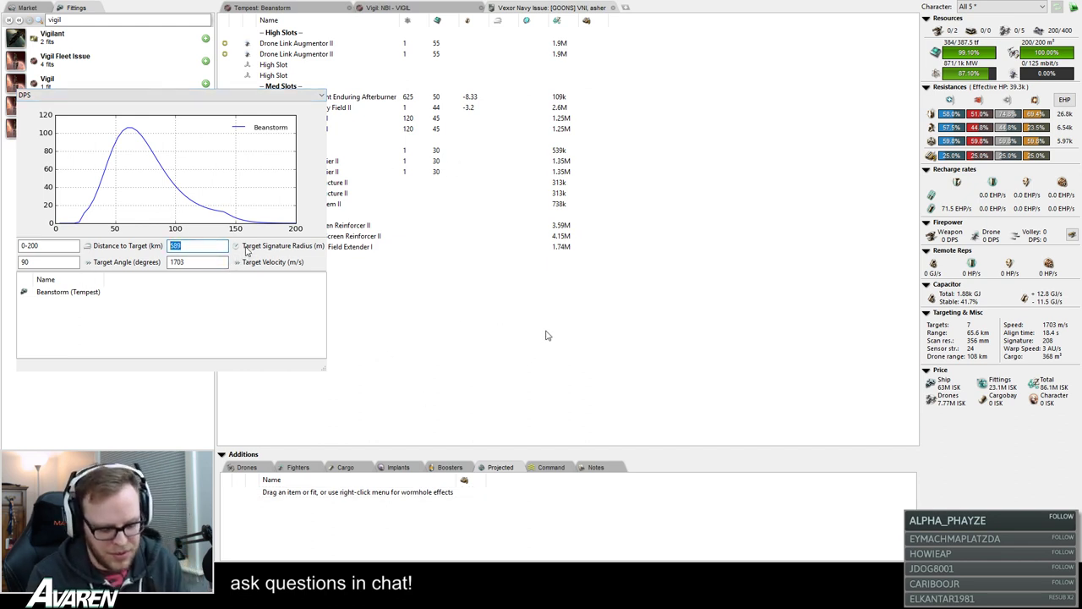
pyautogui.write('208')
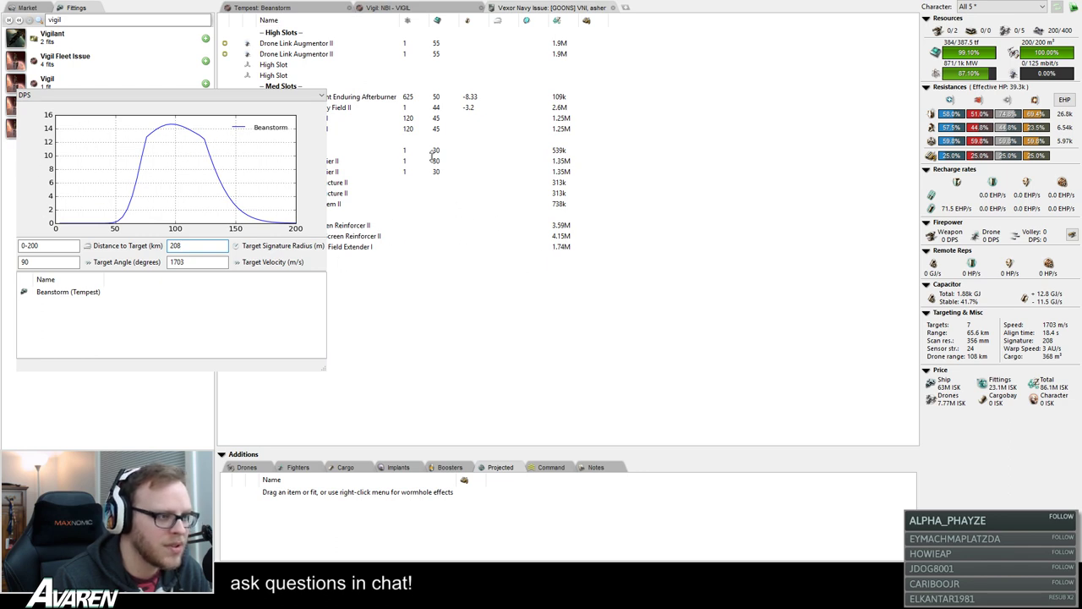
# - Load Republic Fleet Titanium Sabot L into all of the Tempest's 1400mm 'Scout' Artillery I guns
pyautogui.hotkey('ctrl', 'Tab')
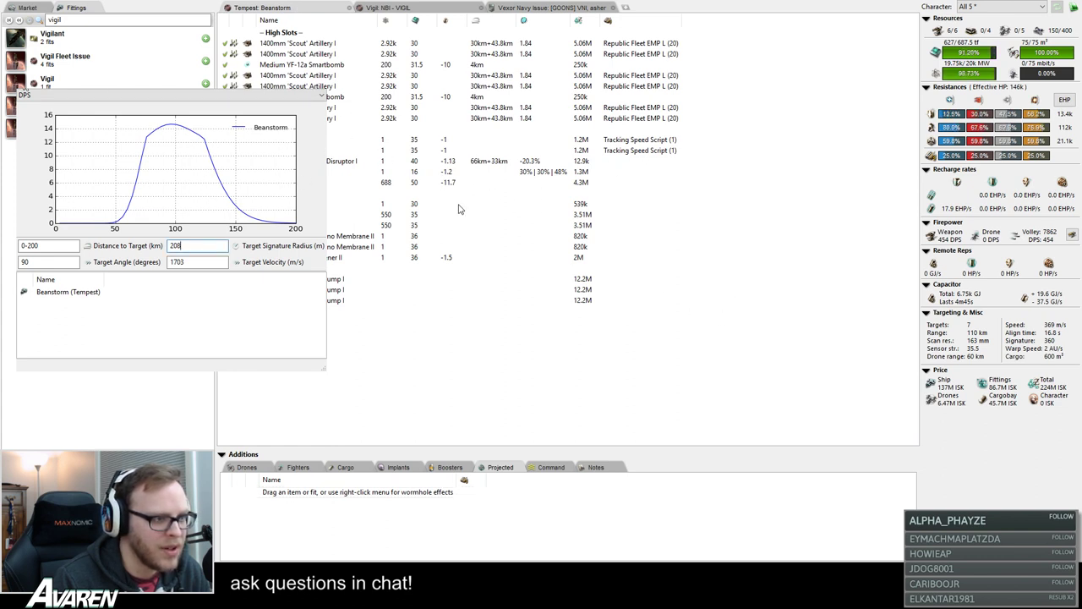
pyautogui.click(474, 140)
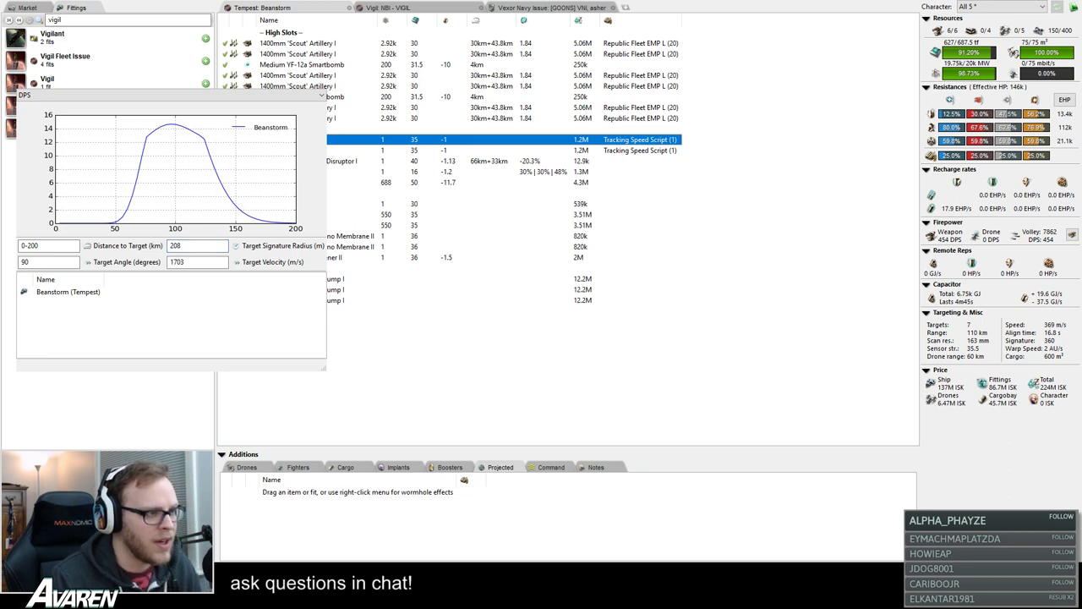
pyautogui.click(376, 108)
pyautogui.click(376, 118)
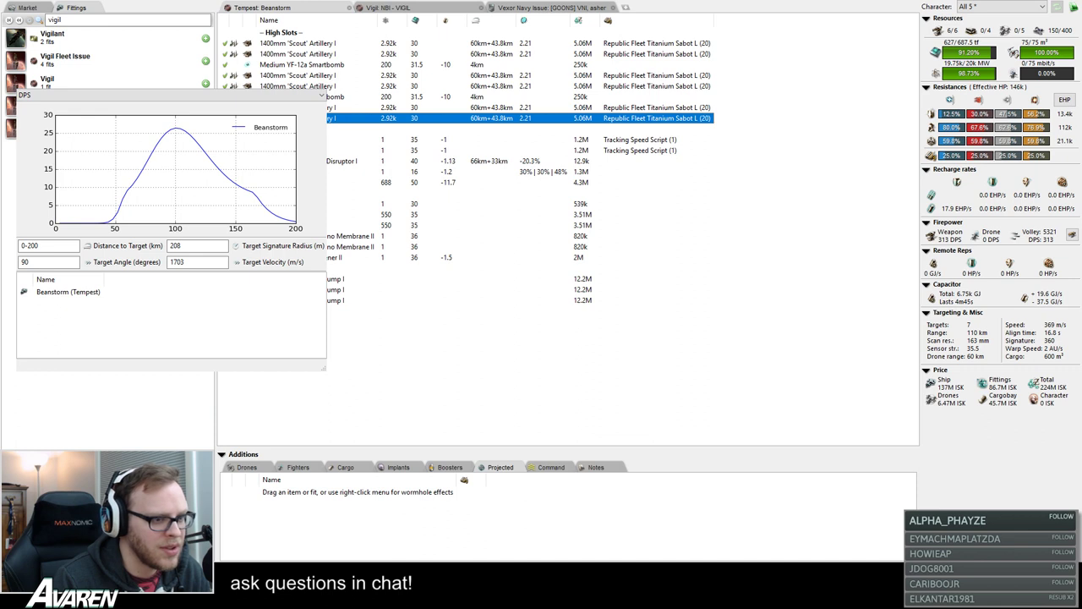
# - Try Optimal Range Scripts in the Tempest's two Tracking Computers, and restore the Tracking Speed Scripts
pyautogui.click(353, 139)
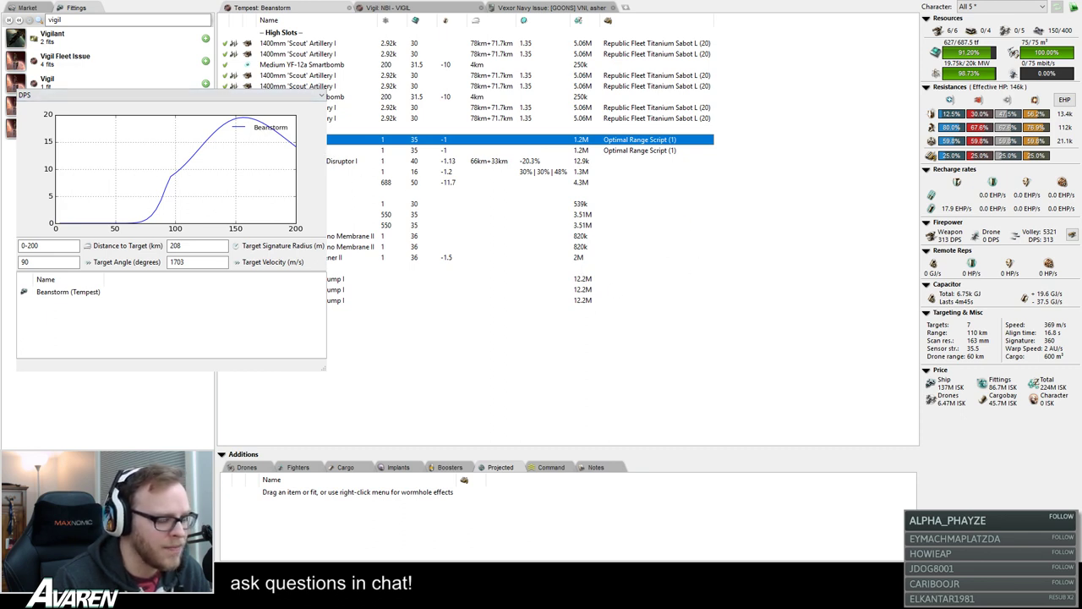
pyautogui.click(615, 278)
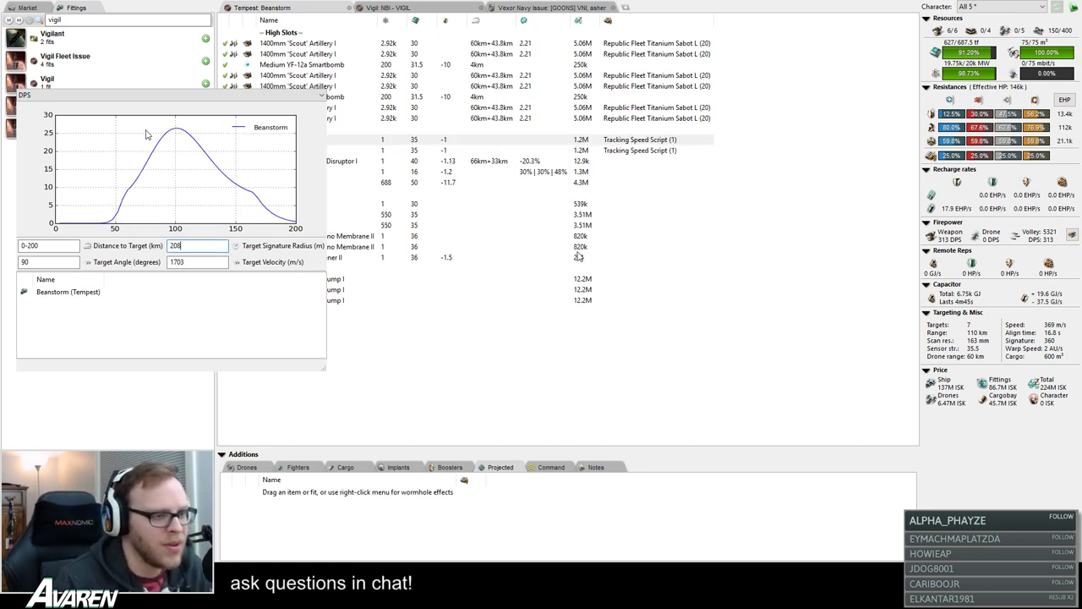
# - Project one NBI - VIGIL fit onto the Vexor Navy Issue and set the graph's target signature radius to 403 m
pyautogui.click(534, 7)
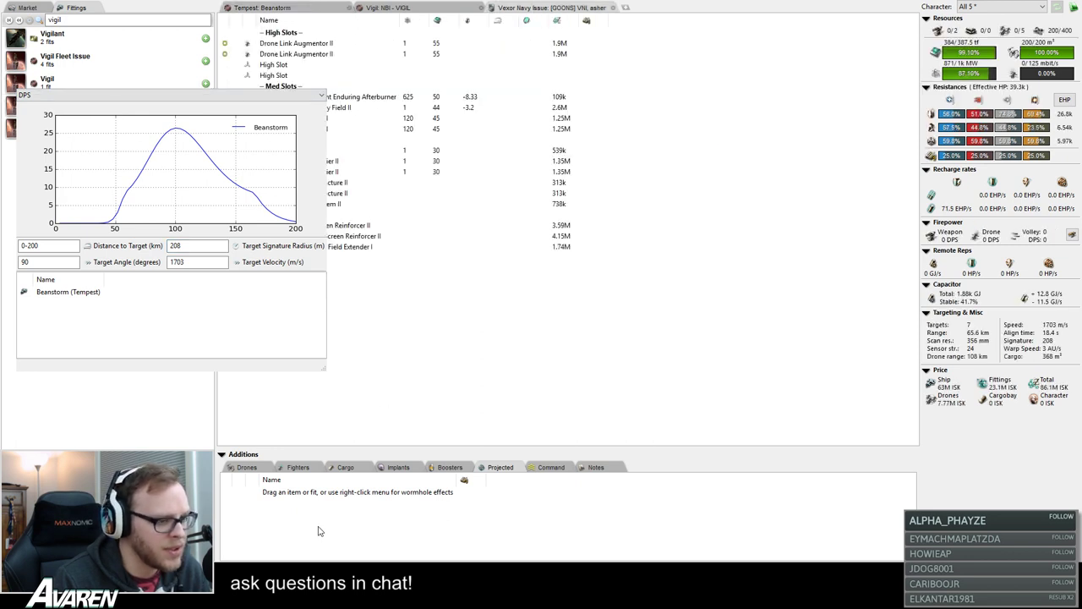
pyautogui.moveTo(319, 530); pyautogui.dragTo(319, 529)
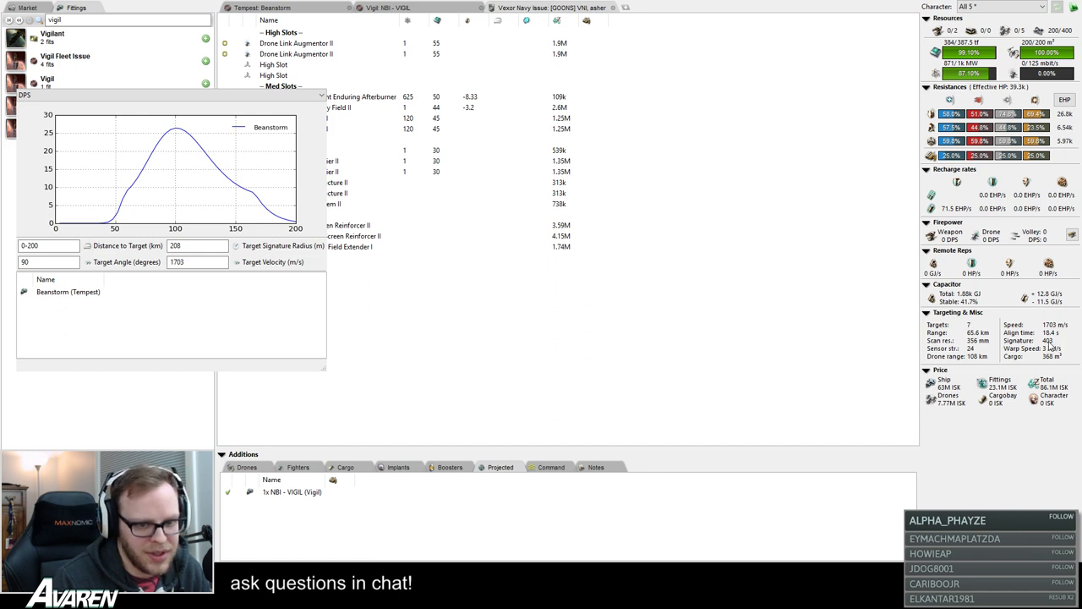
pyautogui.press('Tab')
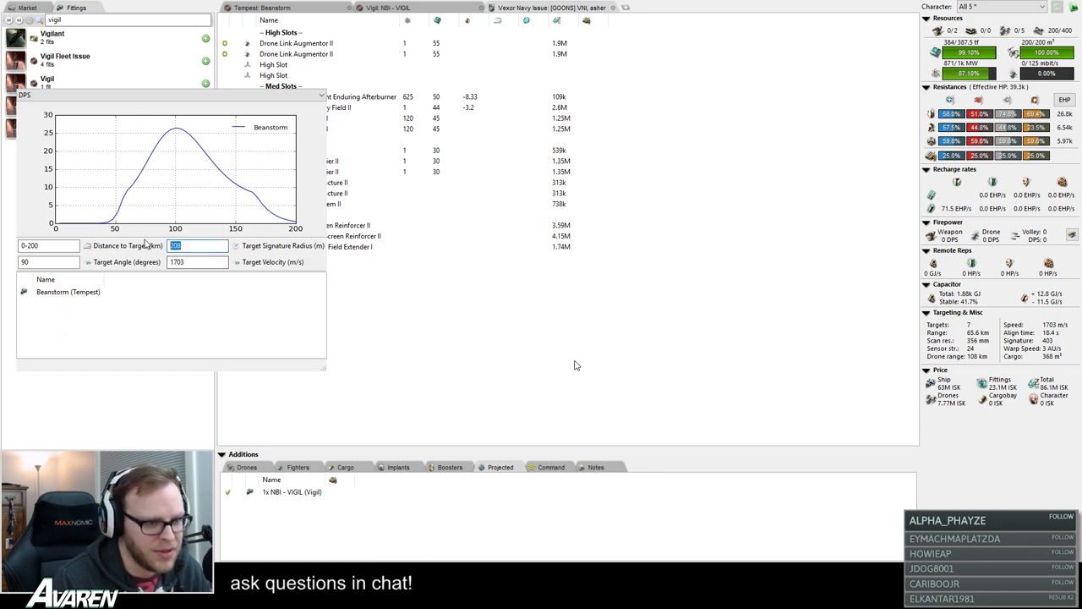
pyautogui.write('403')
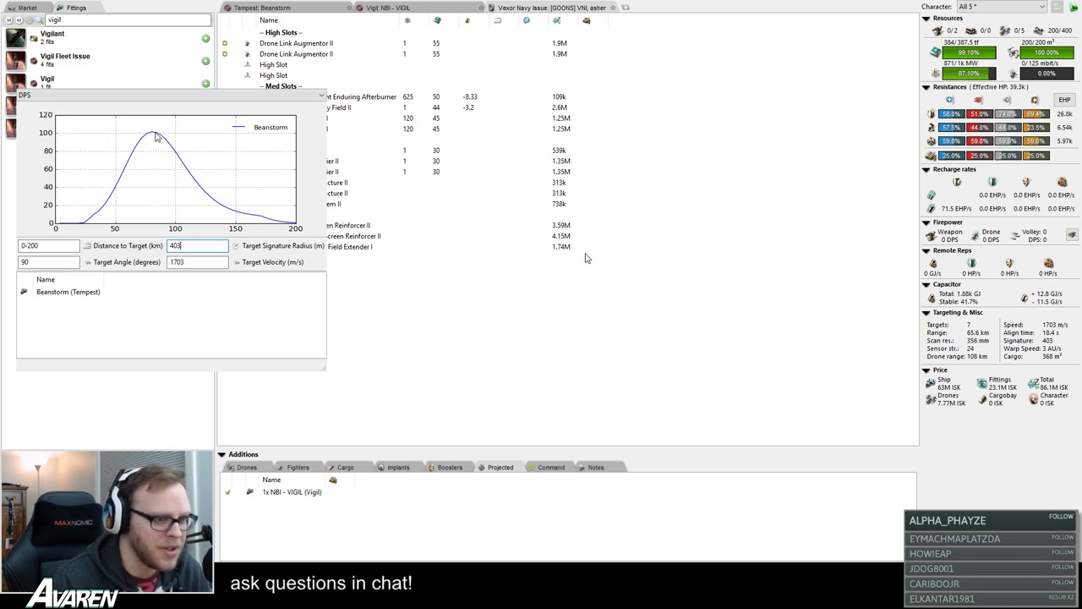
# - Switch the graph's target signature radius to 208 m and back to 403 m to compare the Tempest's DPS curves
pyautogui.hotkey('ctrl', 'a')
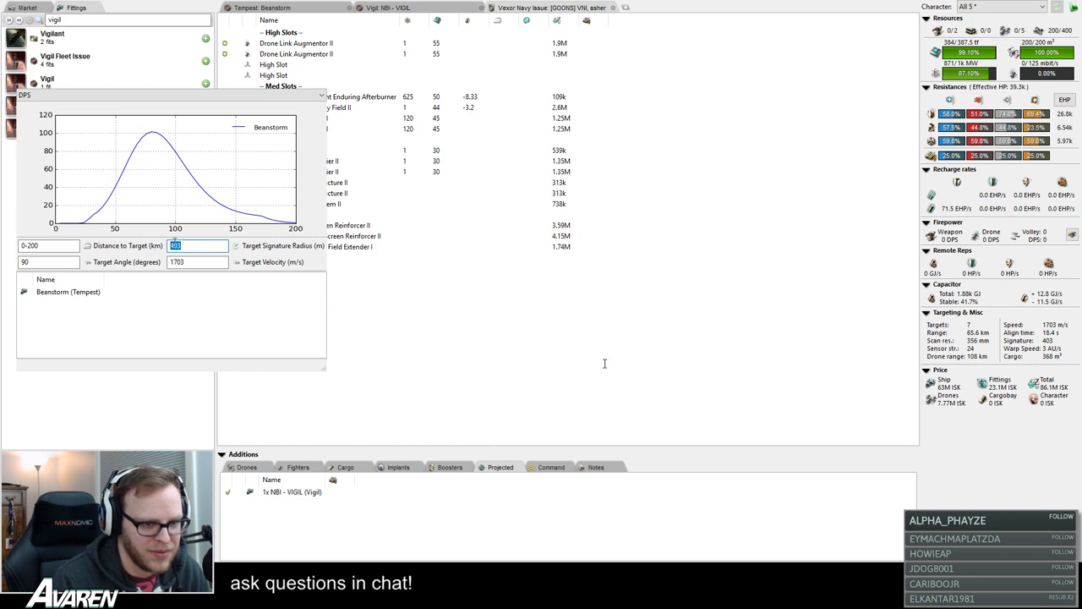
pyautogui.click(226, 496)
pyautogui.click(227, 496)
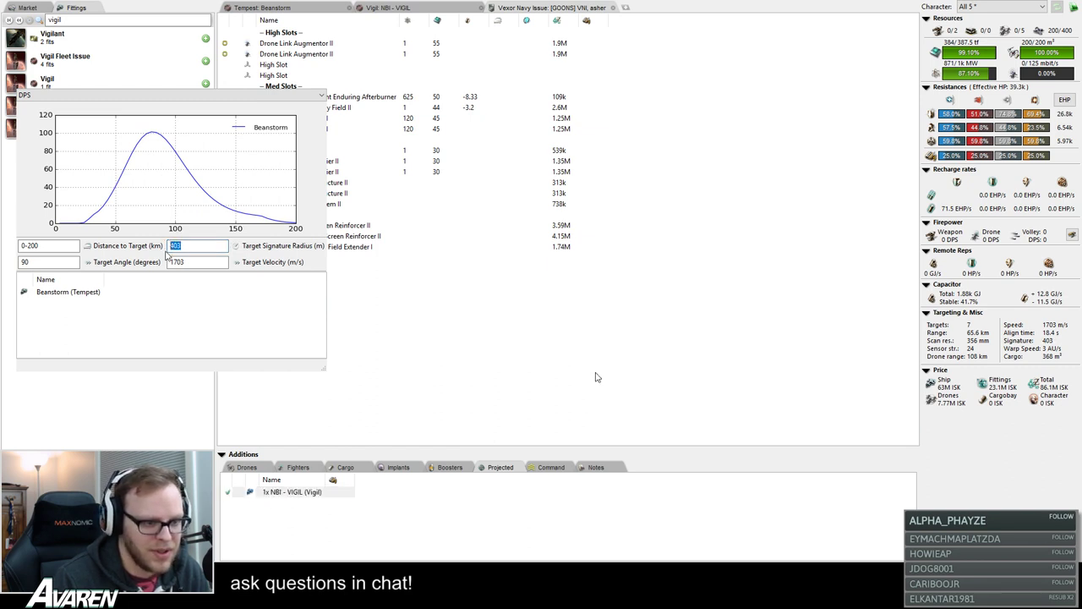
pyautogui.write('208')
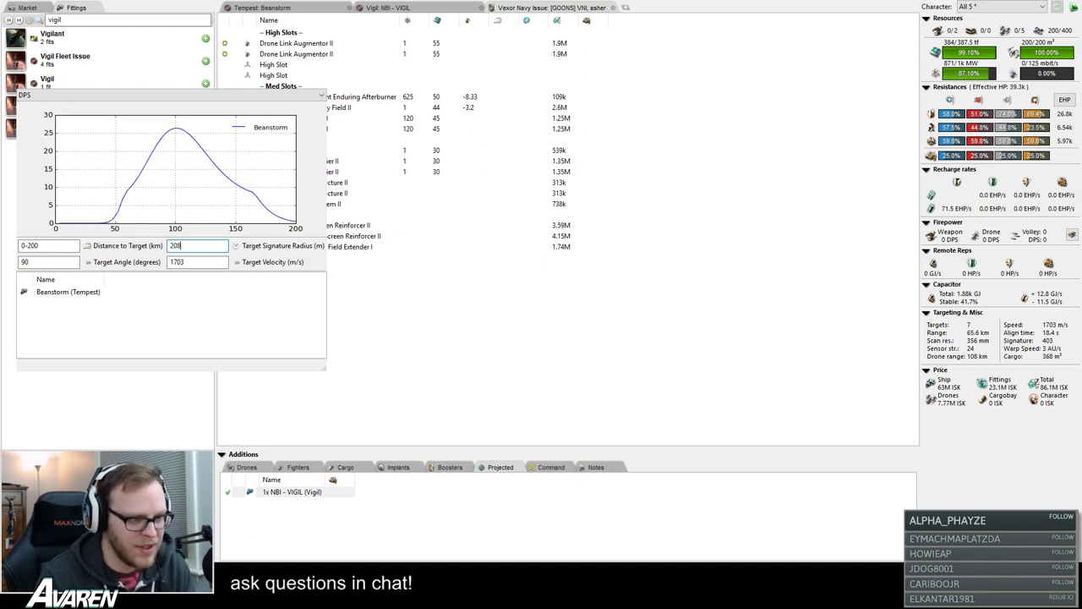
pyautogui.doubleClick(174, 246)
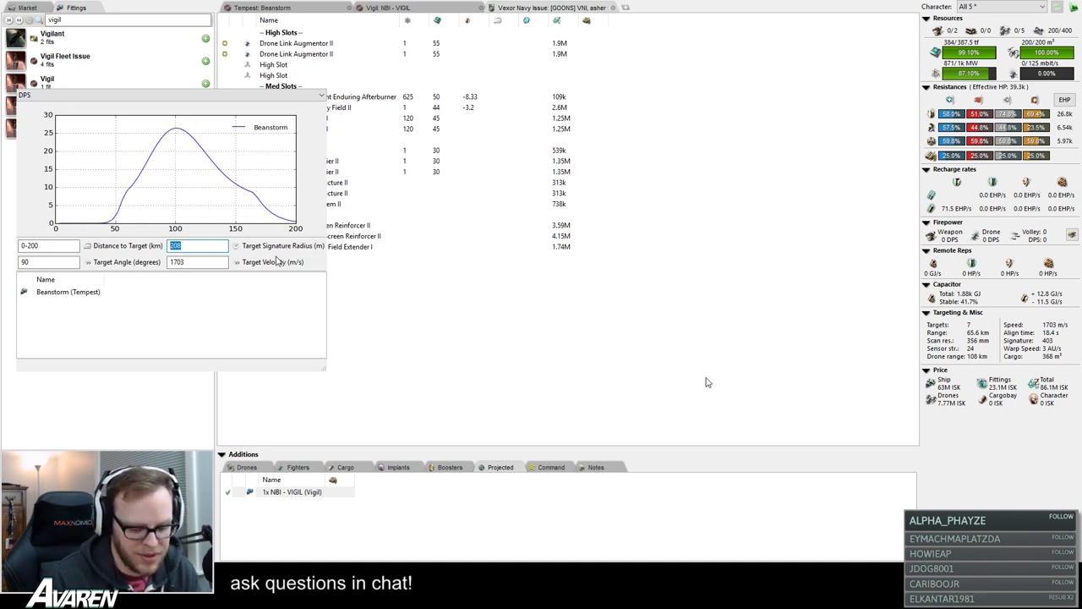
pyautogui.write('40')
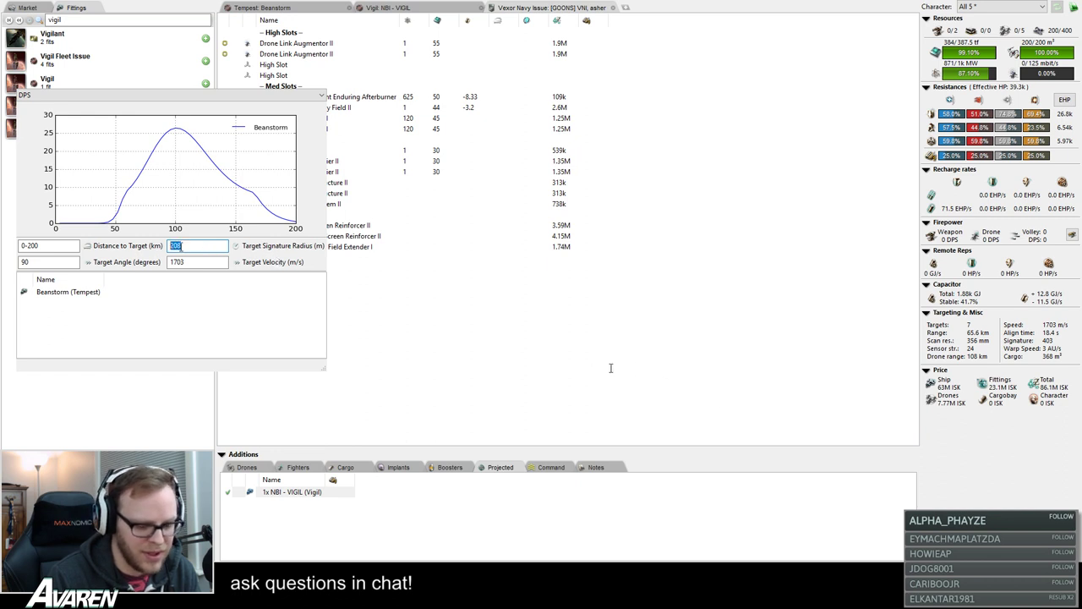
pyautogui.write('3')
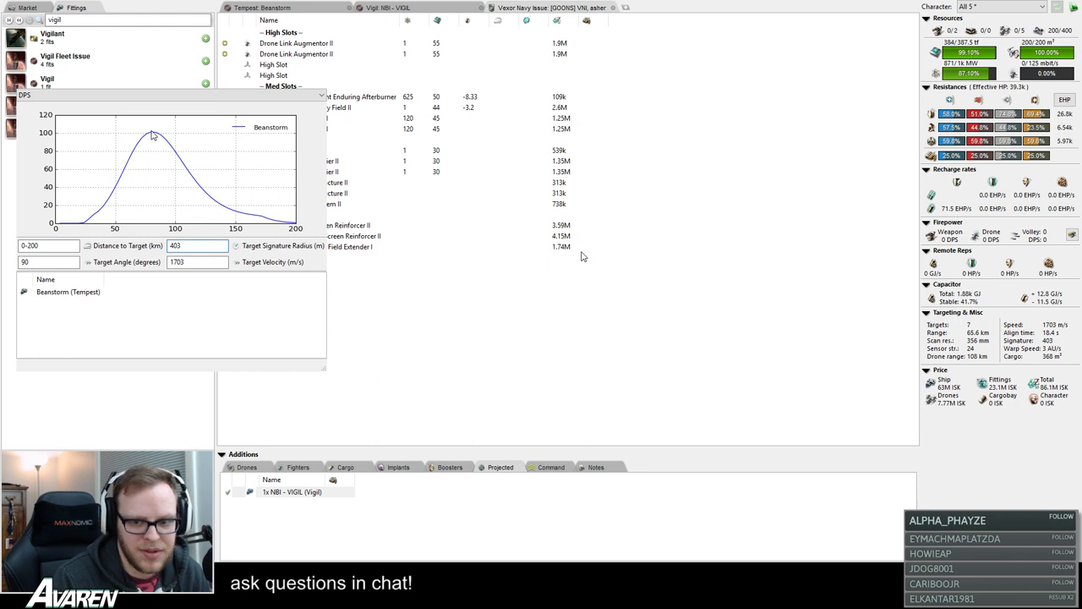
# - Project a second NBI - VIGIL fit onto the Vexor Navy Issue and set the graph's target signature radius to 557 m
pyautogui.doubleClick(272, 493)
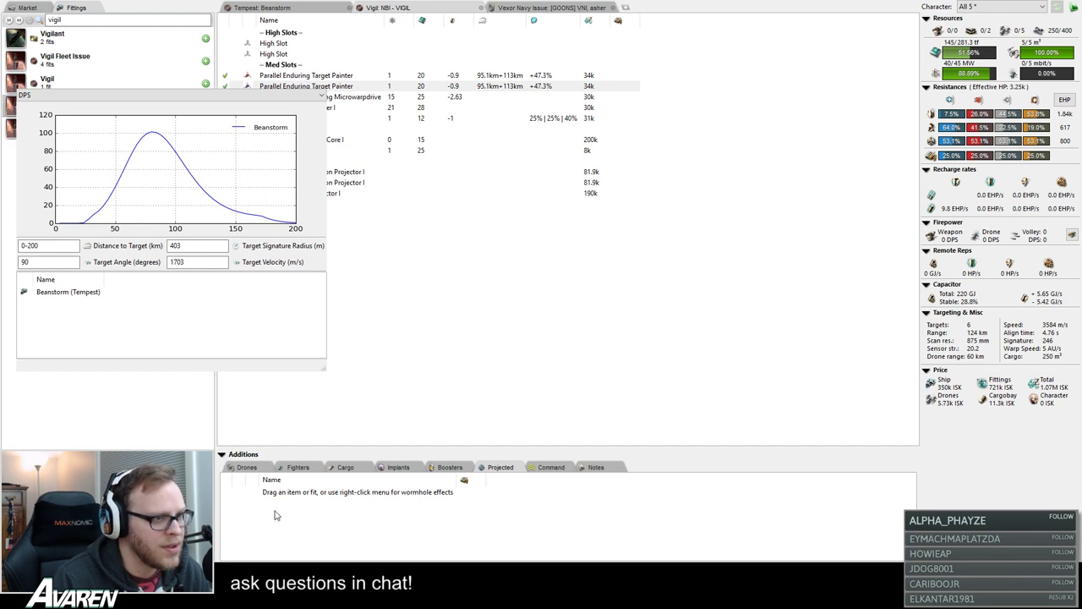
pyautogui.click(524, 9)
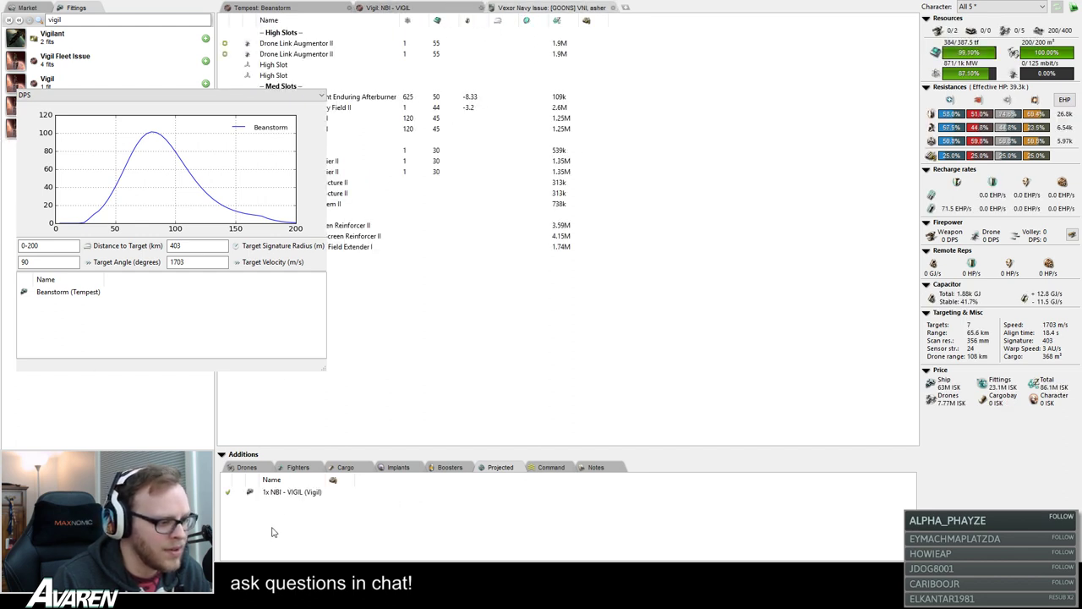
pyautogui.click(283, 496)
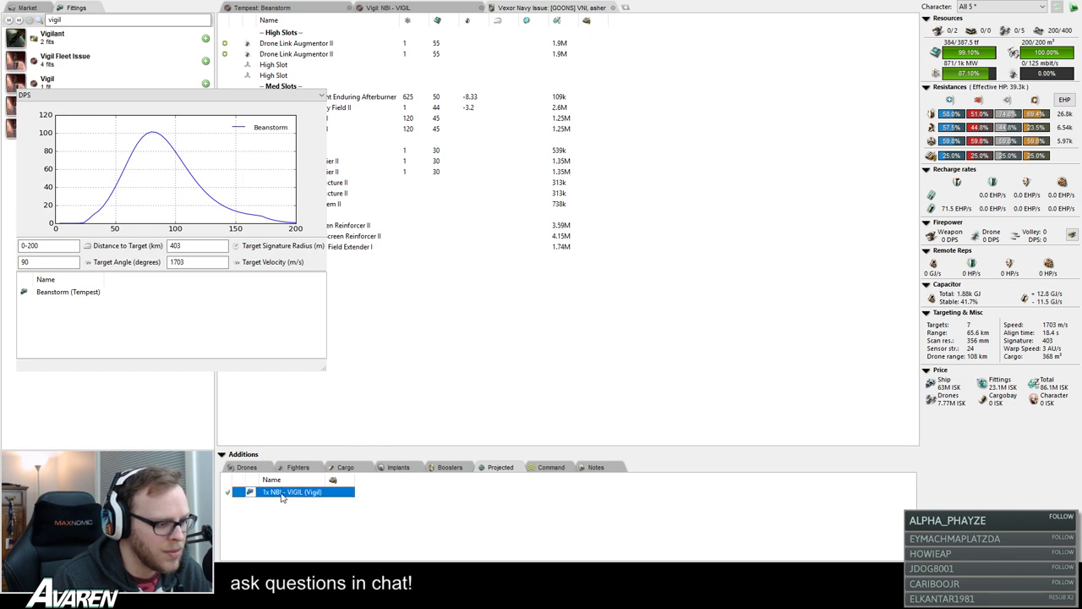
pyautogui.click(346, 528)
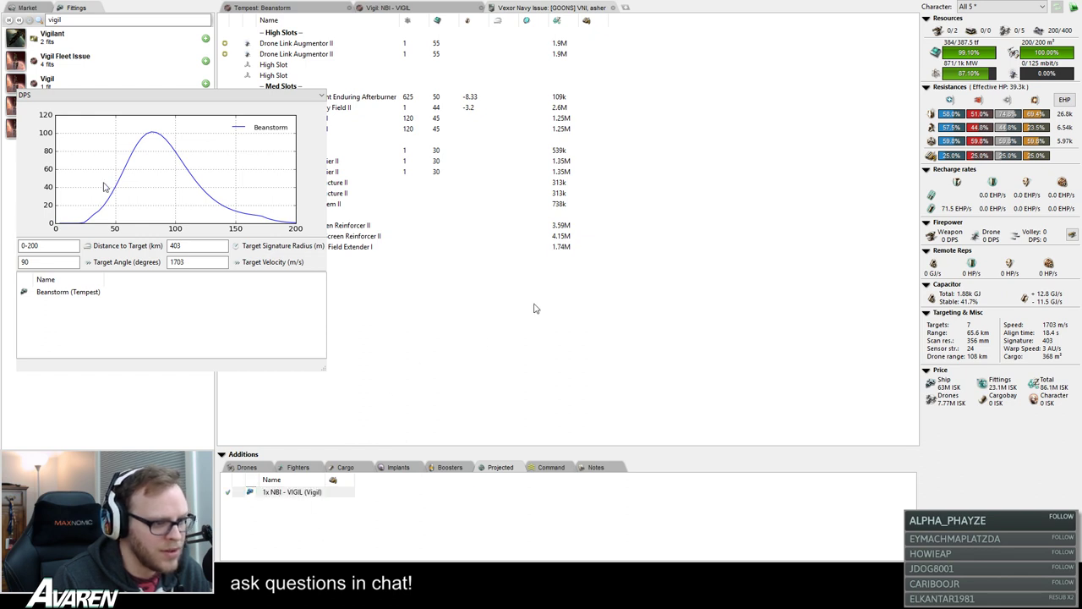
pyautogui.press('+')
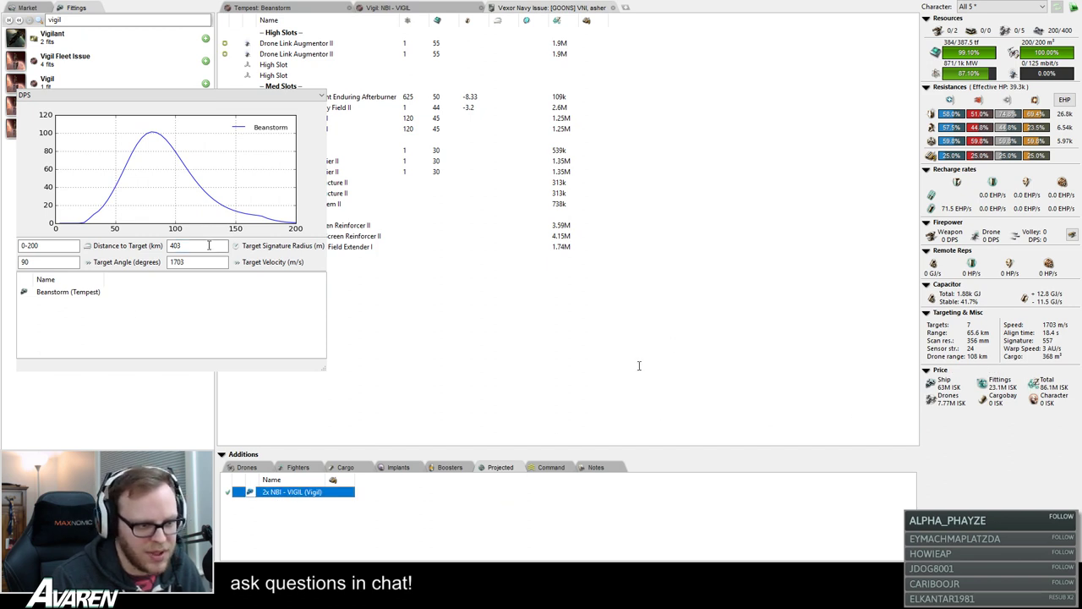
pyautogui.hotkey('alt', 'Tab')
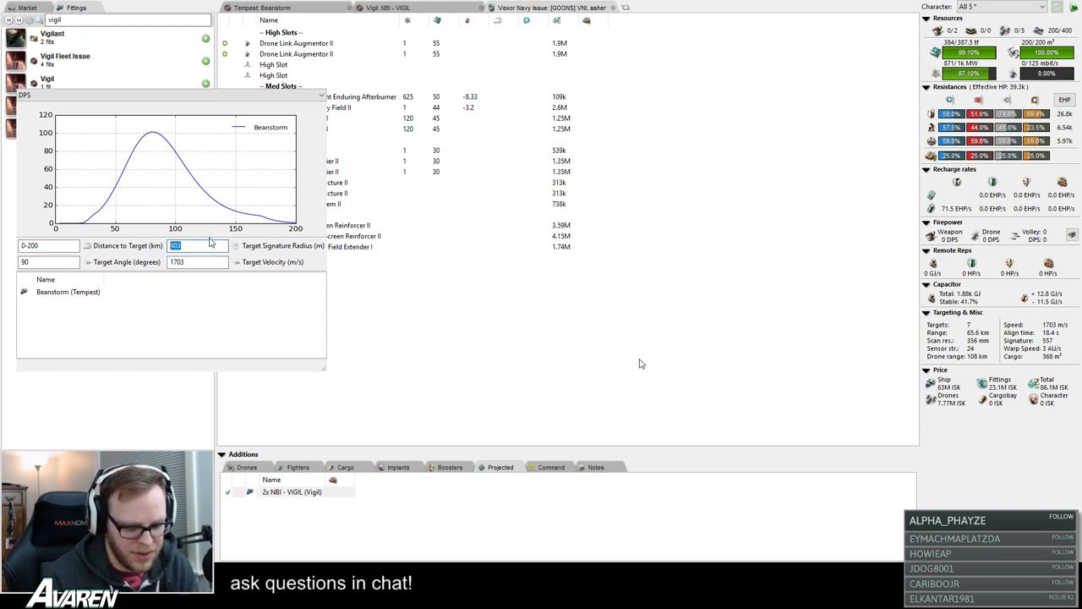
pyautogui.write('557')
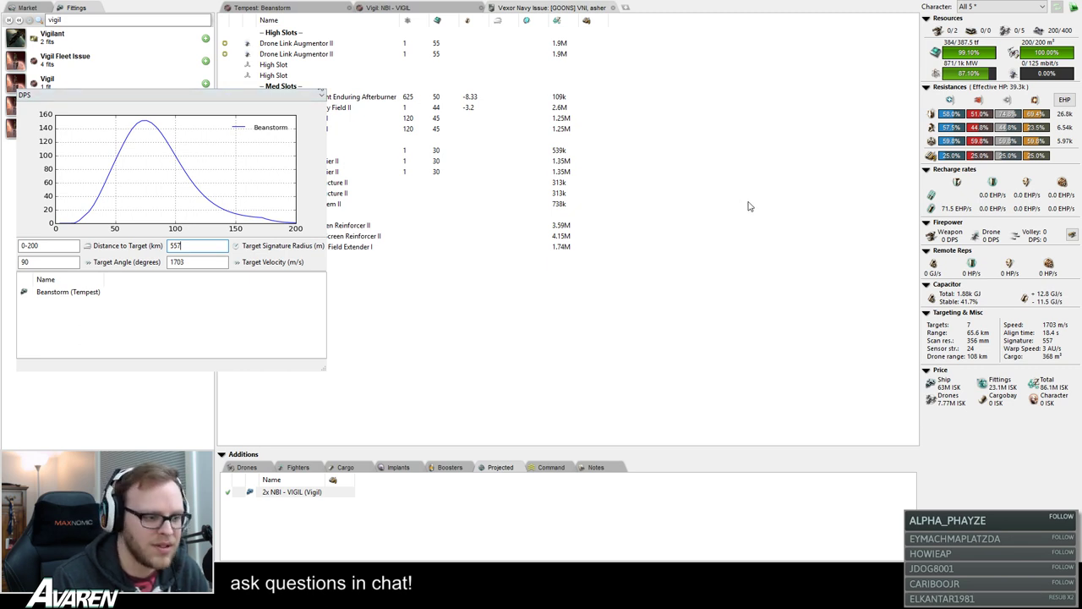
pyautogui.click(292, 491)
pyautogui.press('Delete')
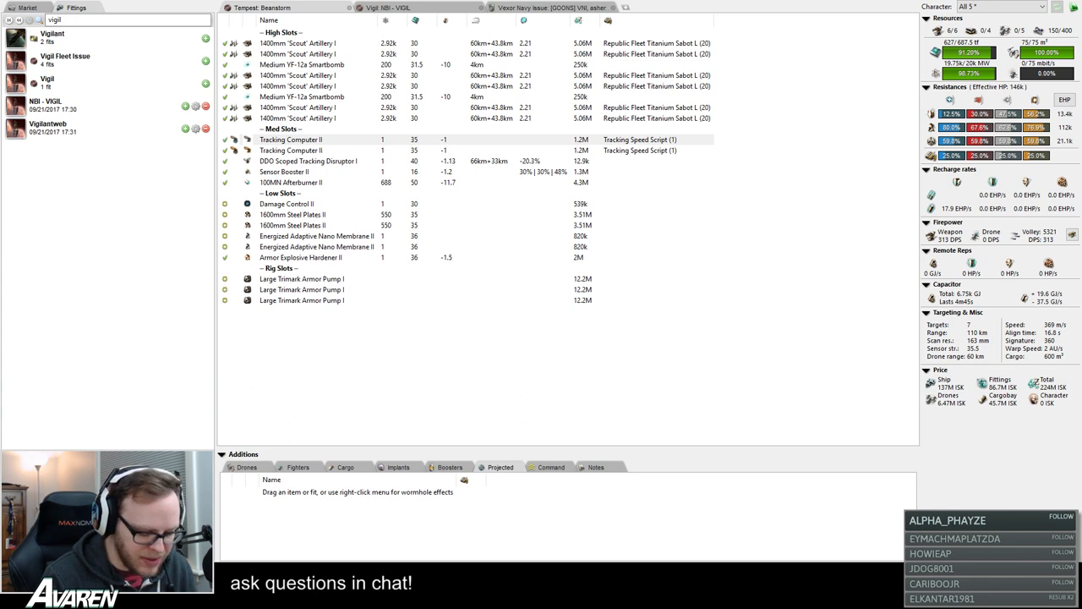
# - Search the fittings for "griffin" and import the copied NBI EWAR Griffin fit from the clipboard
pyautogui.hotkey('ctrl', 'a')
pyautogui.write('griffin')
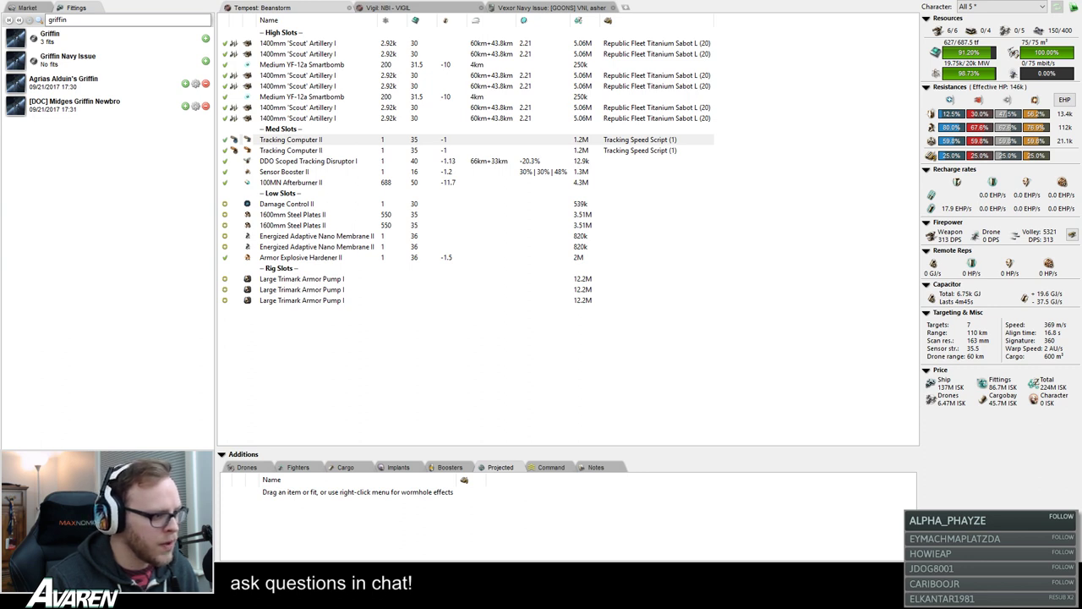
pyautogui.hotkey('ctrl', 'v')
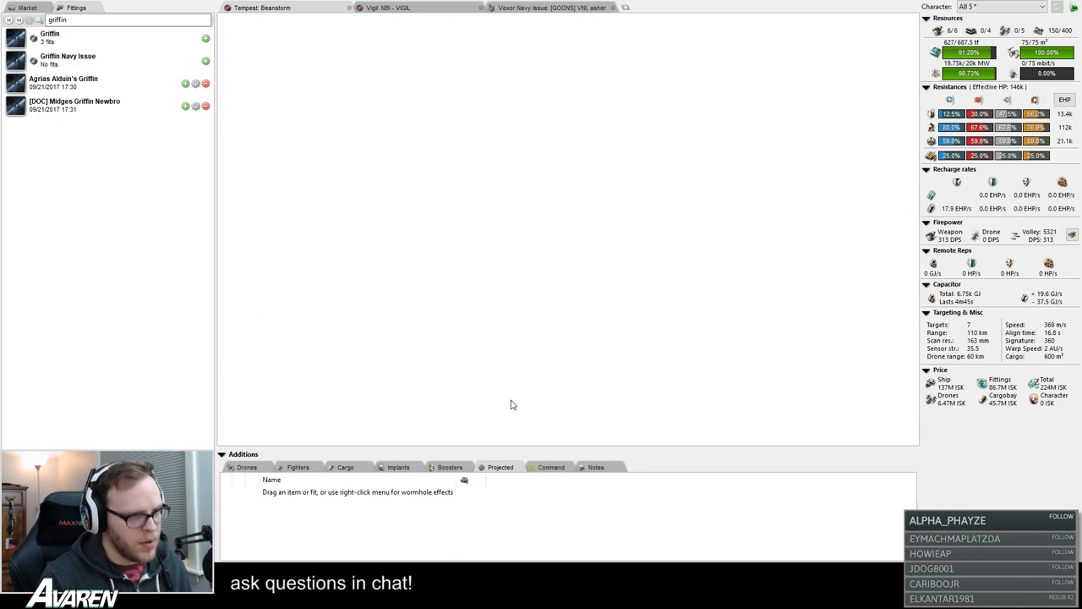
# - Close the open NBI - VIGIL and Vexor Navy Issue fits, keeping the NBI EWAR Griffin fit open
pyautogui.click(469, 7)
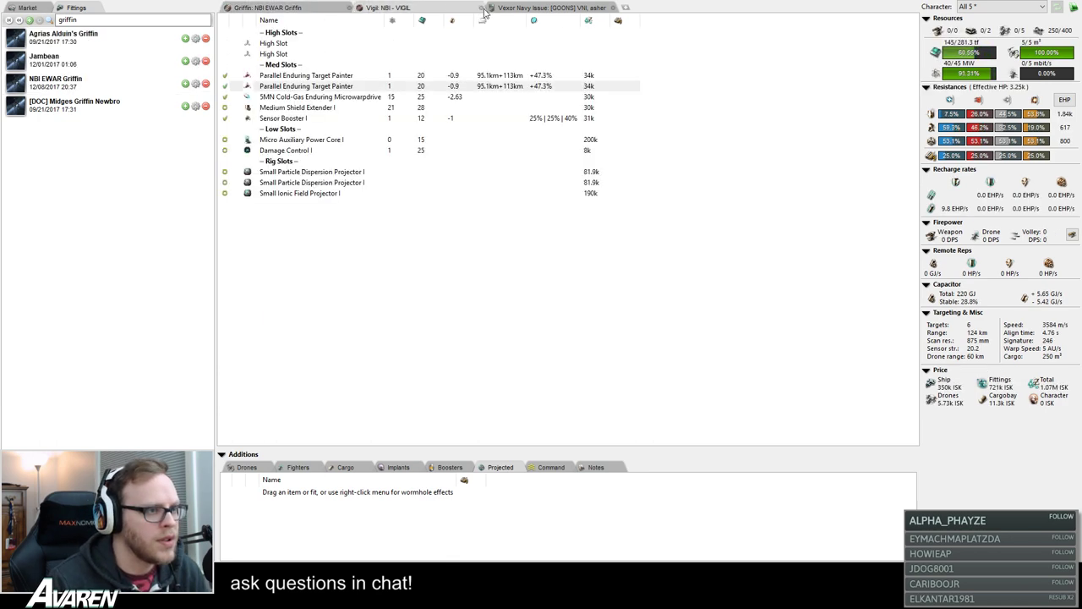
pyautogui.click(482, 11)
pyautogui.click(480, 8)
pyautogui.click(482, 8)
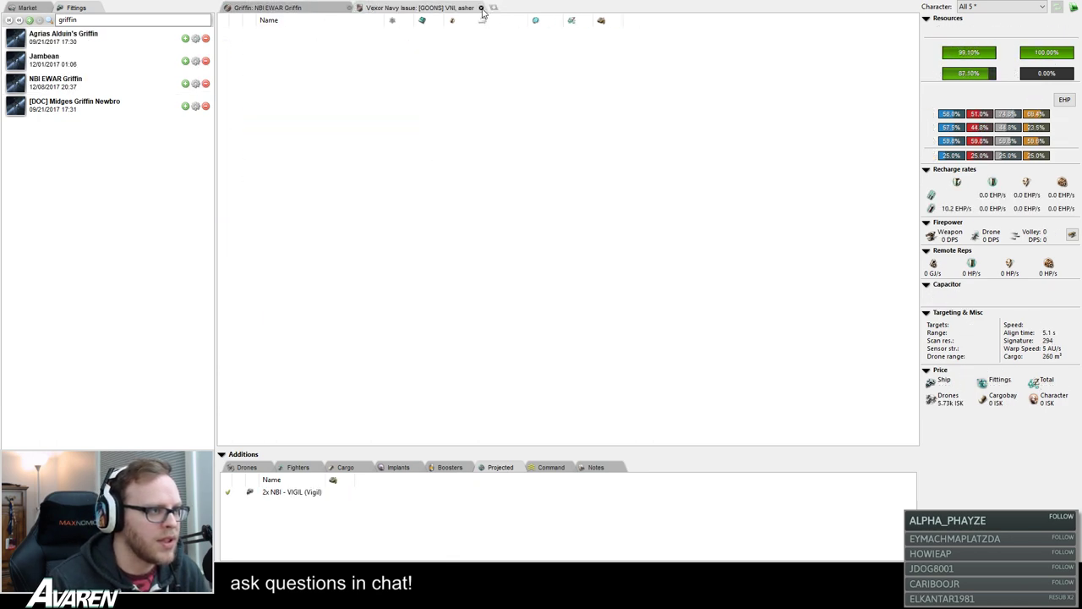